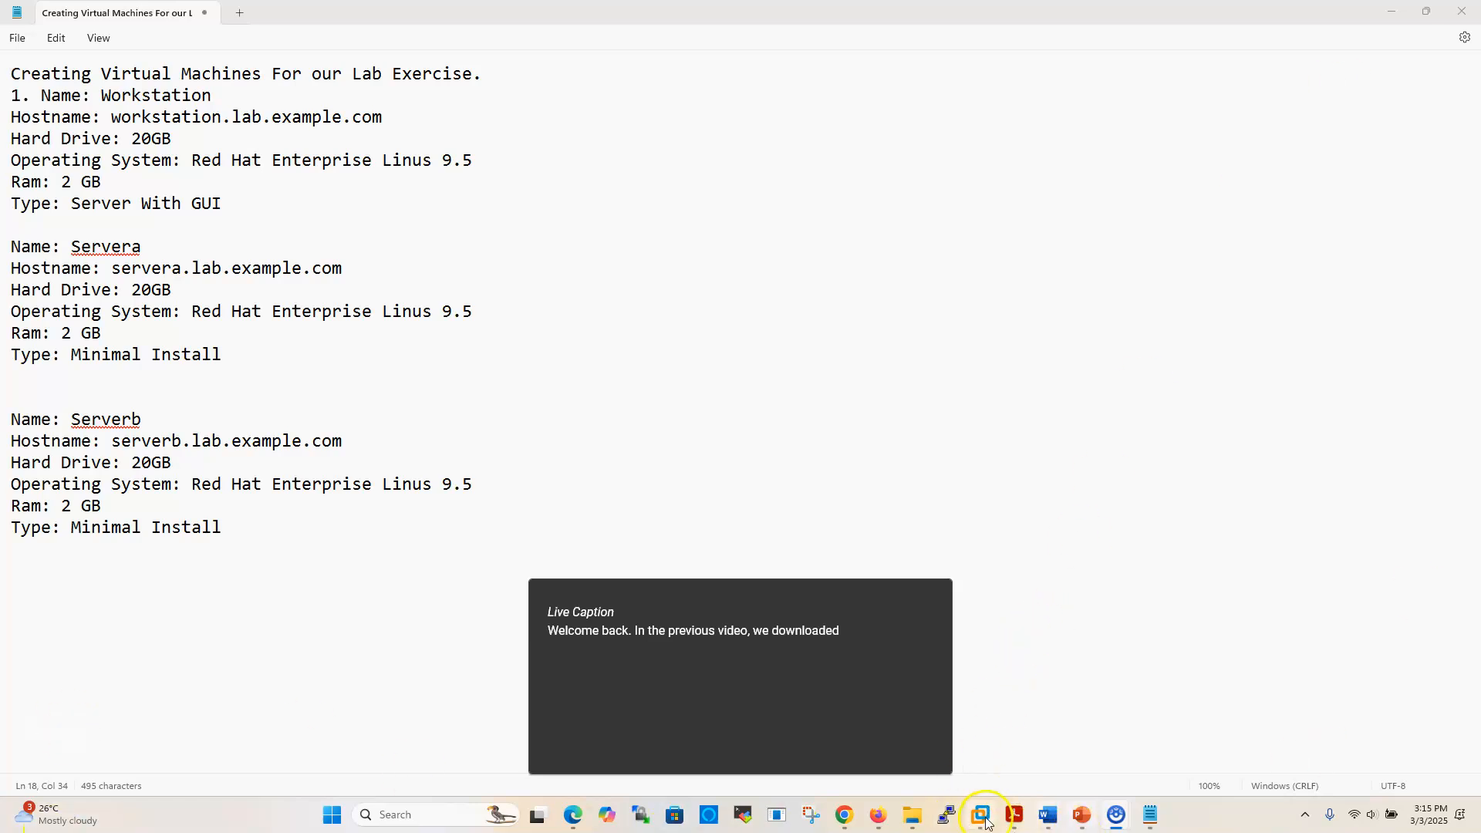
Switch to the VMware Workstation Pro 17 window and show its Home page
mouse_move(980, 814)
left_click(999, 754)
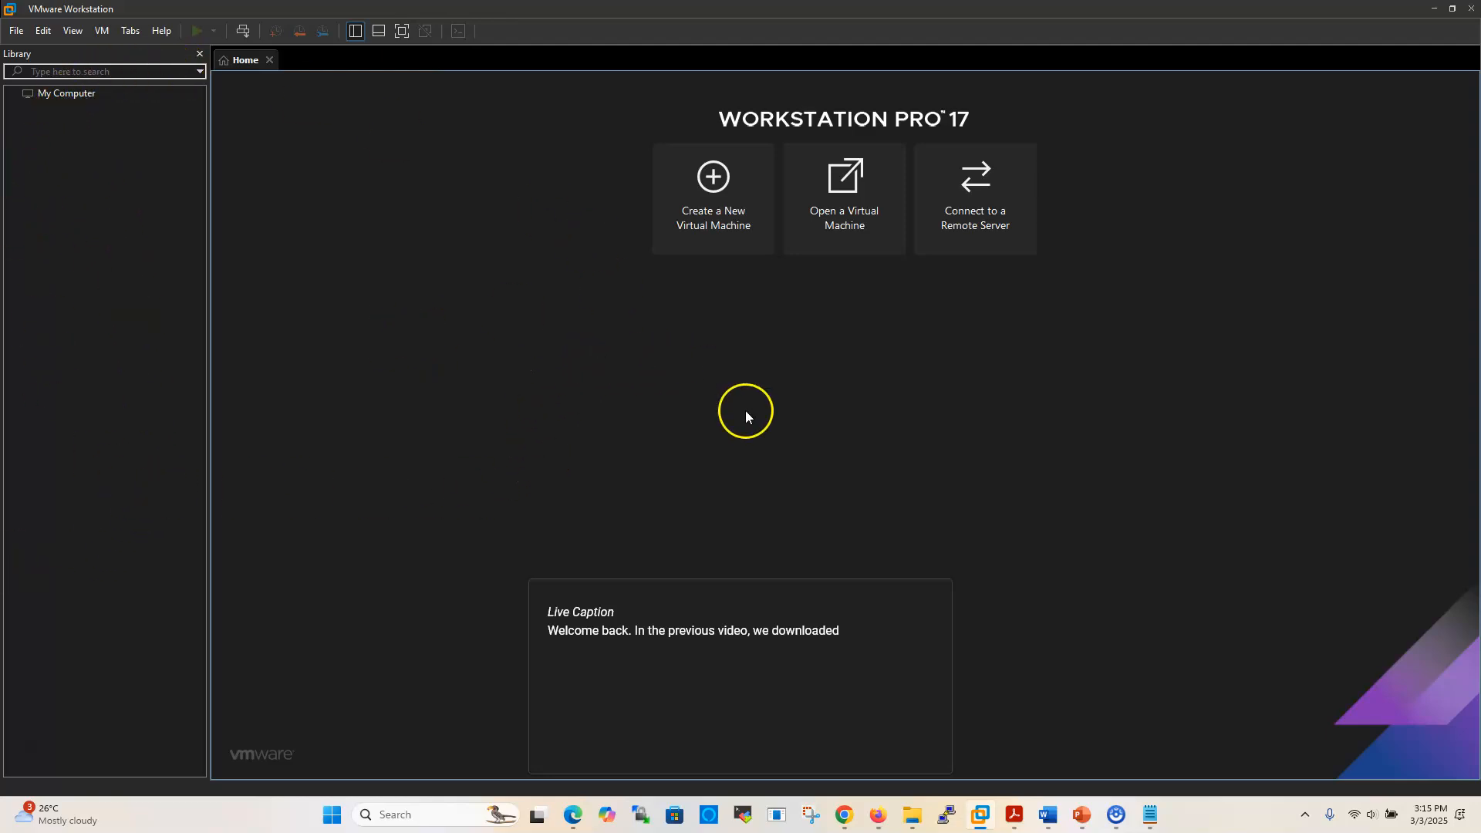
mouse_move(1154, 825)
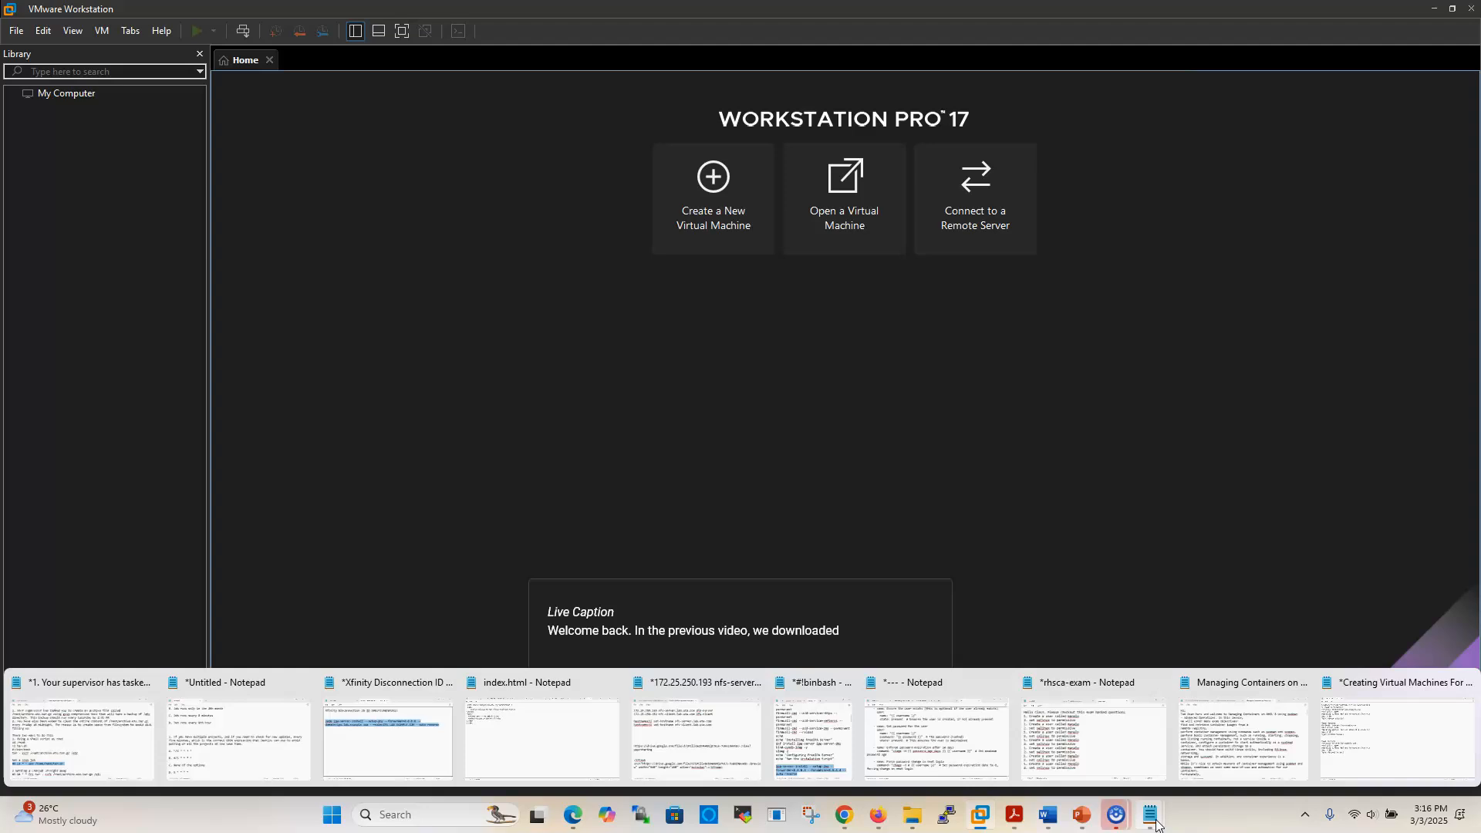
Bring up the lab notes and review the Workstation name, hostname and 20GB drive size
left_click(1349, 749)
left_click(398, 370)
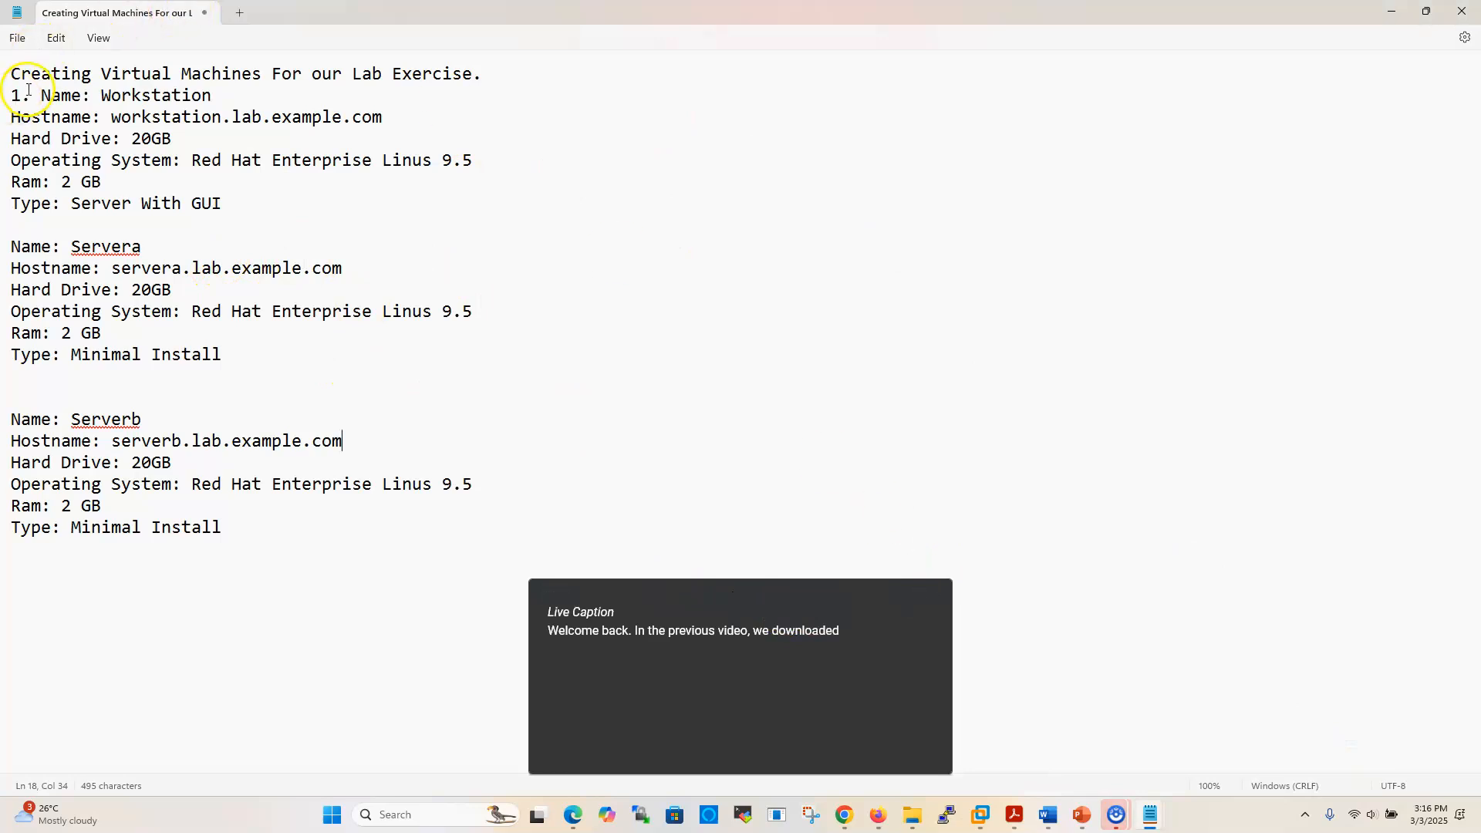
left_click(103, 94)
left_click_drag(105, 94, 210, 94)
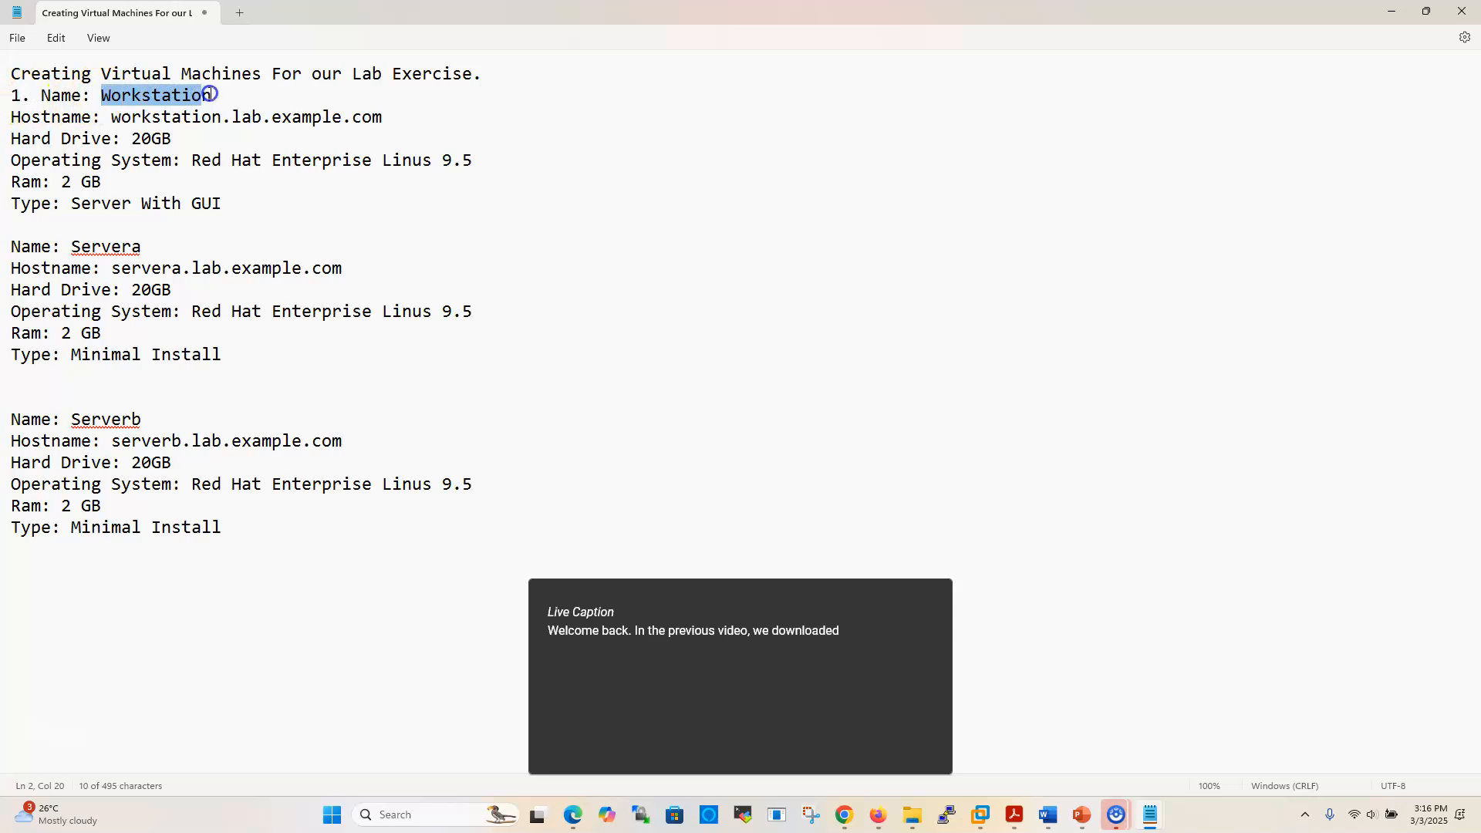
left_click_drag(111, 117, 381, 120)
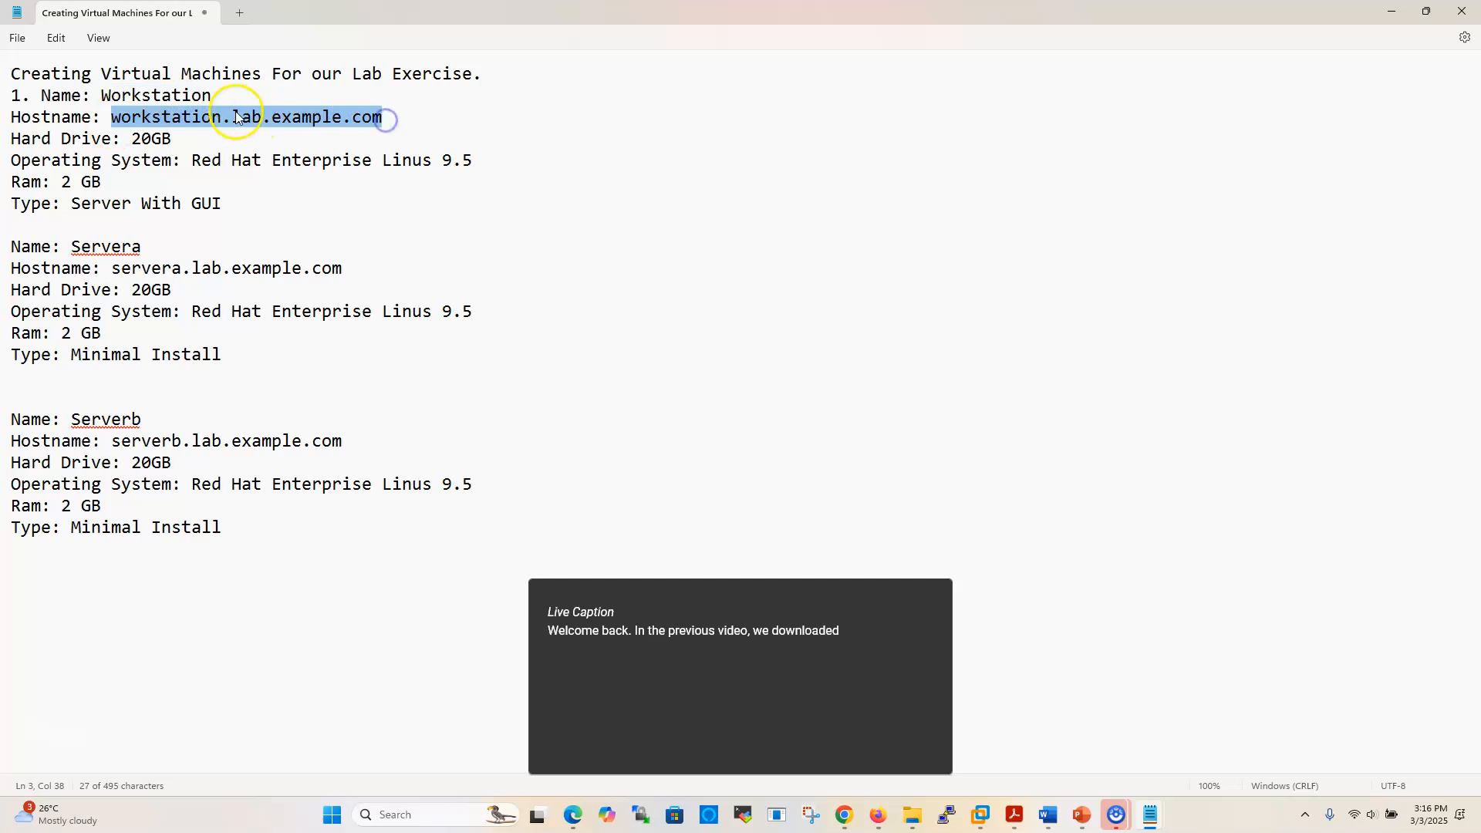
left_click_drag(129, 138, 309, 175)
left_click_drag(411, 172, 445, 165)
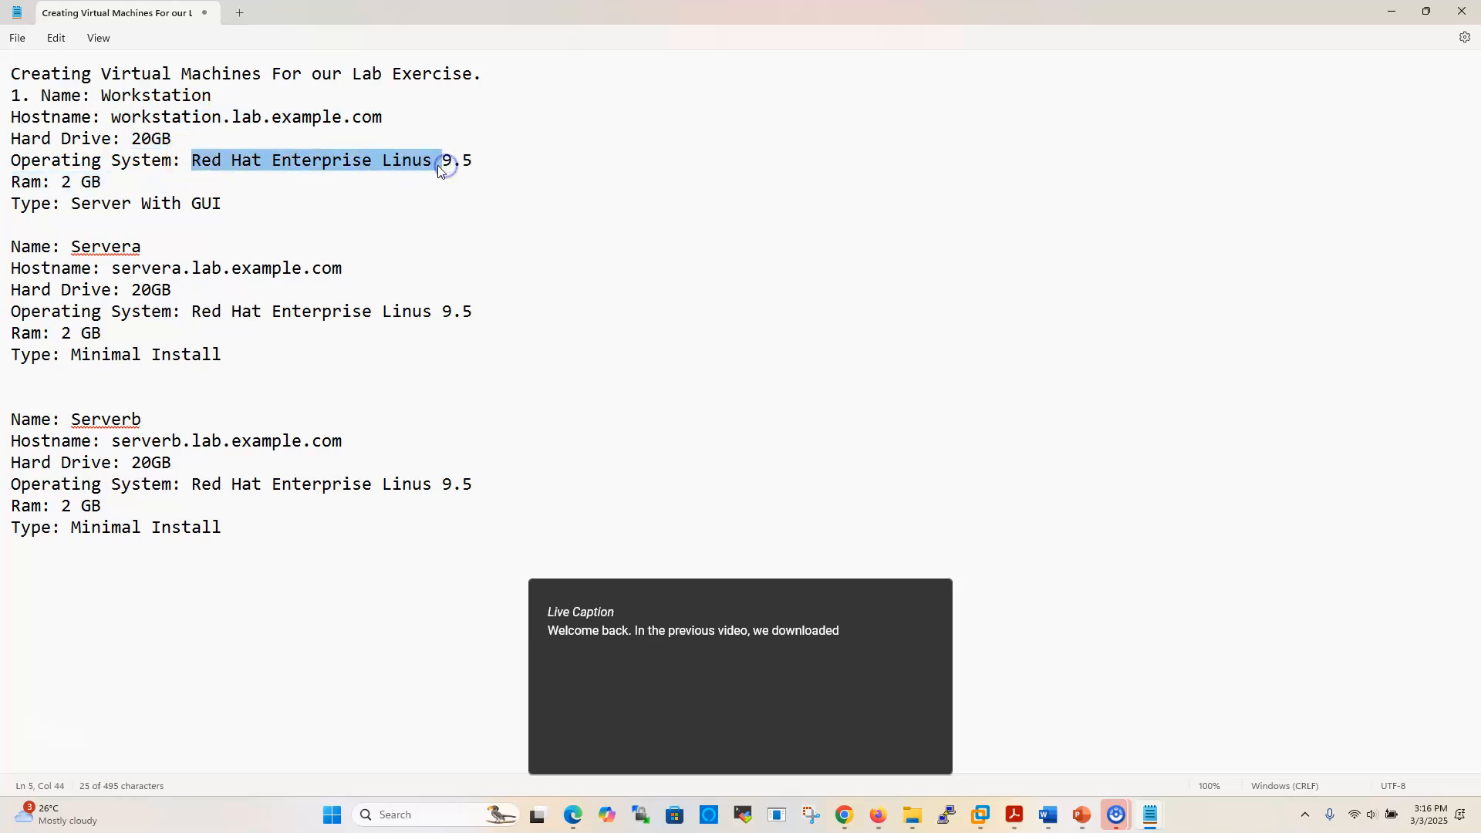
Correct 'Linus' to 'Linux' on the Workstation, Servera and Serverb operating system lines
left_click(438, 163)
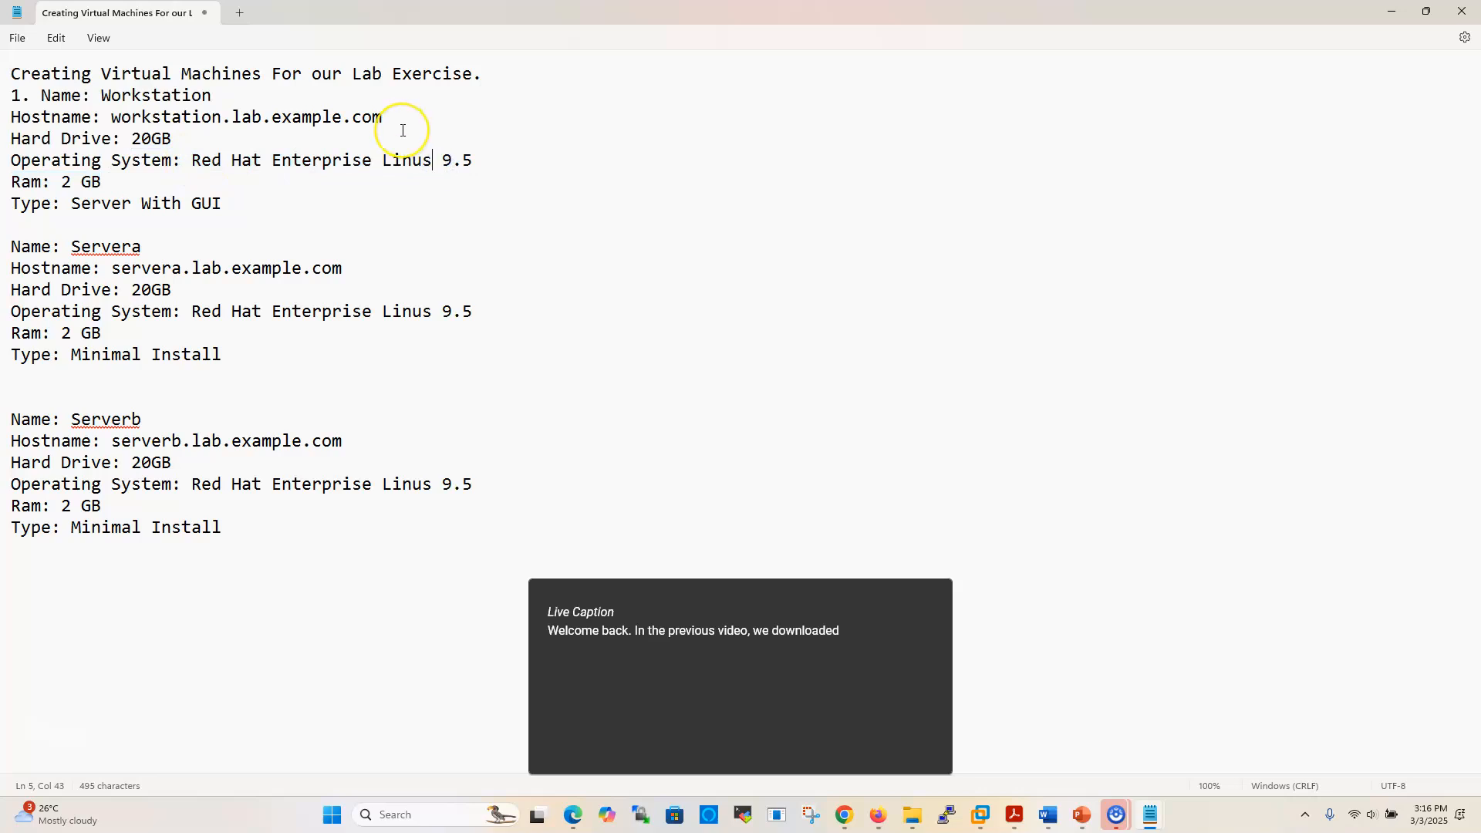
key("BackSpace")
left_click(430, 309)
key("BackSpace")
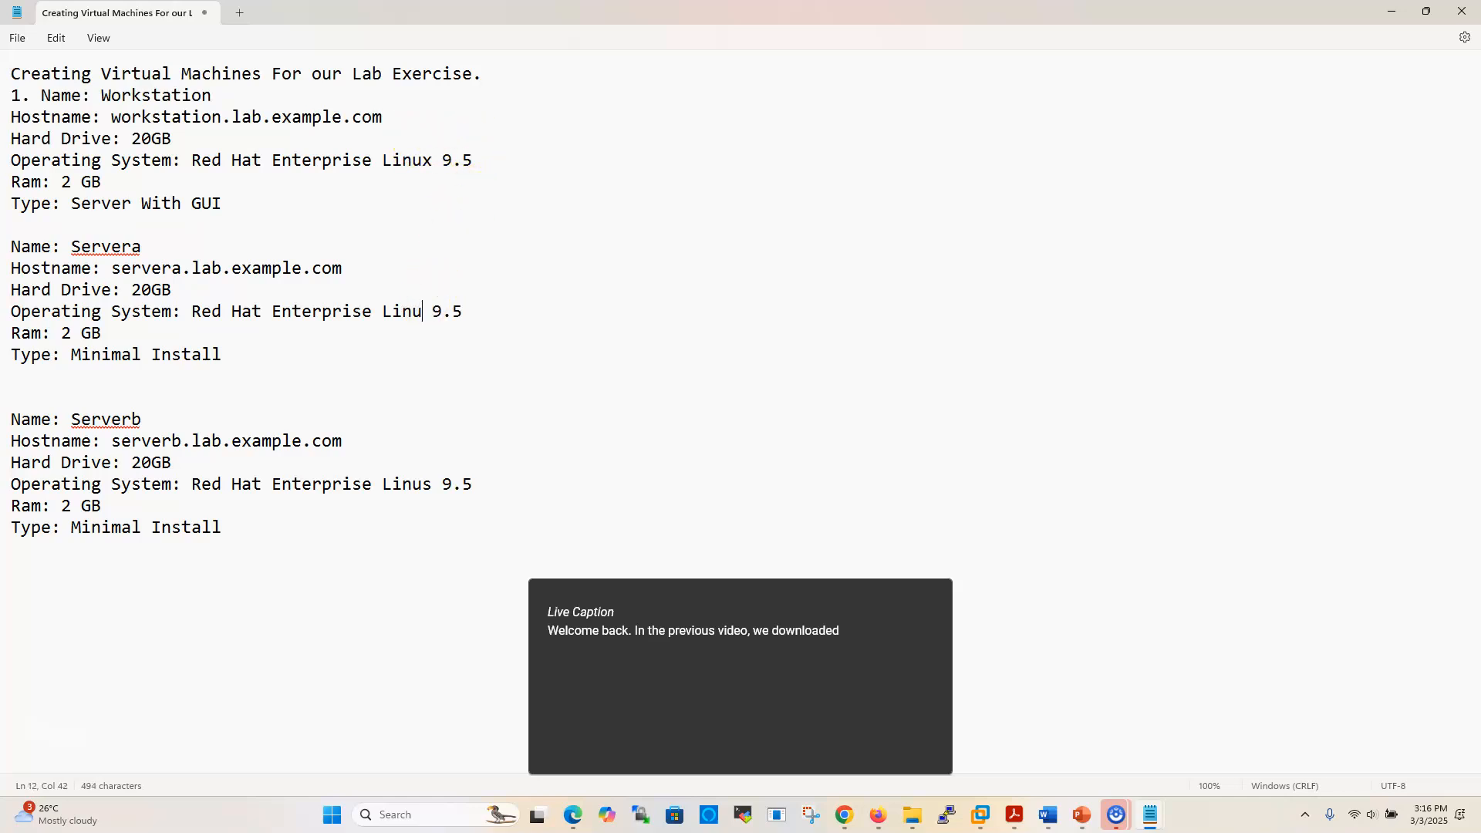
left_click(430, 482)
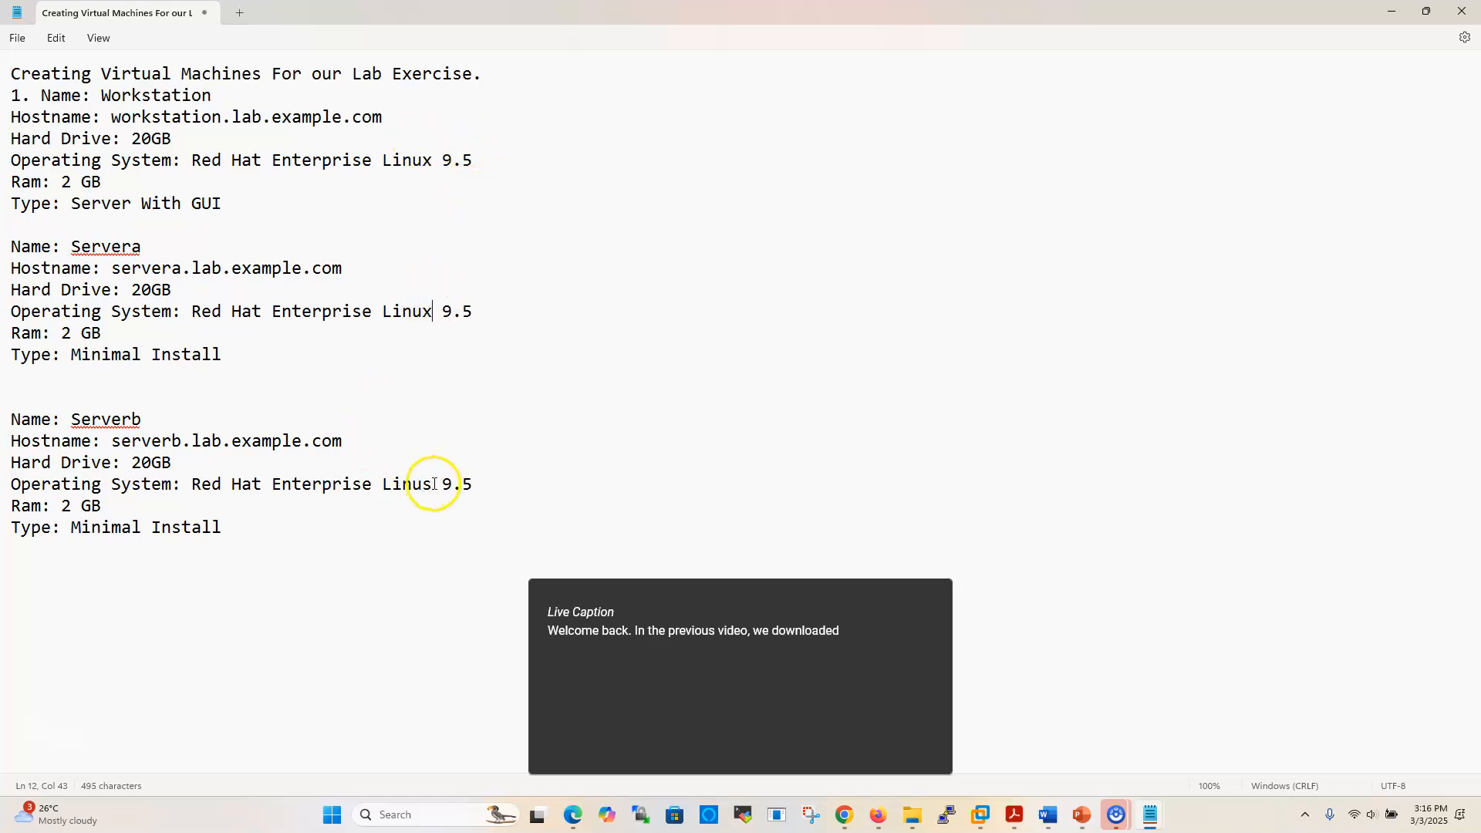
key("BackSpace")
type("x")
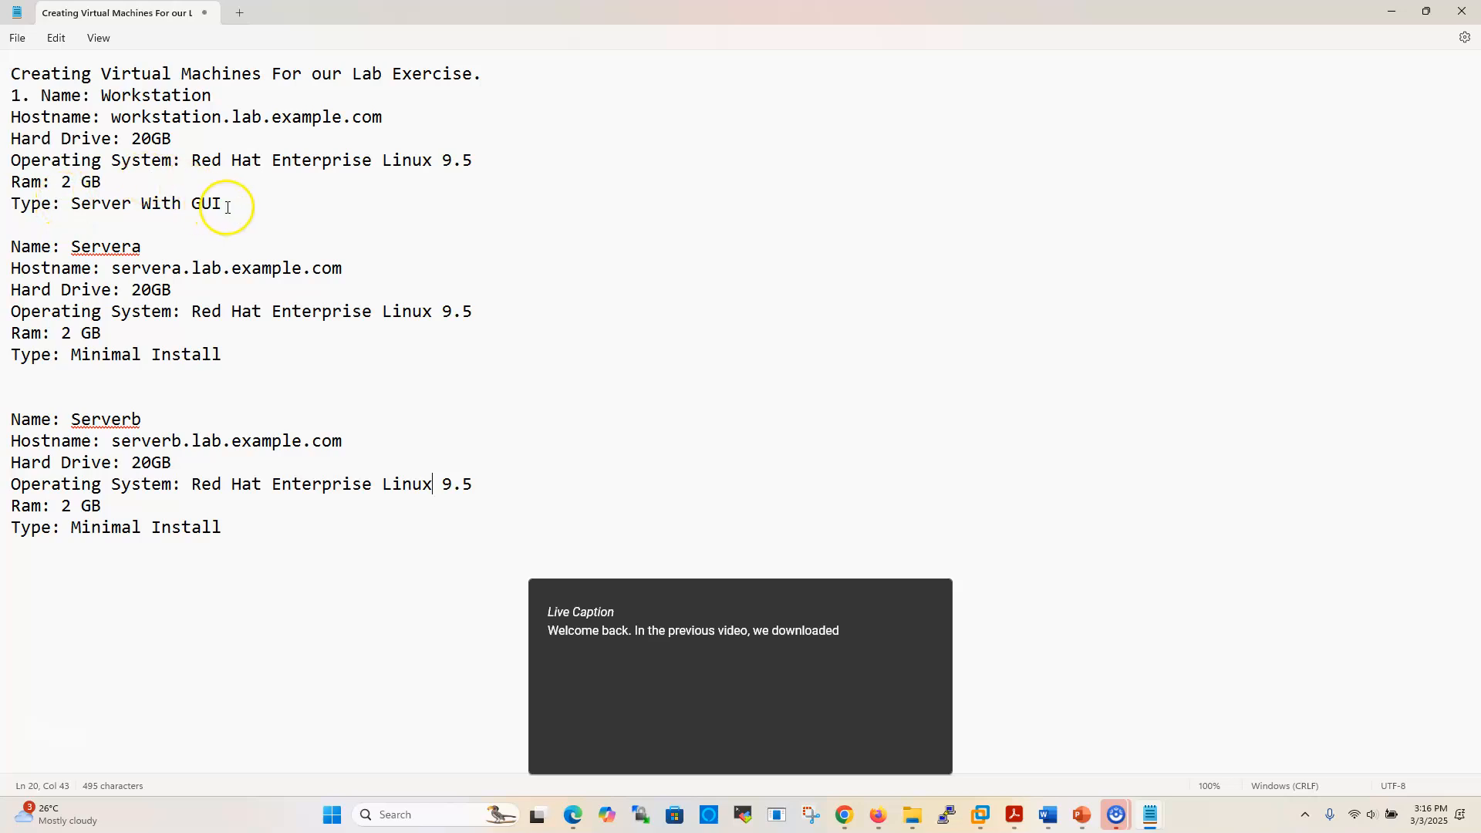
Highlight the 'Type: Server With GUI' line, then return to VMware Workstation
left_click_drag(221, 204, 5, 204)
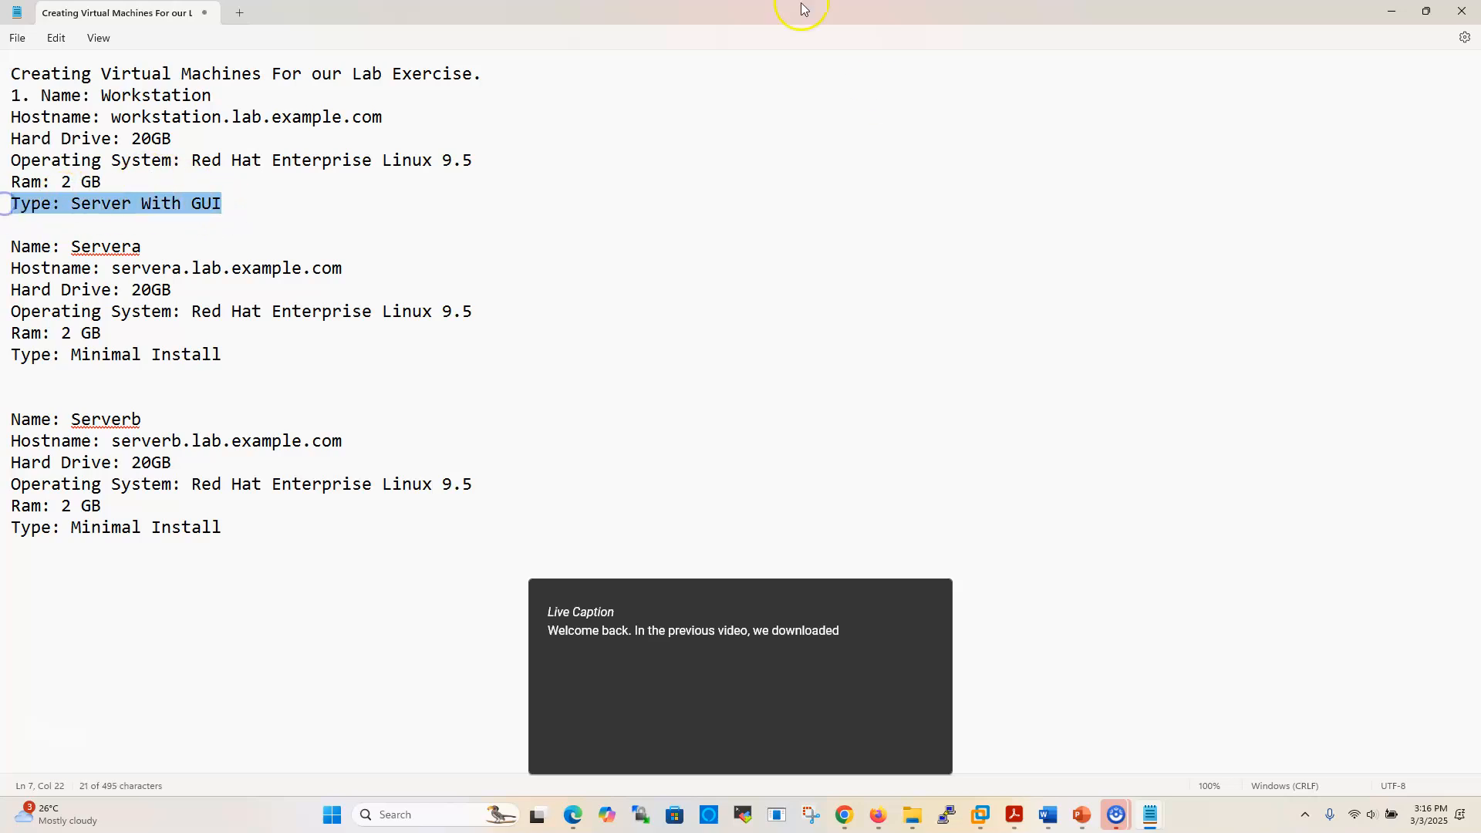
mouse_move(987, 819)
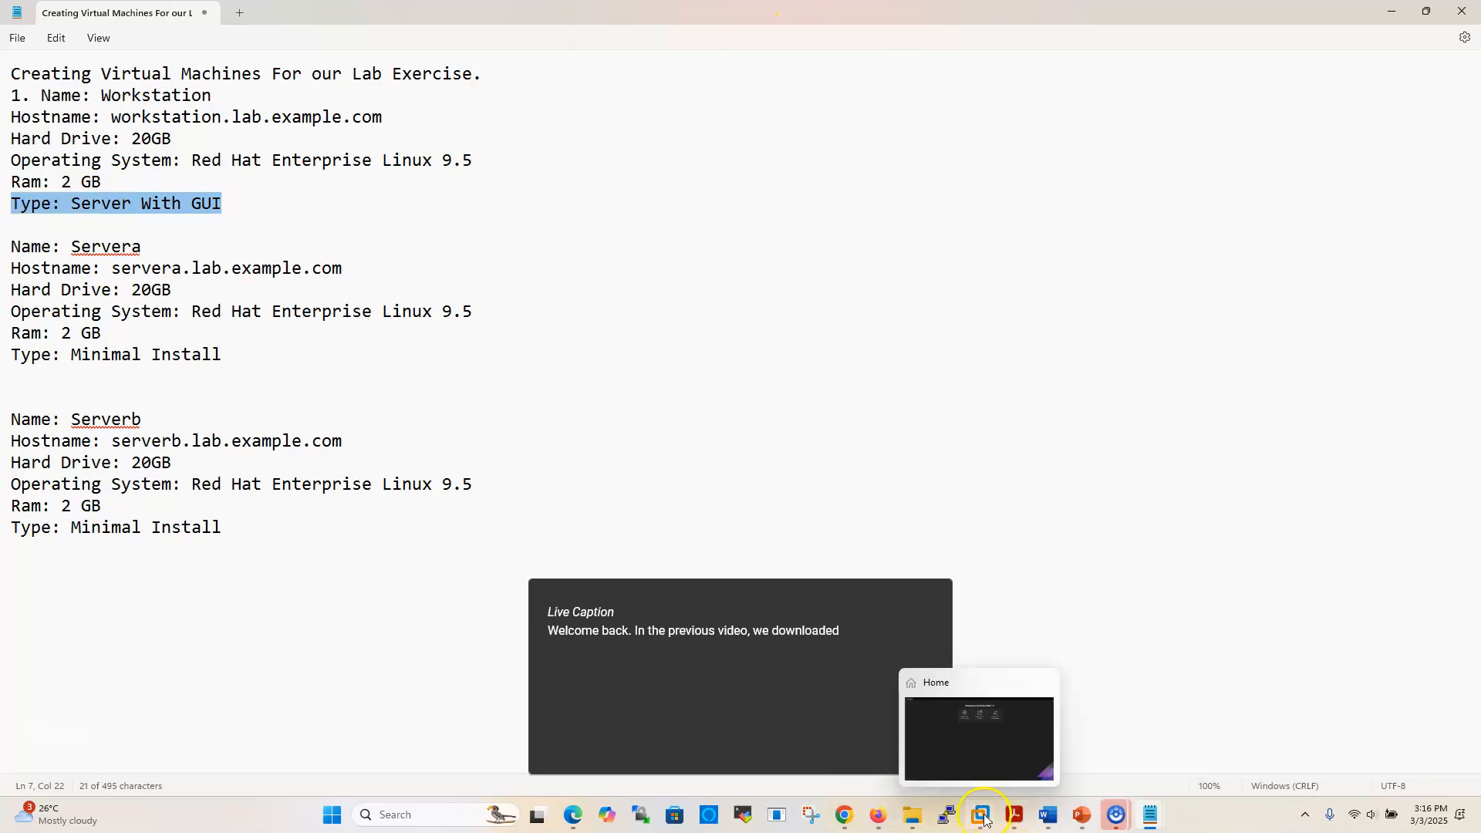
left_click(983, 756)
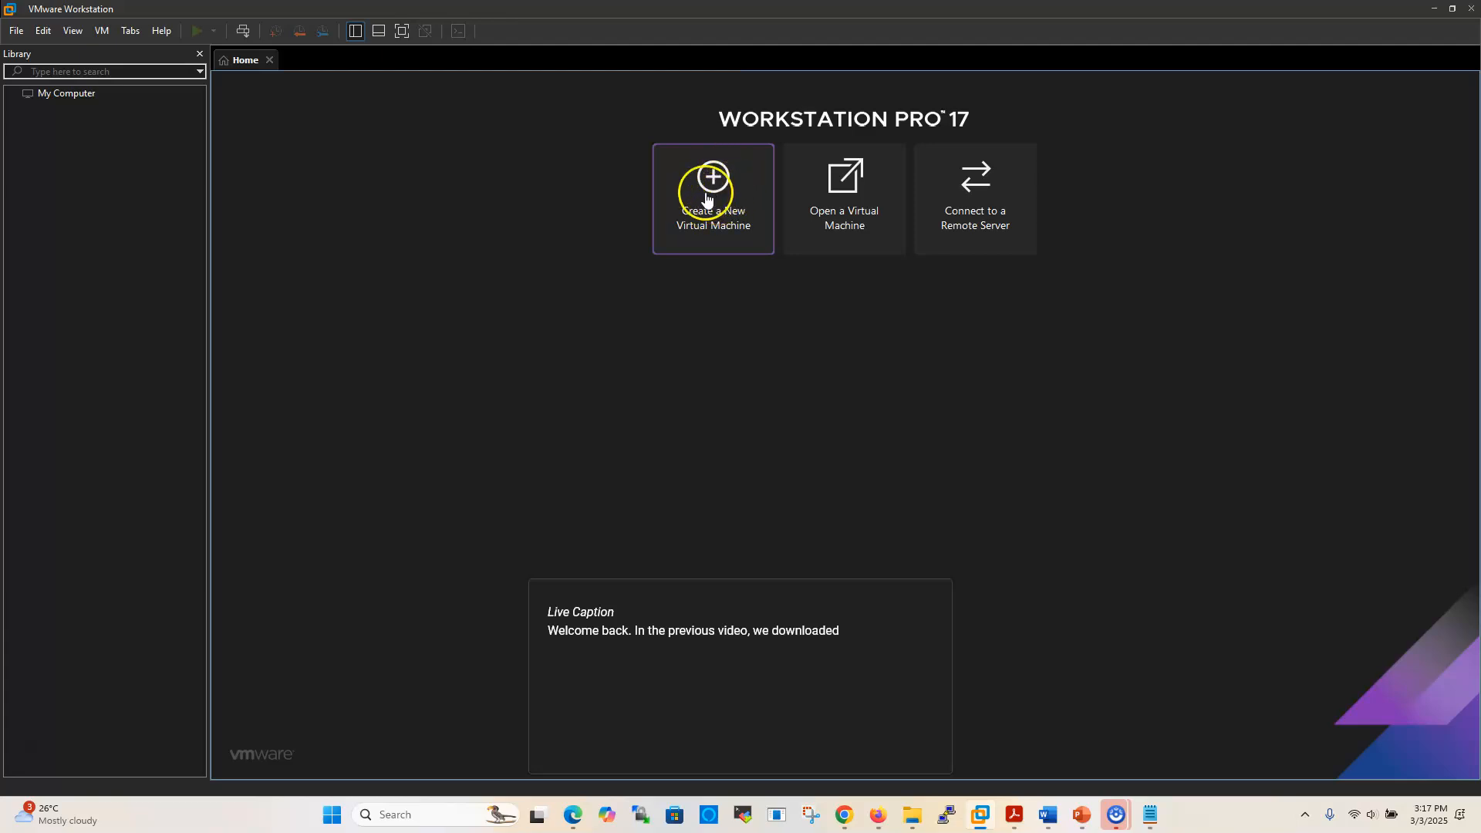
Start a Typical new virtual machine that will have its operating system installed later
left_click(17, 30)
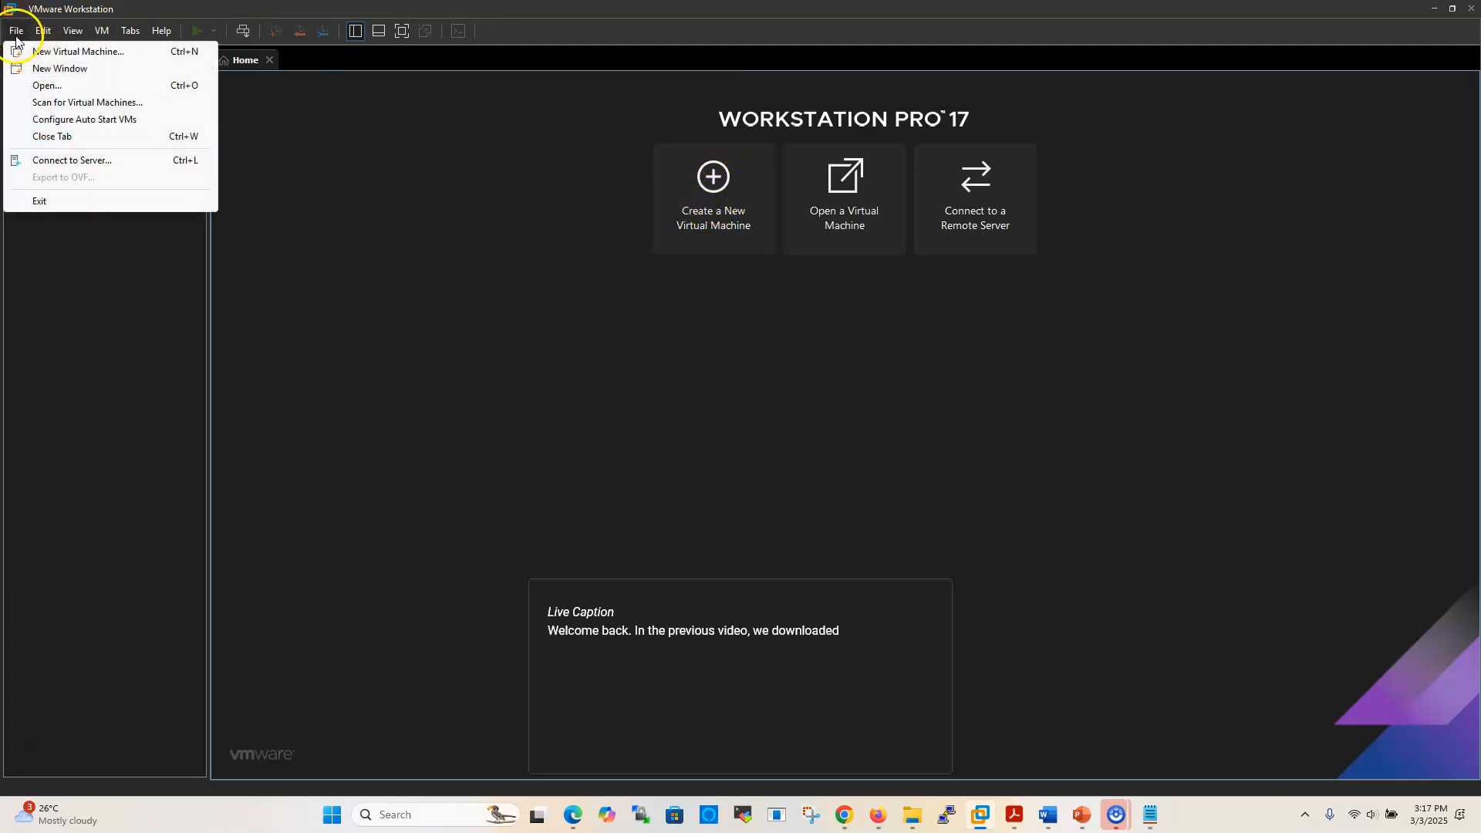
left_click(393, 348)
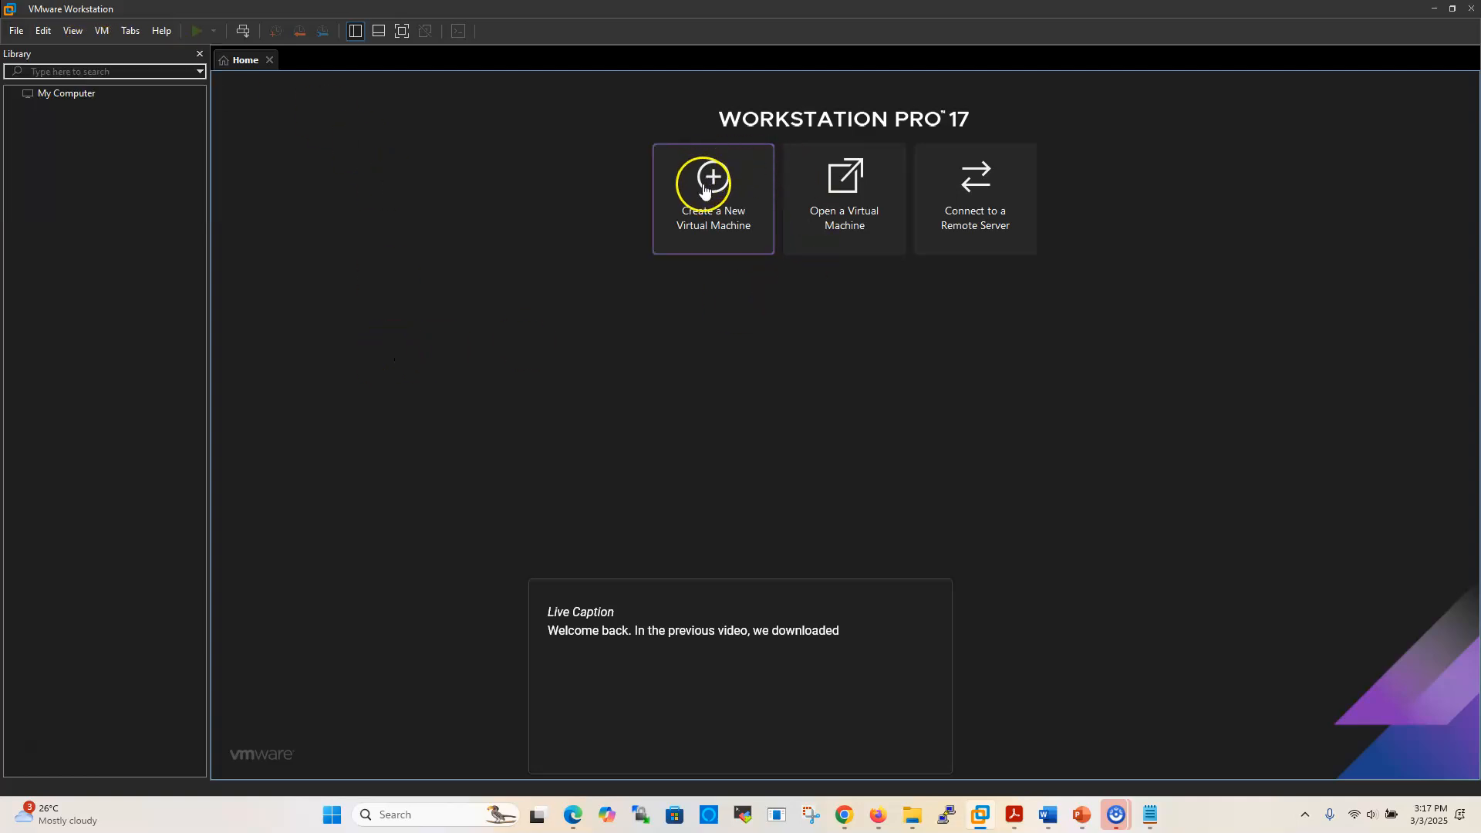
left_click(714, 186)
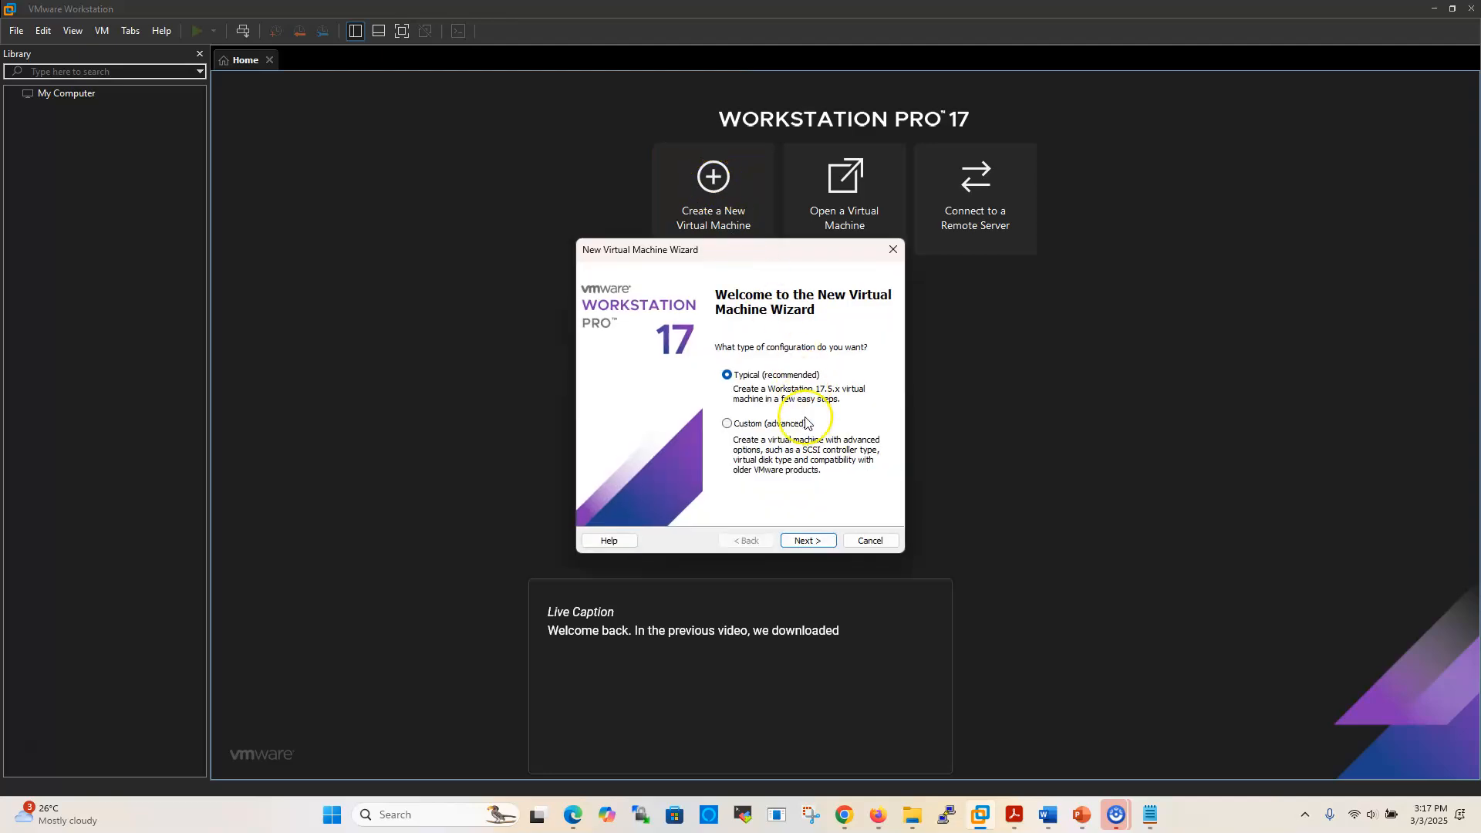
left_click(805, 542)
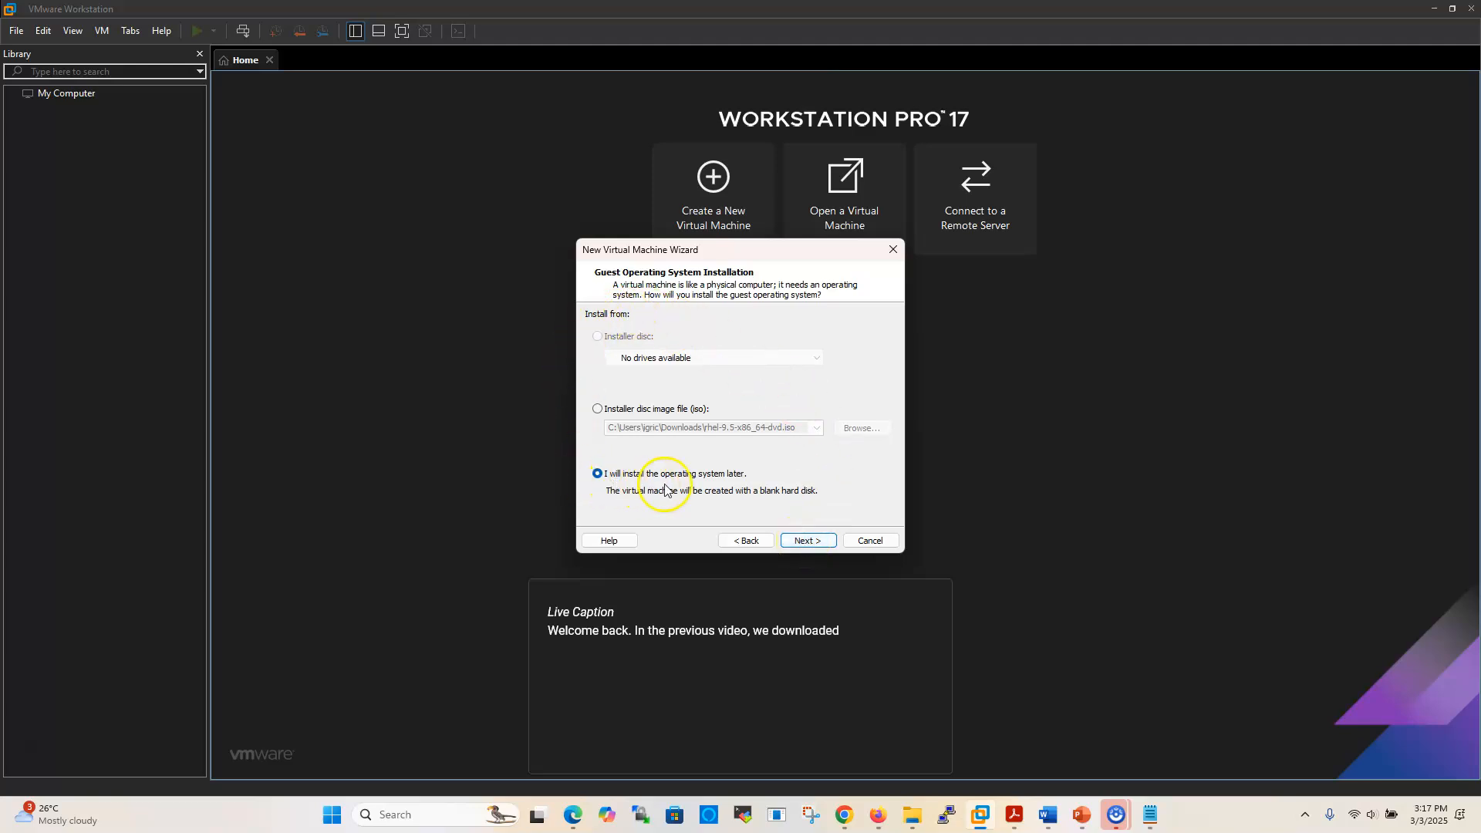
left_click(803, 542)
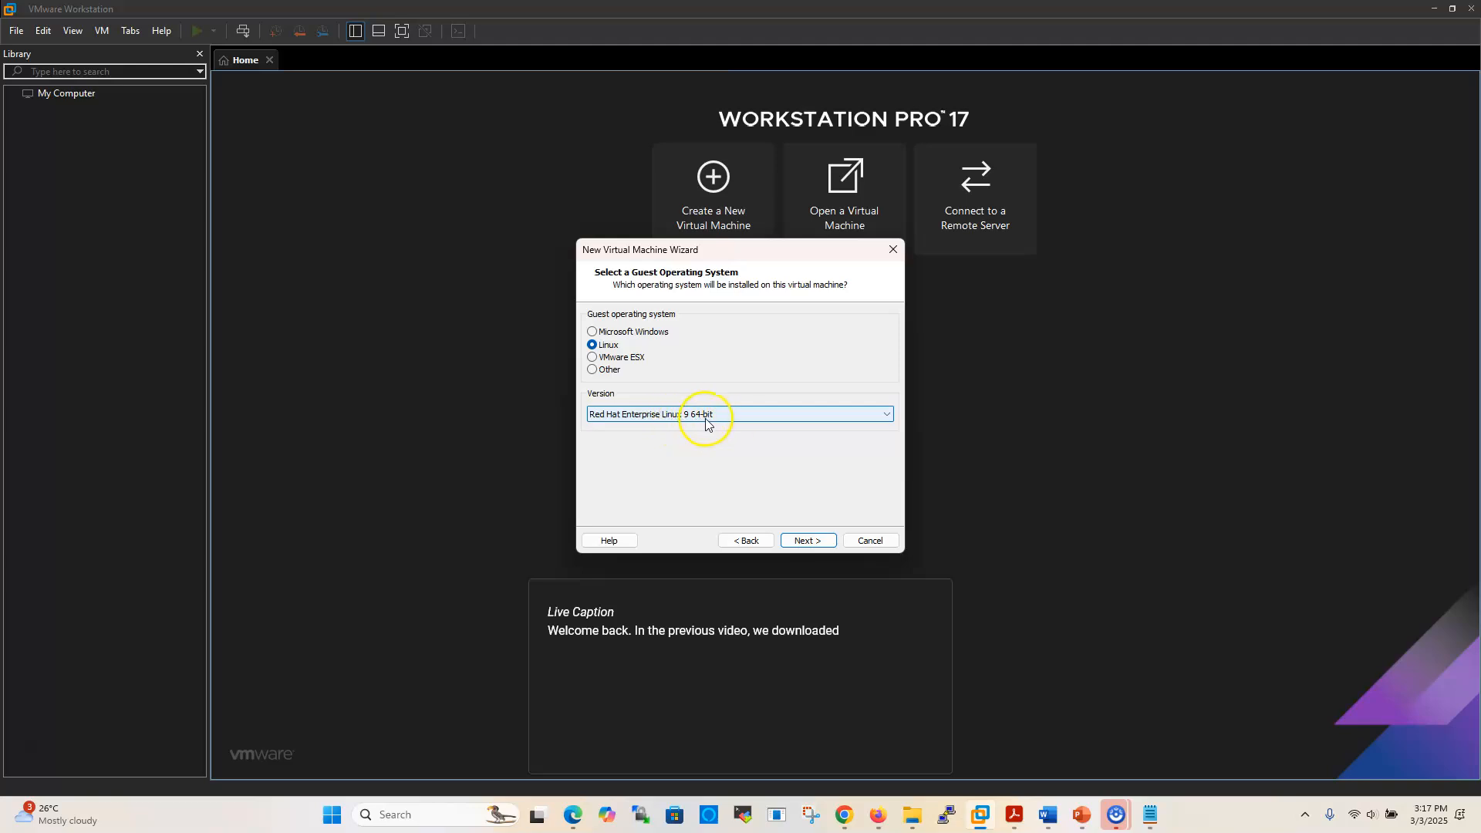
Choose Red Hat Enterprise Linux 9 64-bit as the Linux guest version and continue
left_click(887, 415)
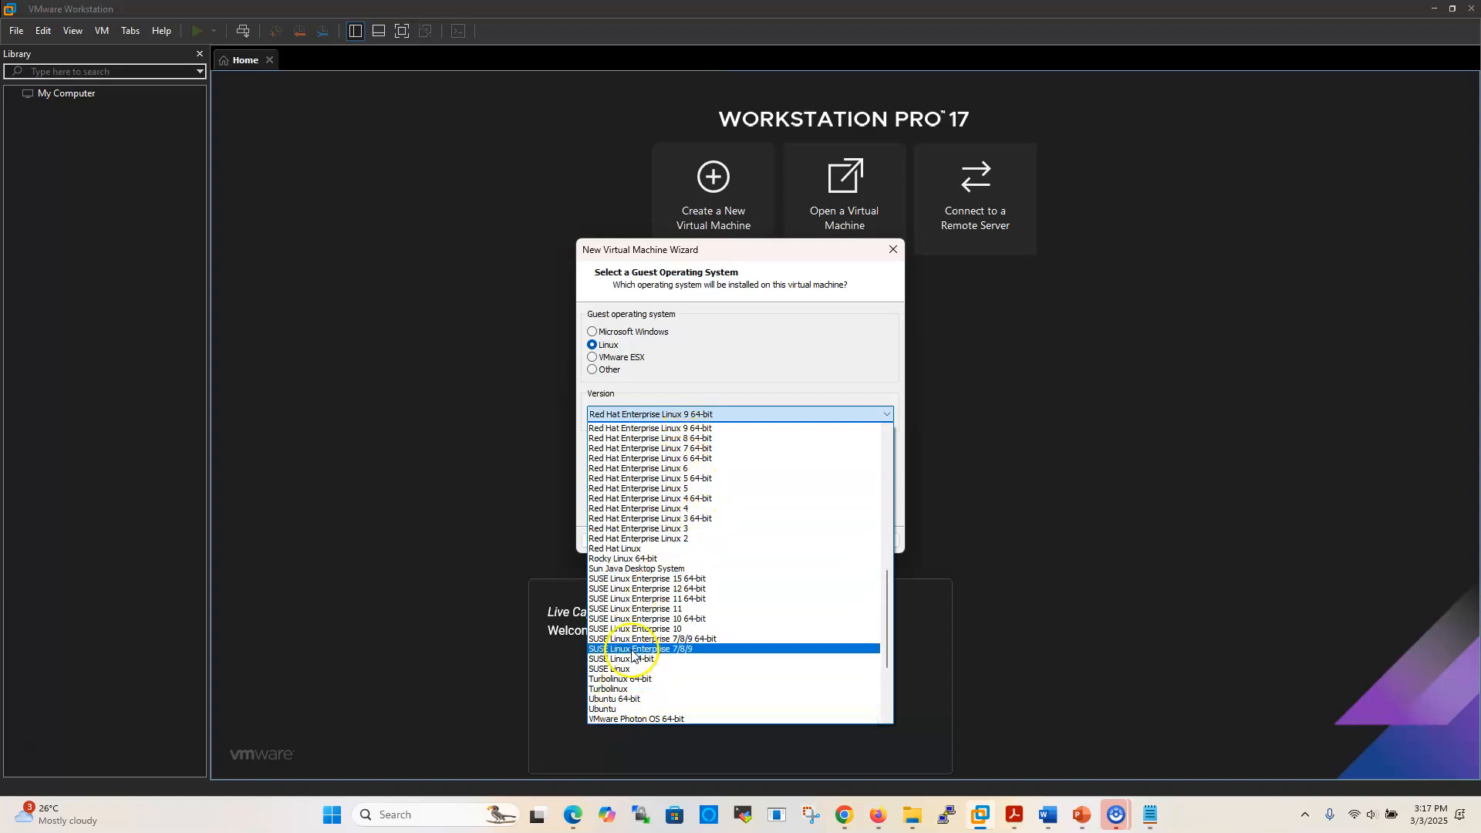
scroll(639, 615, "down", 4)
scroll(634, 639, "up", 5)
scroll(634, 639, "up", 4)
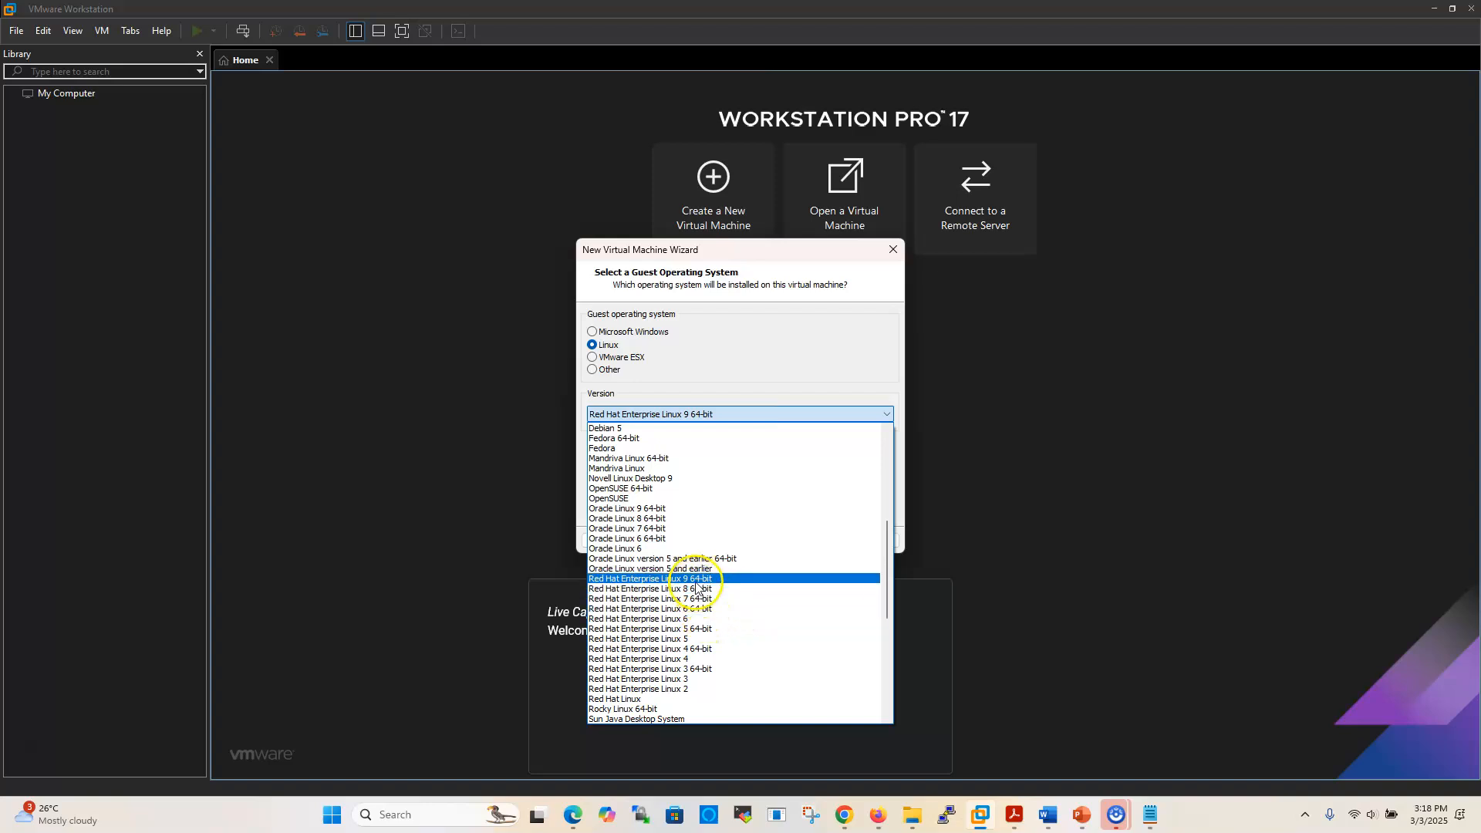
left_click(696, 579)
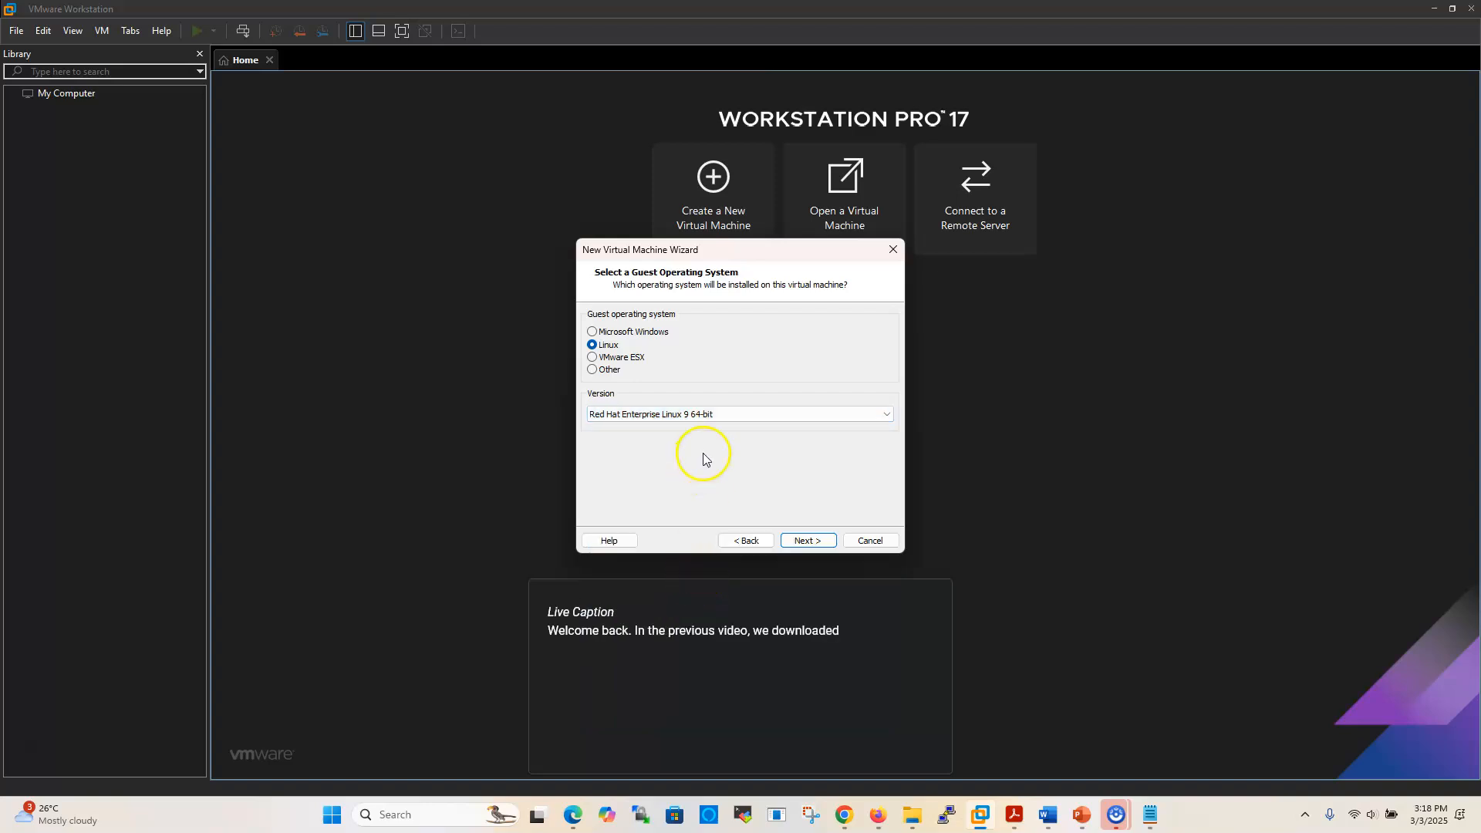
left_click(808, 544)
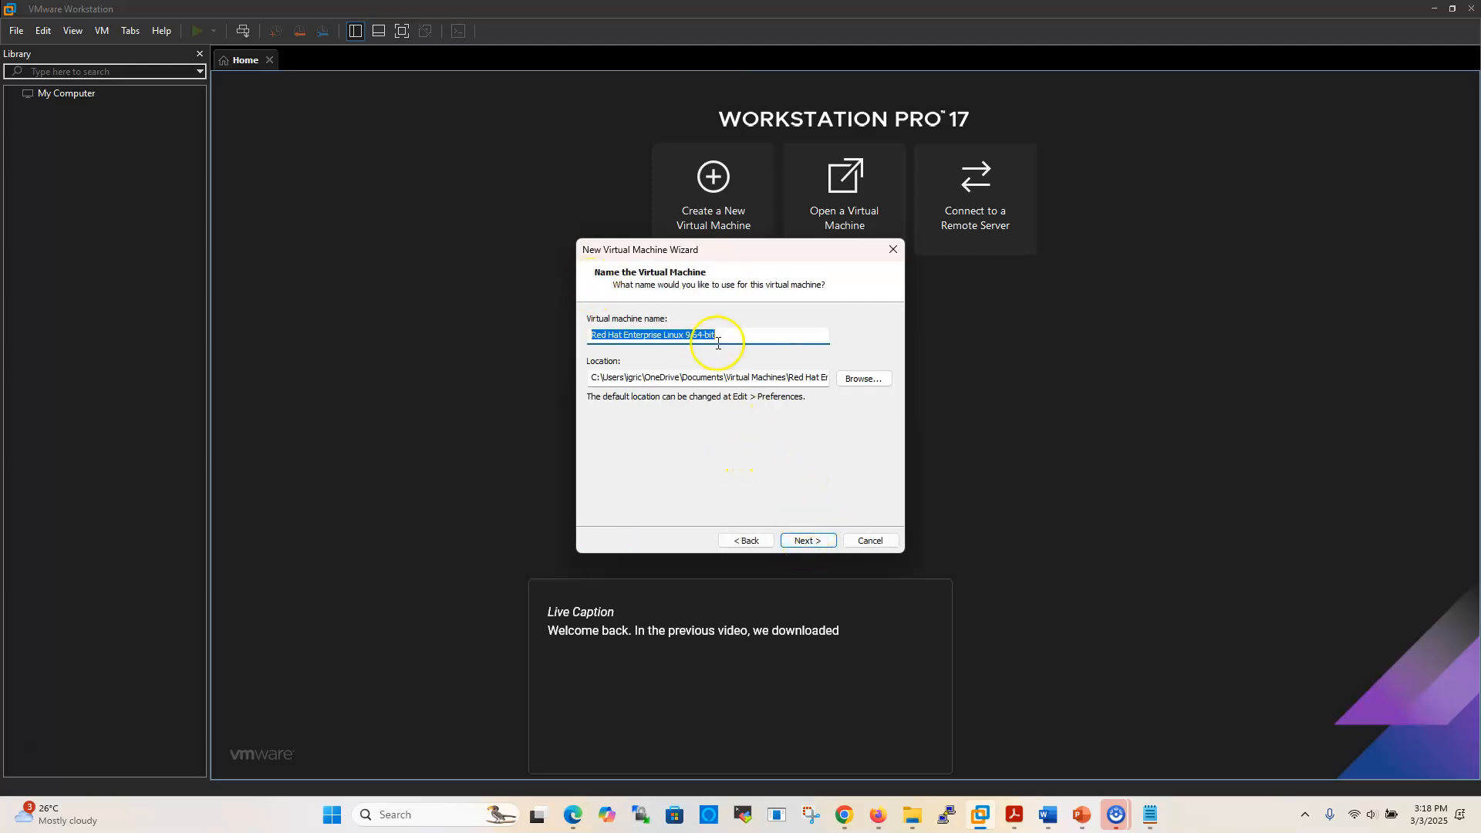
Name the VM 'Workstation', advance to disk capacity, and check its 20GB size in the notes
type("Workstation")
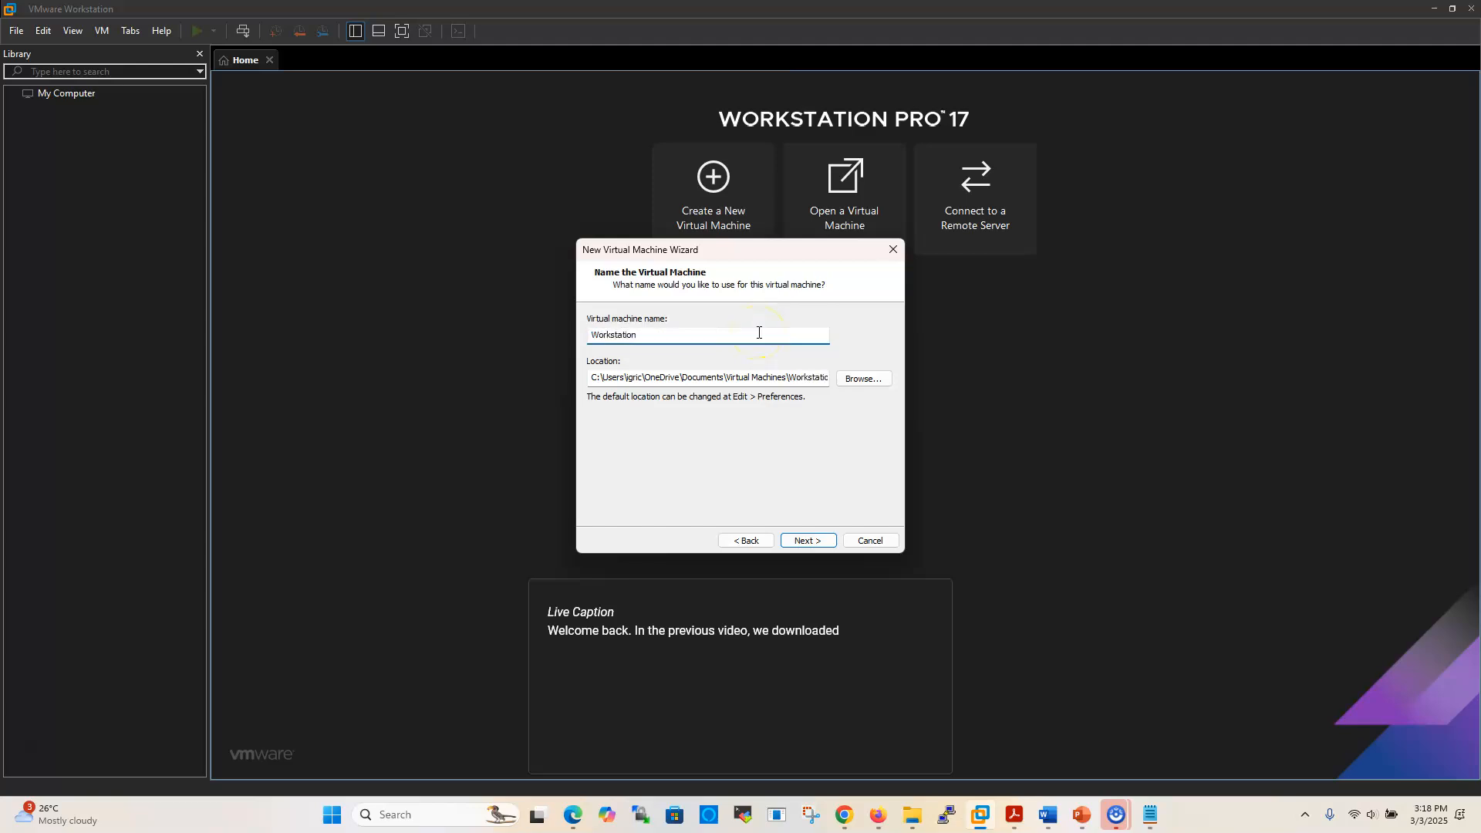
left_click(808, 542)
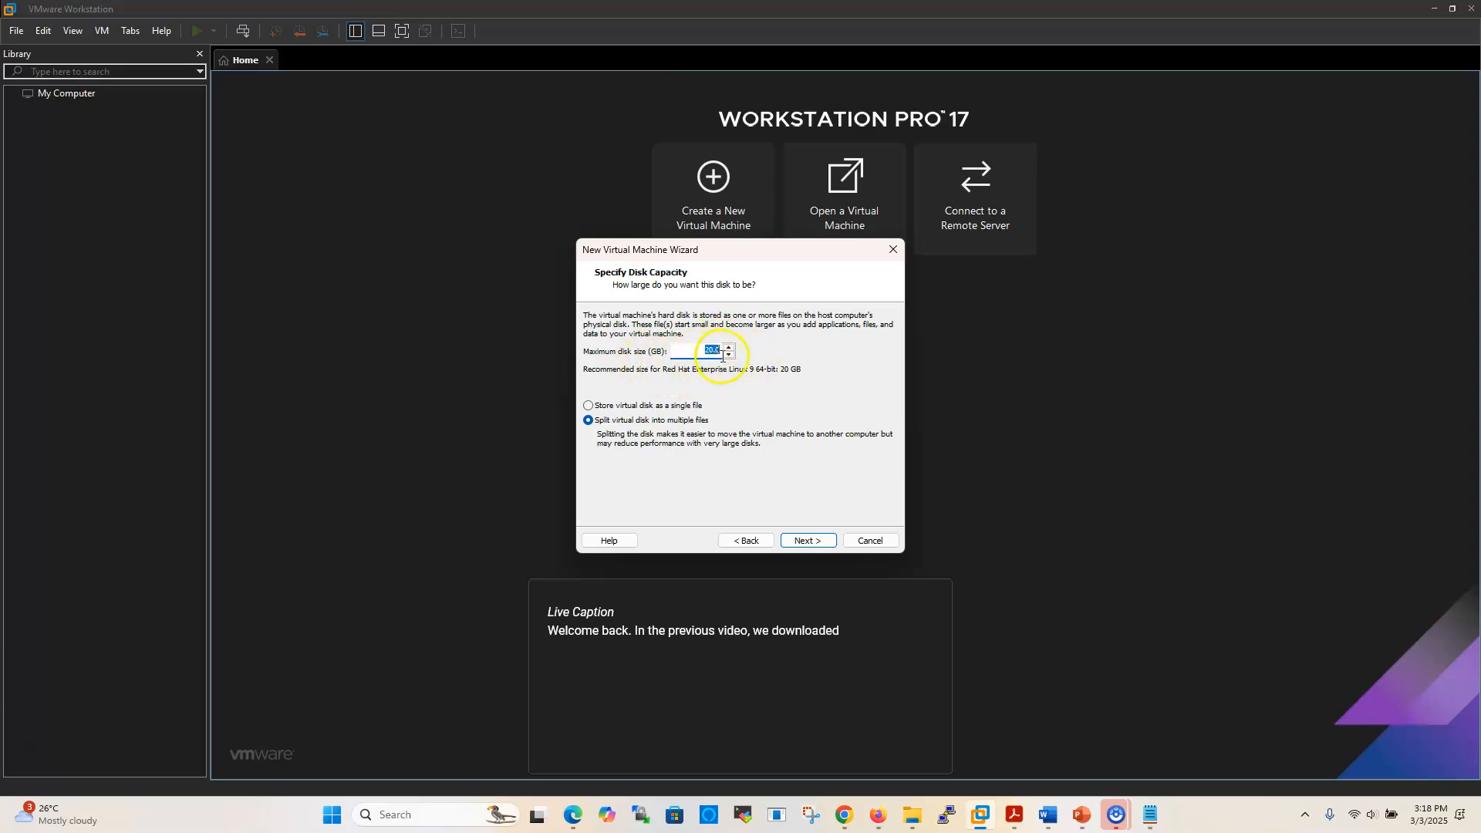
mouse_move(1150, 823)
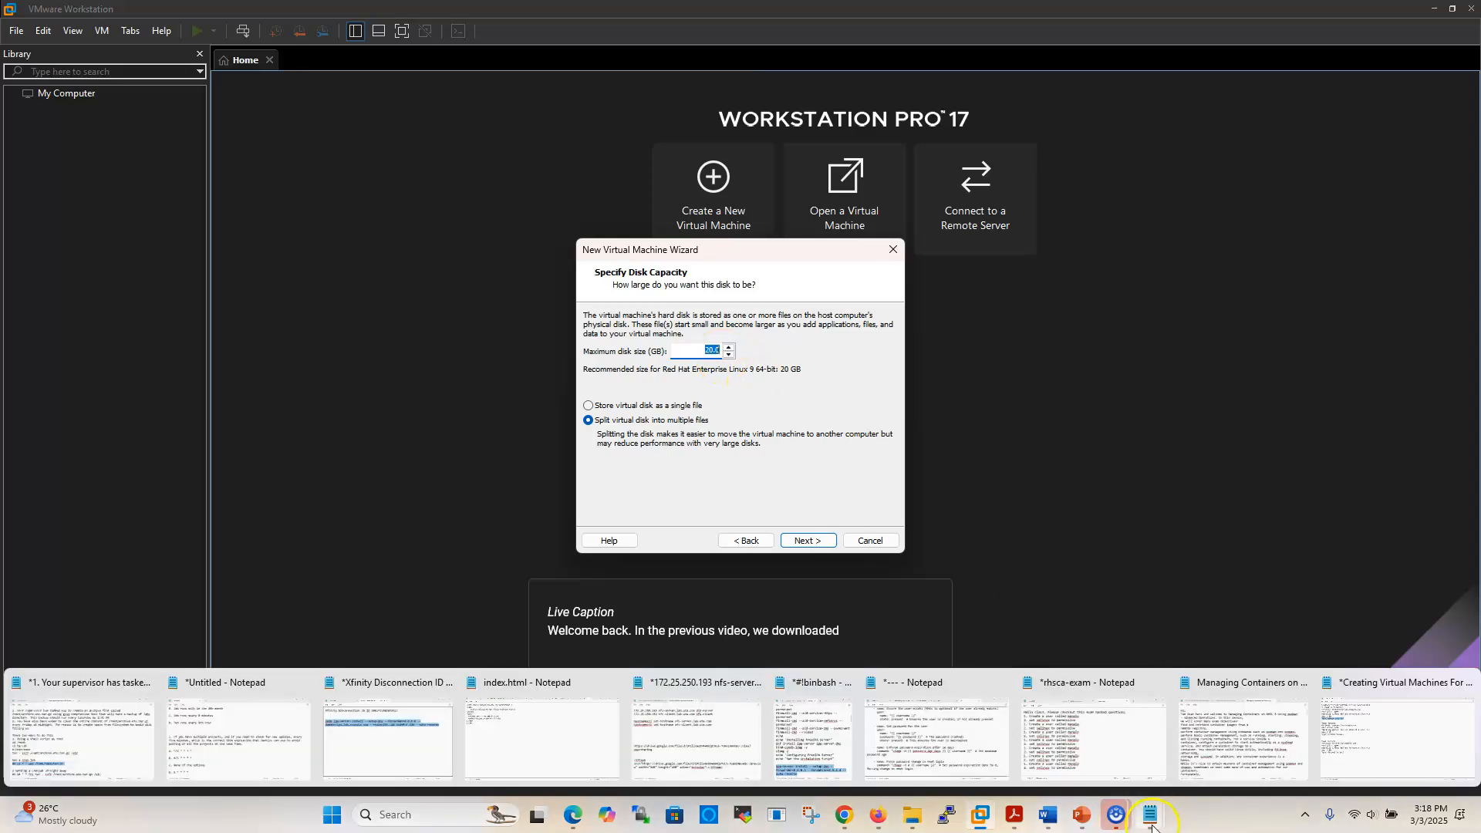
left_click(1347, 713)
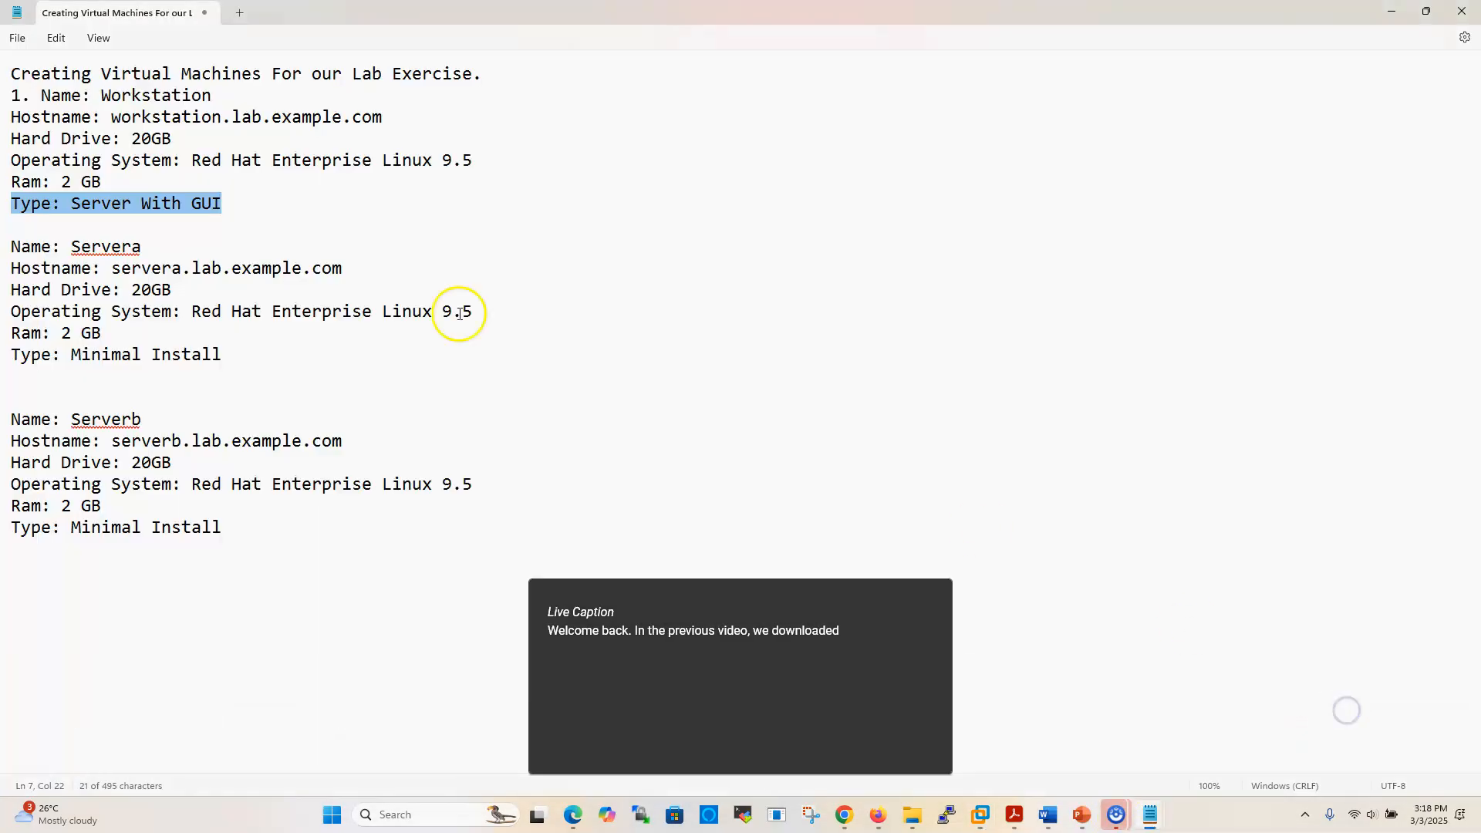
left_click_drag(132, 139, 182, 137)
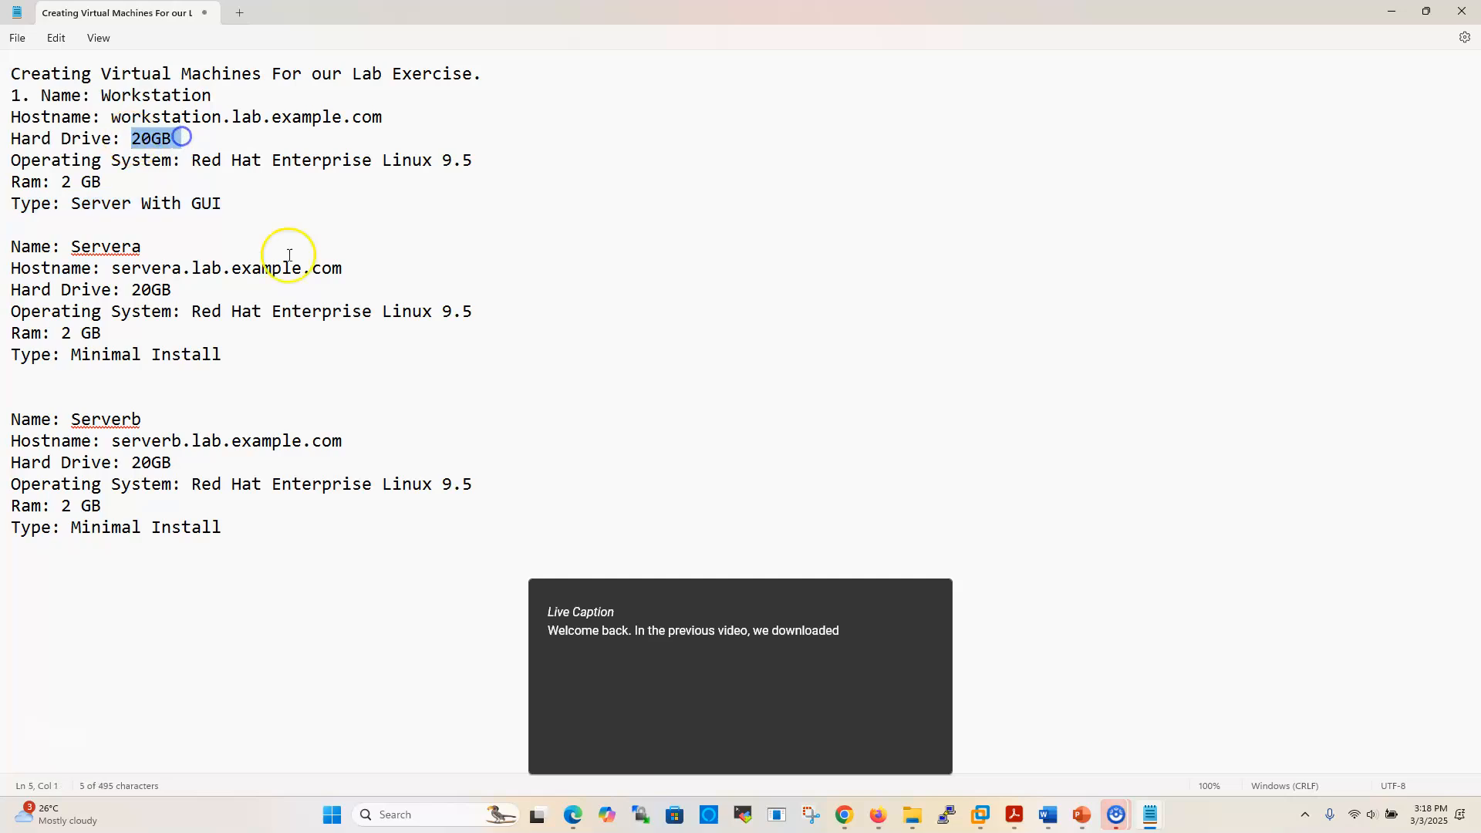
Back in the wizard, keep the 20 GB disk split into multiple files
mouse_move(983, 800)
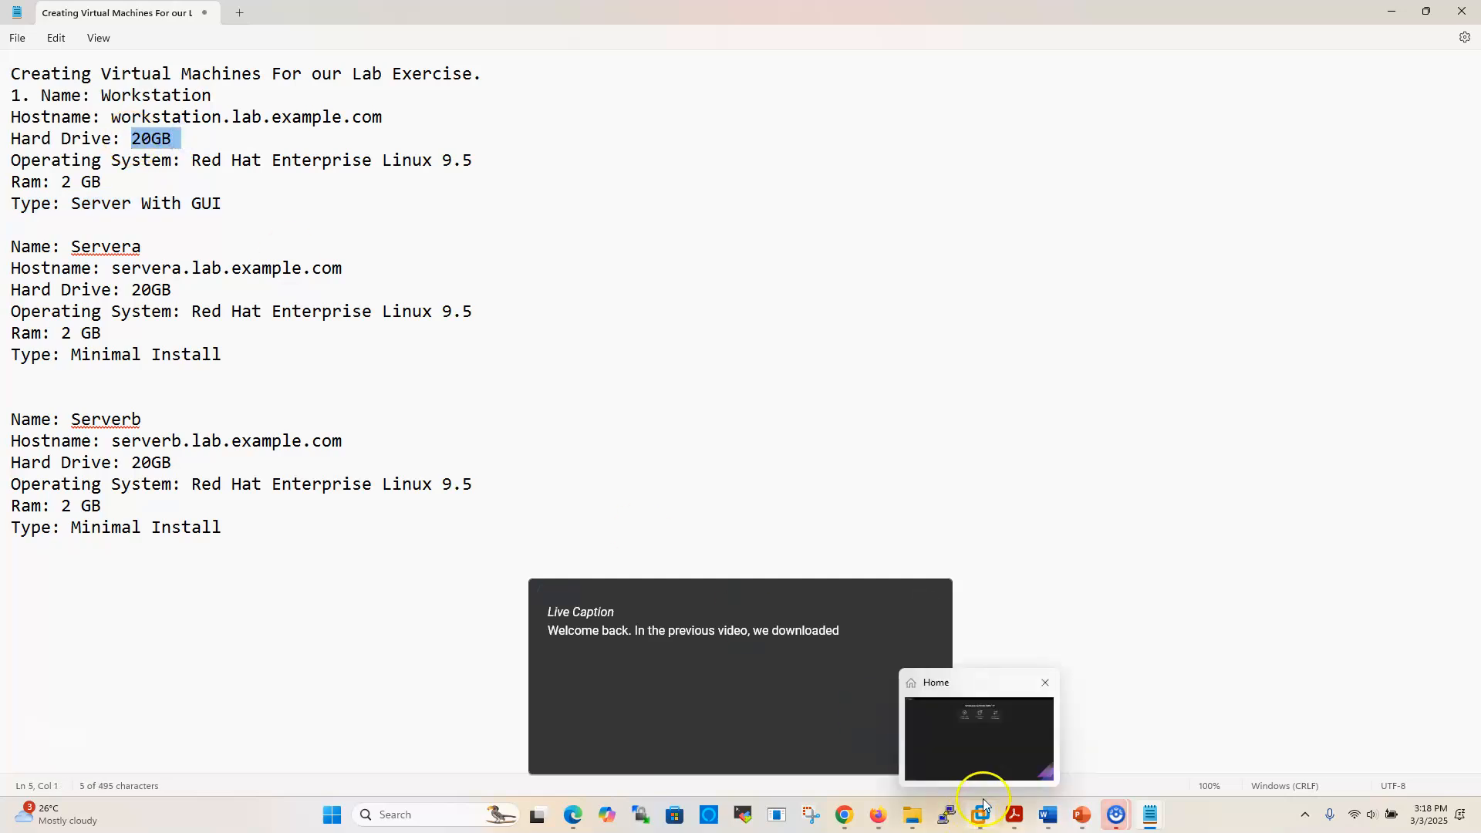
left_click(993, 748)
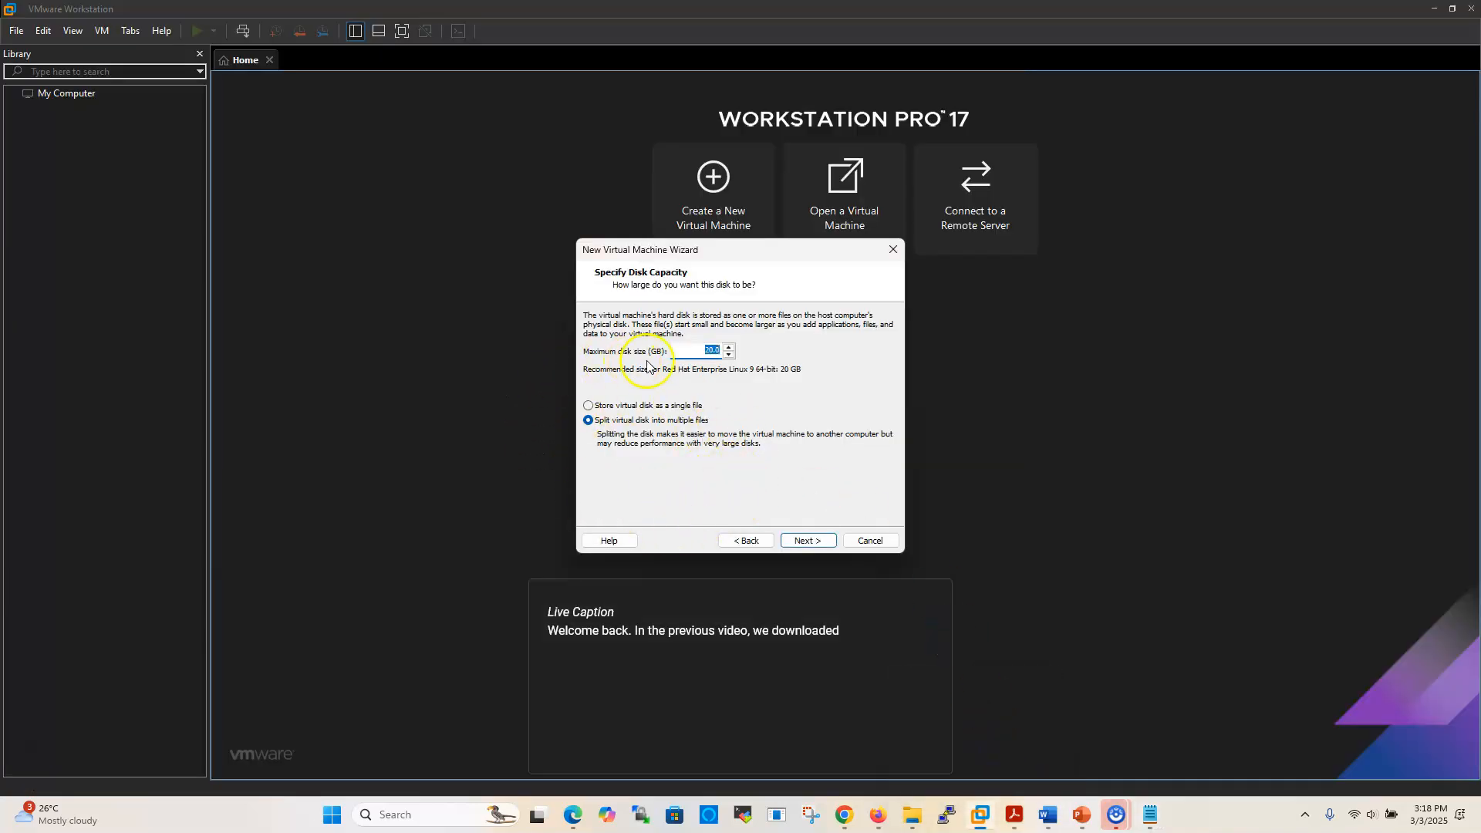
left_click(808, 541)
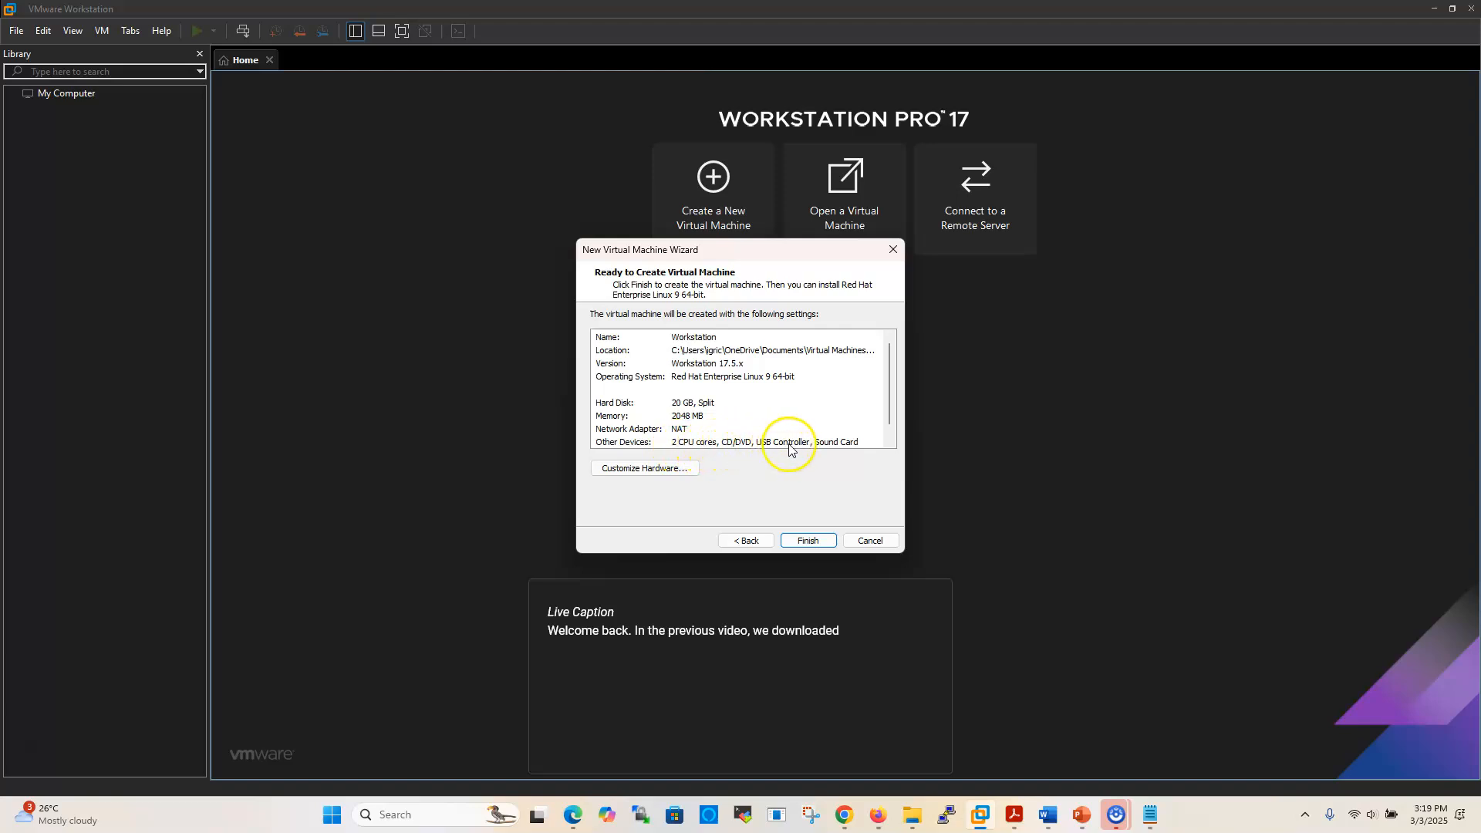
Finish creating the Workstation VM and open its CD/DVD (SATA) device settings
left_click(806, 541)
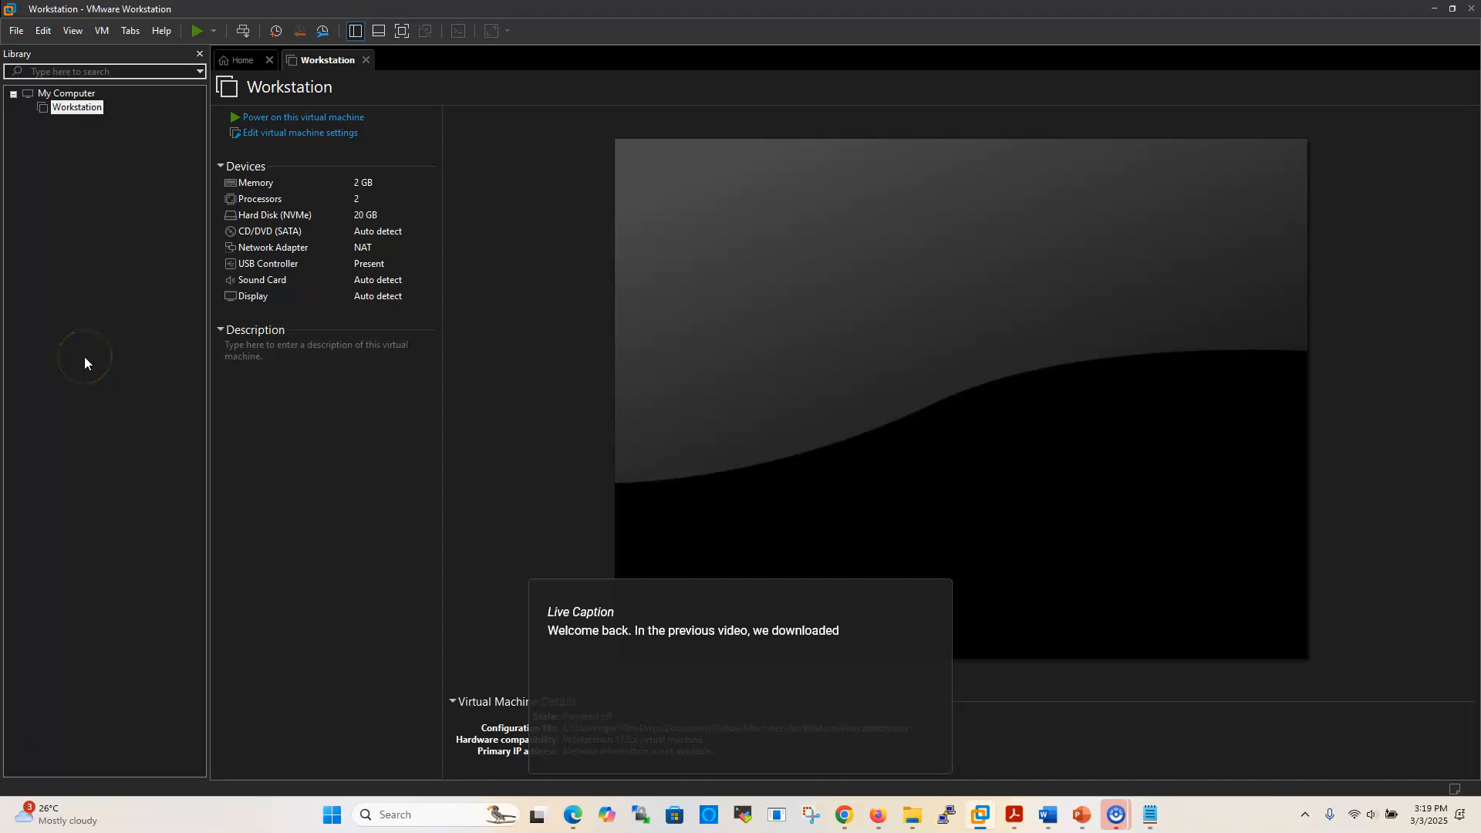
double_click(291, 231)
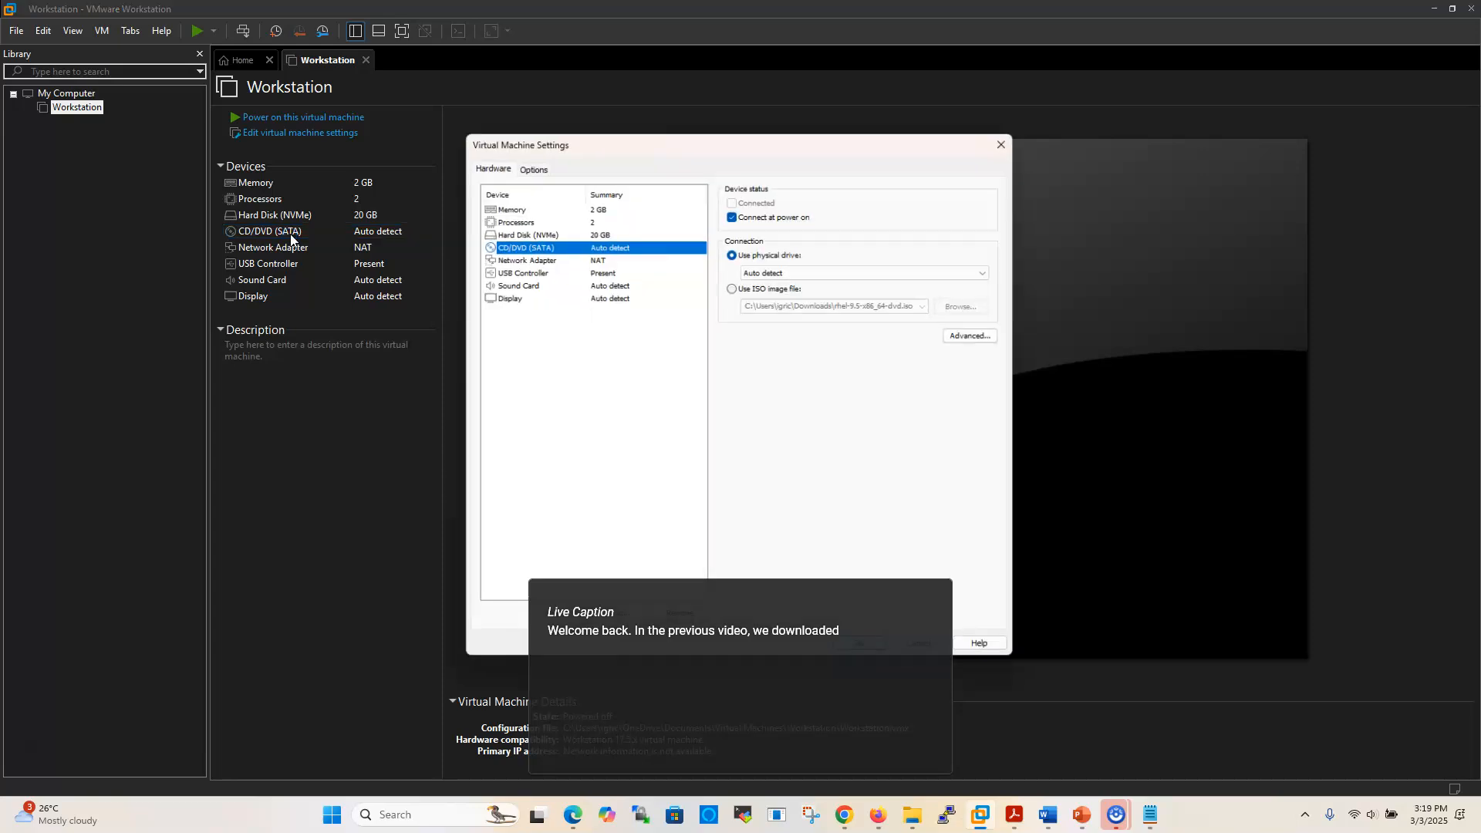
Point the CD/DVD drive at rhel-9.5-x86_64-dvd (1).iso from the Downloads folder
mouse_move(926, 596)
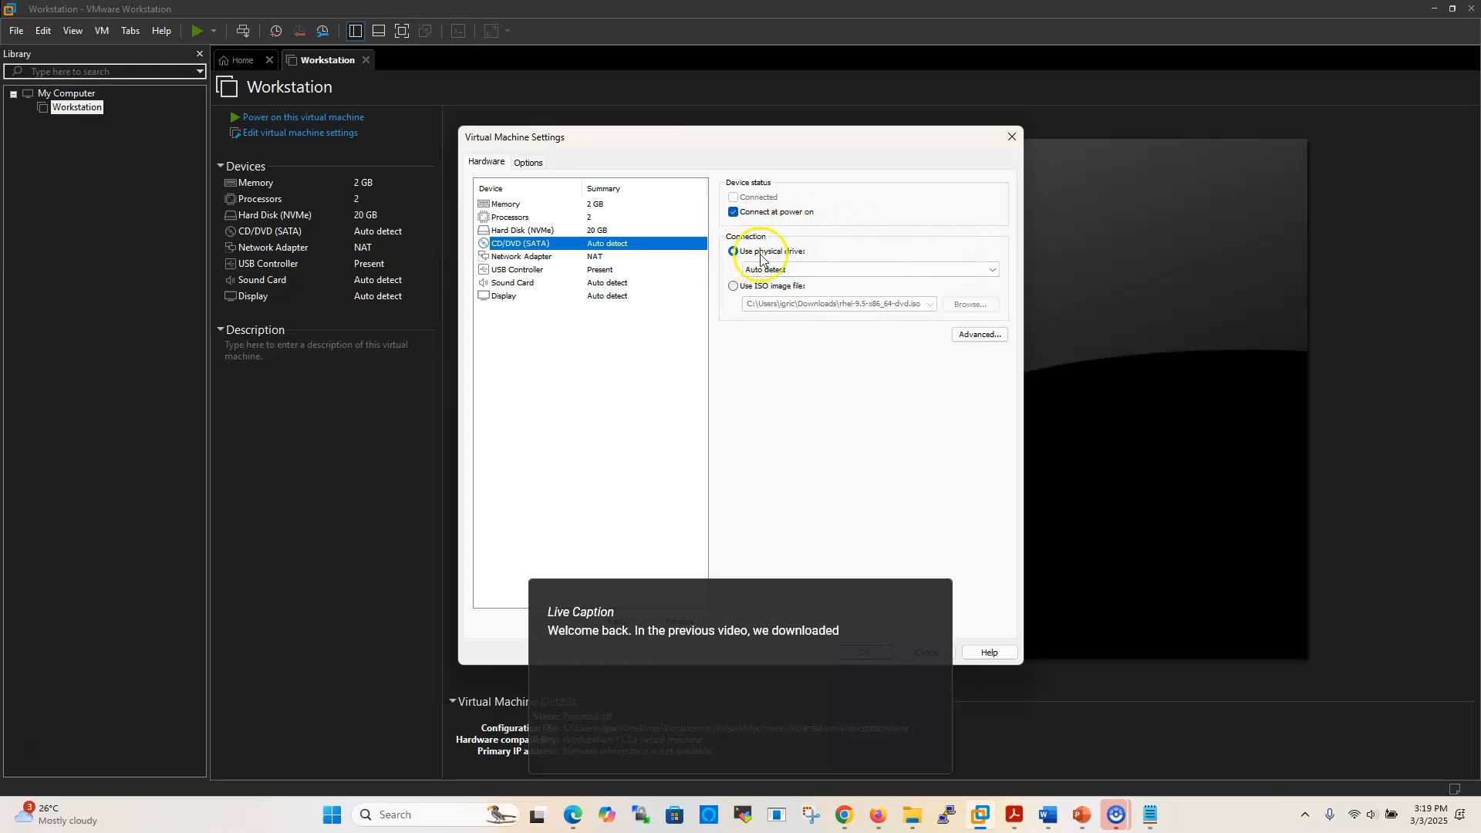
left_click(733, 286)
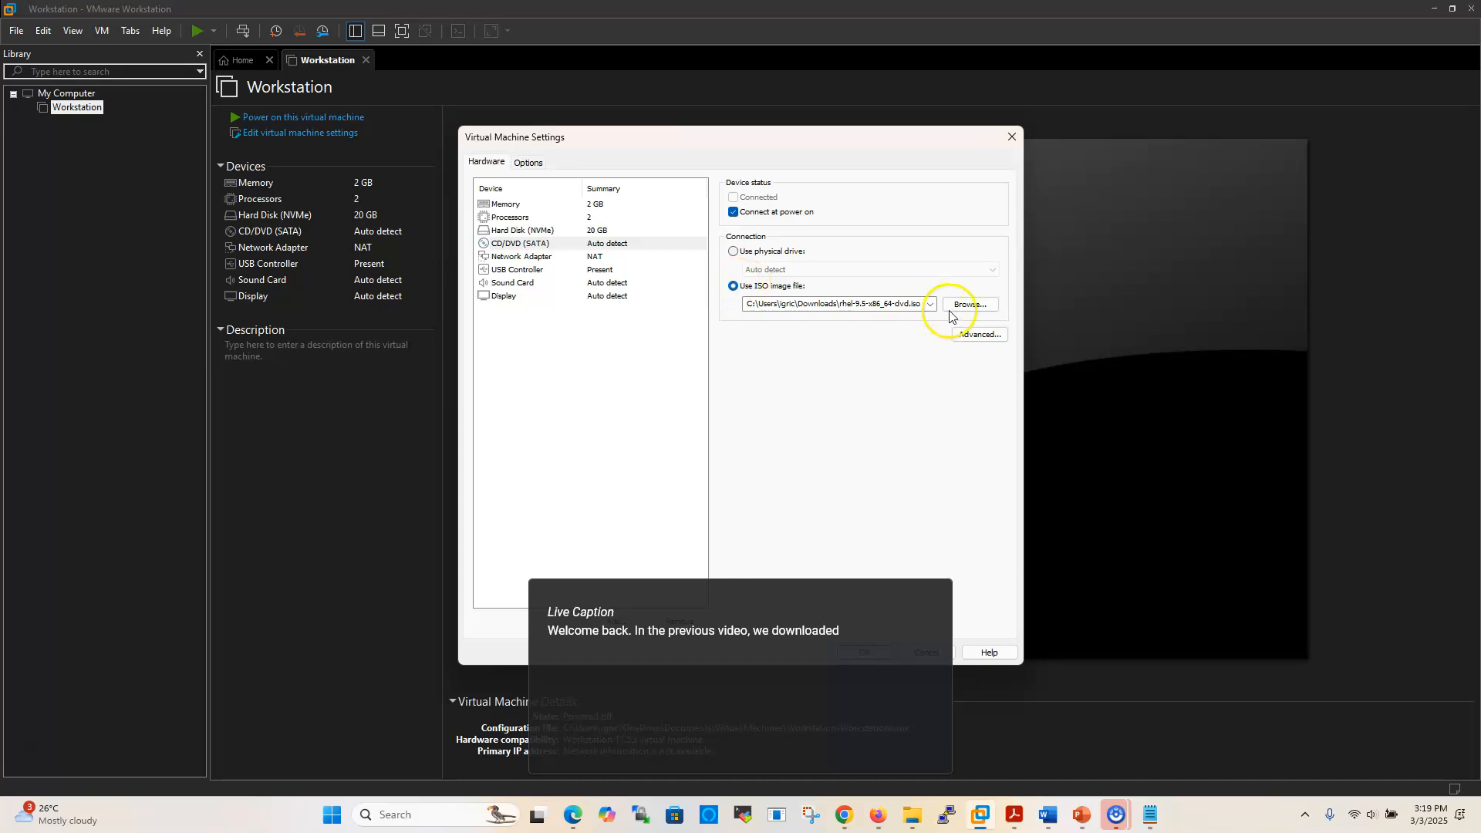
left_click(971, 308)
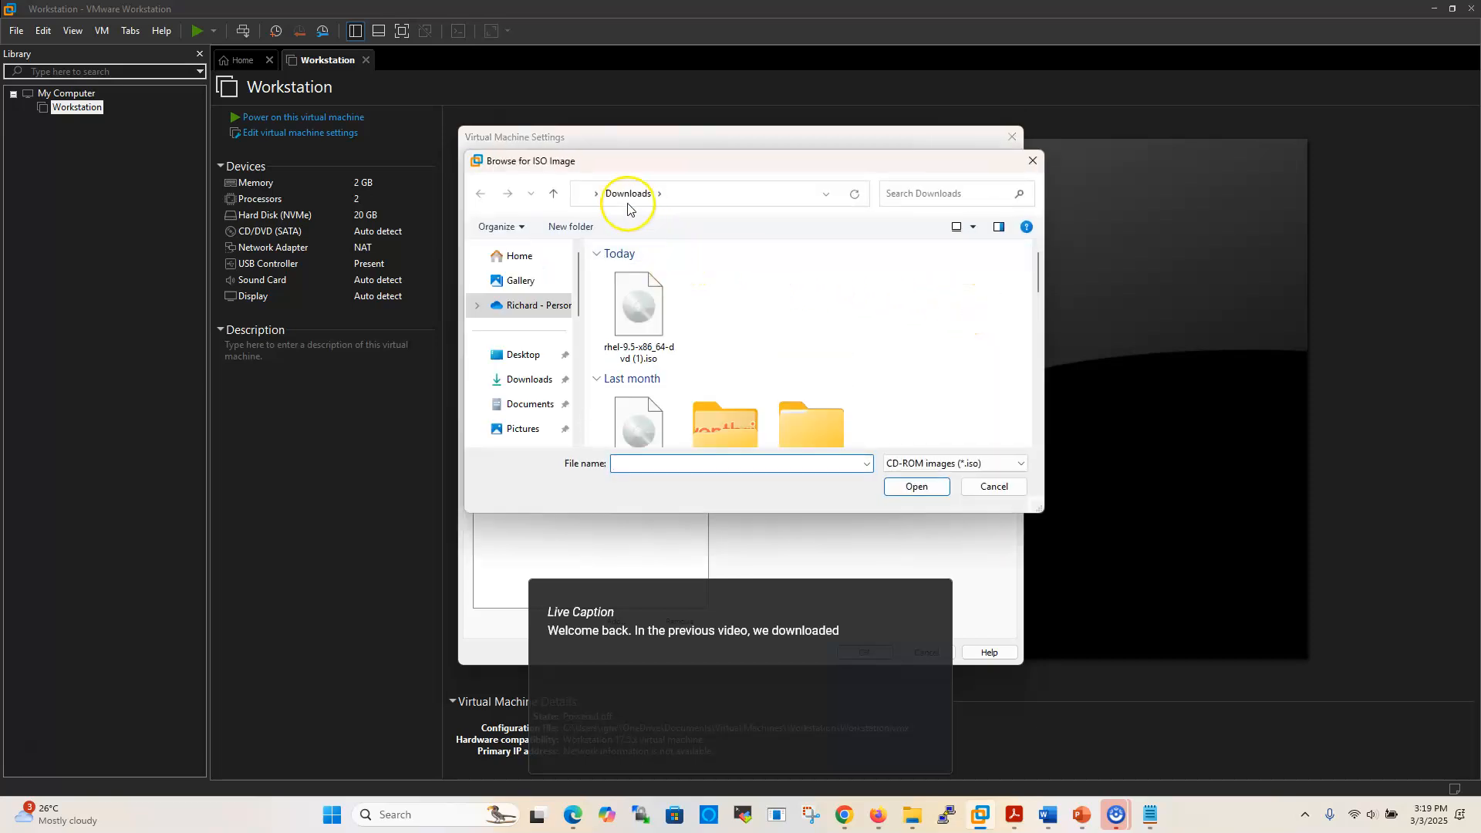
left_click(632, 318)
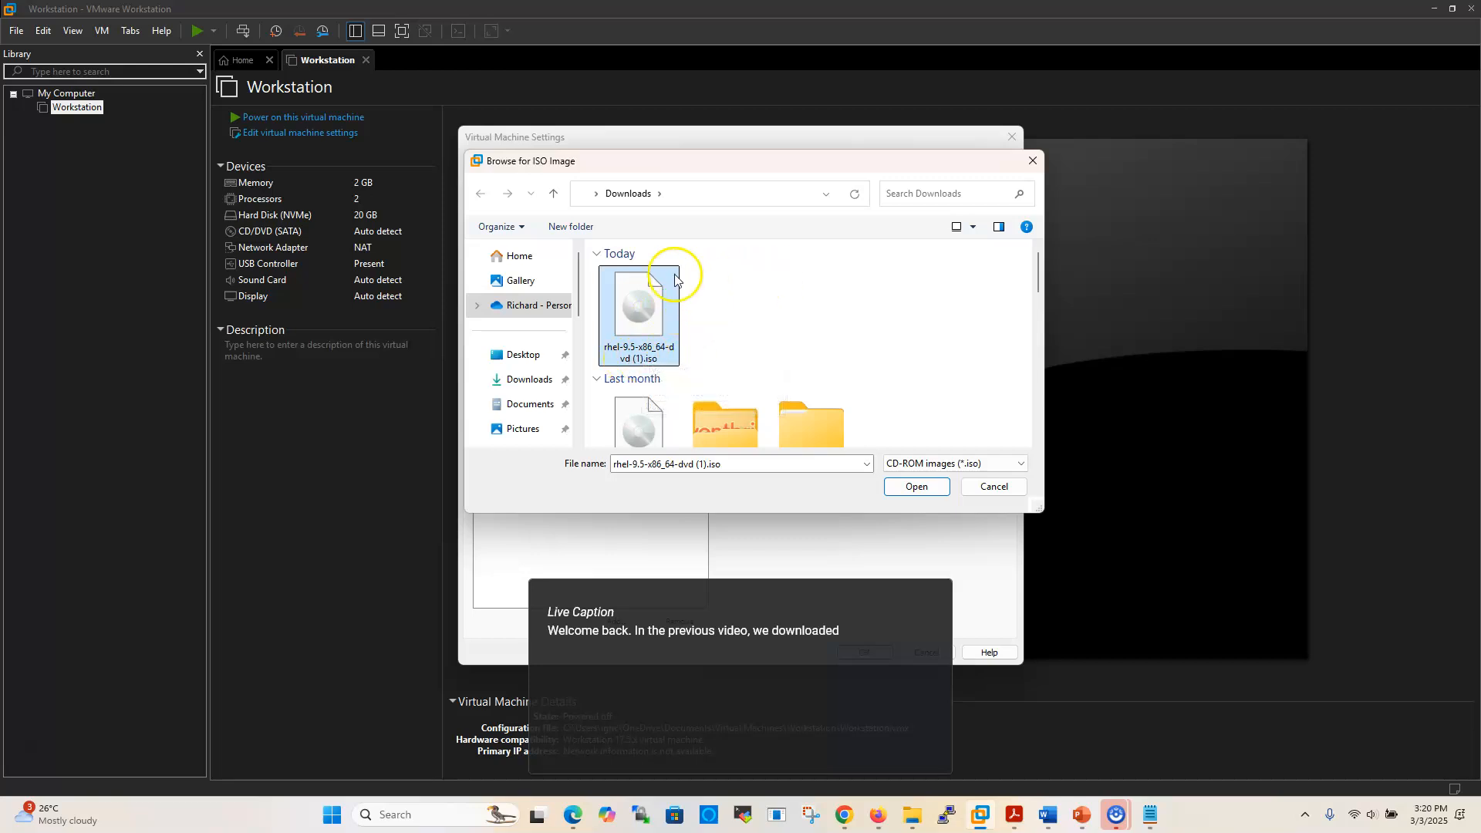
left_click(917, 487)
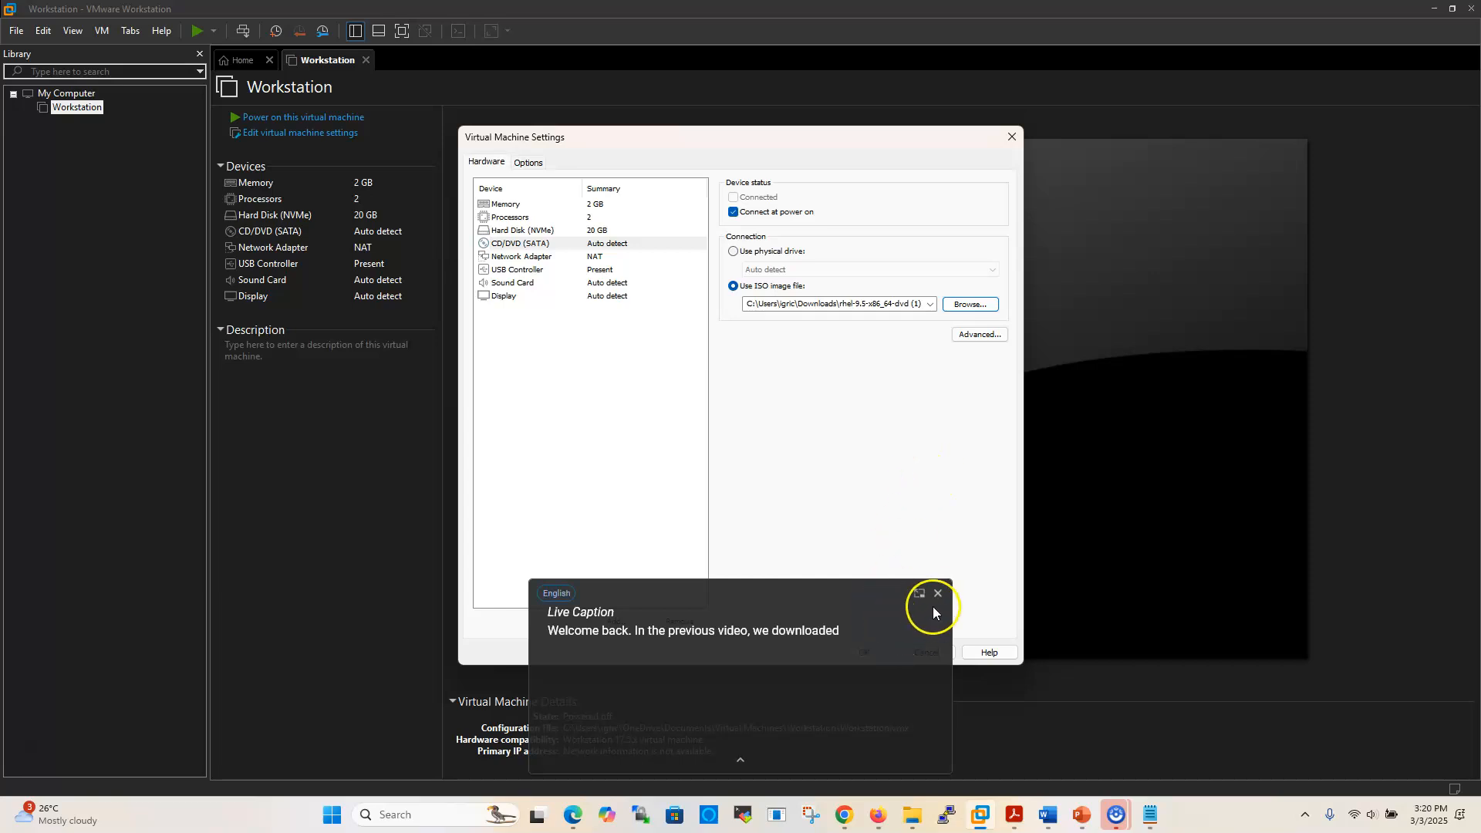
left_click_drag(912, 588, 365, 539)
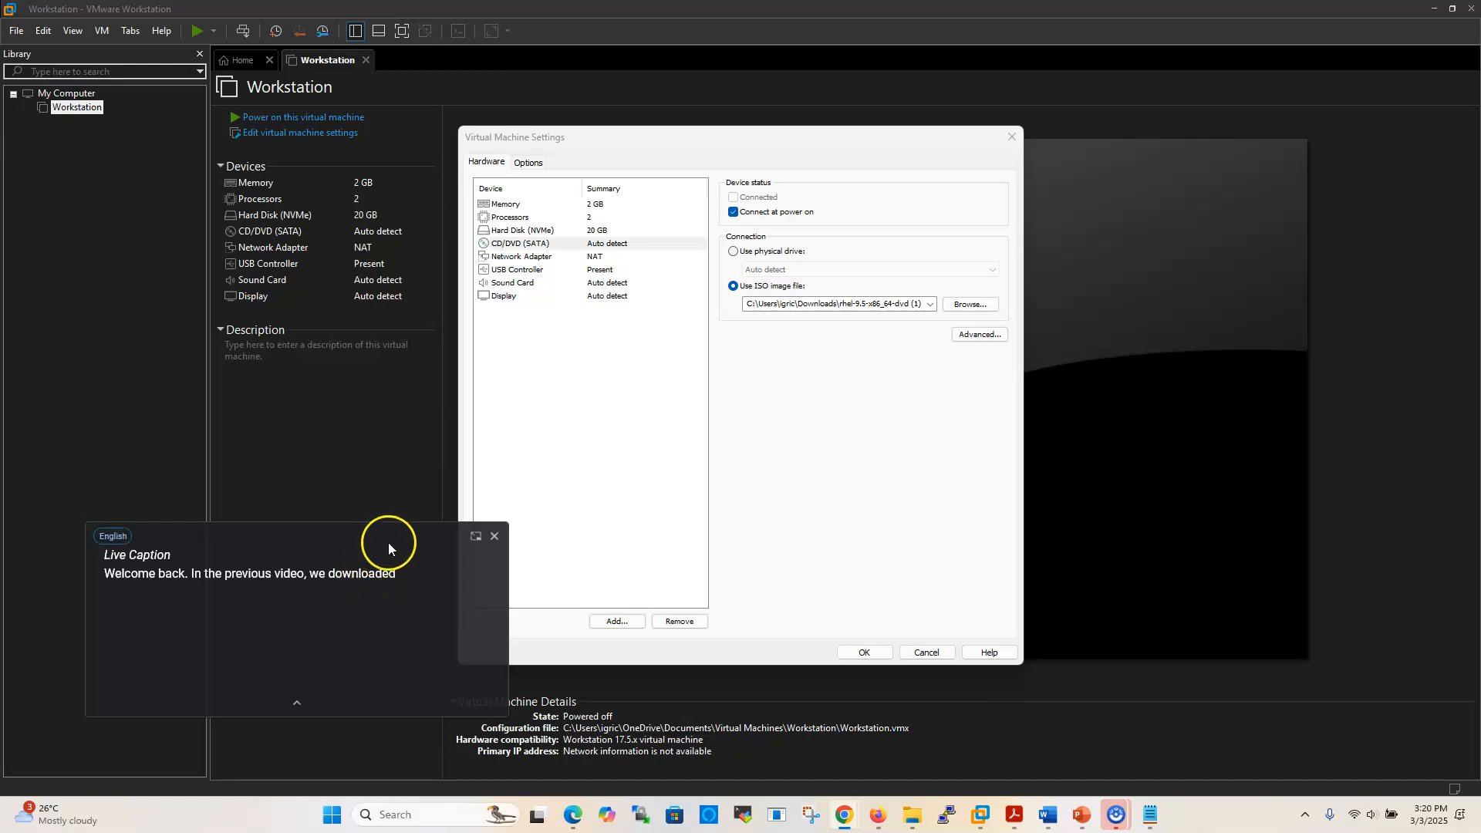
left_click(494, 536)
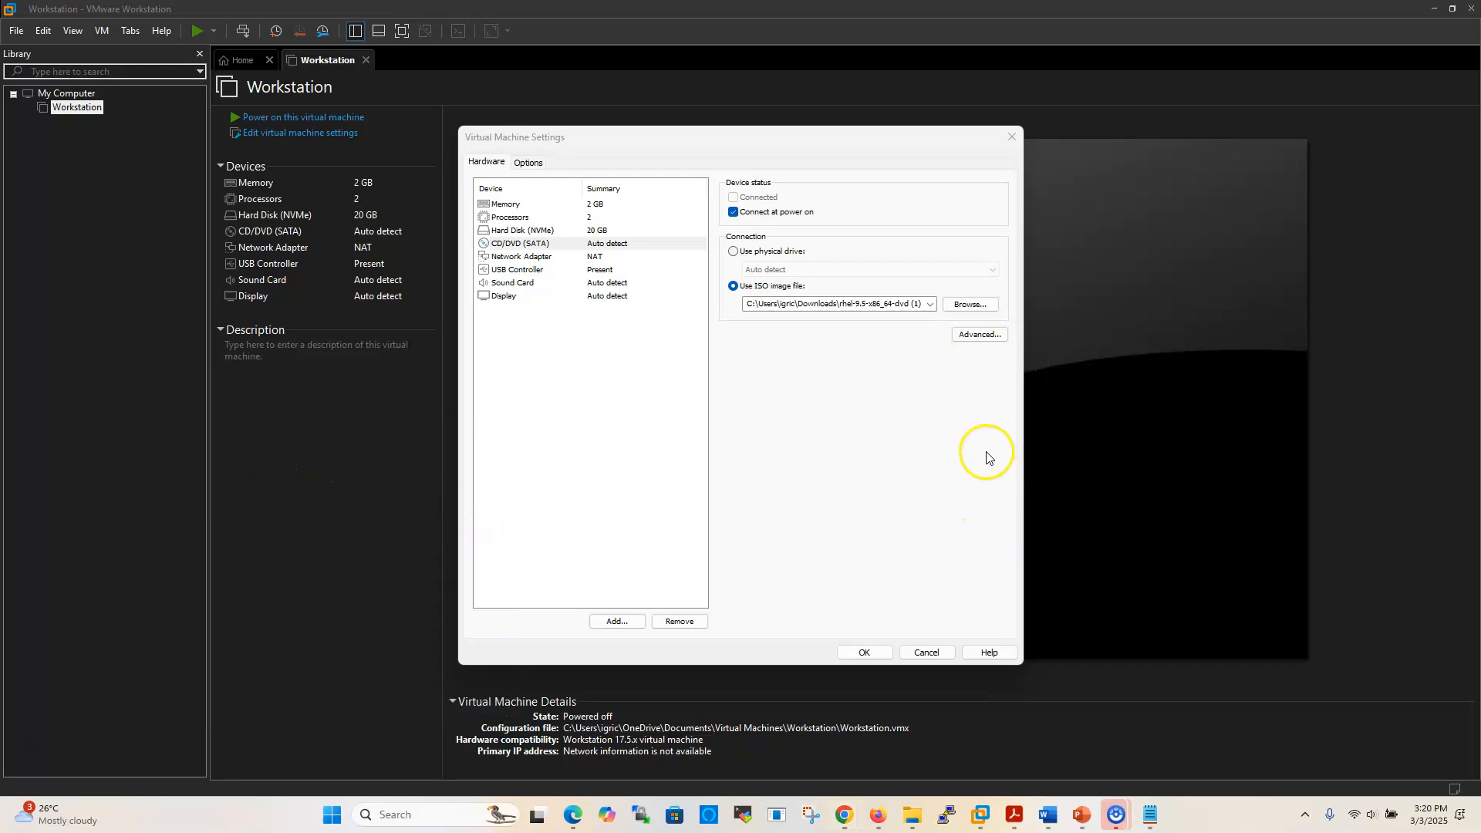
Apply the ISO setting, start the Workstation VM and boot 'Install Red Hat Enterprise Linux 9.5'
left_click(866, 653)
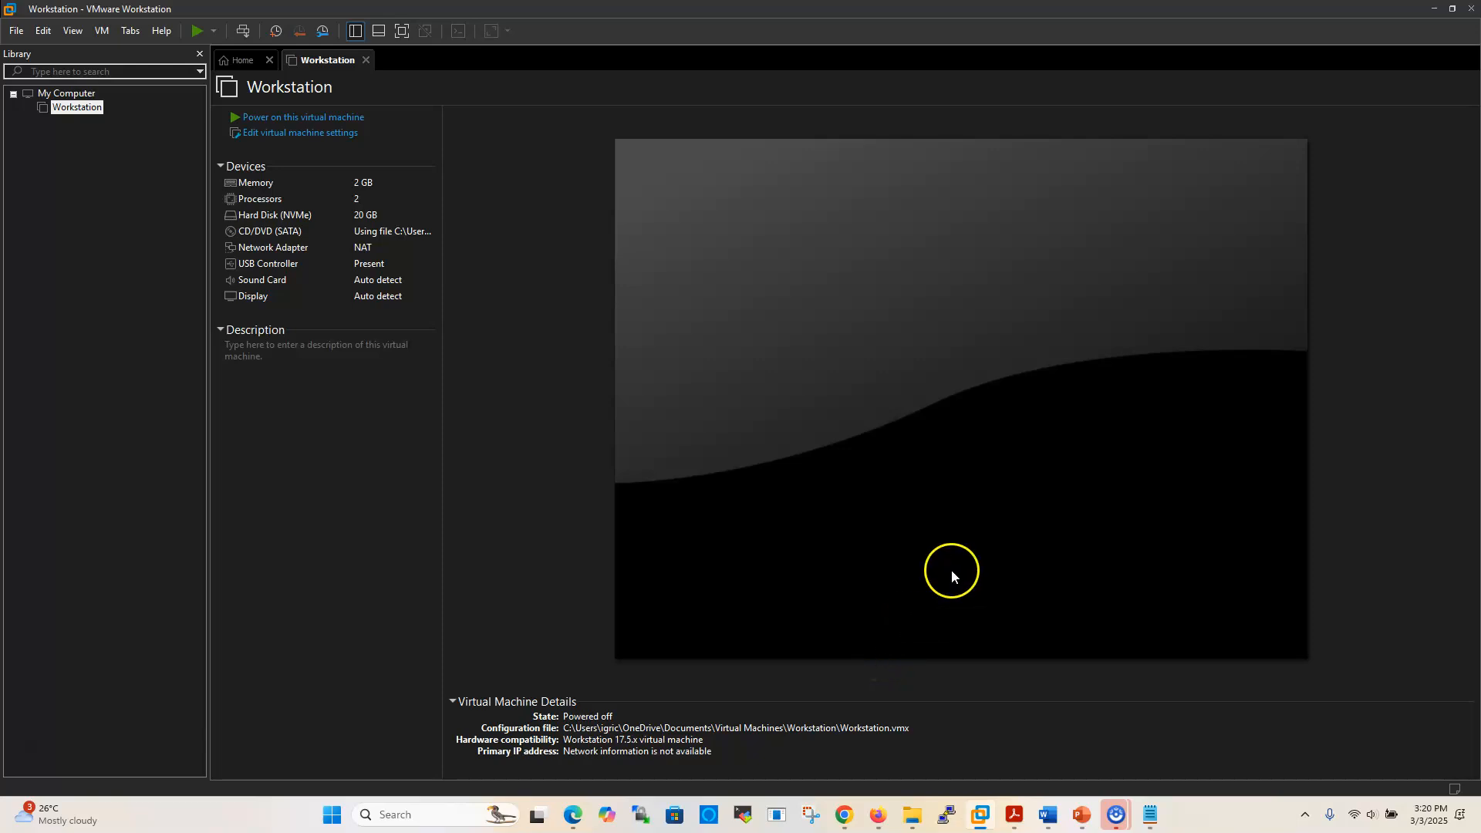
left_click(301, 120)
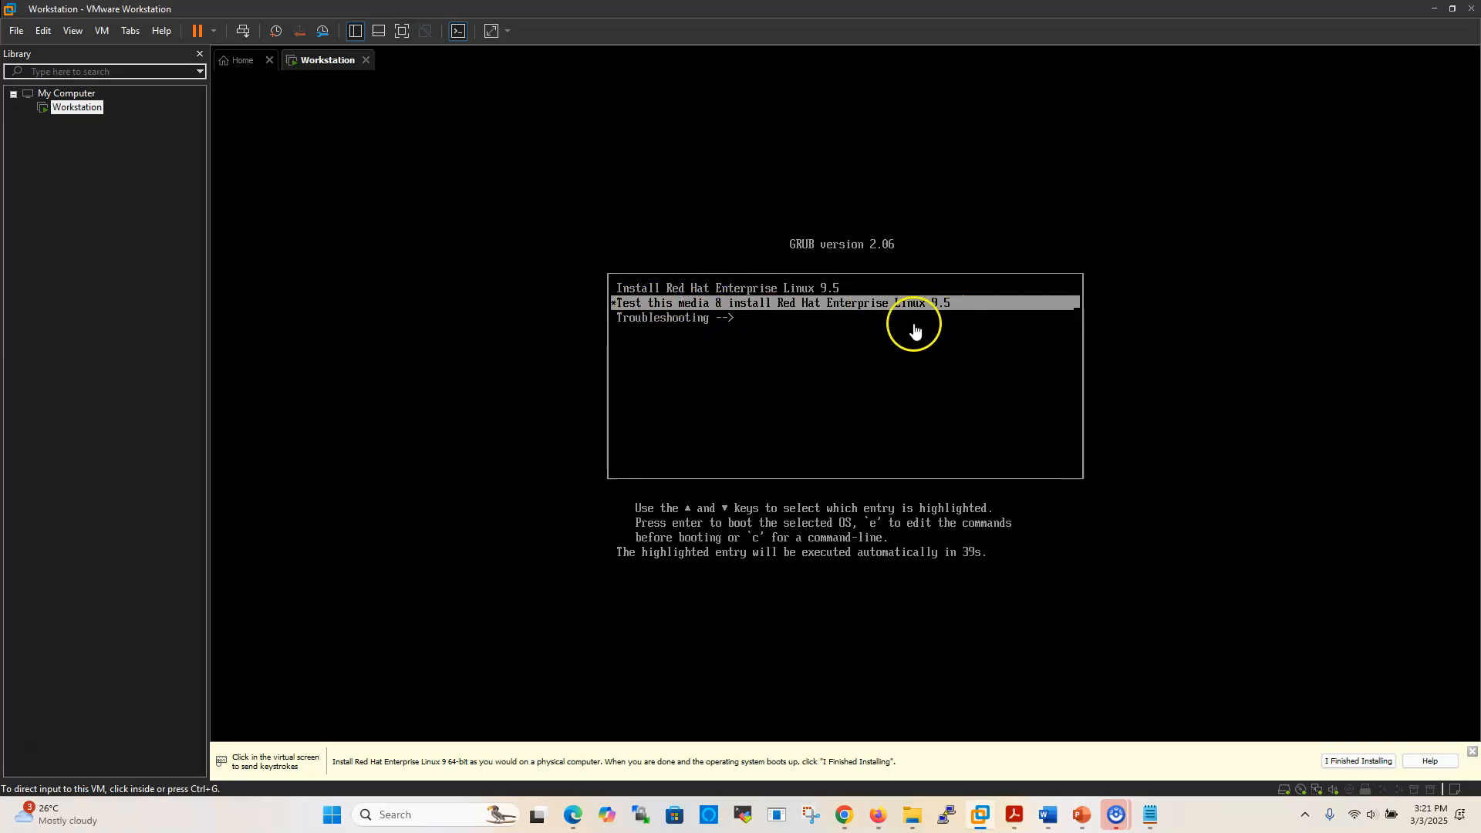
left_click(899, 408)
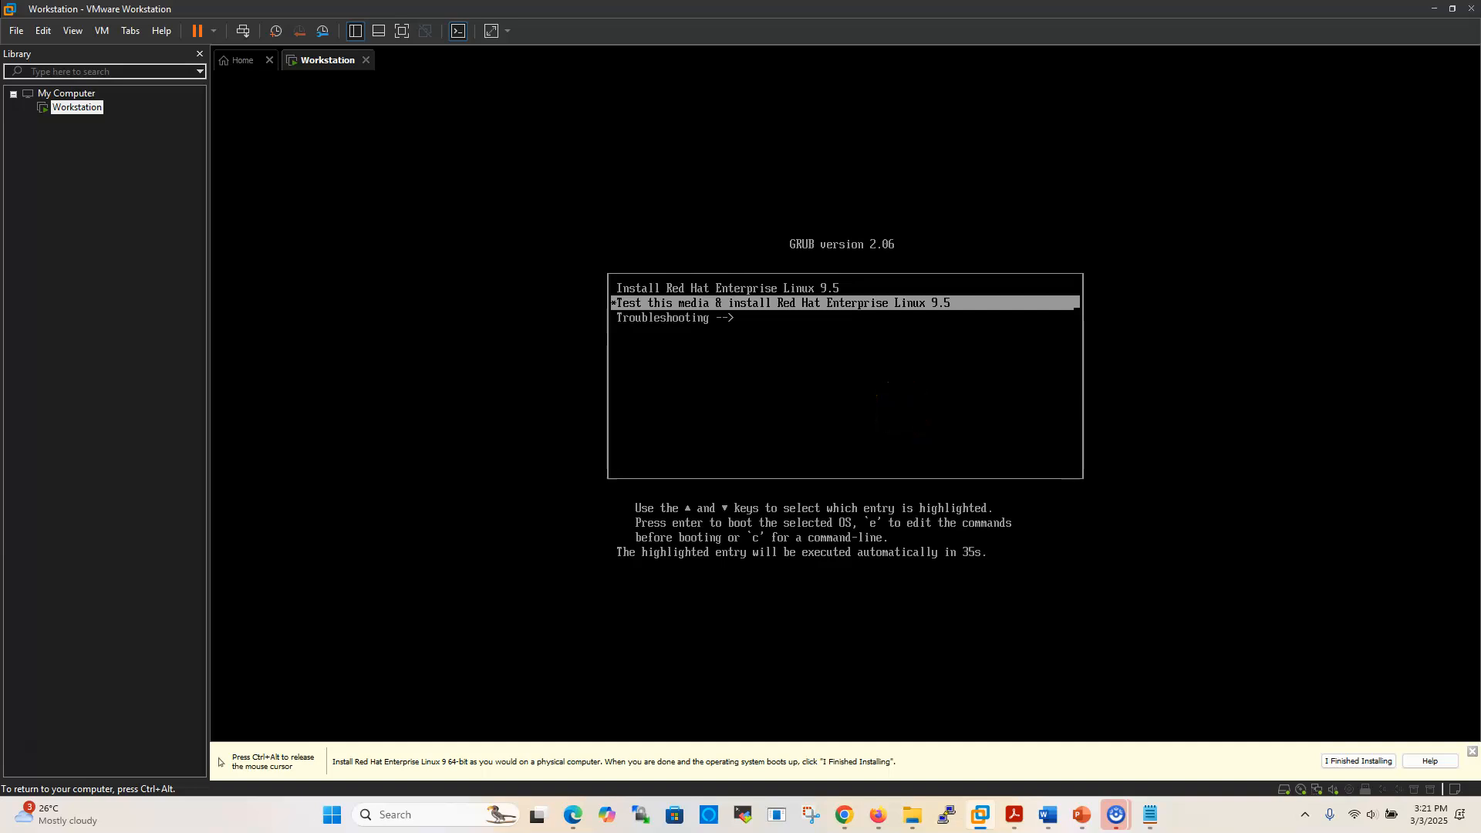
key("Up")
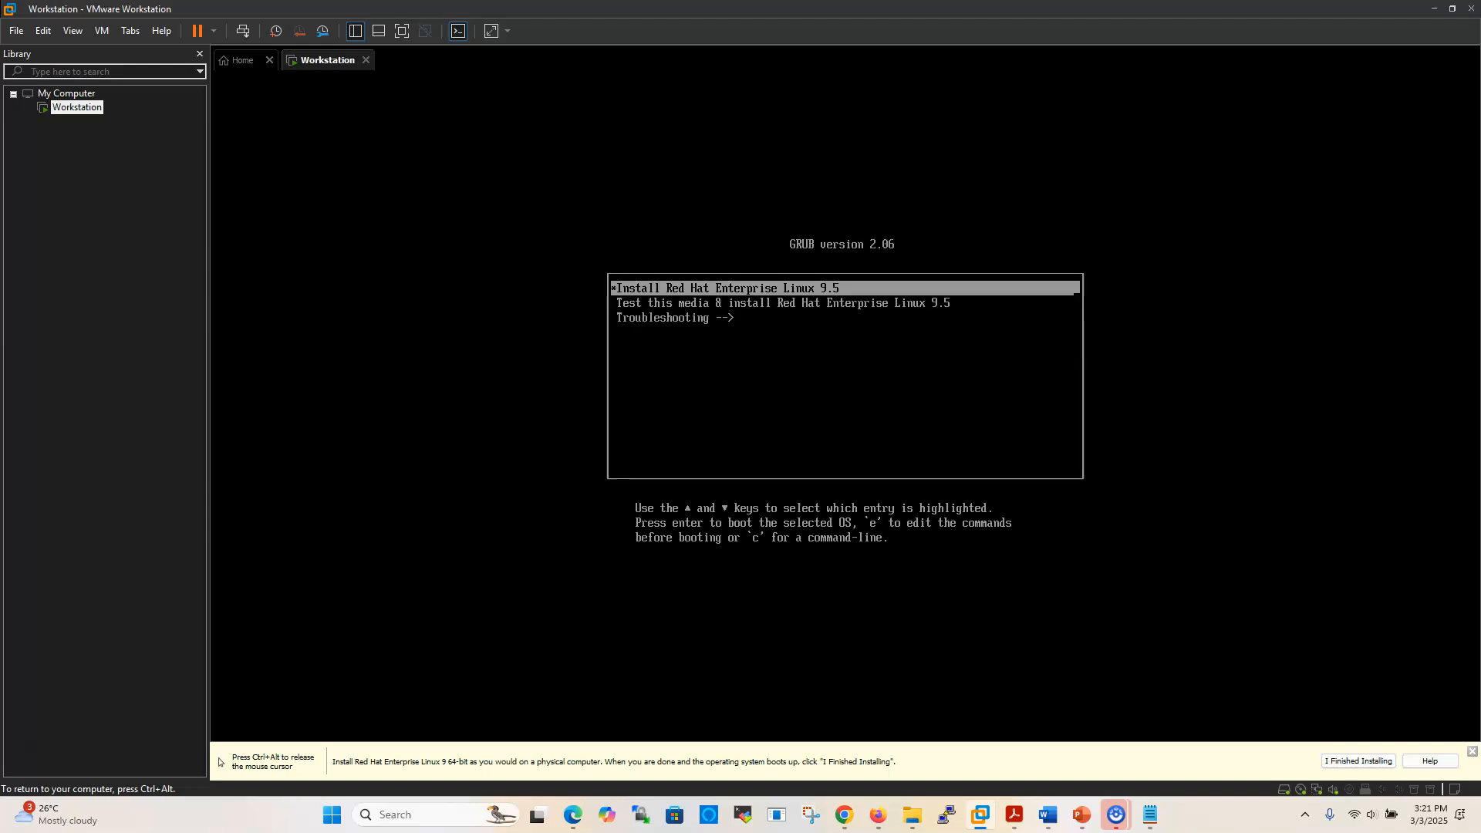
key("Down")
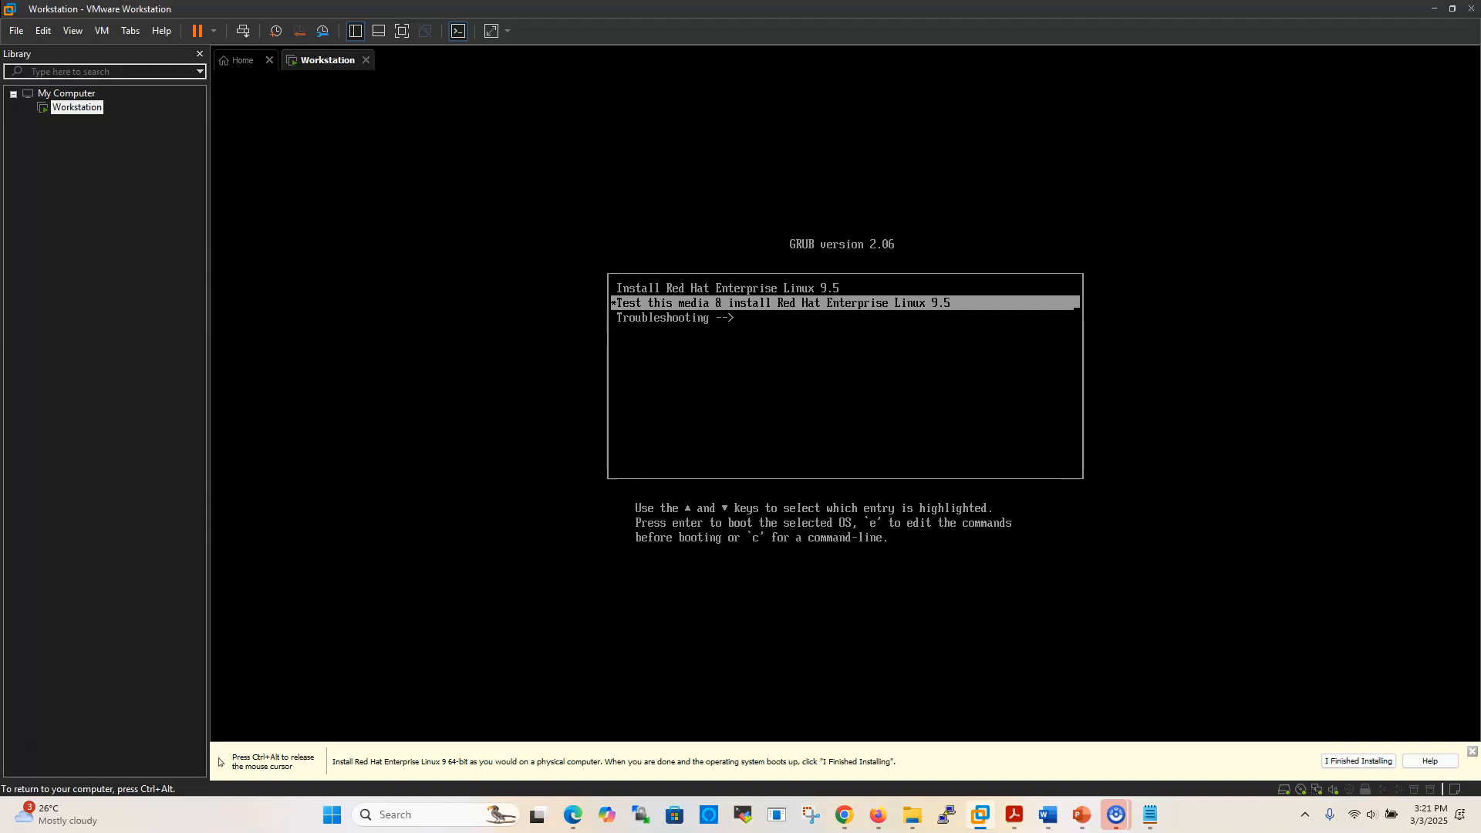
key("Down")
key("Up")
key("Up")
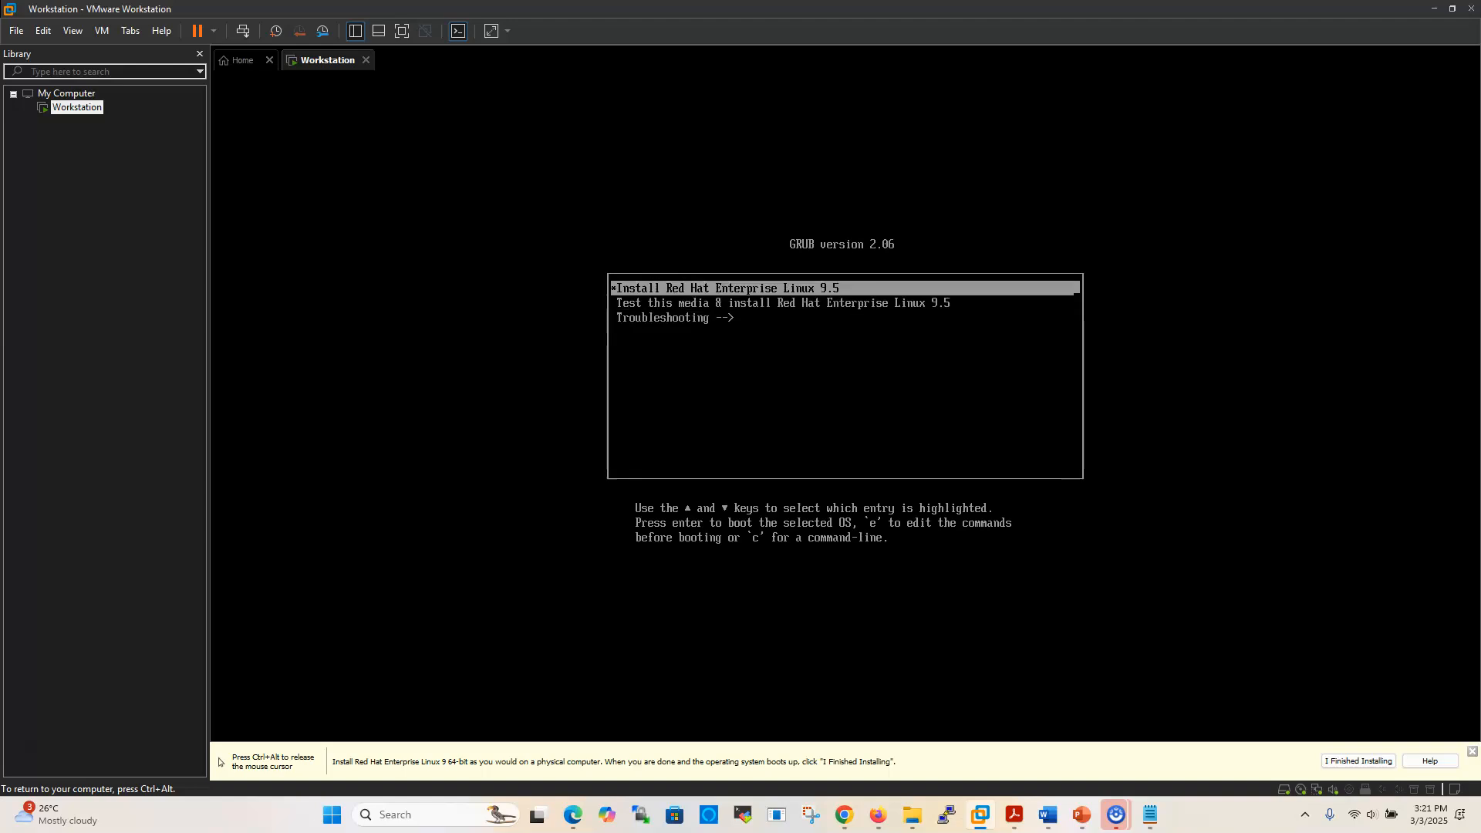
key("Return")
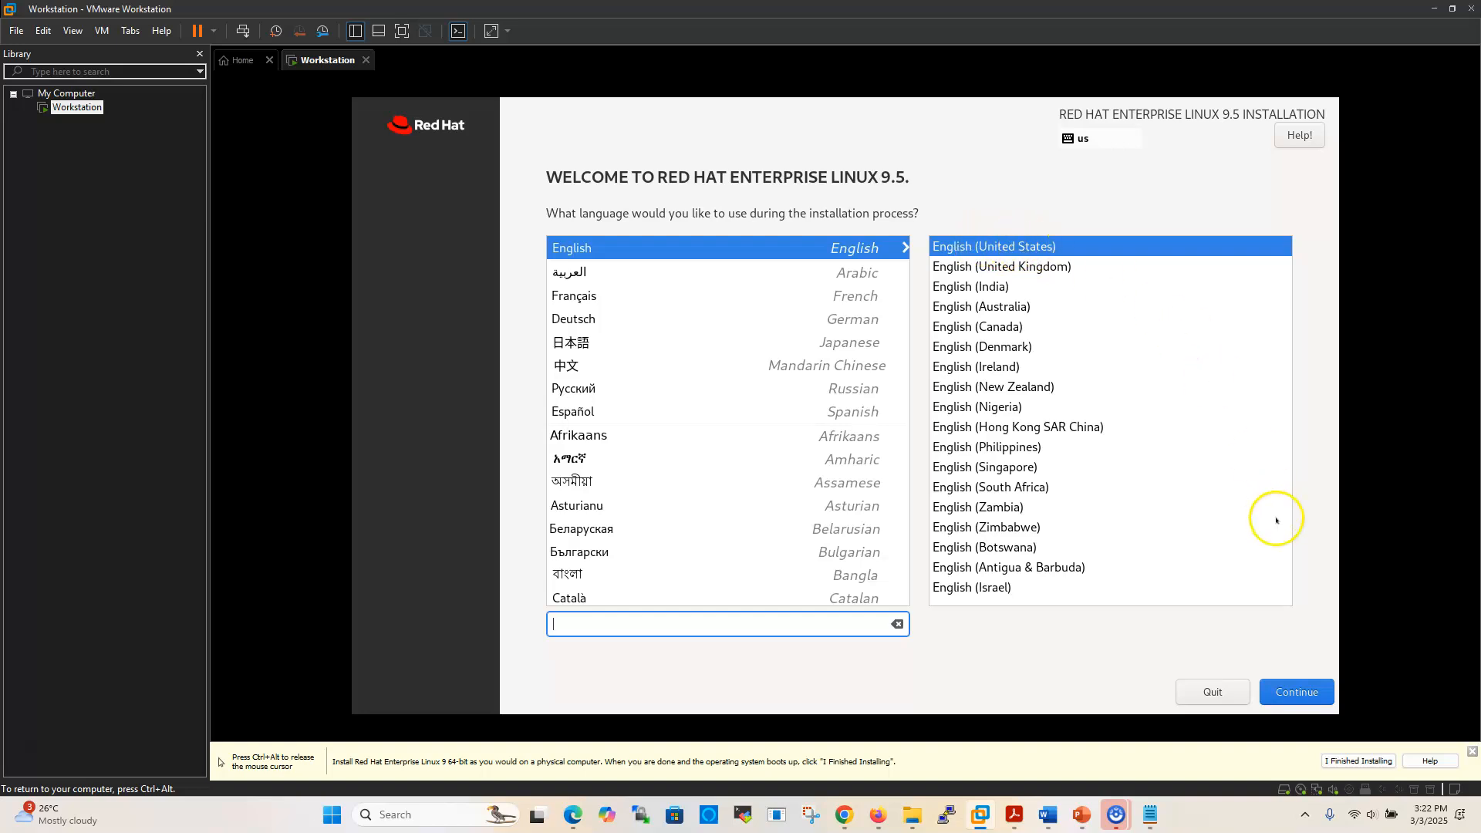
Continue with English (United States) as the installation language
left_click(1299, 694)
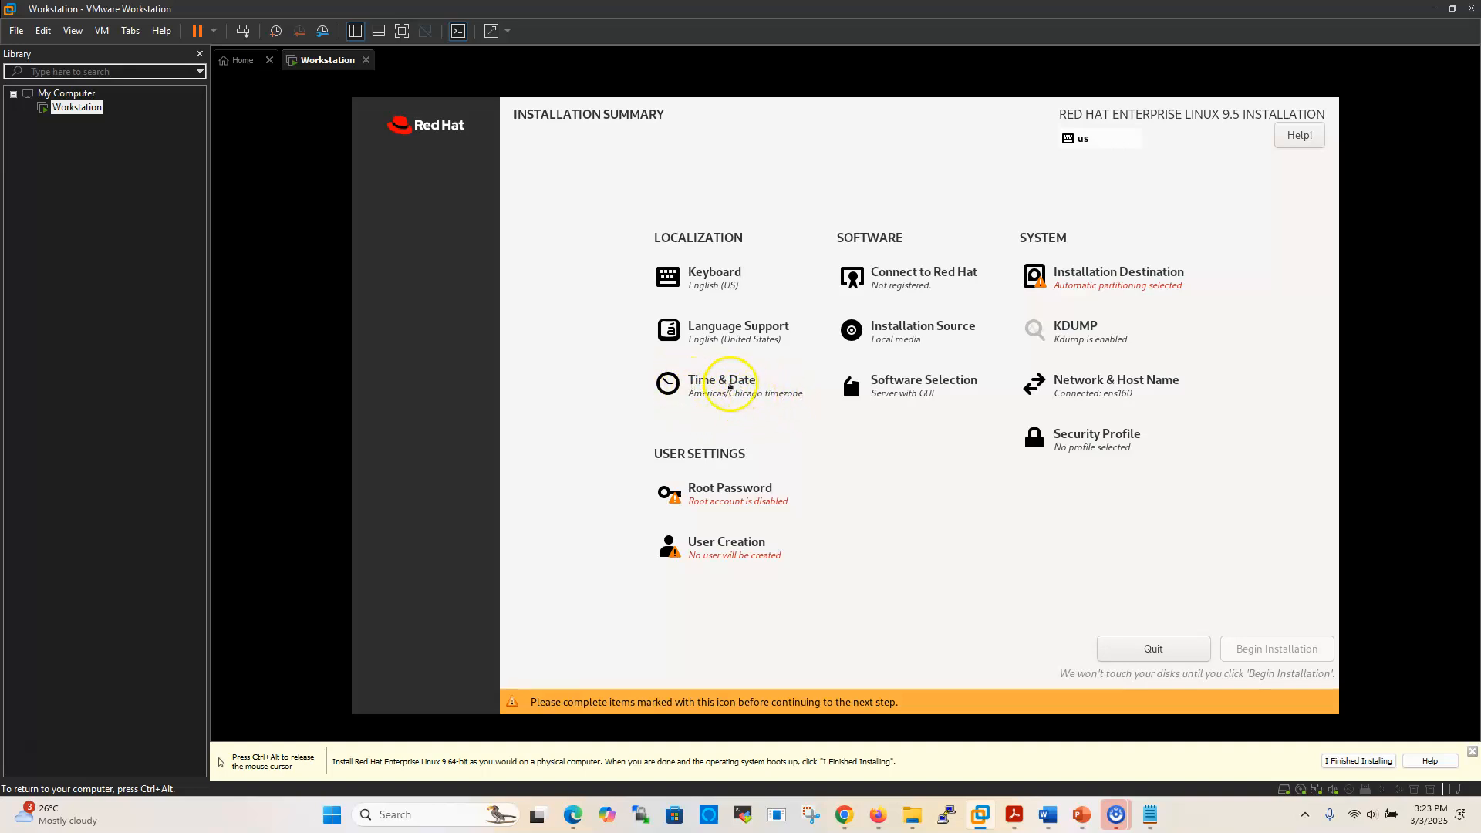
In Time & Date, try the Africa region and scroll through its city list
left_click(724, 385)
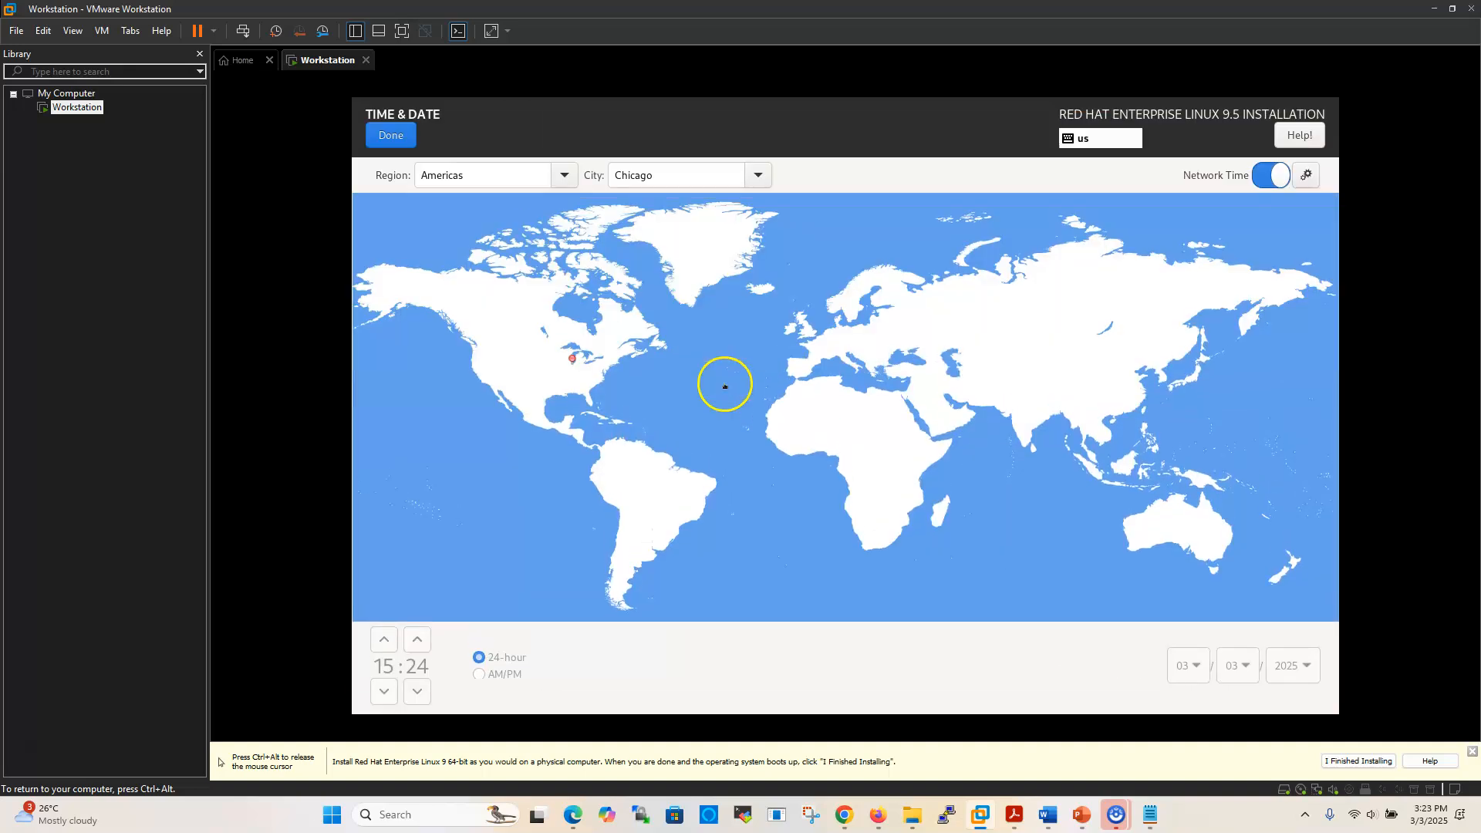
left_click(563, 177)
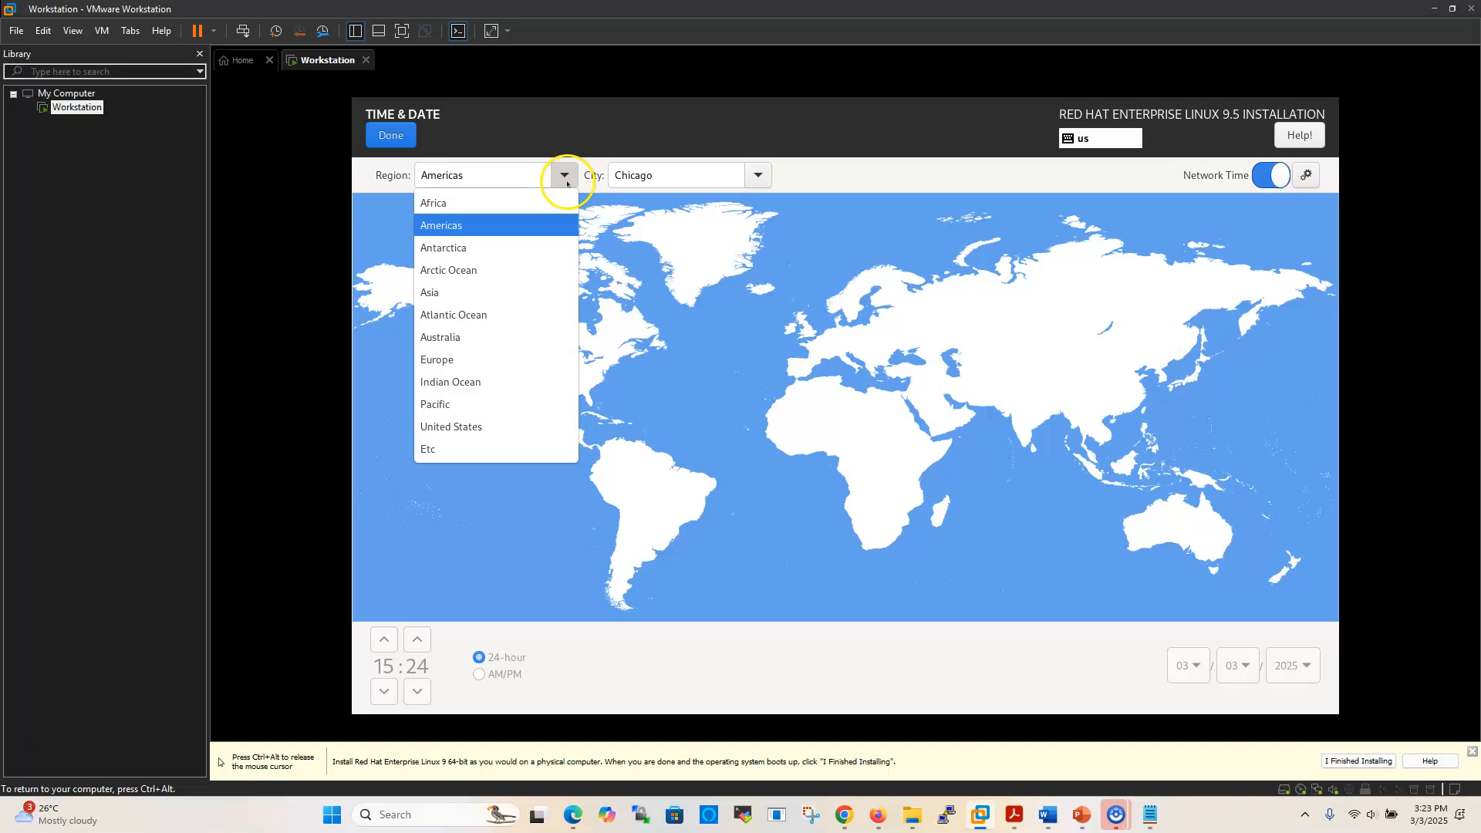
left_click(457, 205)
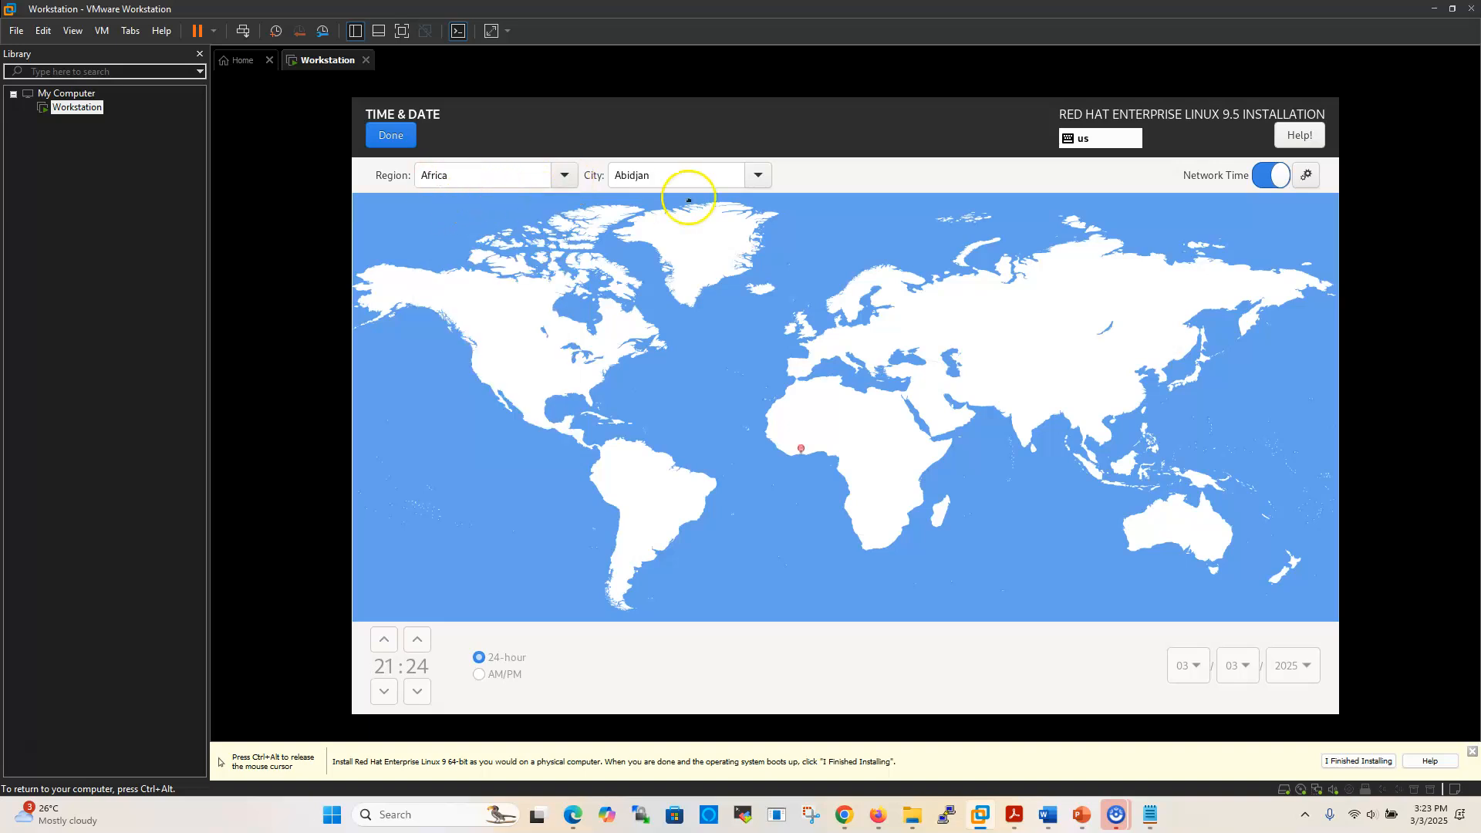
left_click(753, 176)
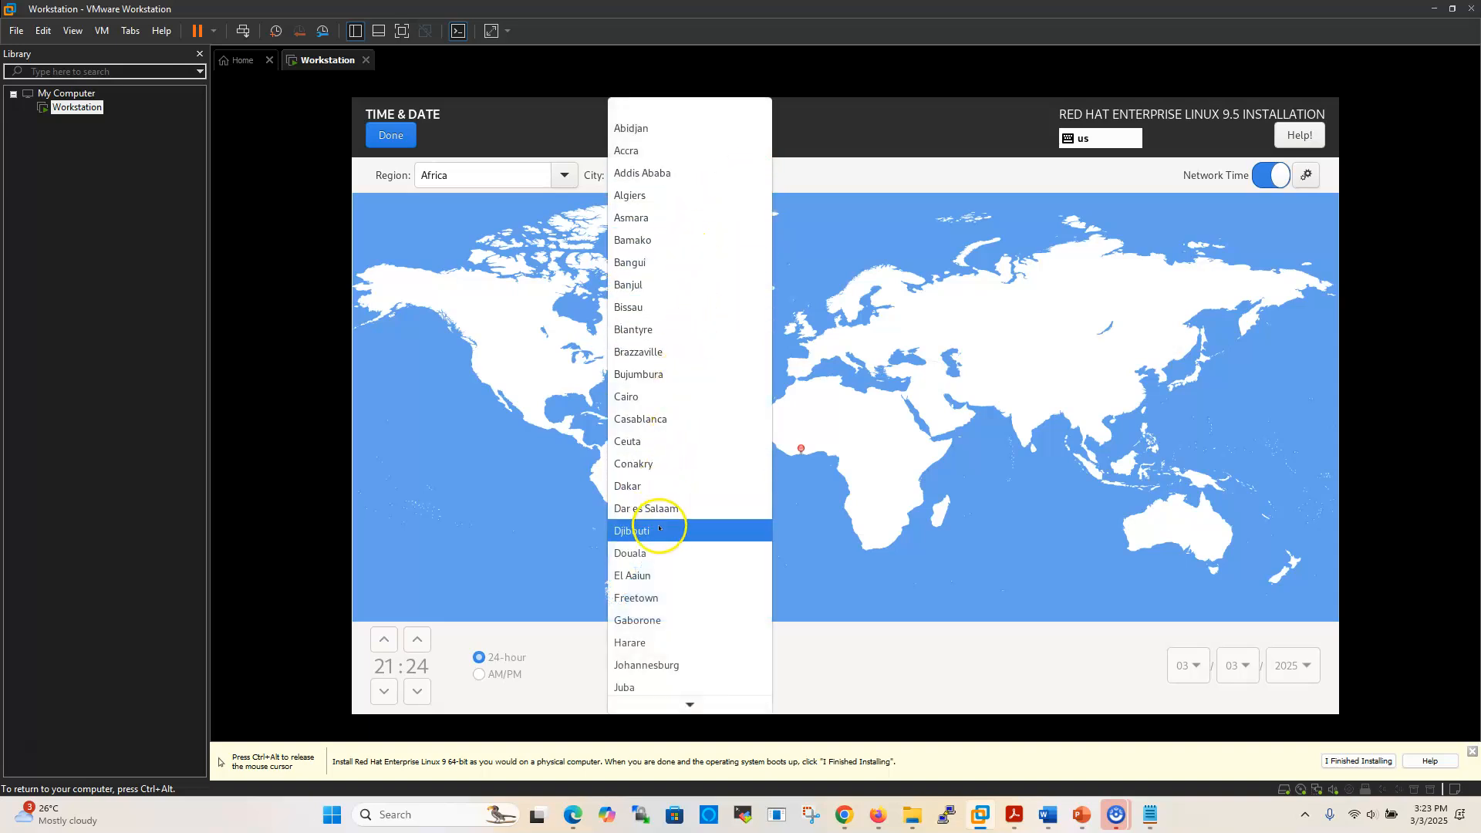
scroll(663, 536, "down", 5)
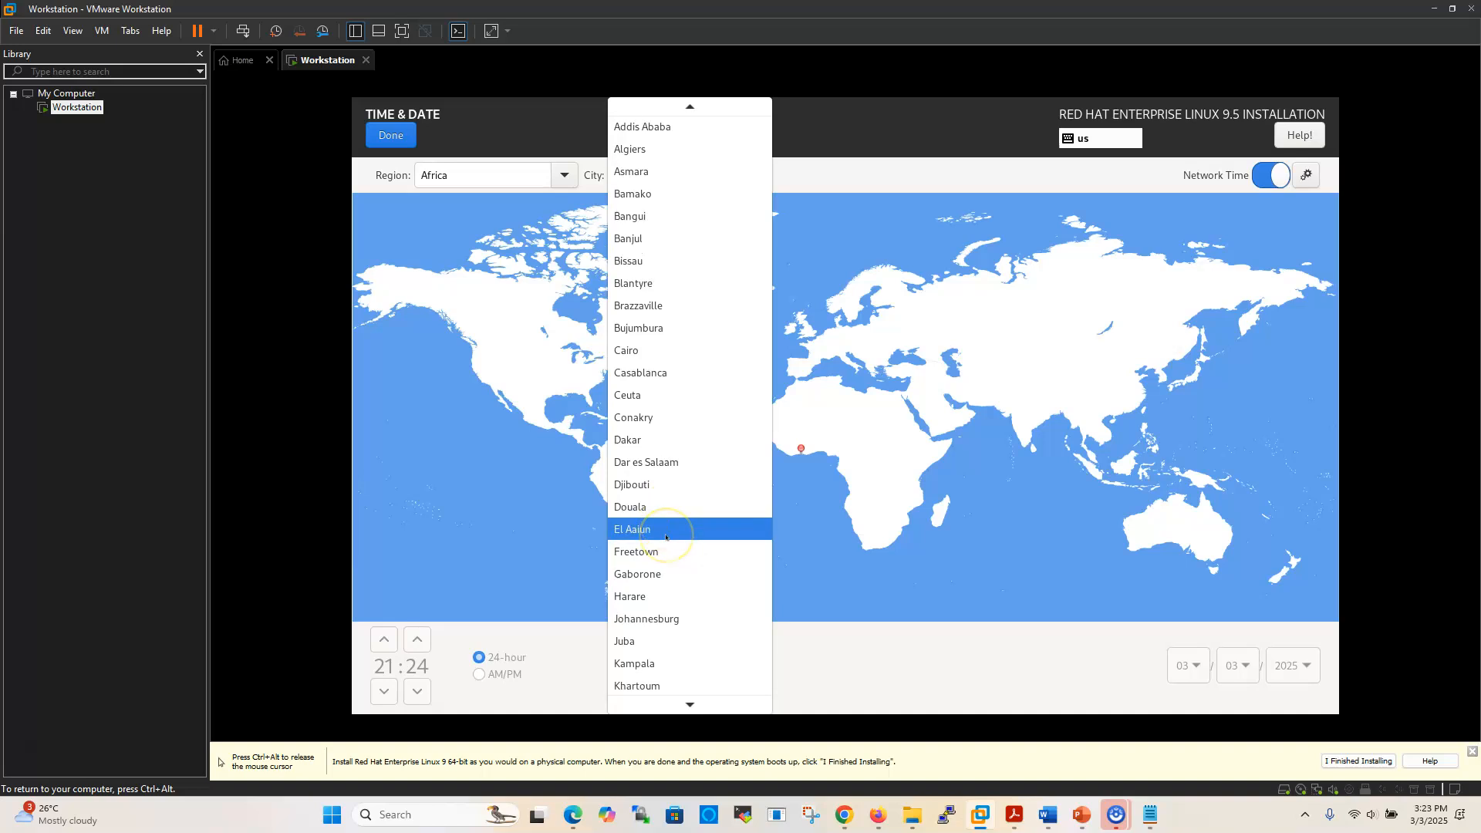
scroll(665, 538, "down", 3)
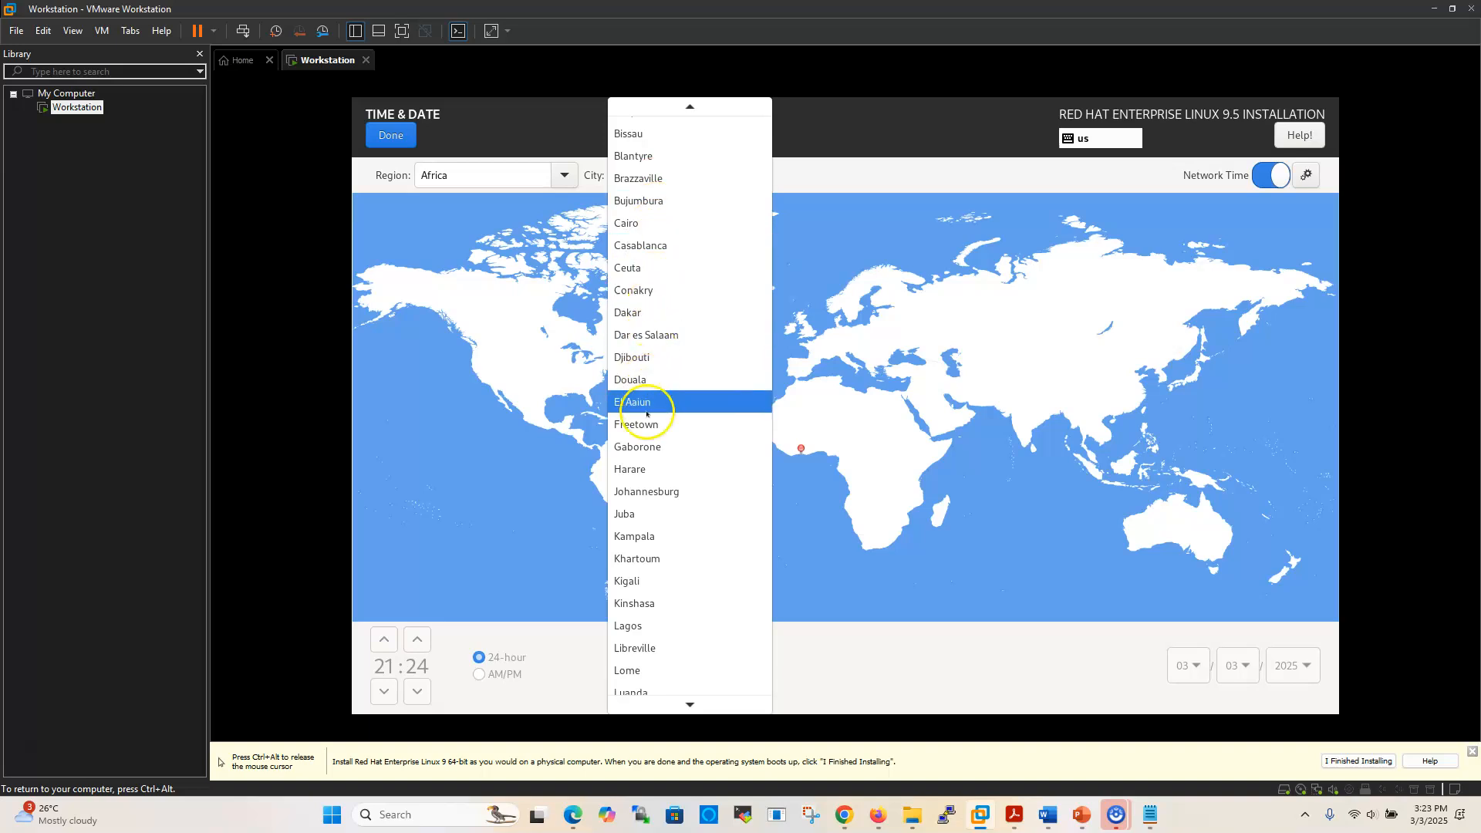
left_click(562, 174)
Try the Asia and Europe regions, browsing their city lists without choosing a city
left_click(562, 175)
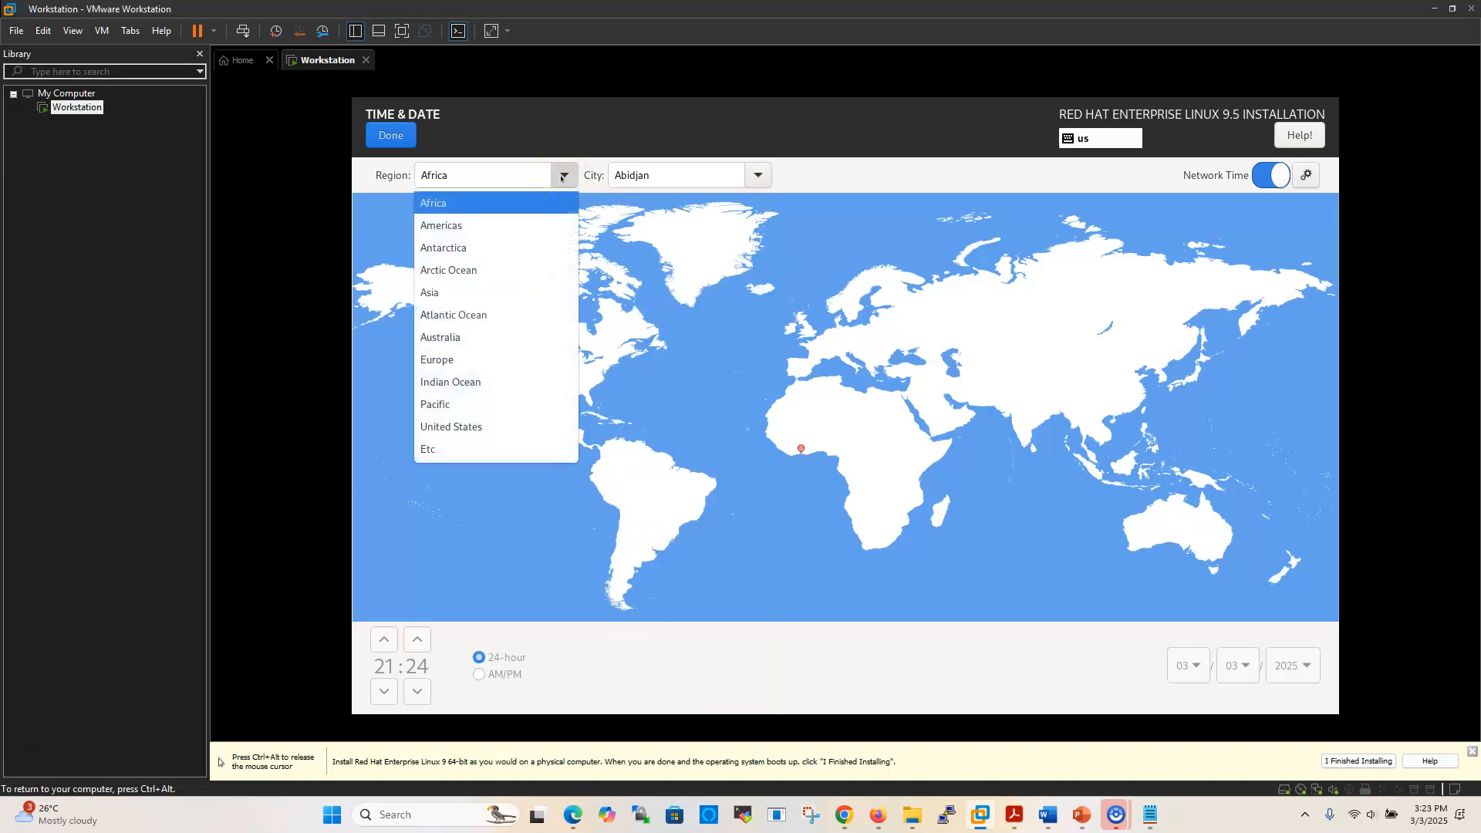
left_click(442, 298)
scroll(759, 175, "down", 2)
left_click(758, 176)
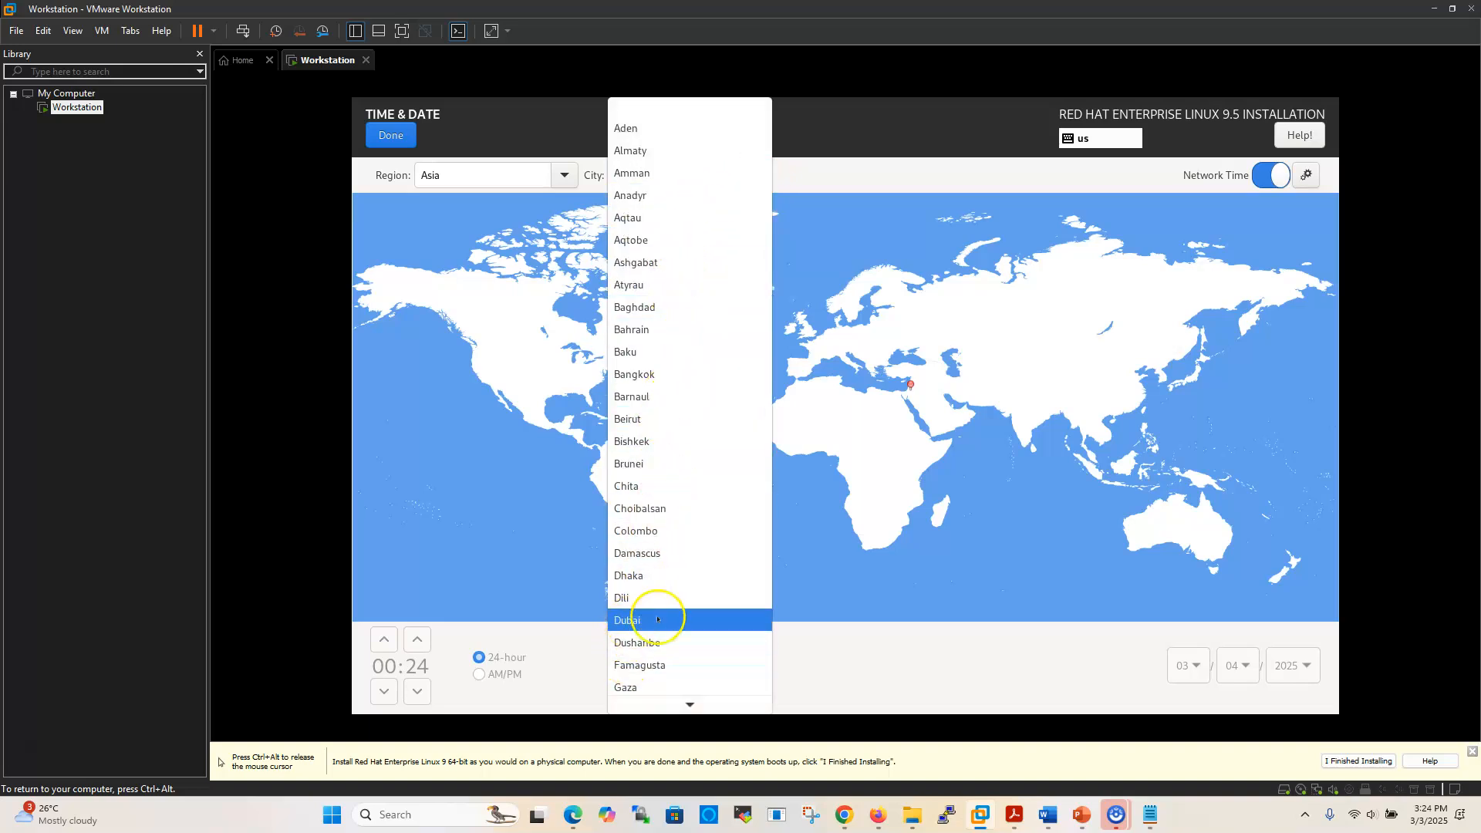
left_click(559, 180)
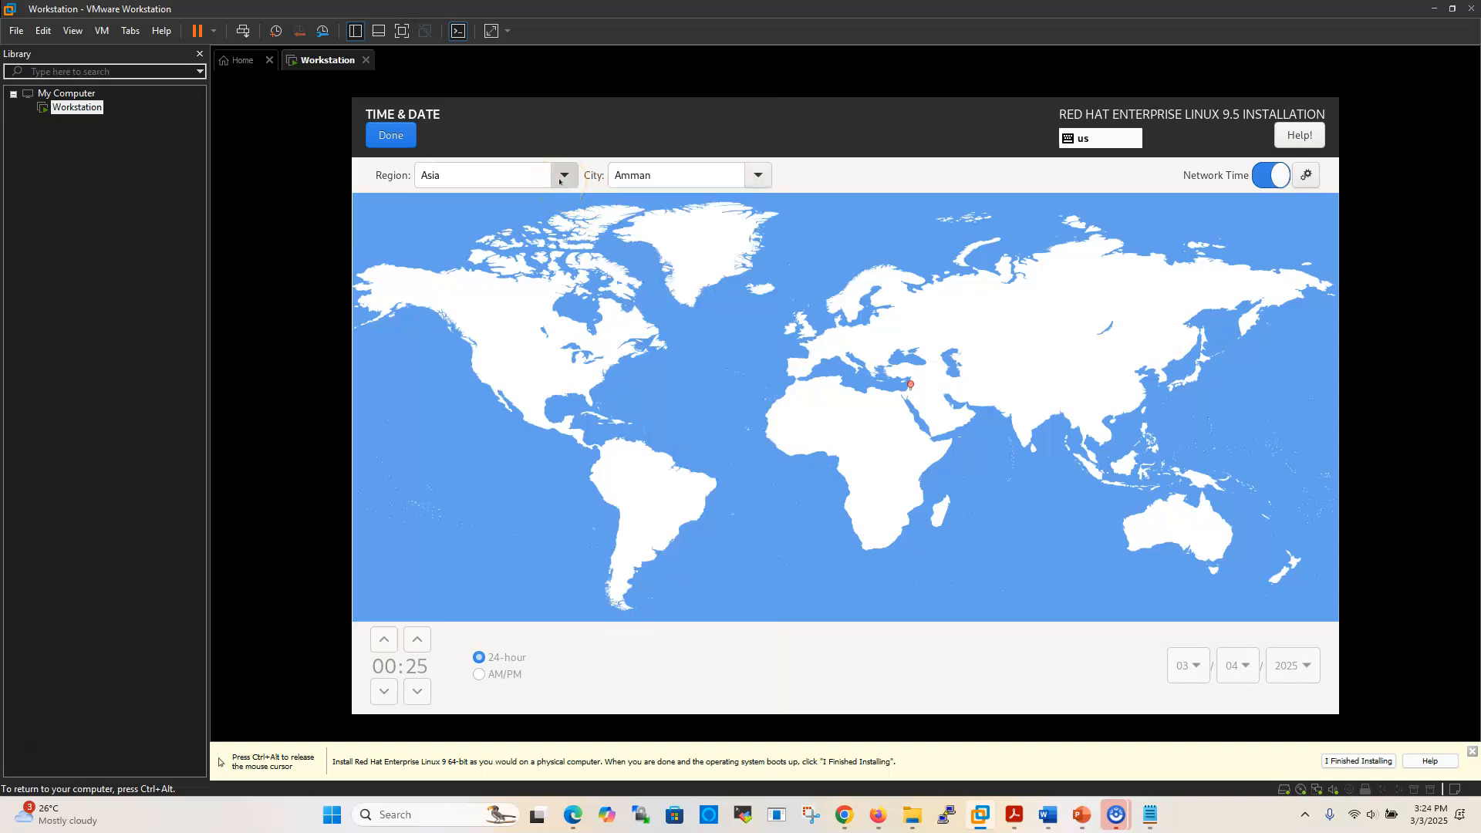
left_click(559, 180)
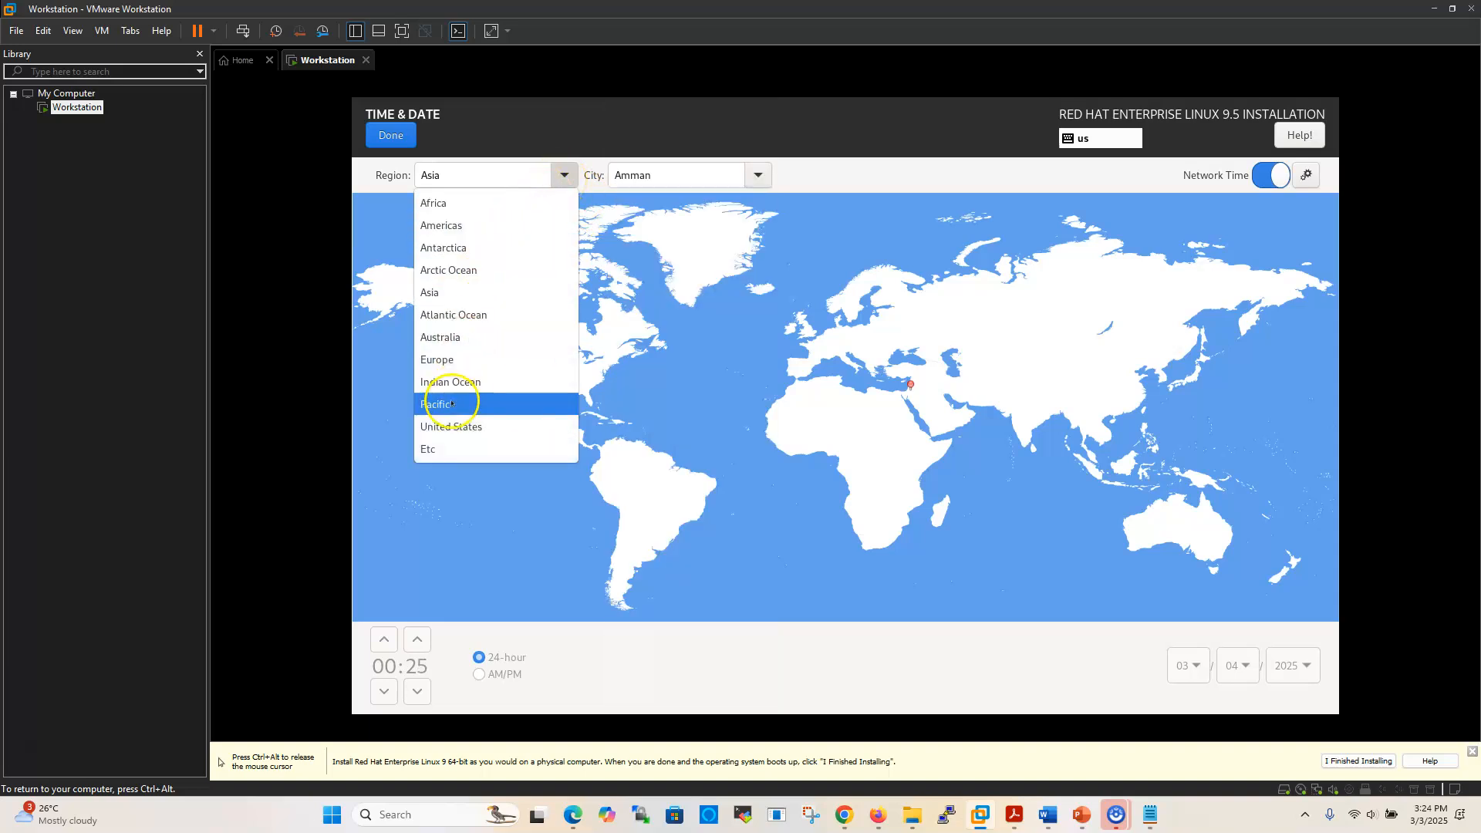
left_click(440, 361)
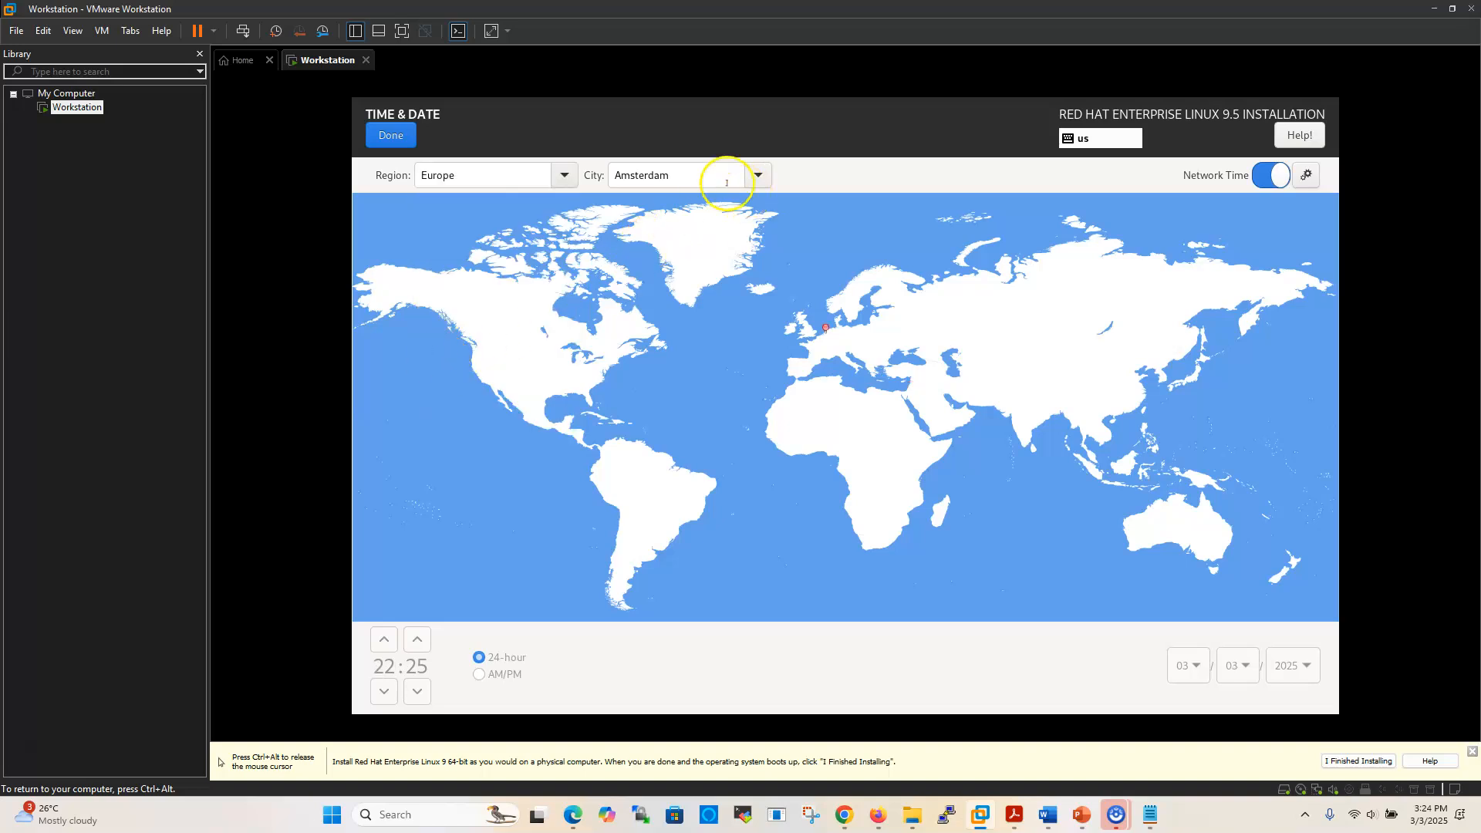
left_click(757, 176)
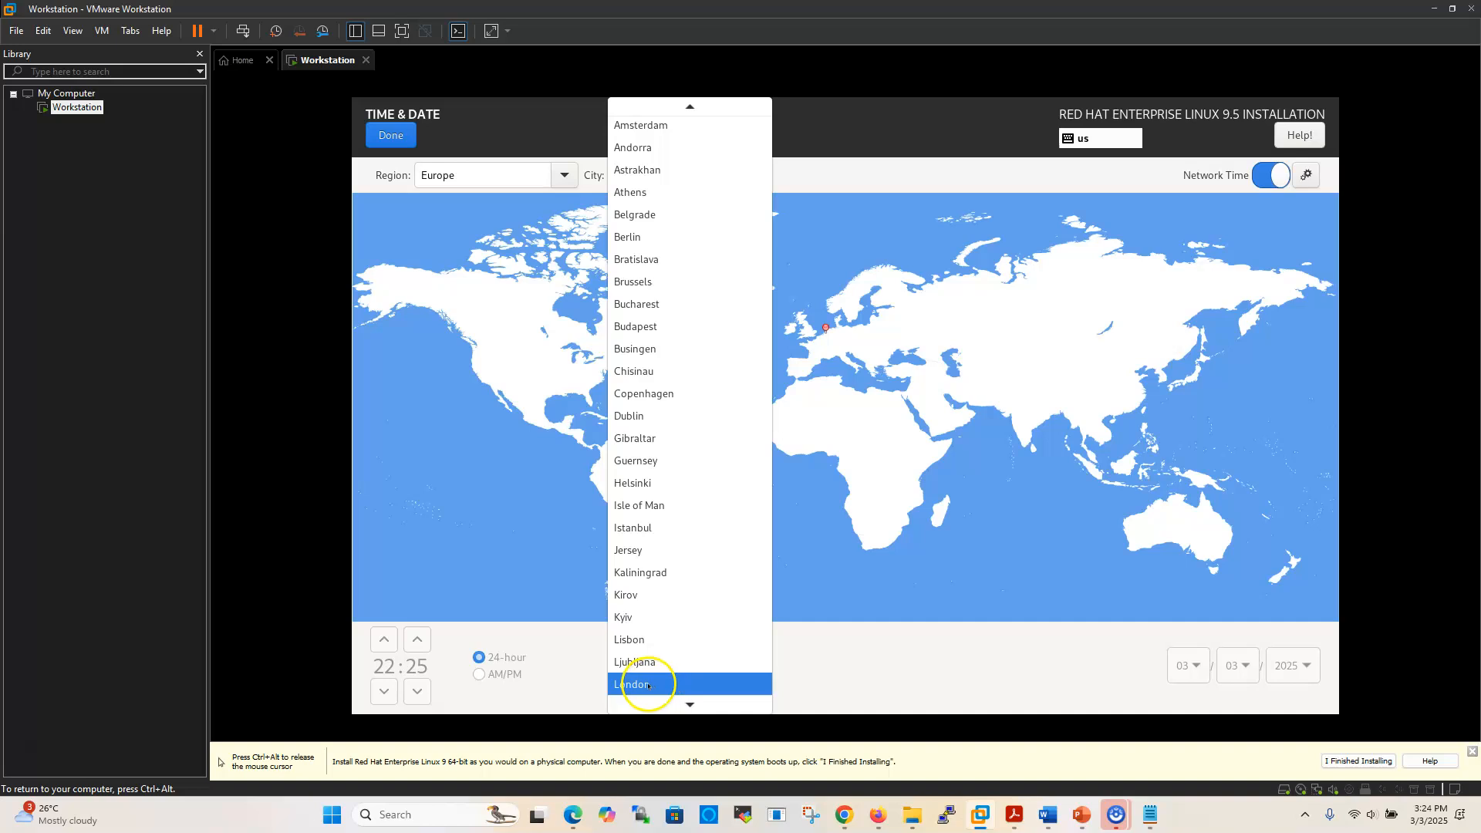
left_click(546, 230)
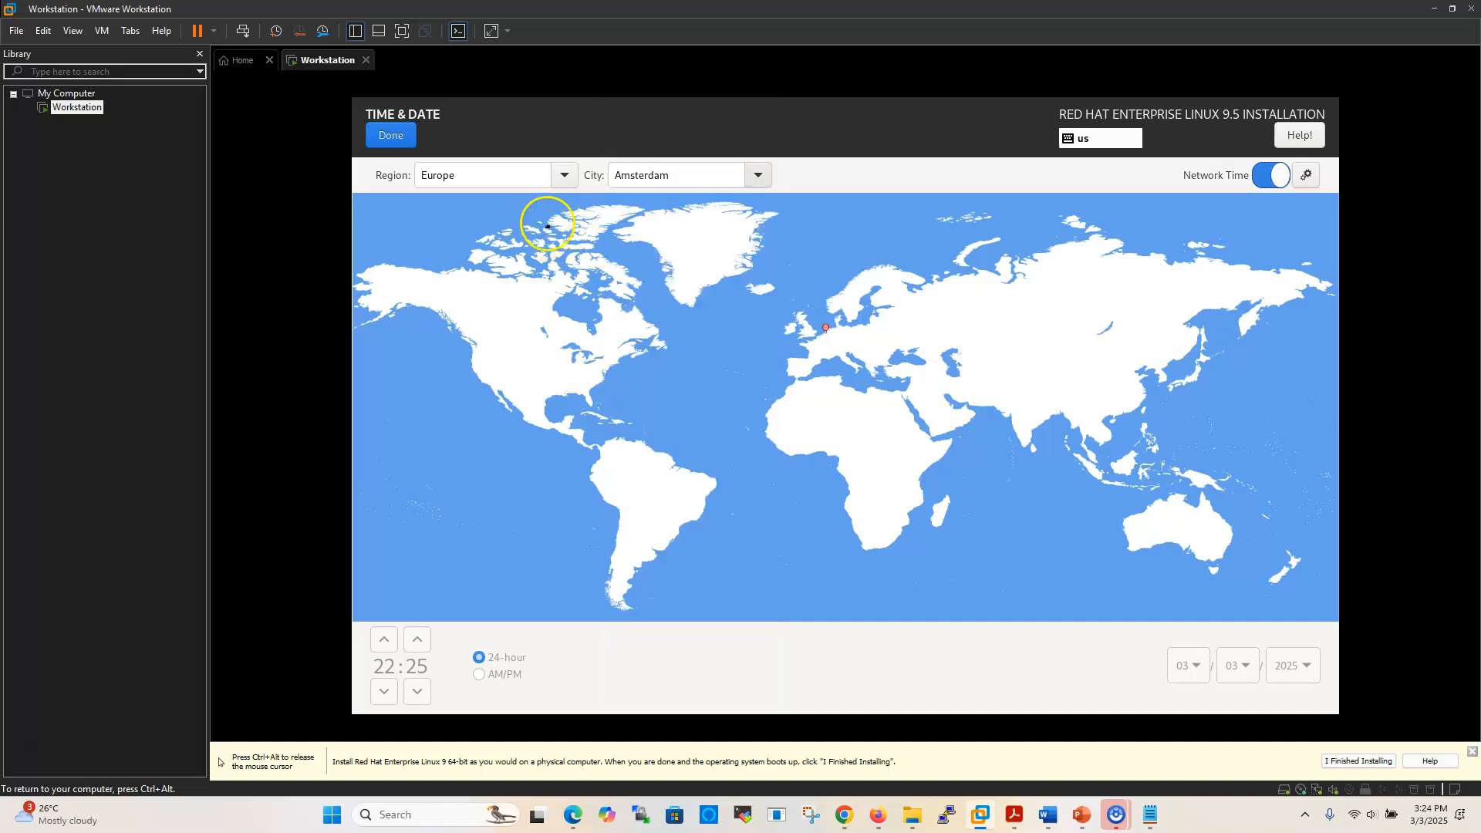
Set the time zone to region Americas, city Chicago, and confirm it
left_click(561, 177)
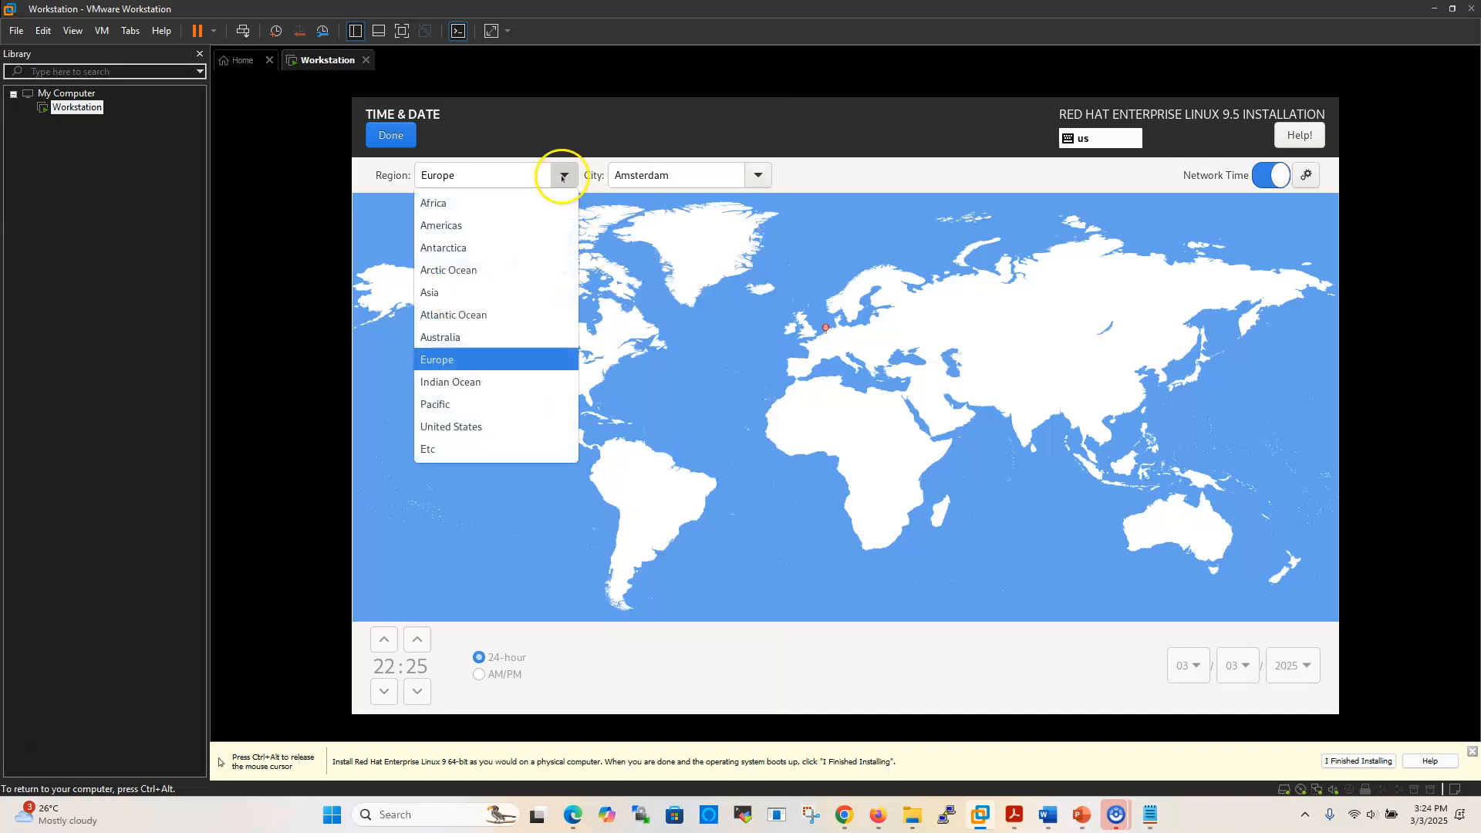
left_click(446, 228)
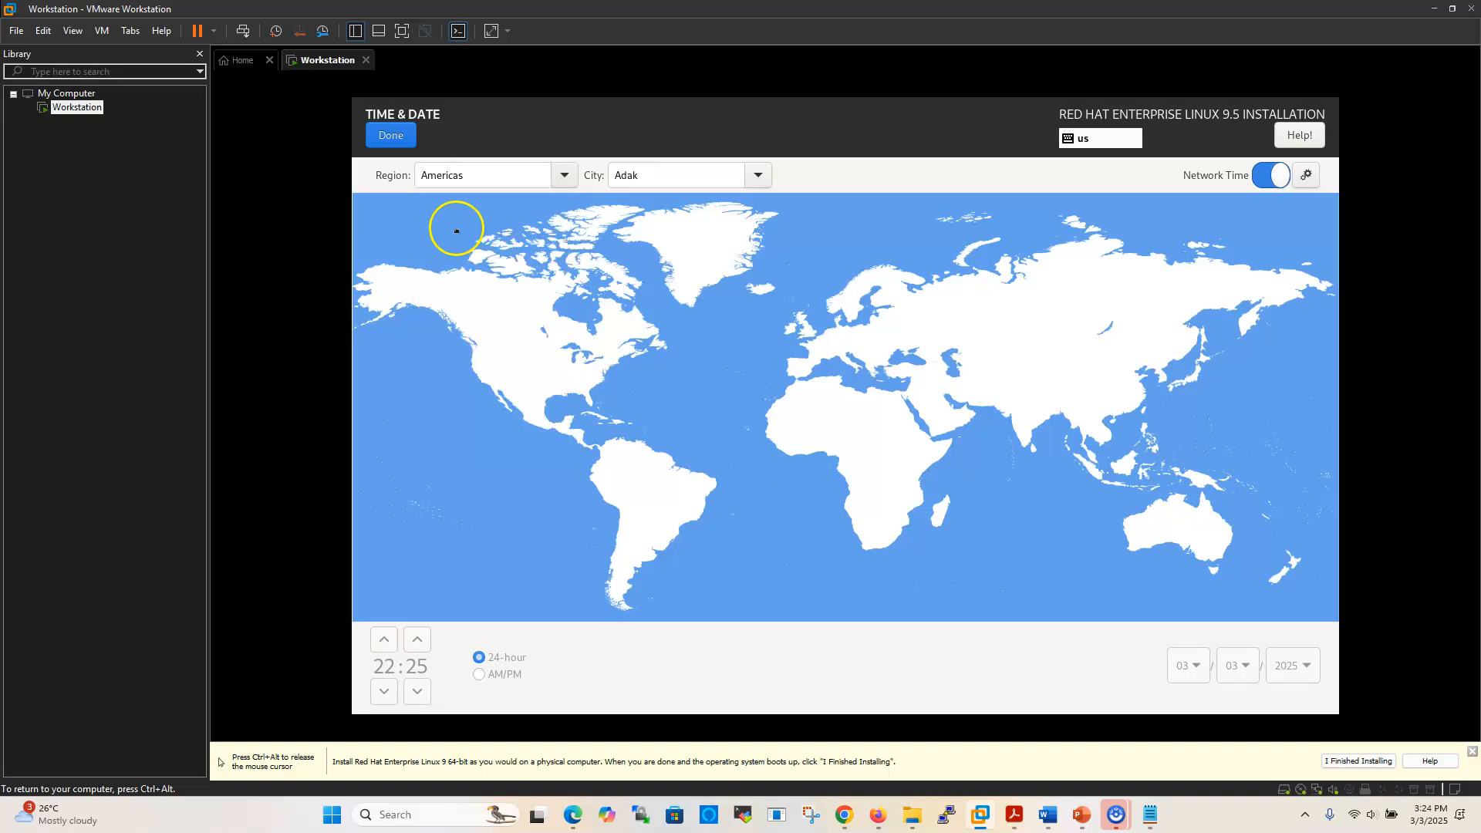
left_click(757, 177)
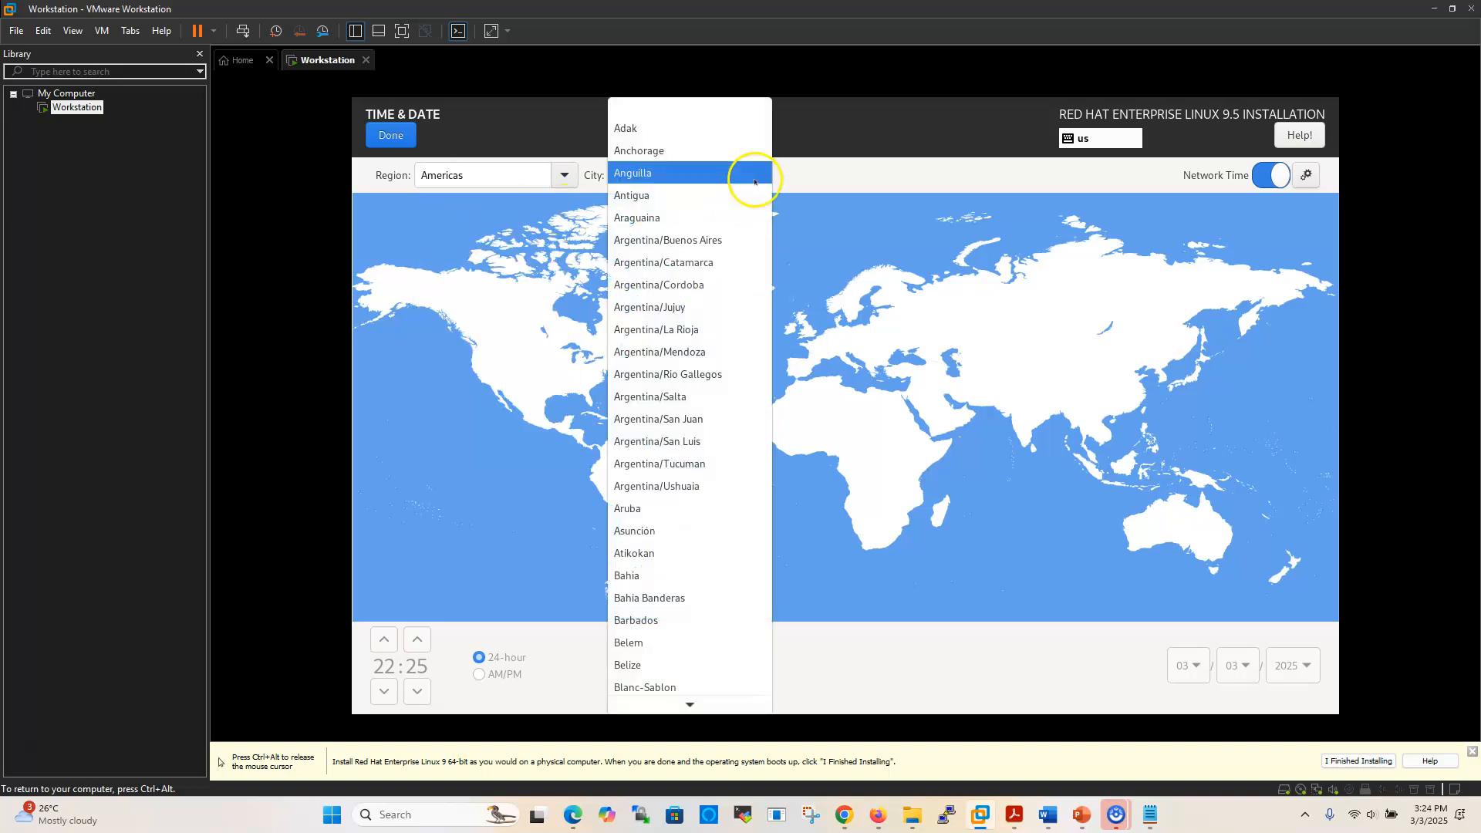
scroll(696, 322, "down", 2)
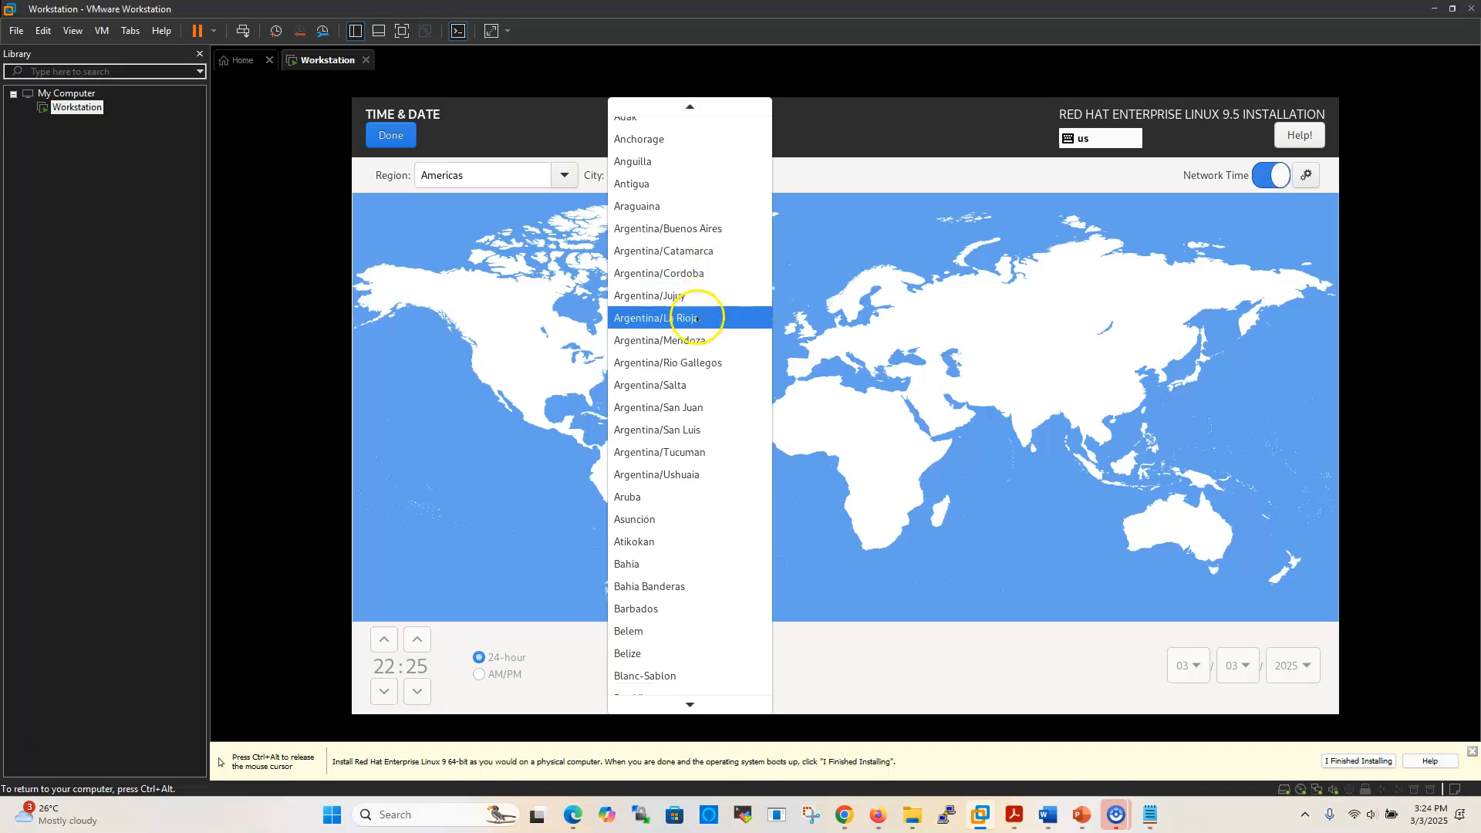
scroll(696, 323, "down", 1)
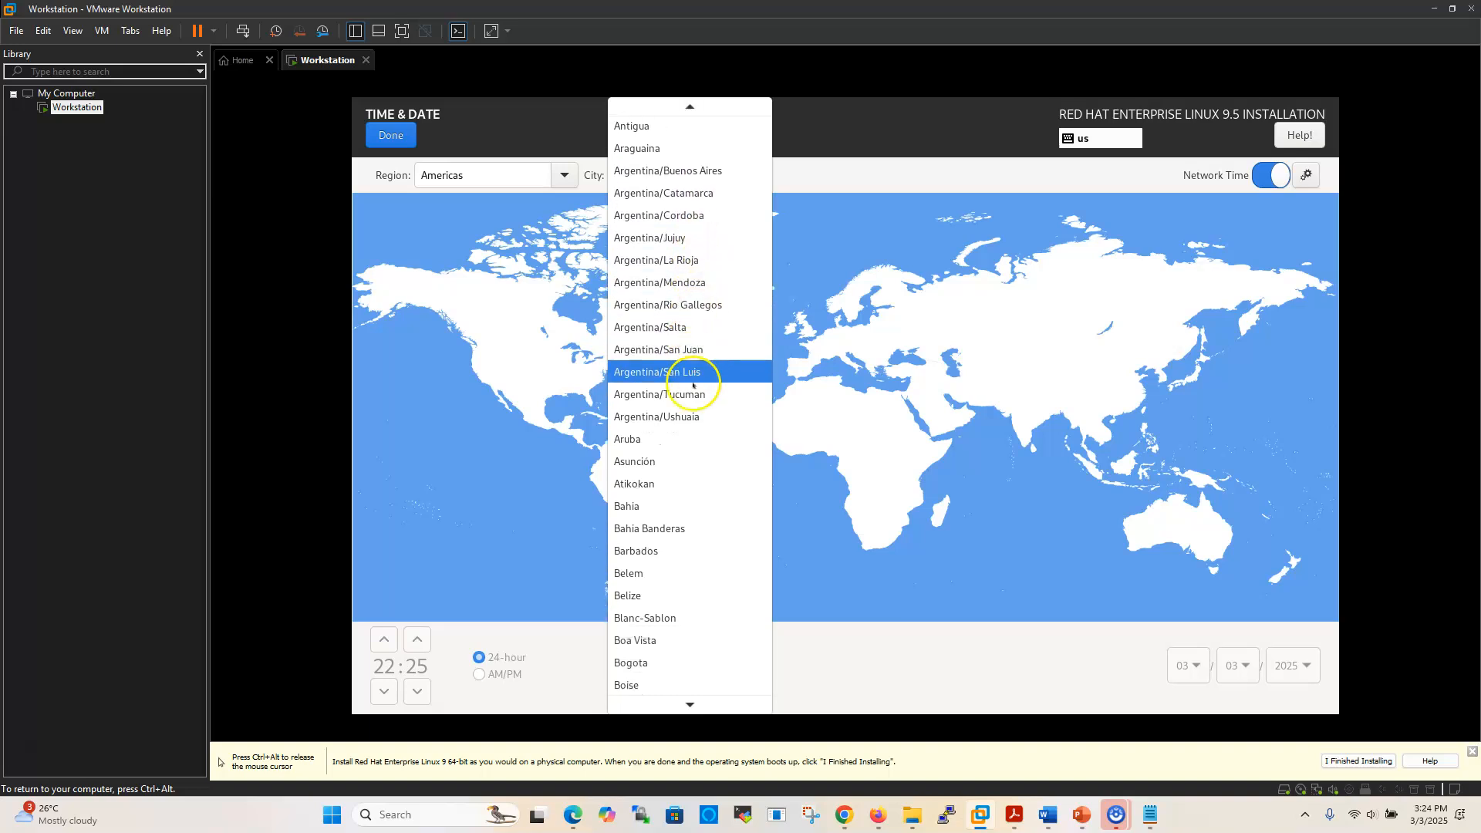
mouse_move(690, 717)
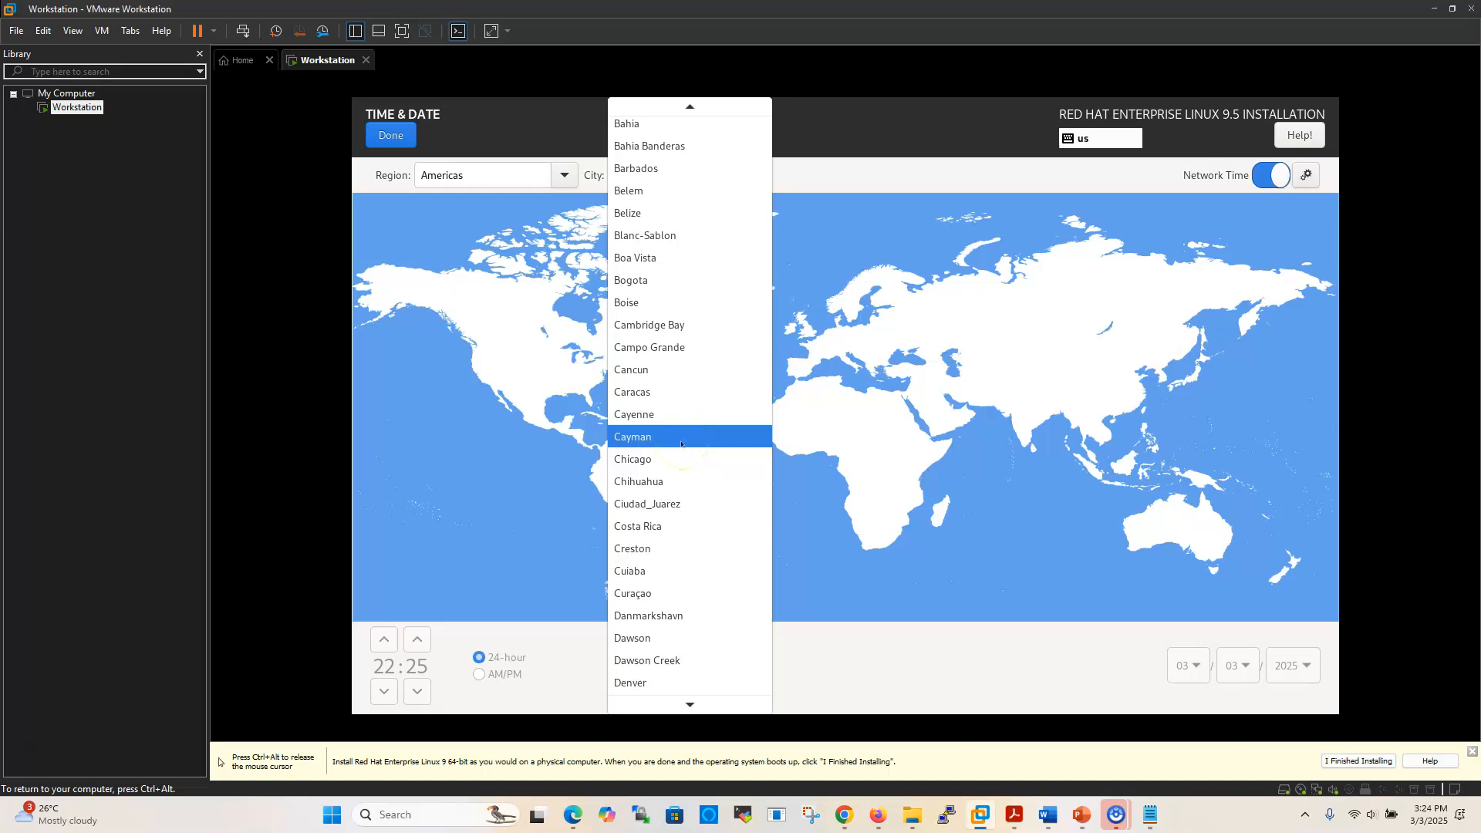
left_click(640, 463)
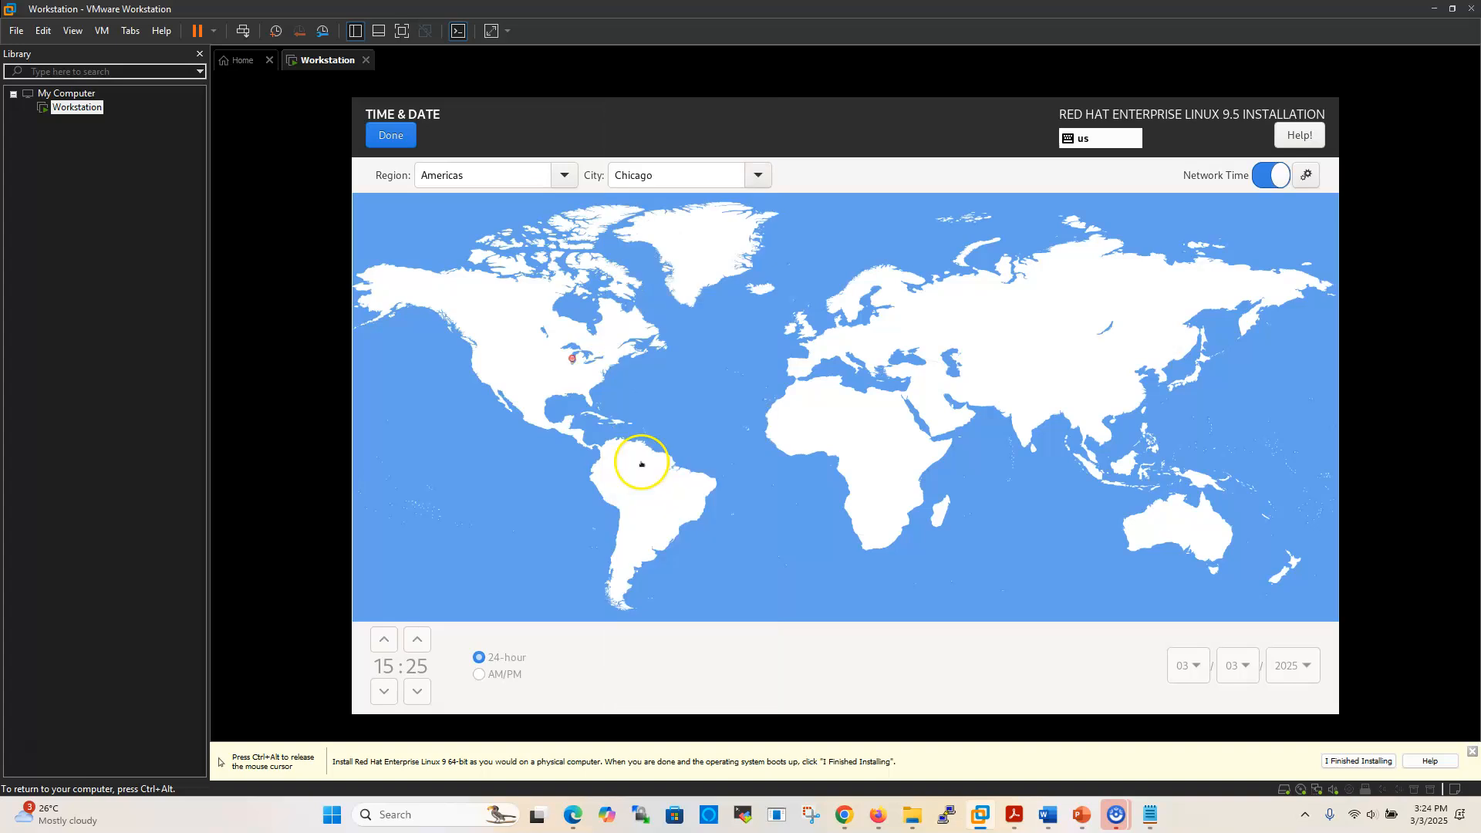
left_click(385, 137)
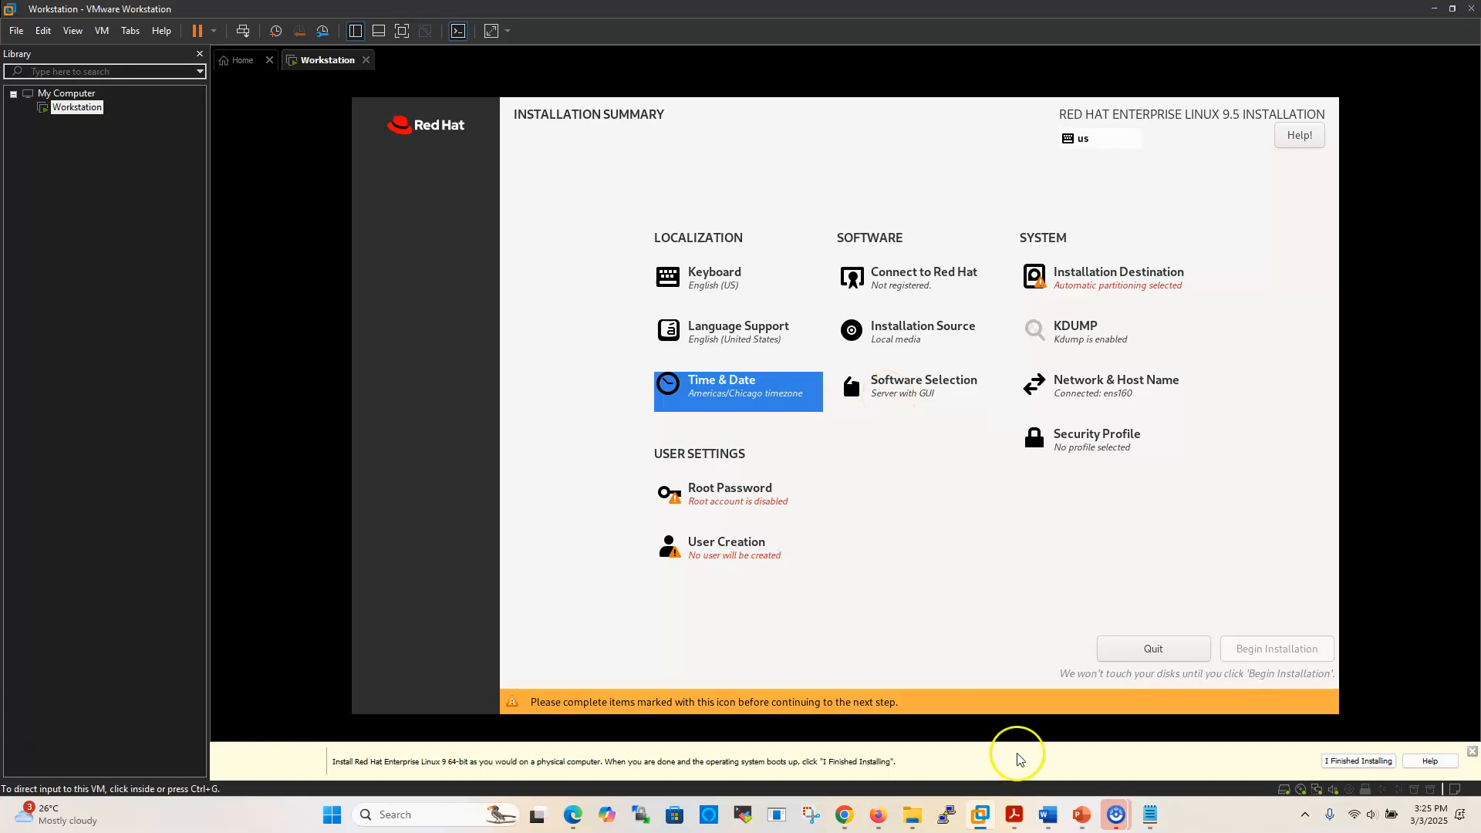
mouse_move(1148, 819)
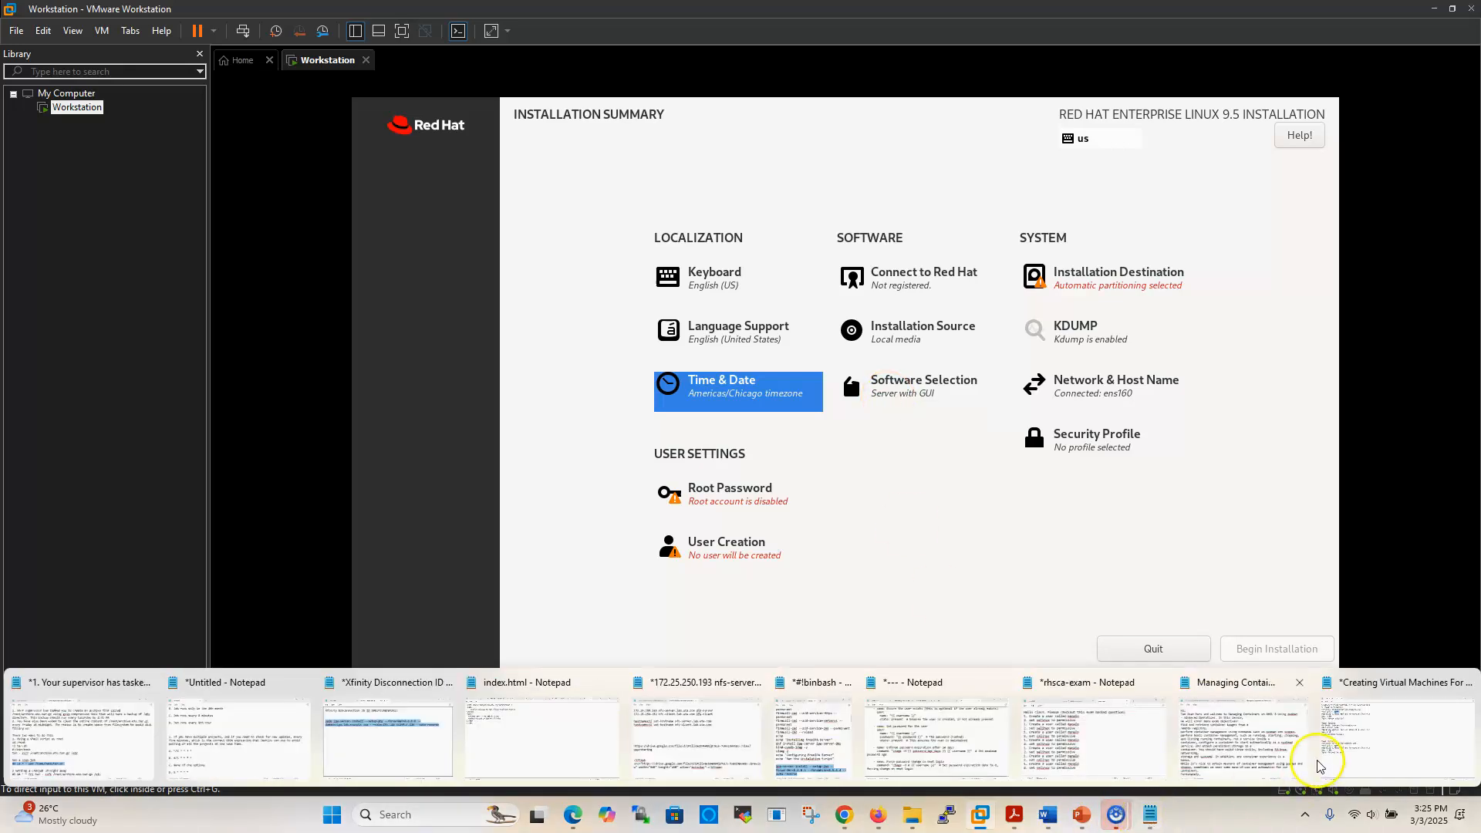
left_click(1343, 741)
left_click_drag(71, 203, 219, 203)
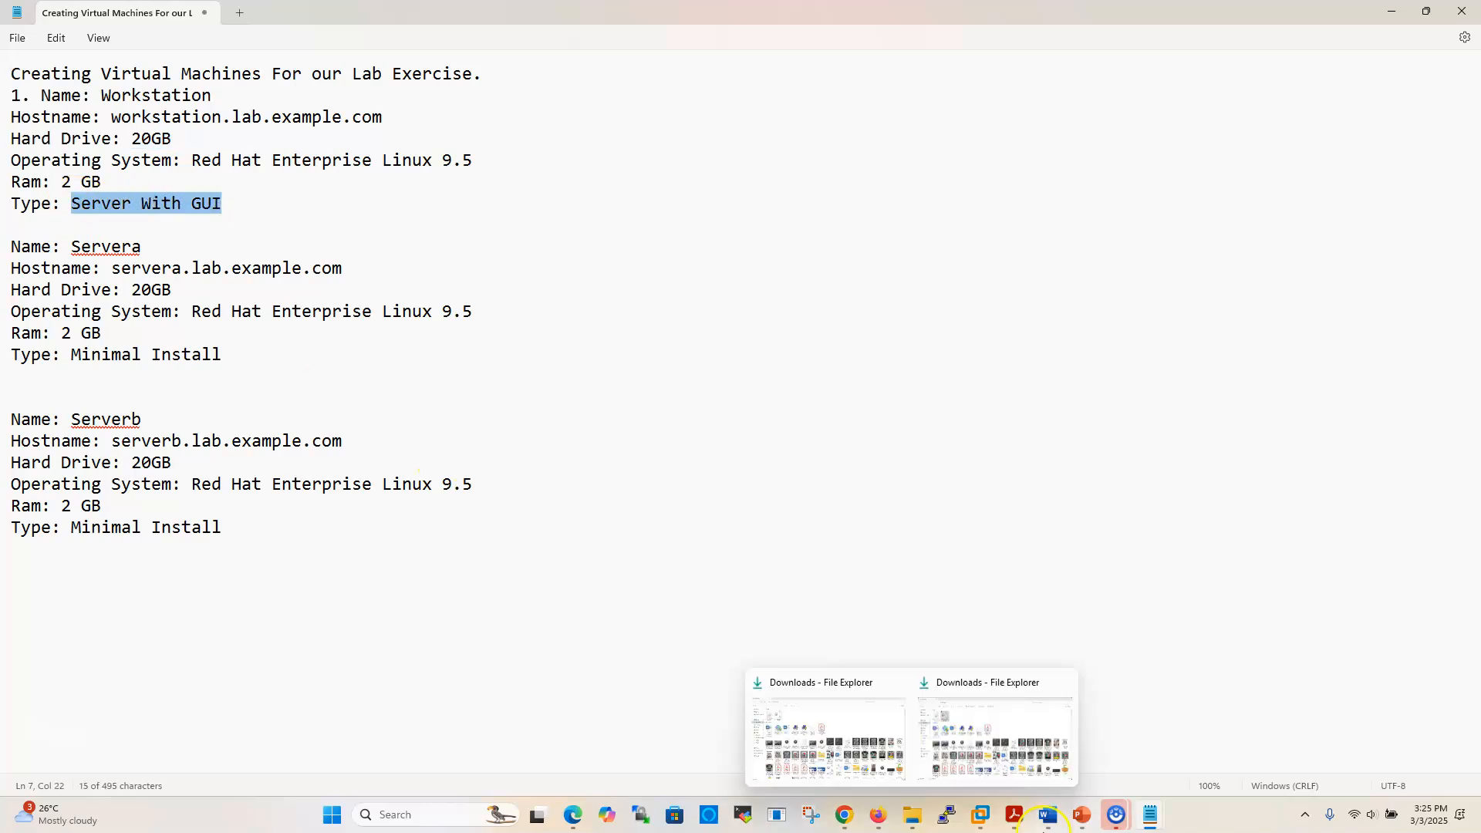
mouse_move(1010, 826)
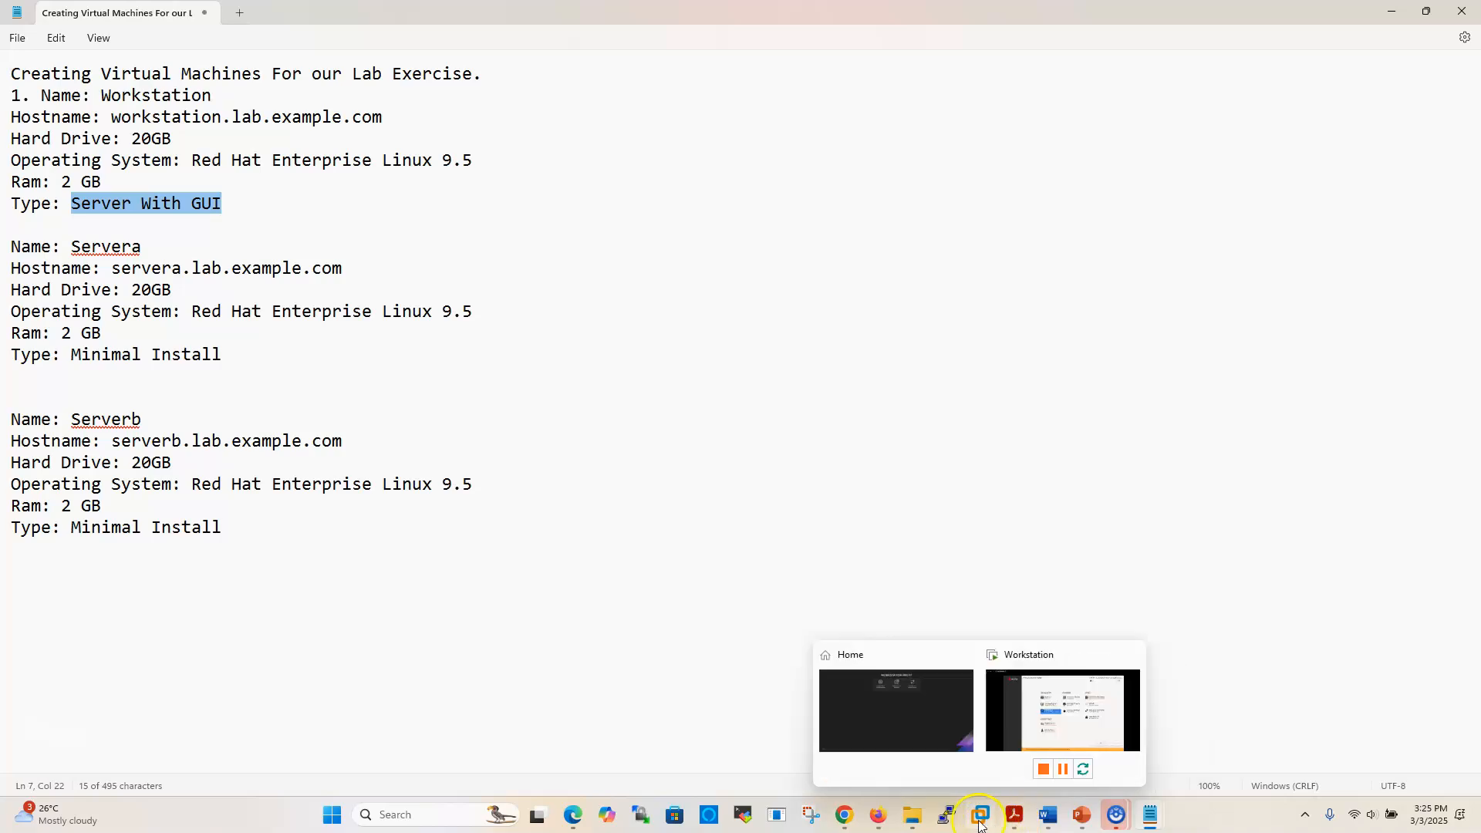
left_click(1038, 752)
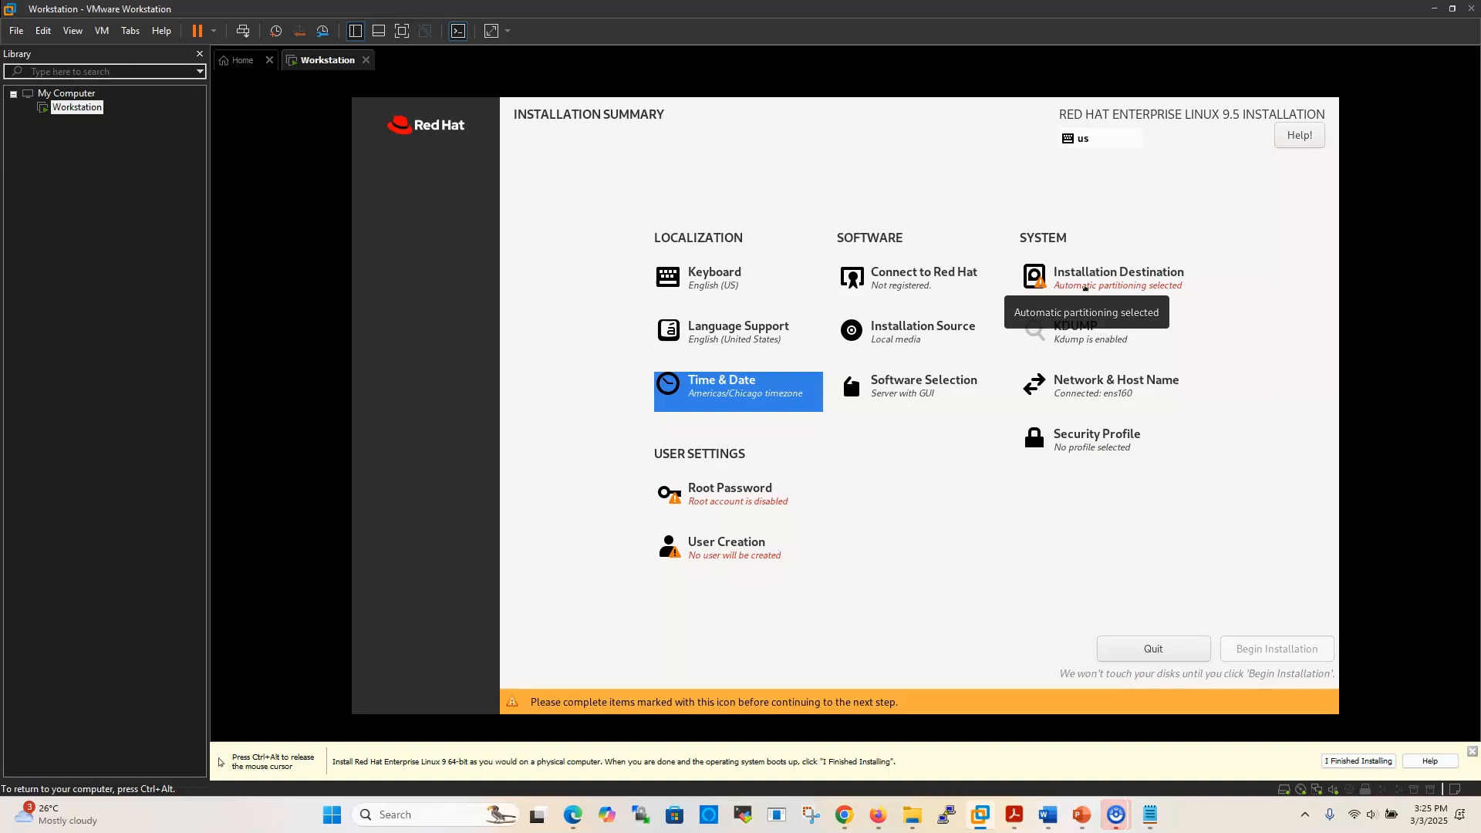
Keep the 20 GiB NVMe disk with automatic partitioning as the installation destination
left_click(1094, 284)
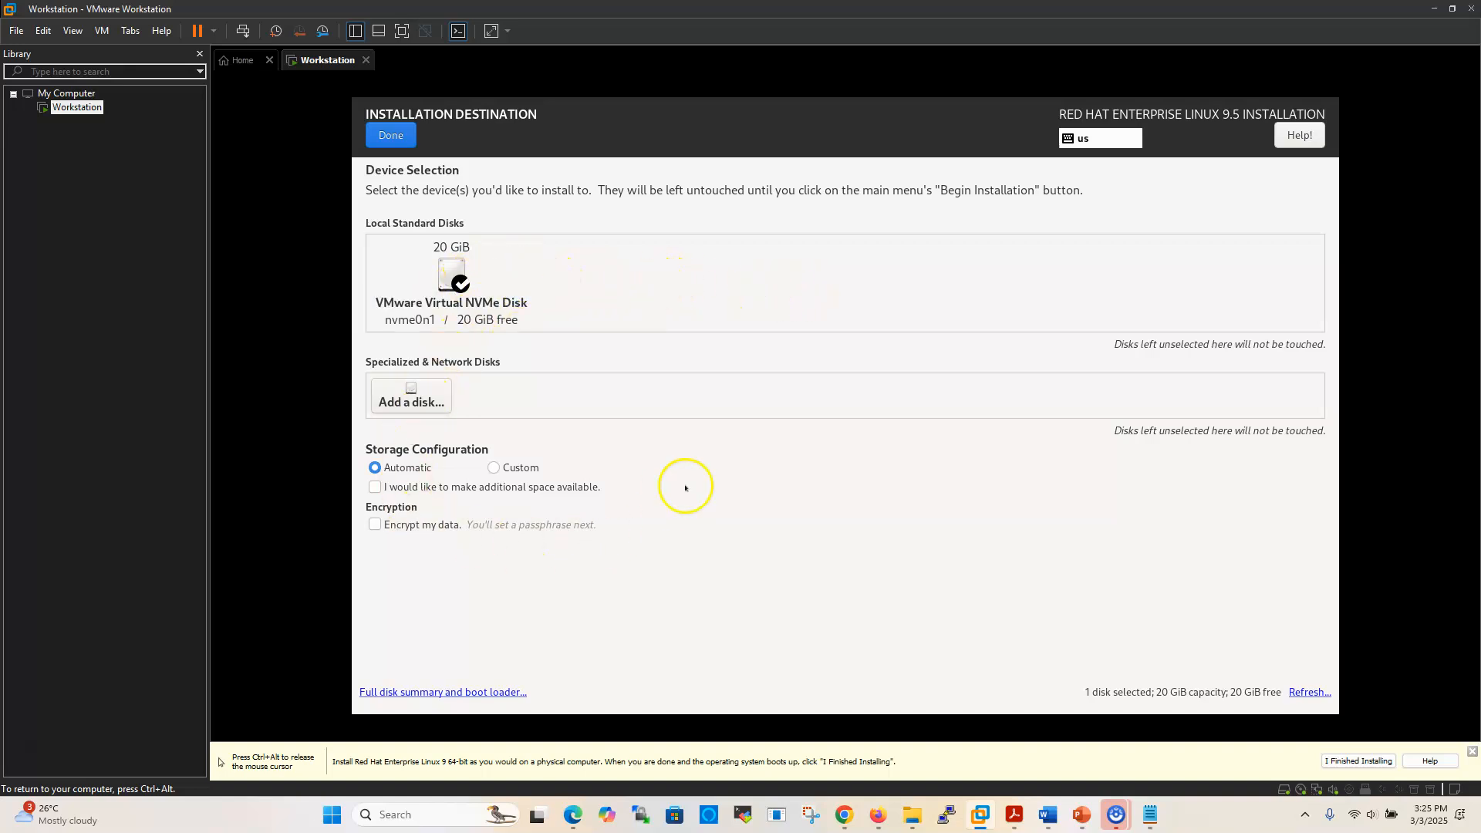
left_click(393, 136)
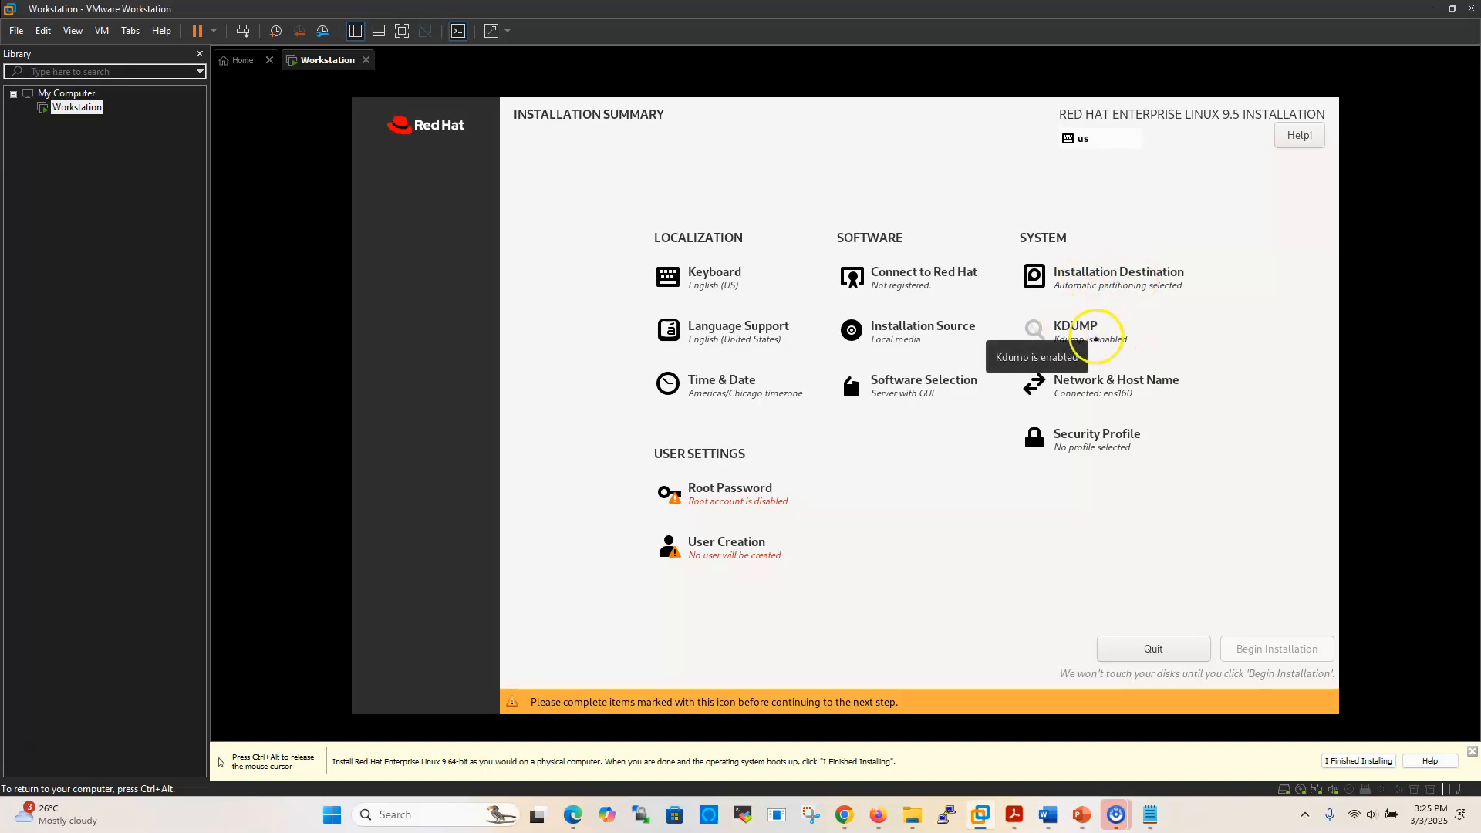
Uncheck Enable kdump and confirm it is disabled
left_click(1034, 330)
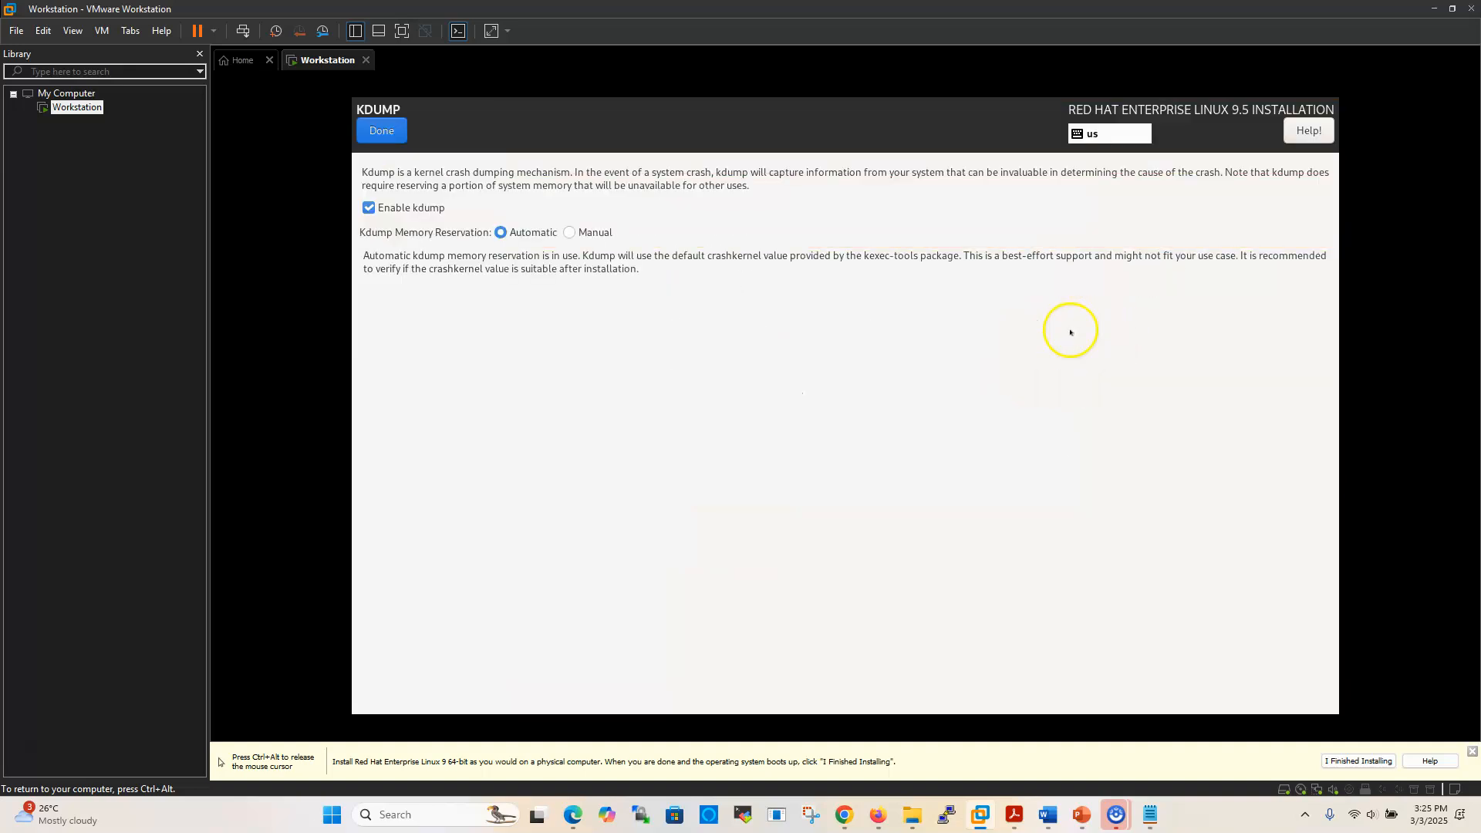
left_click(368, 207)
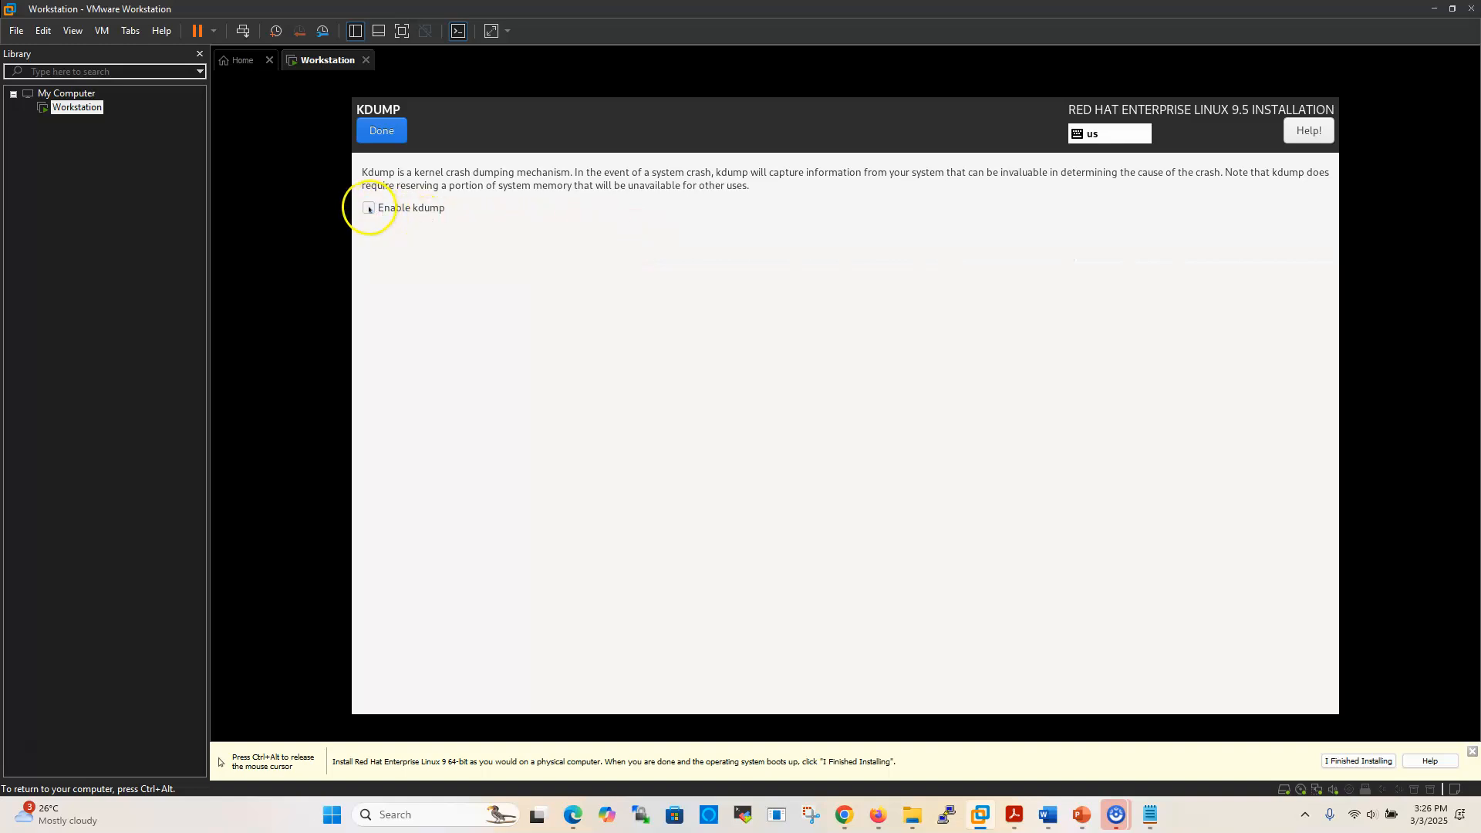
left_click(381, 131)
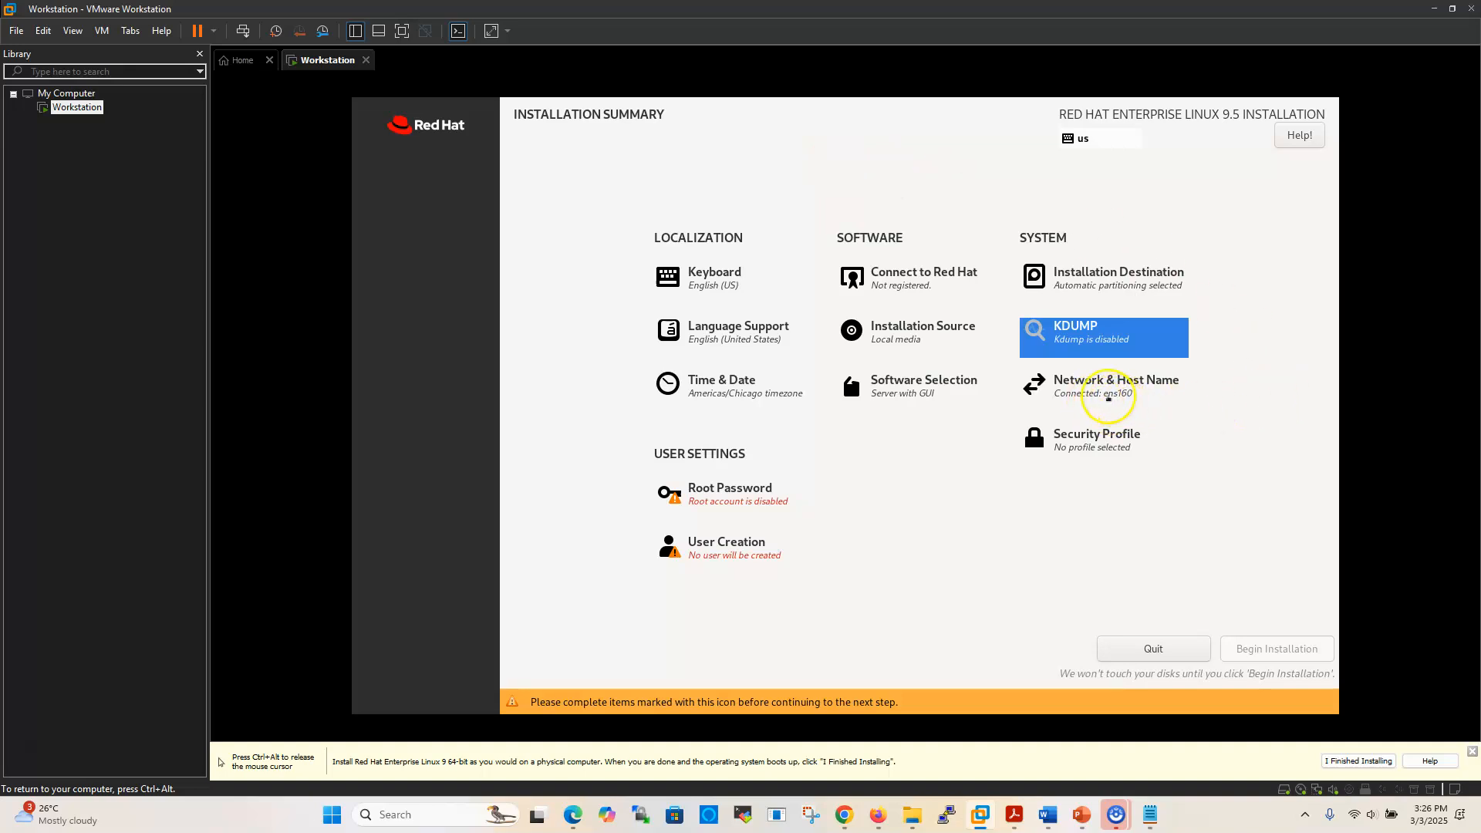
Look up the workstation host name in the Notepad lab notes, then return to VMware
mouse_move(1150, 828)
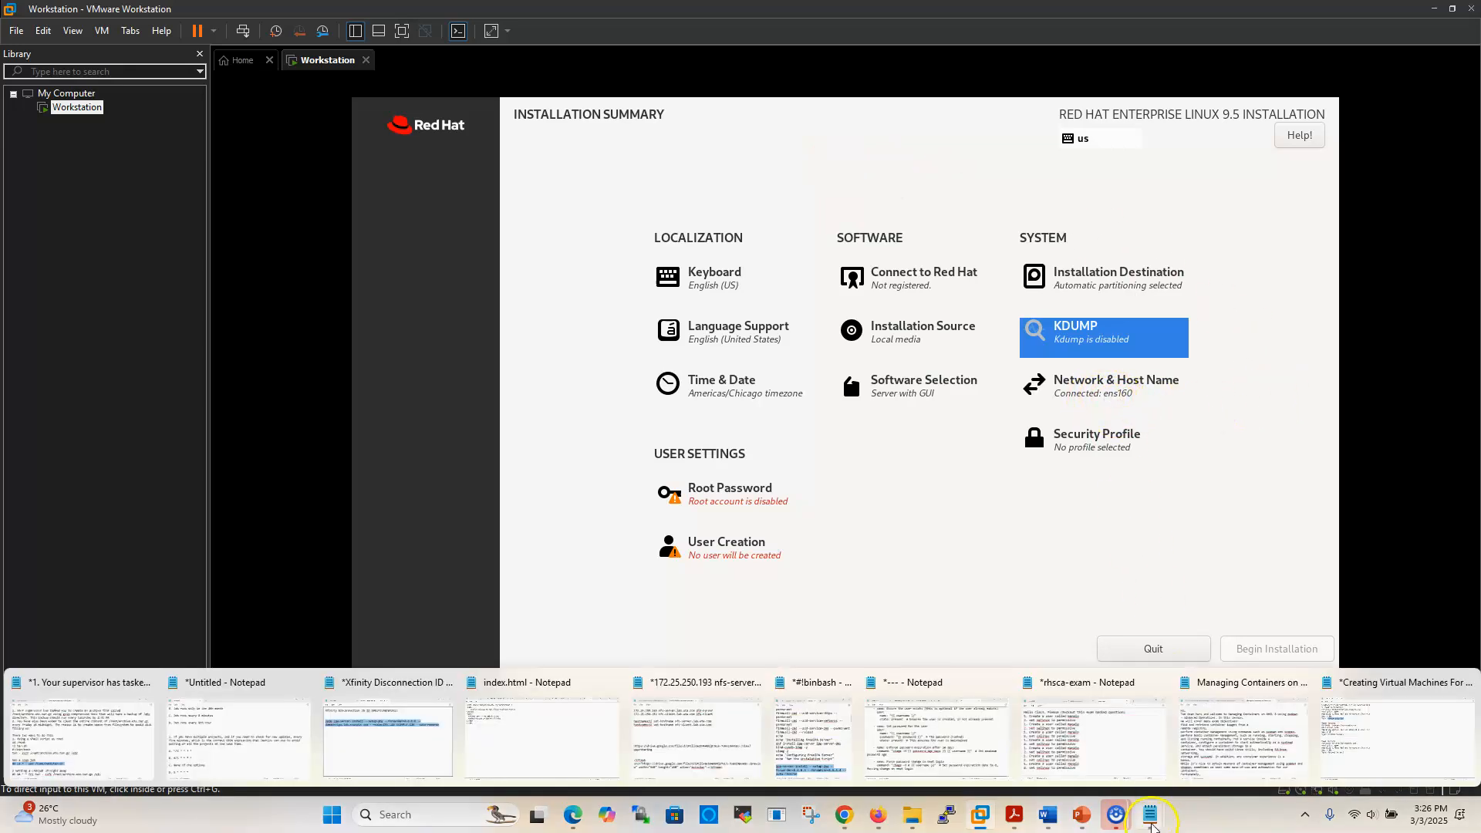
left_click(1348, 739)
left_click_drag(112, 117, 383, 118)
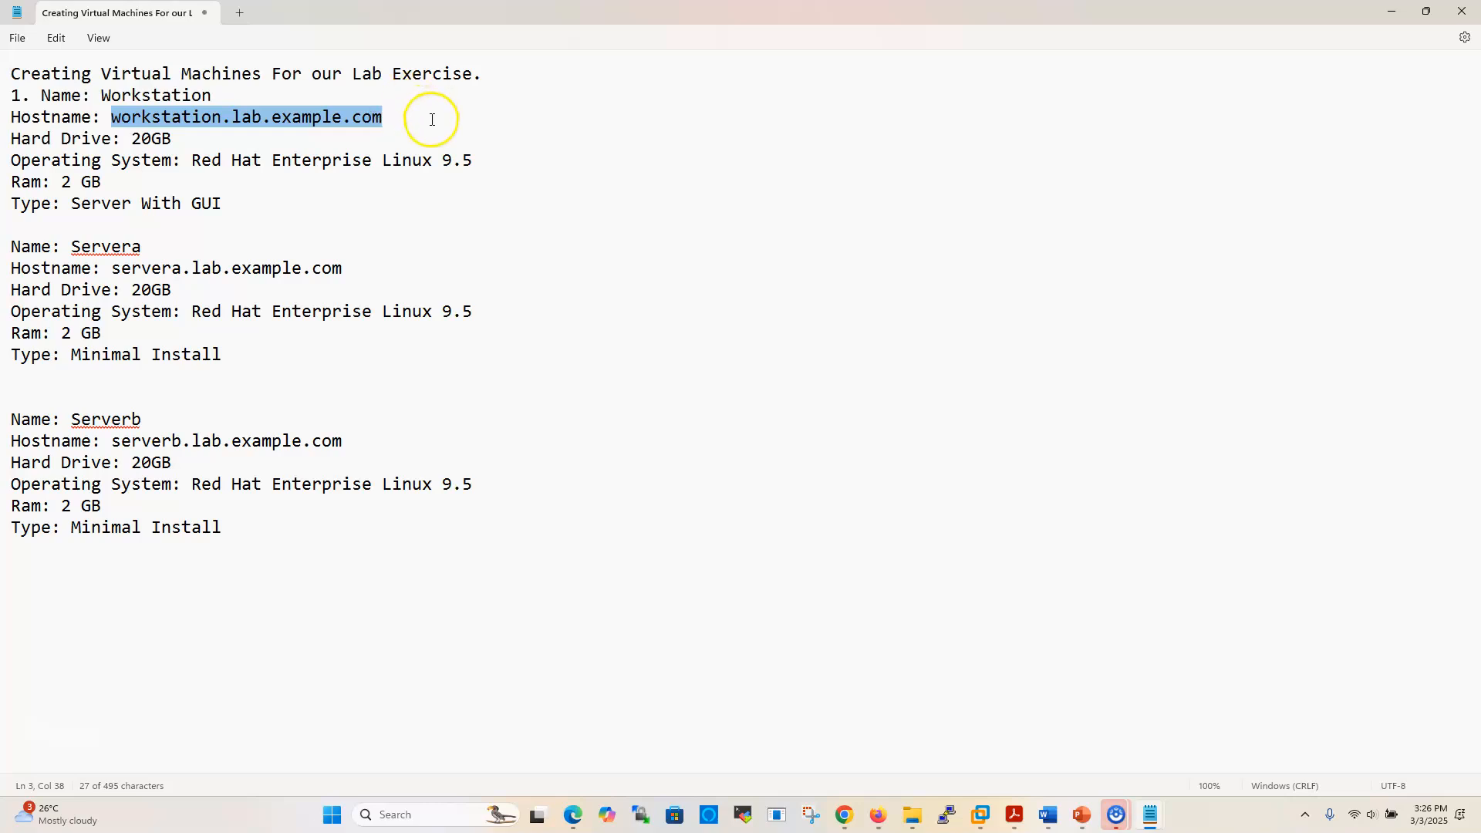
mouse_move(983, 823)
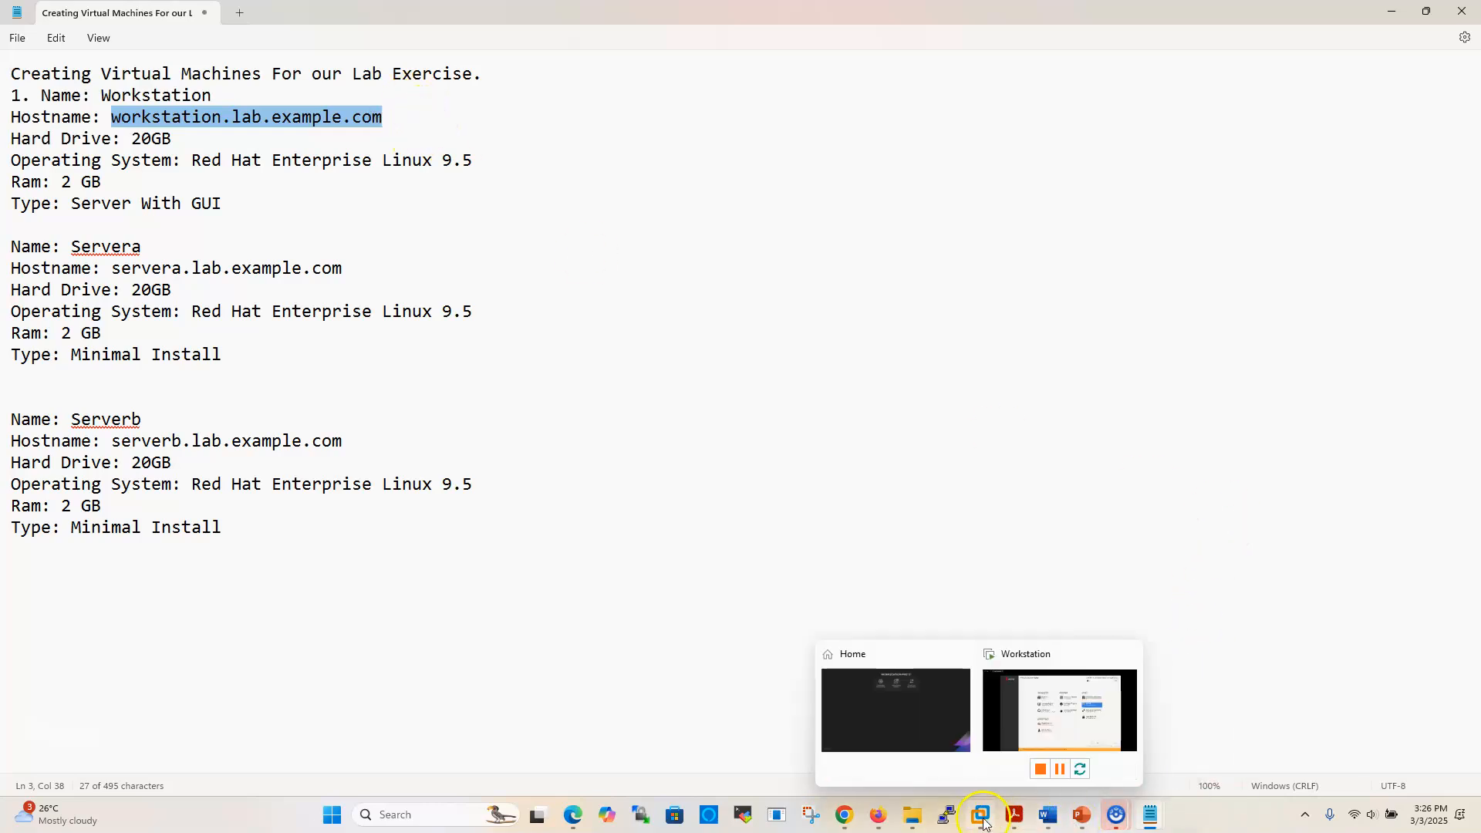
left_click(1072, 732)
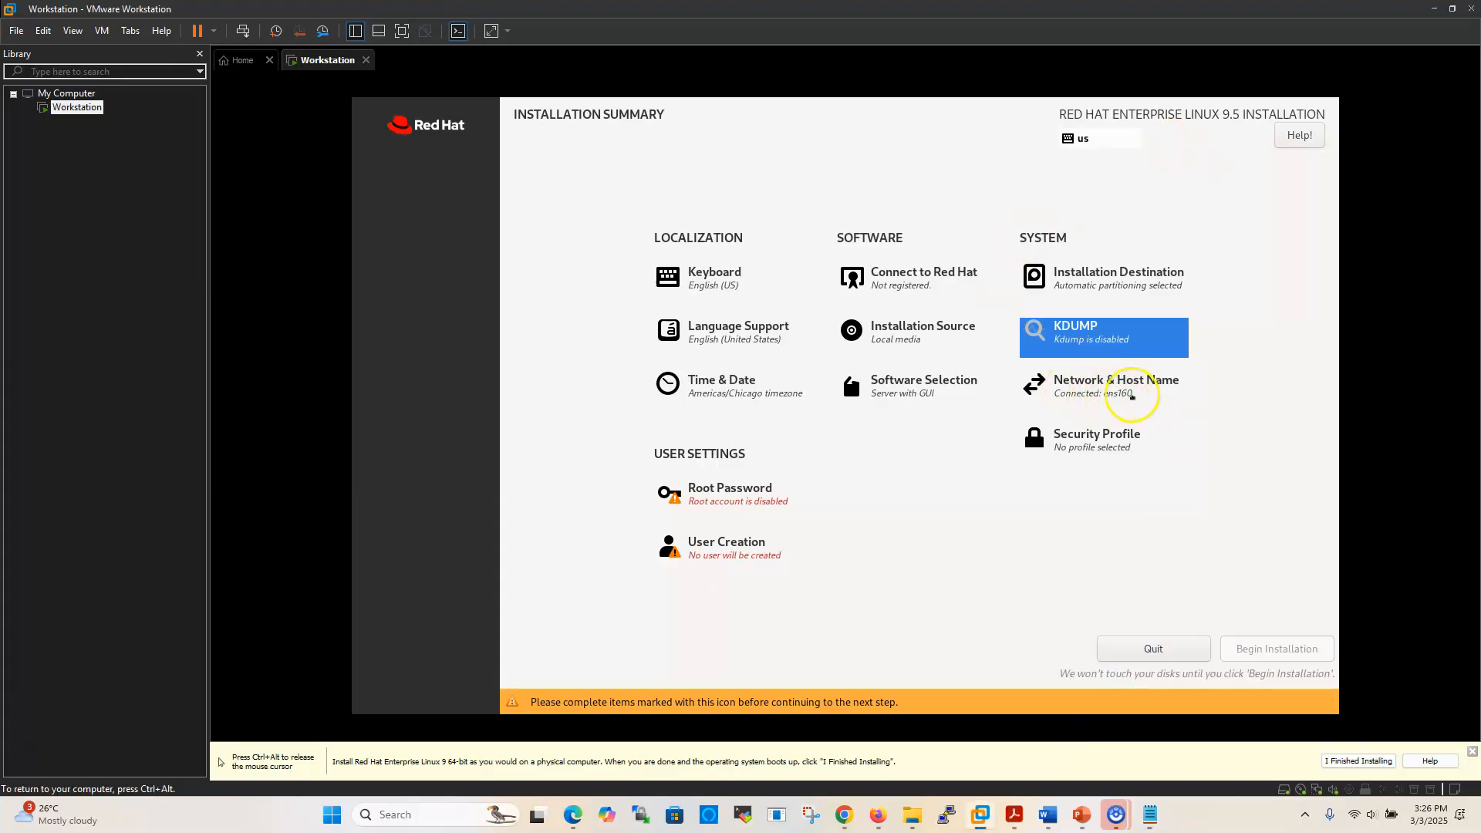
Enter and apply workstation.lab.example.com as the host name in Network & Host Name
left_click(1092, 389)
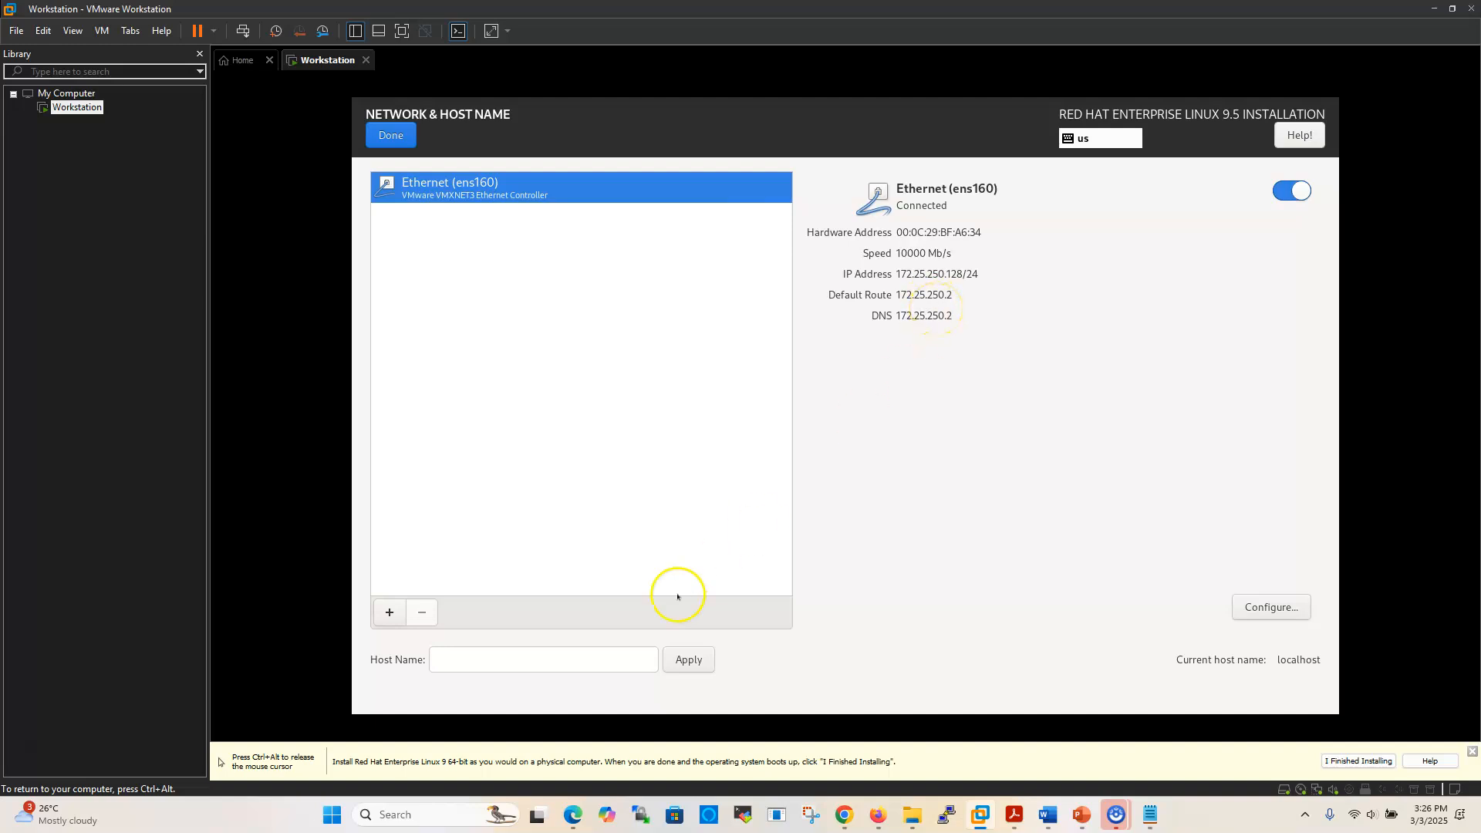
left_click(532, 663)
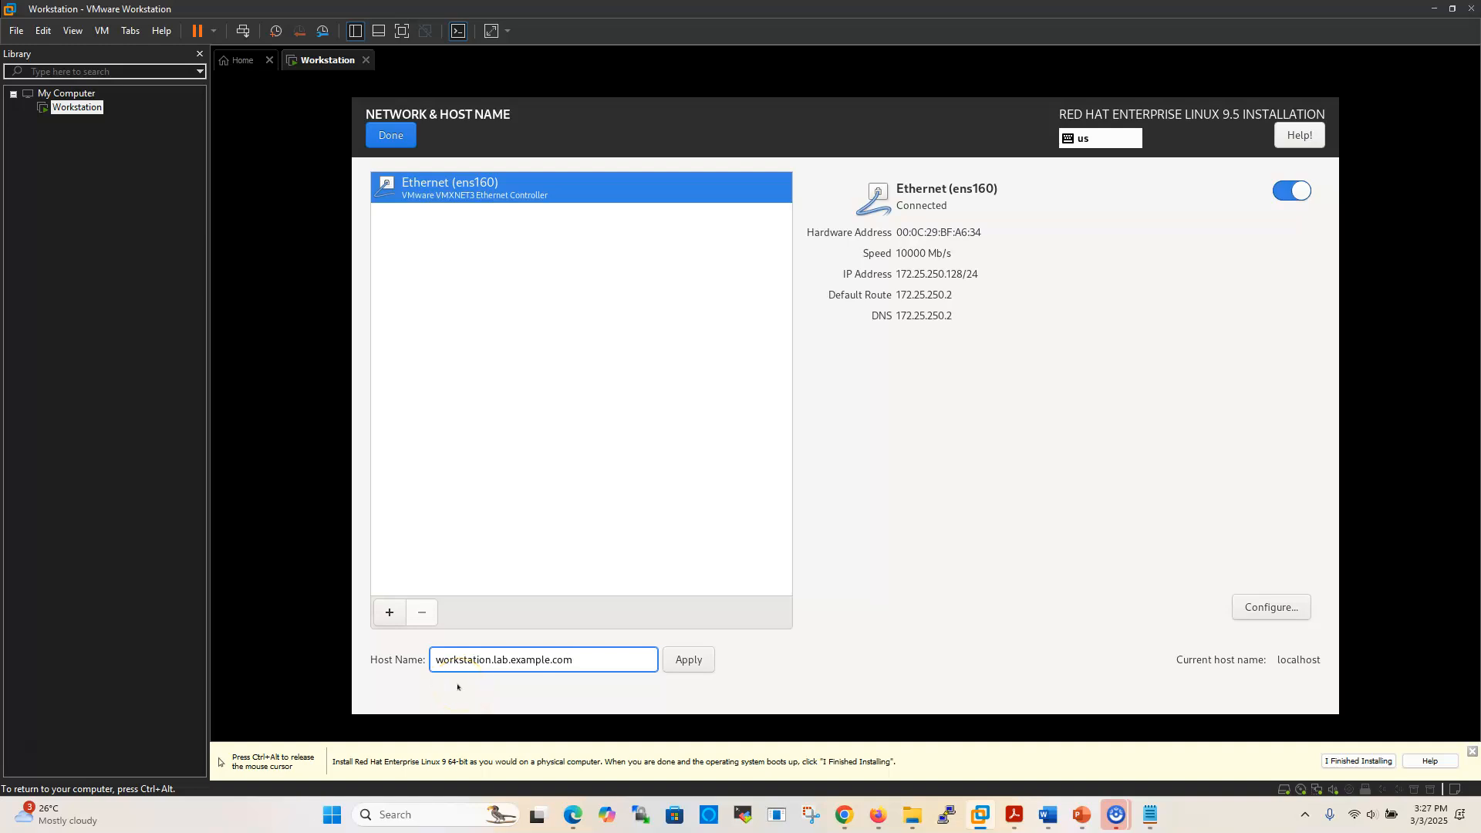
left_click(690, 660)
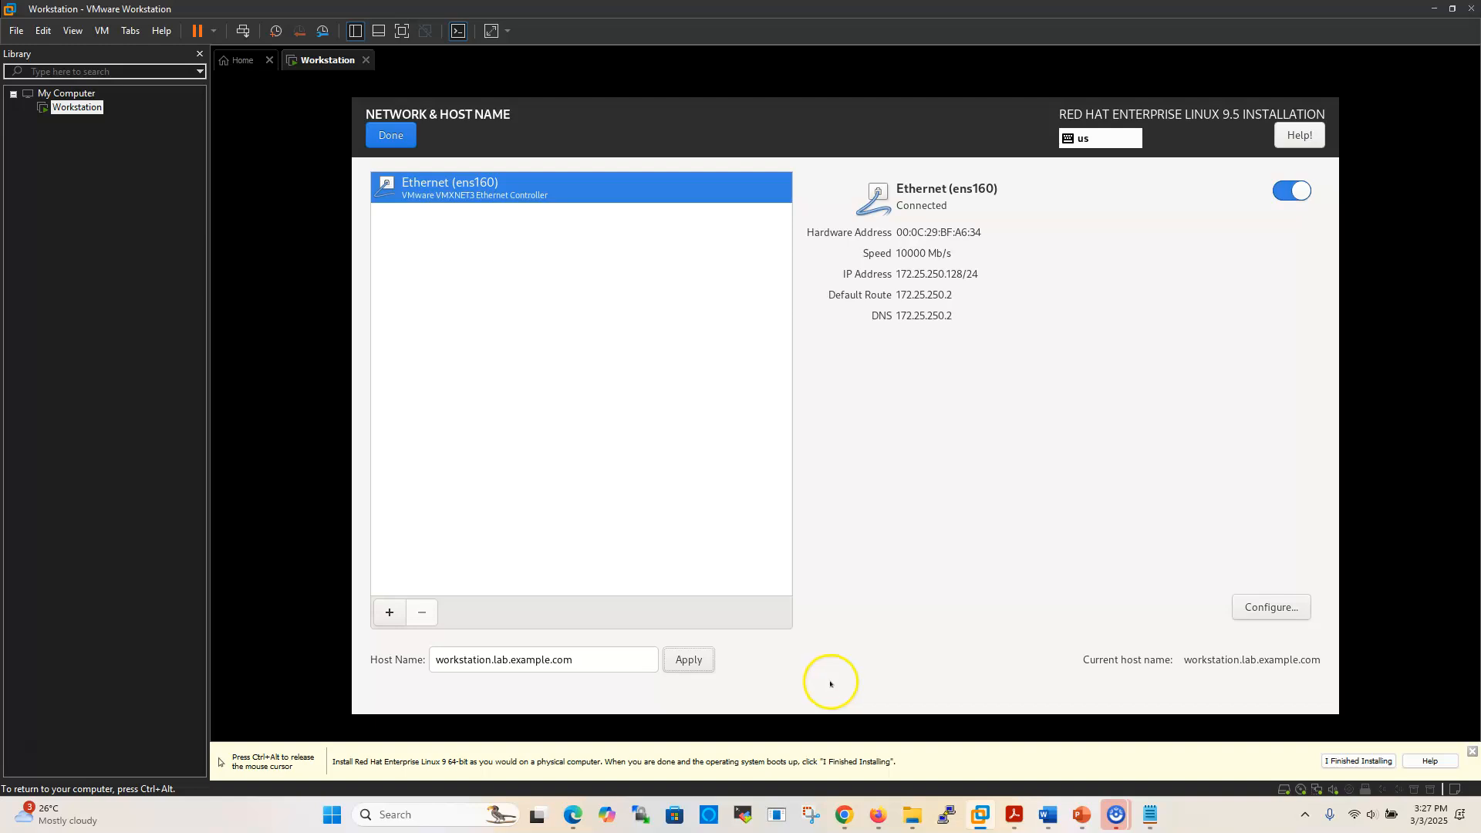
left_click(390, 137)
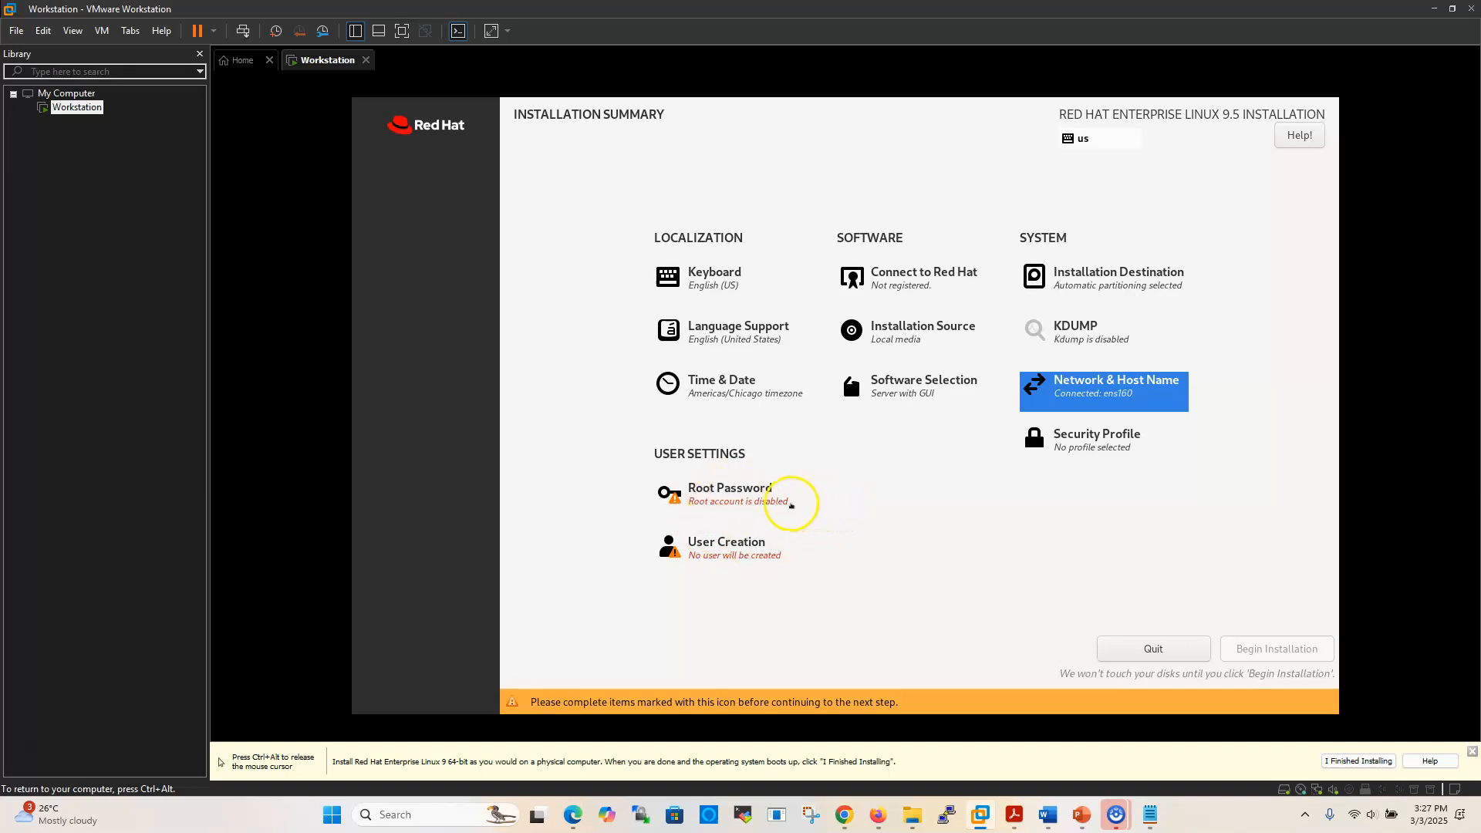
Type the root password in both fields, fixing a typo, and accept it despite the weak warning
left_click(726, 493)
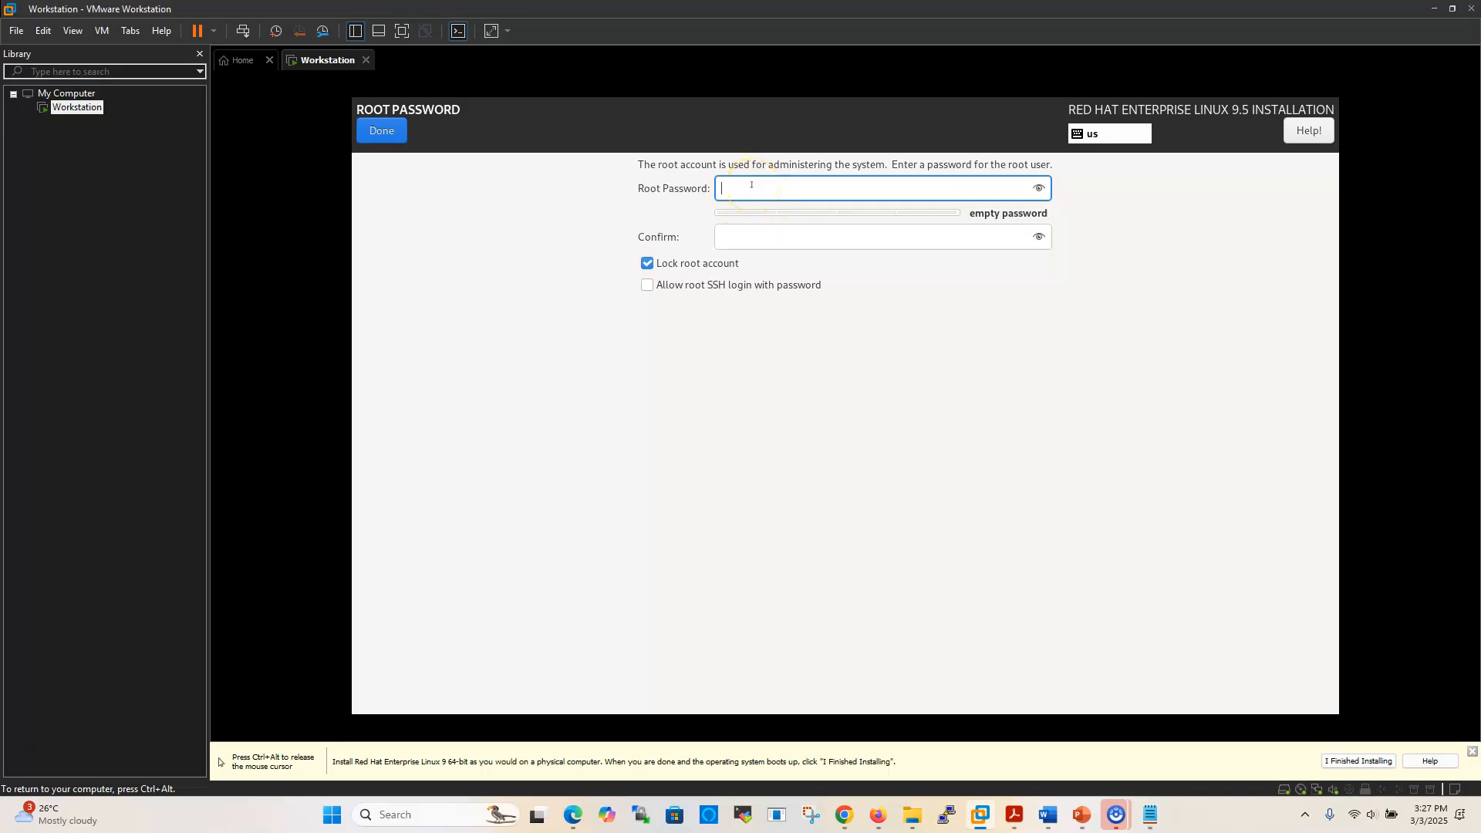
type("●●")
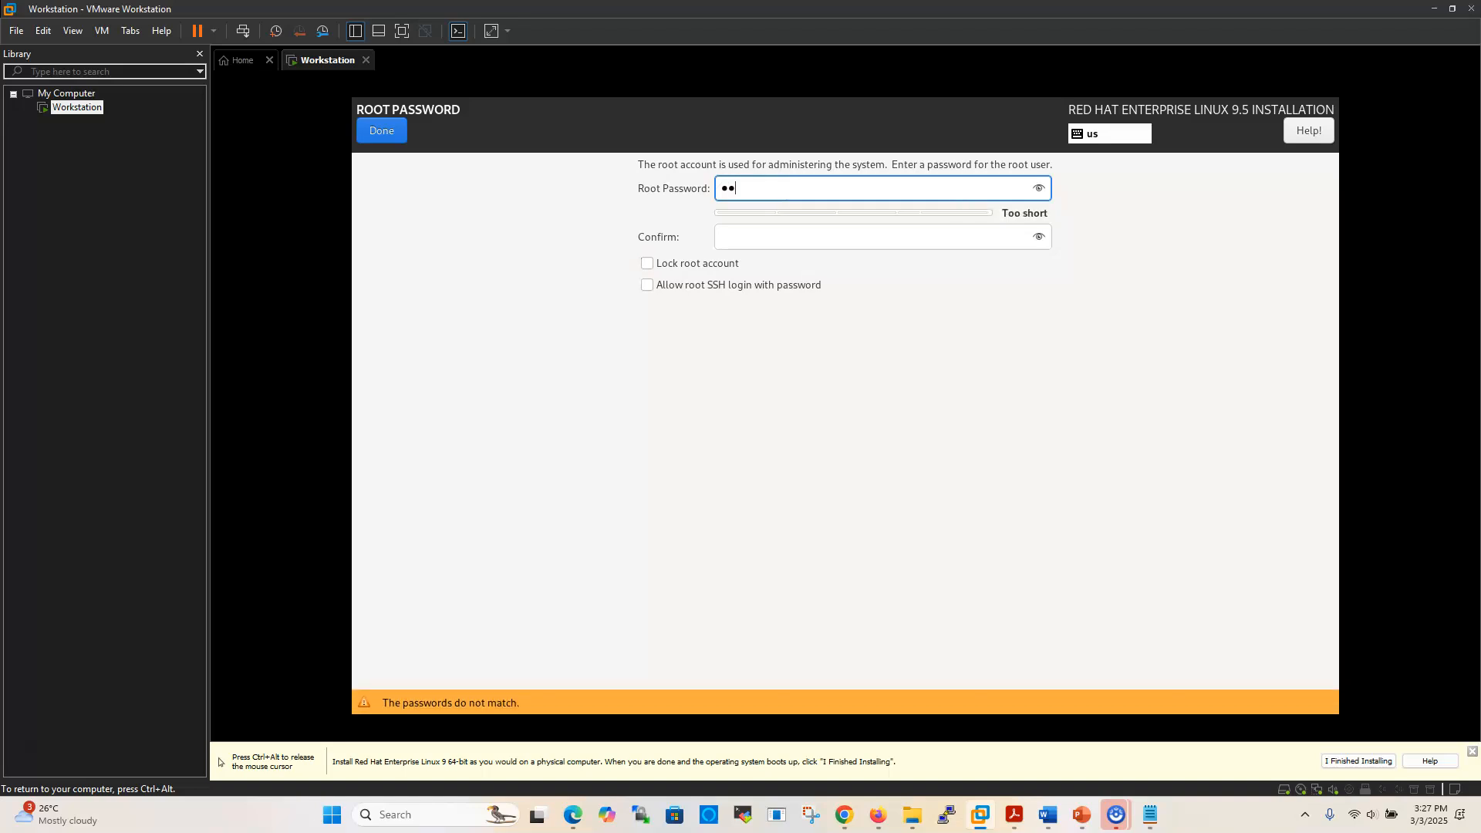
key("BackSpace")
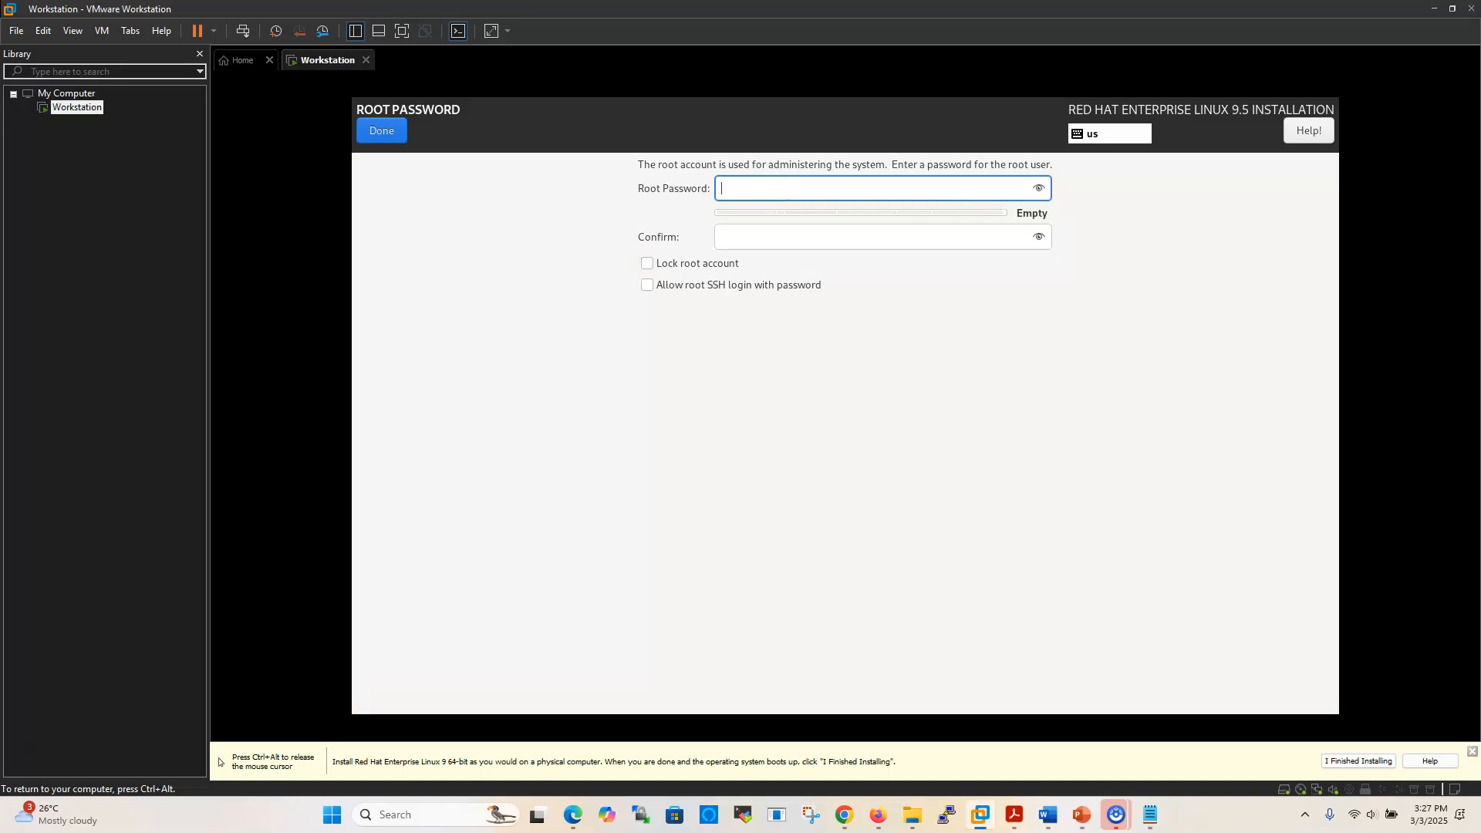
type("●●●")
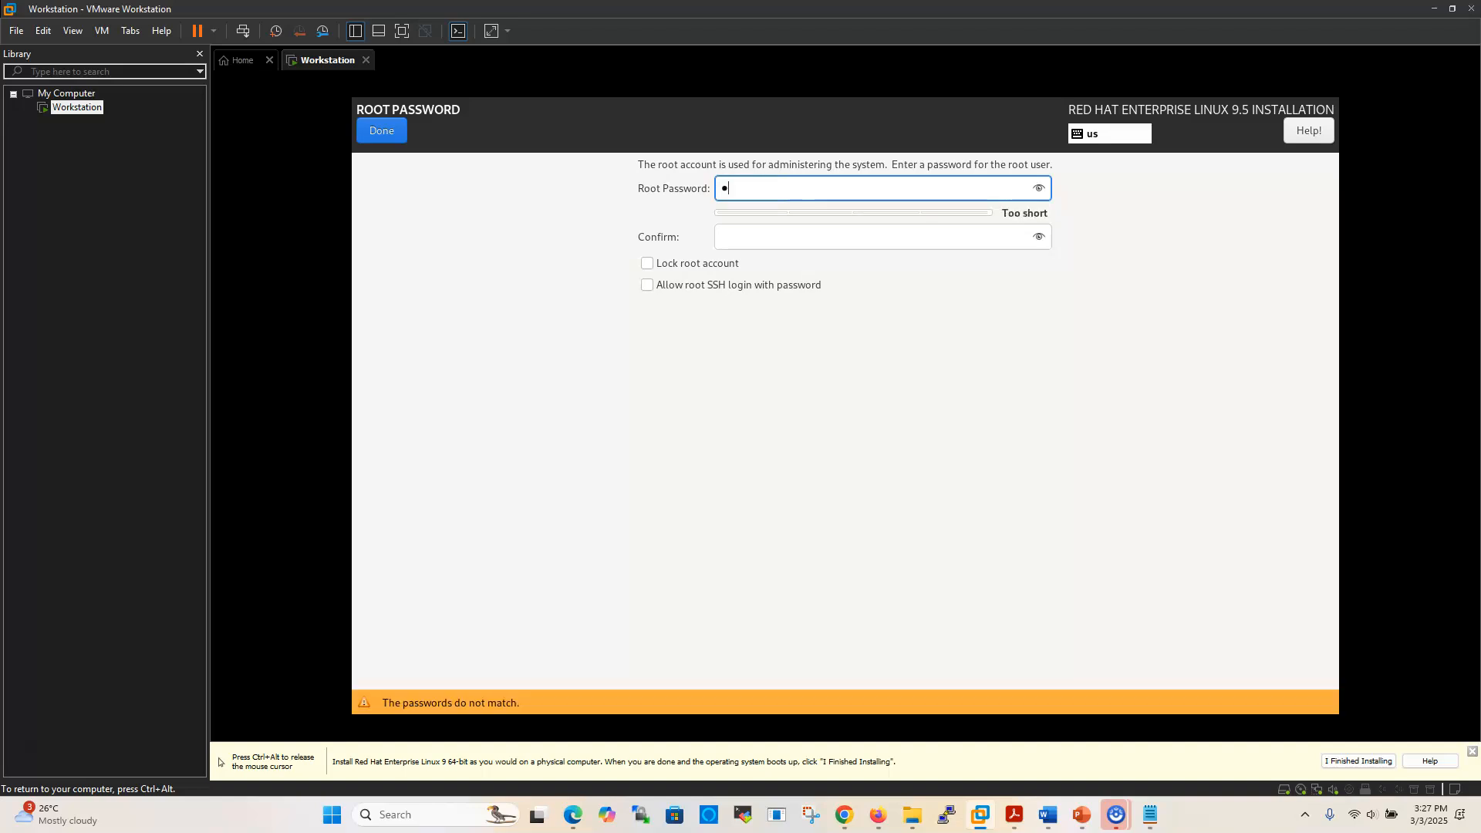
type("●●●")
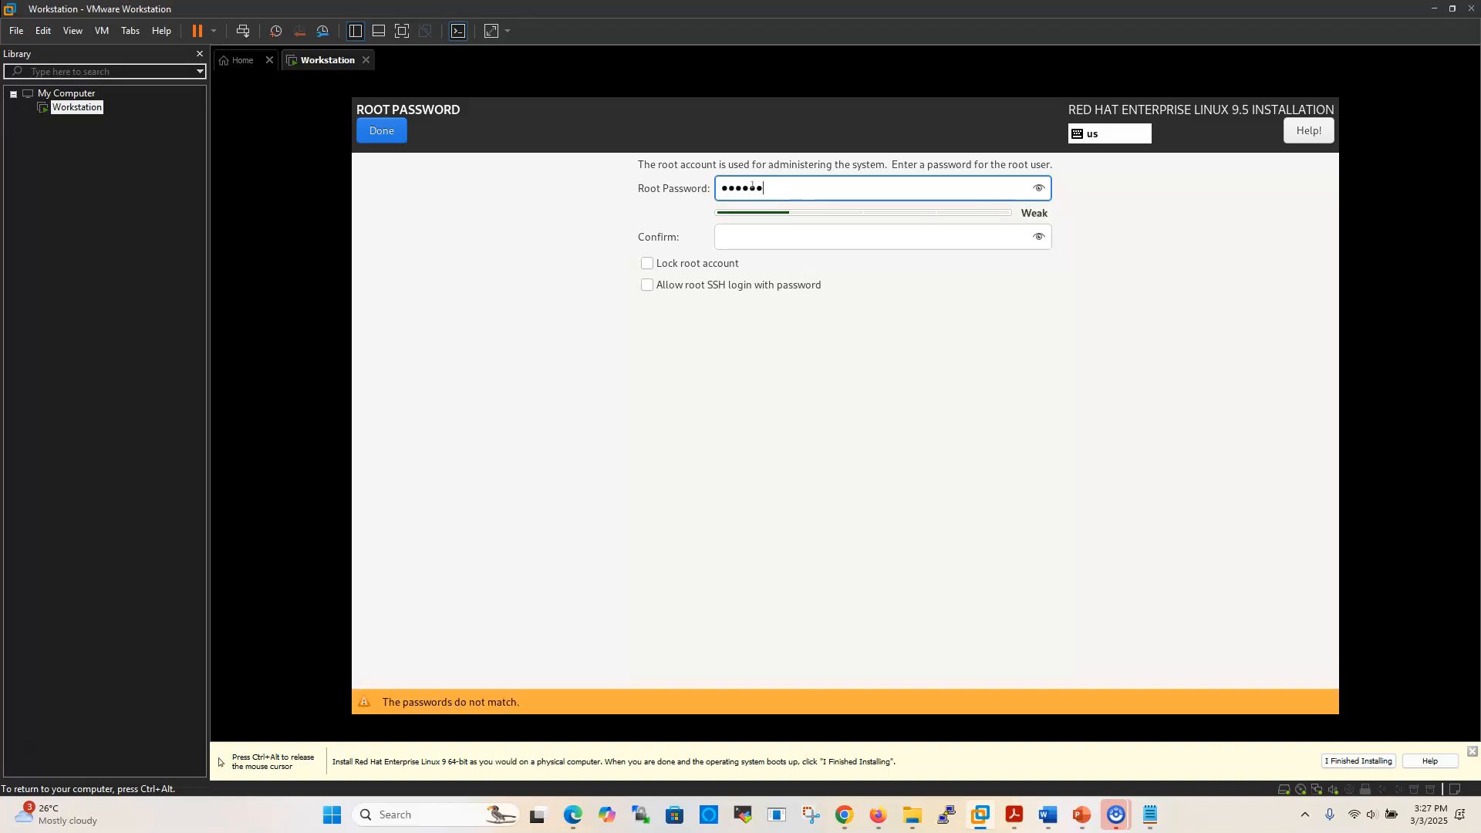
left_click(742, 234)
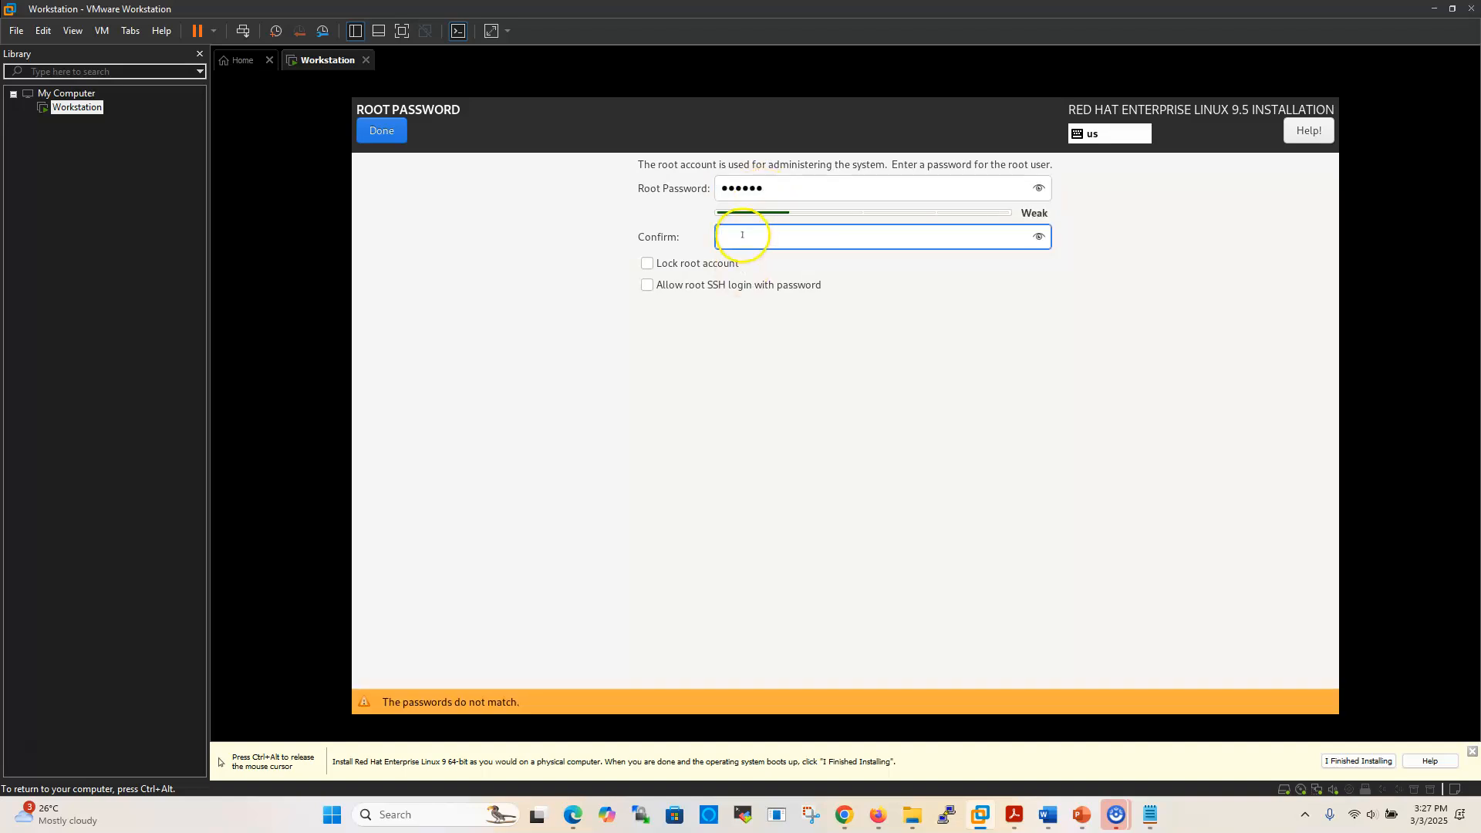
type("●●●●●●")
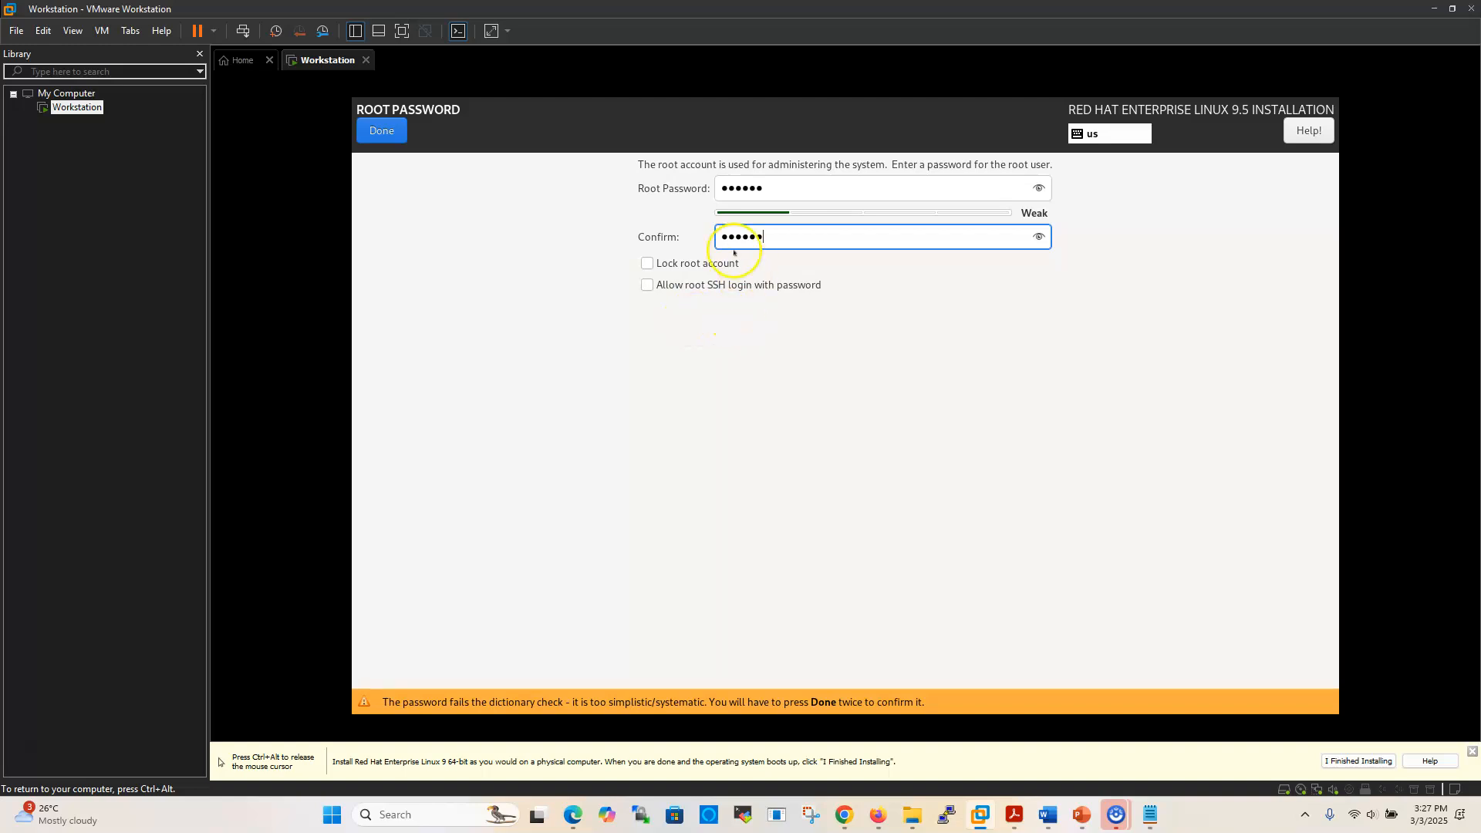
left_click(382, 133)
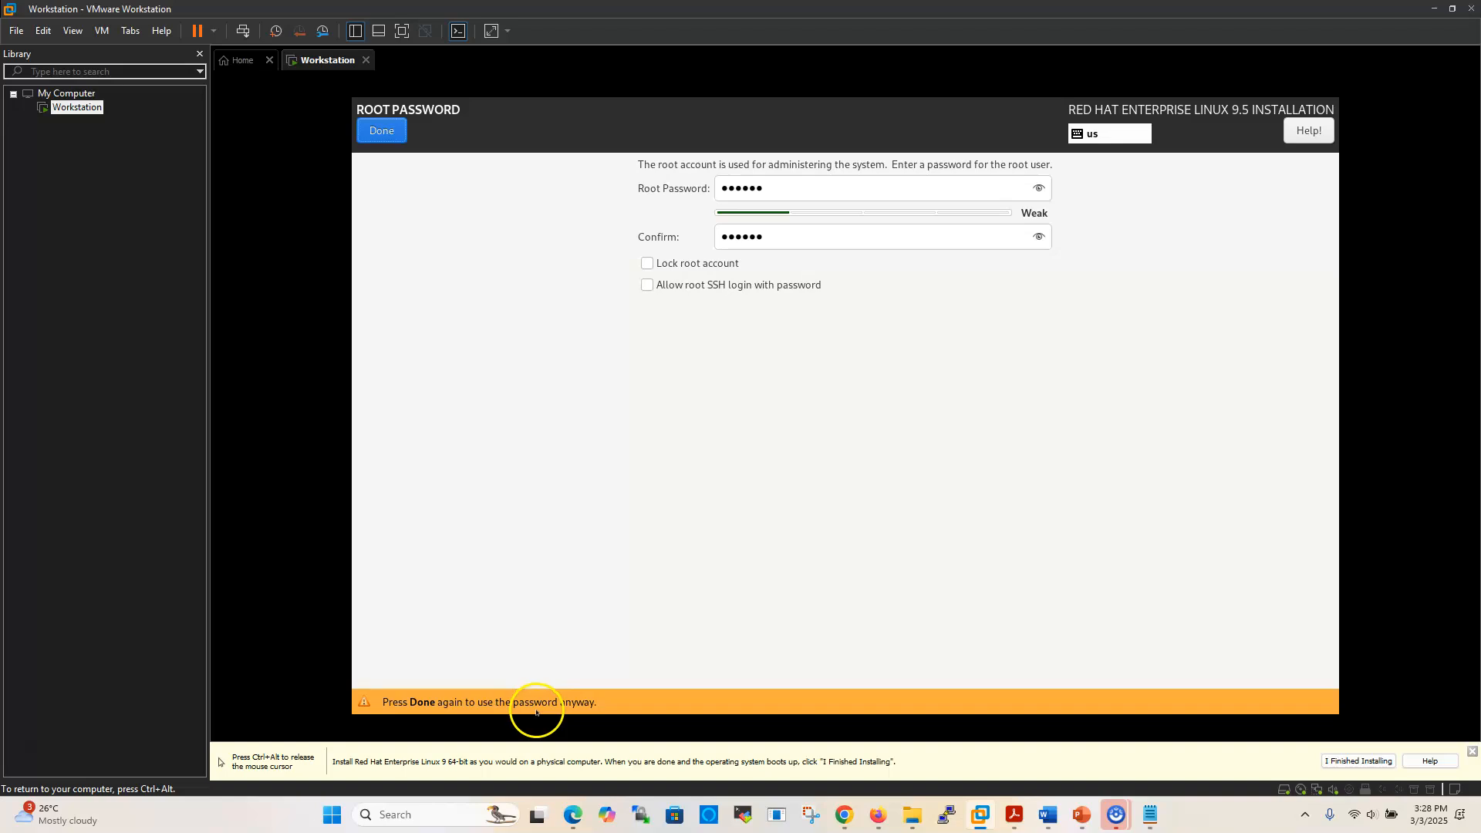
left_click(383, 127)
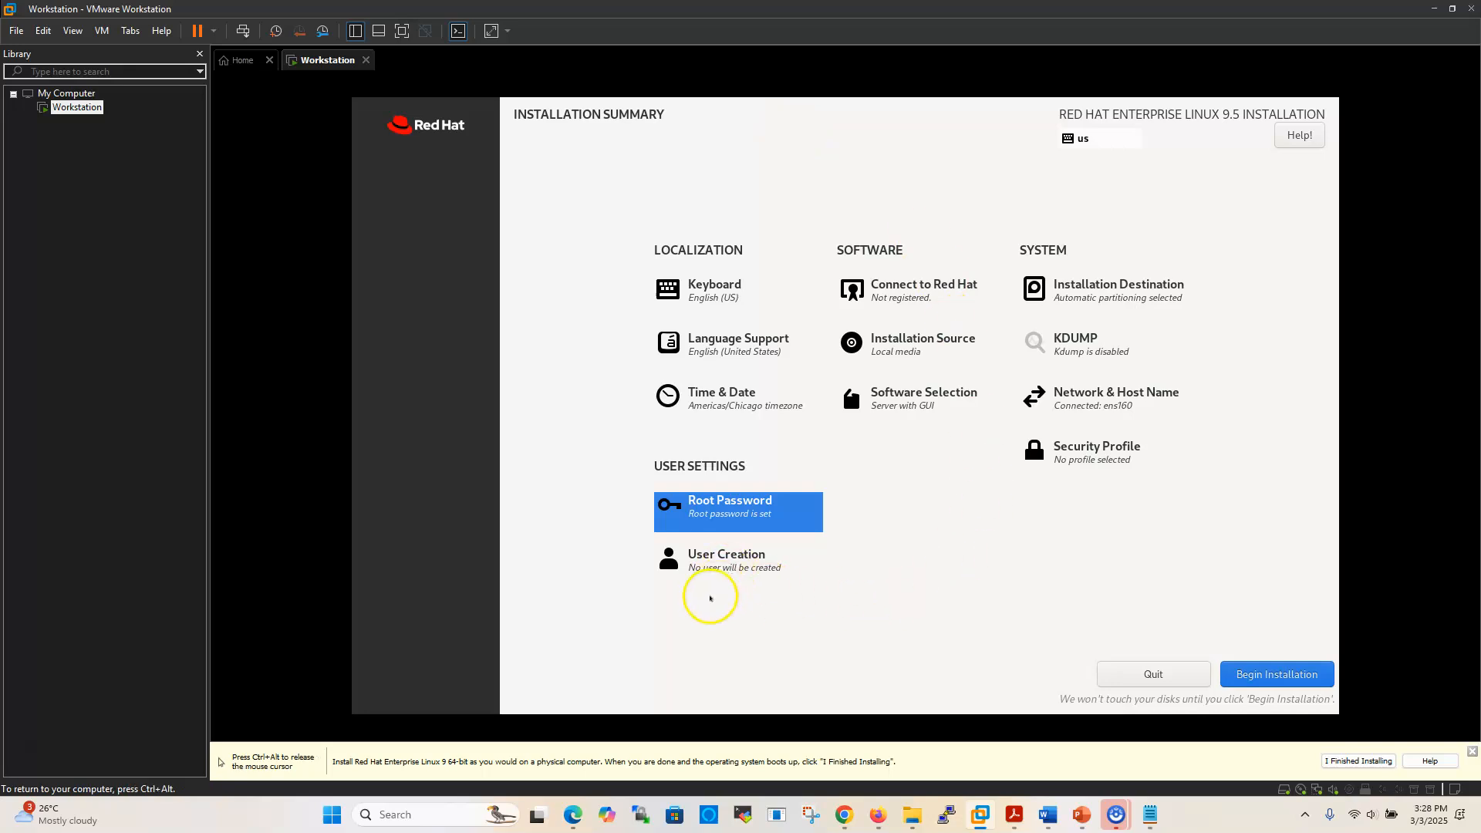
Enter the full name 'student user' and the user name 'student' for the new account
left_click(723, 560)
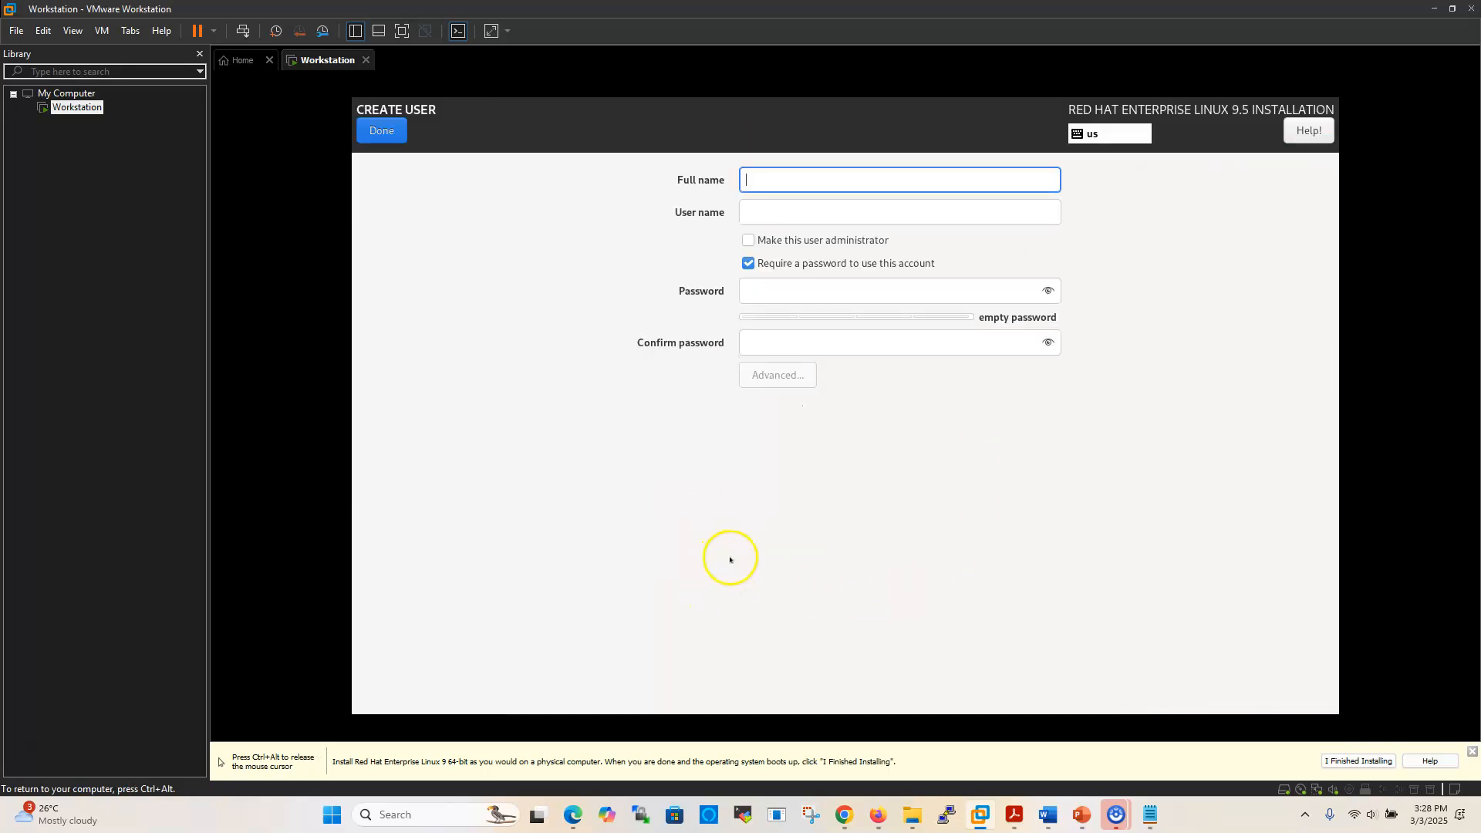
type("student user")
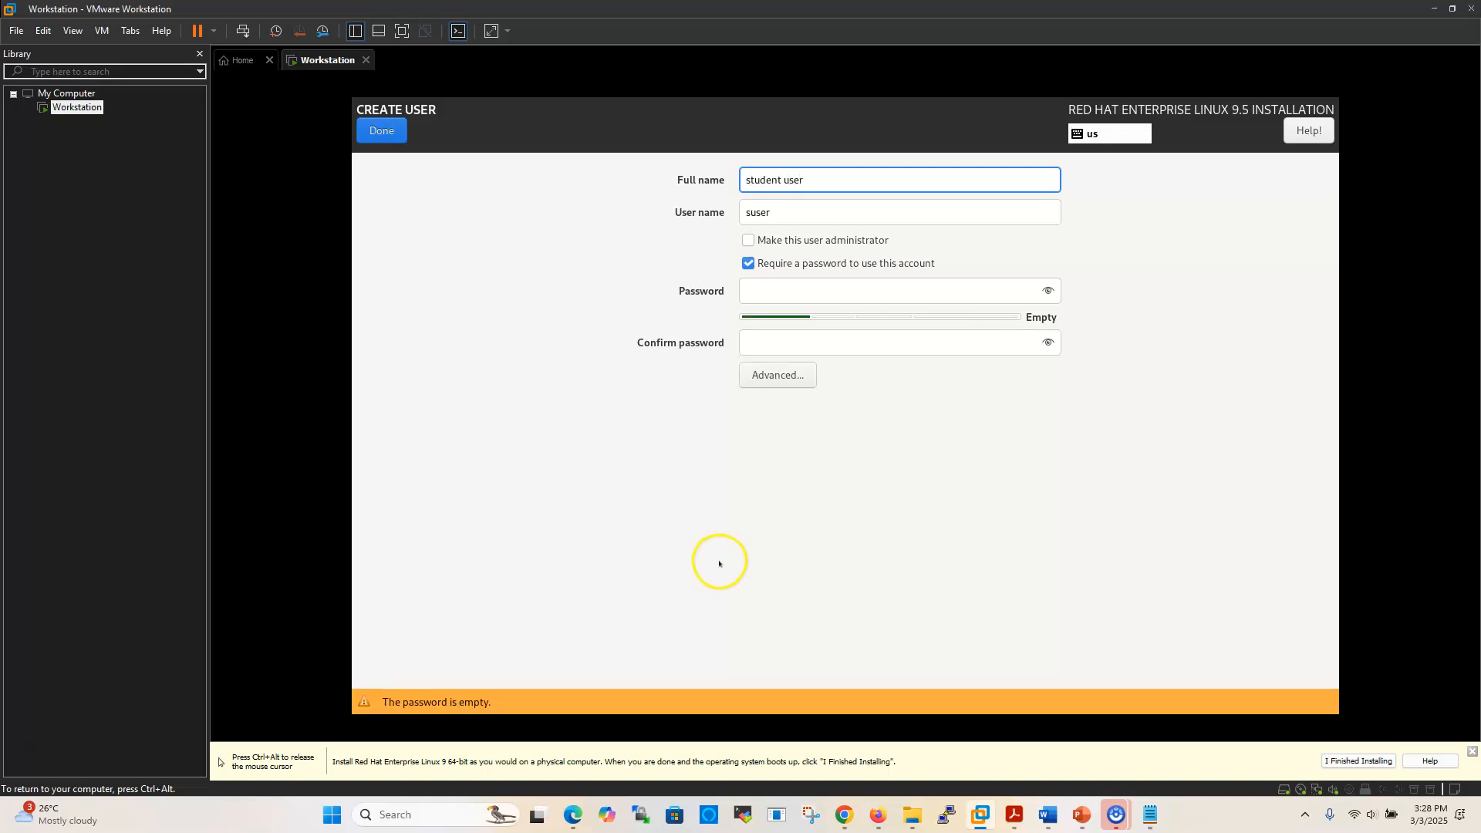
key("Tab")
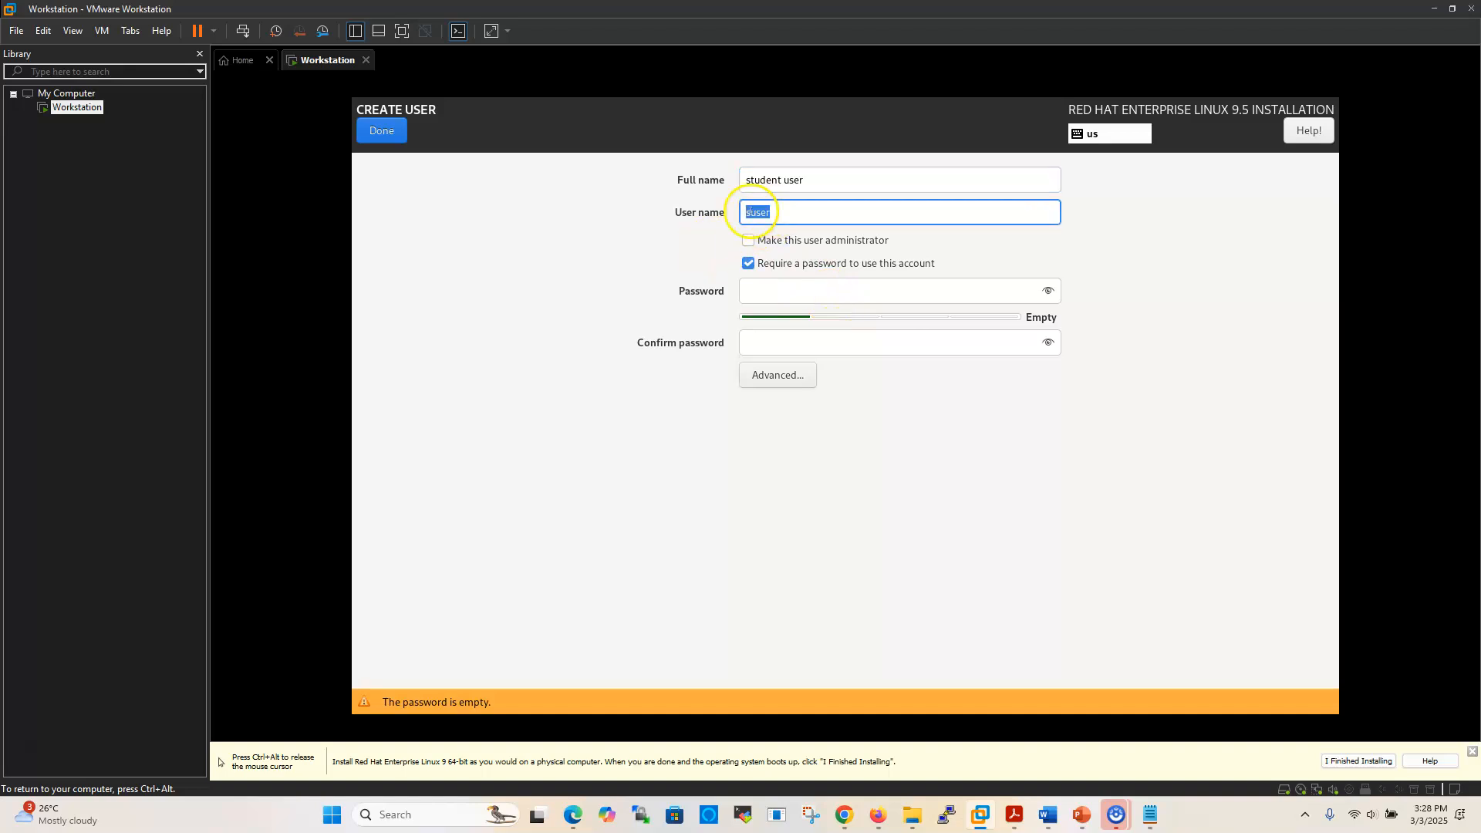
type("student")
Type and confirm the user's password, accepting it despite the weak-password warning
left_click(767, 295)
type("redhat")
left_click(754, 339)
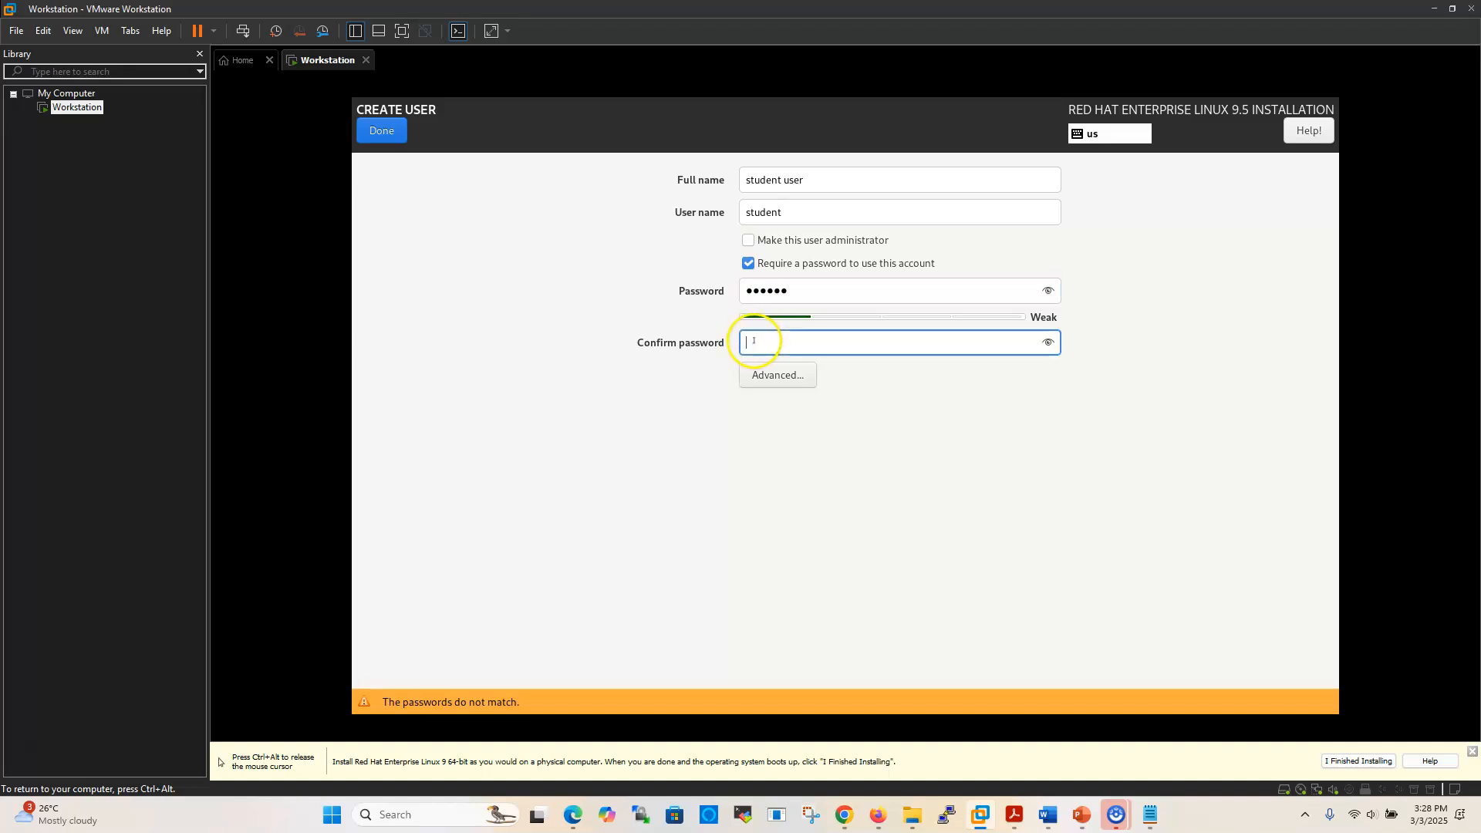
type("redhat")
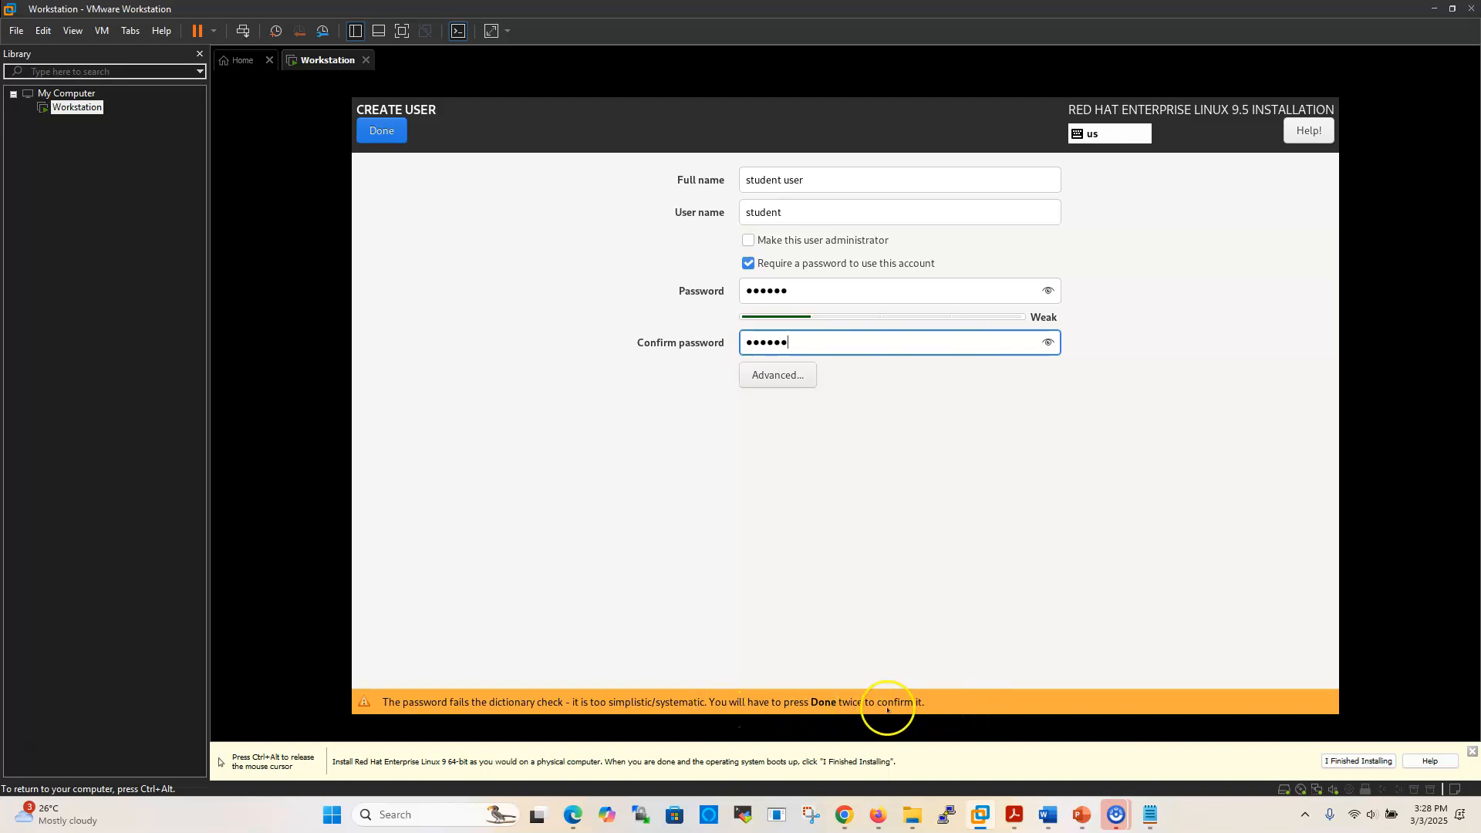
left_click(381, 131)
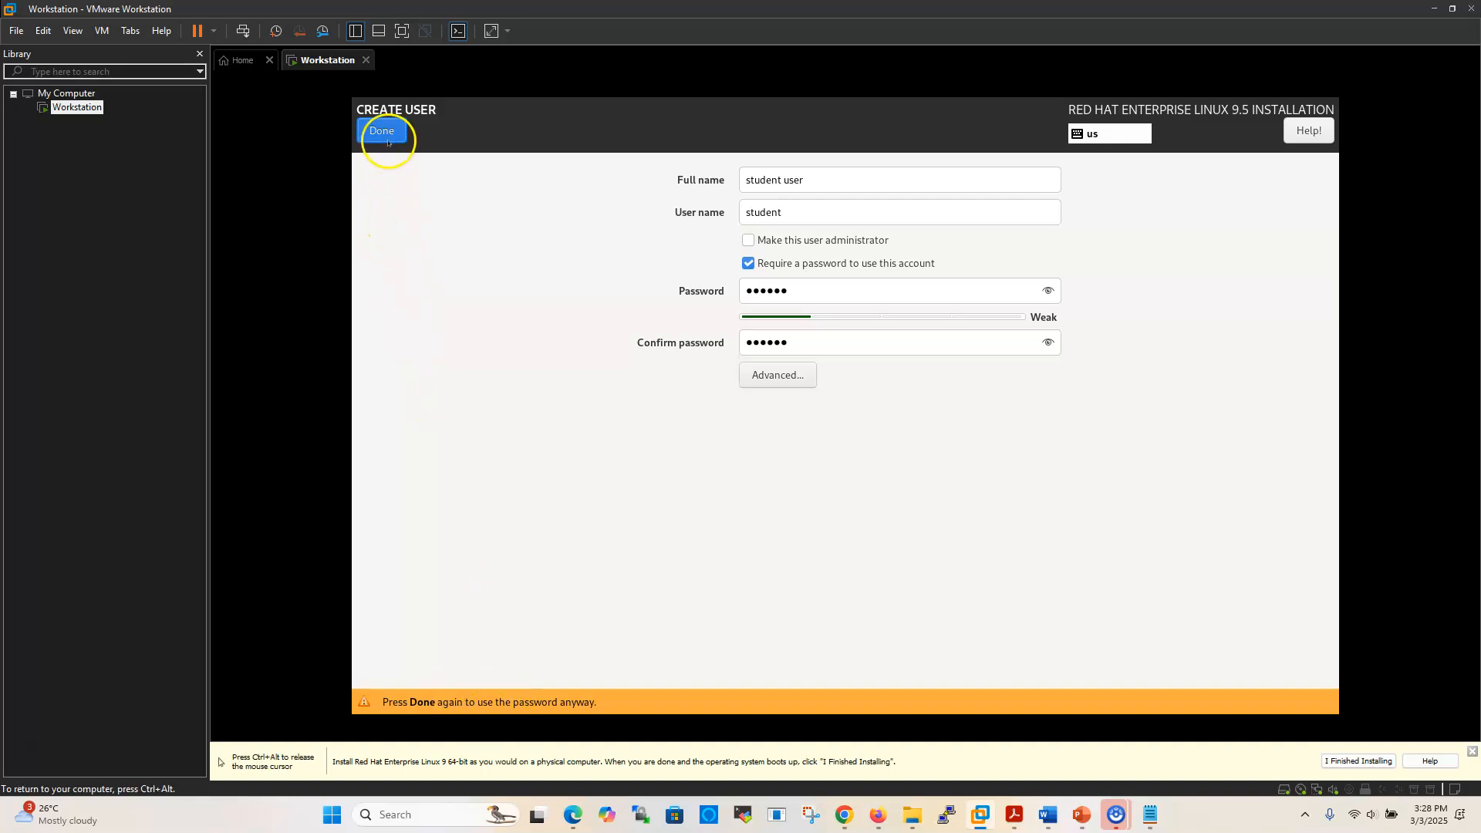
left_click(383, 132)
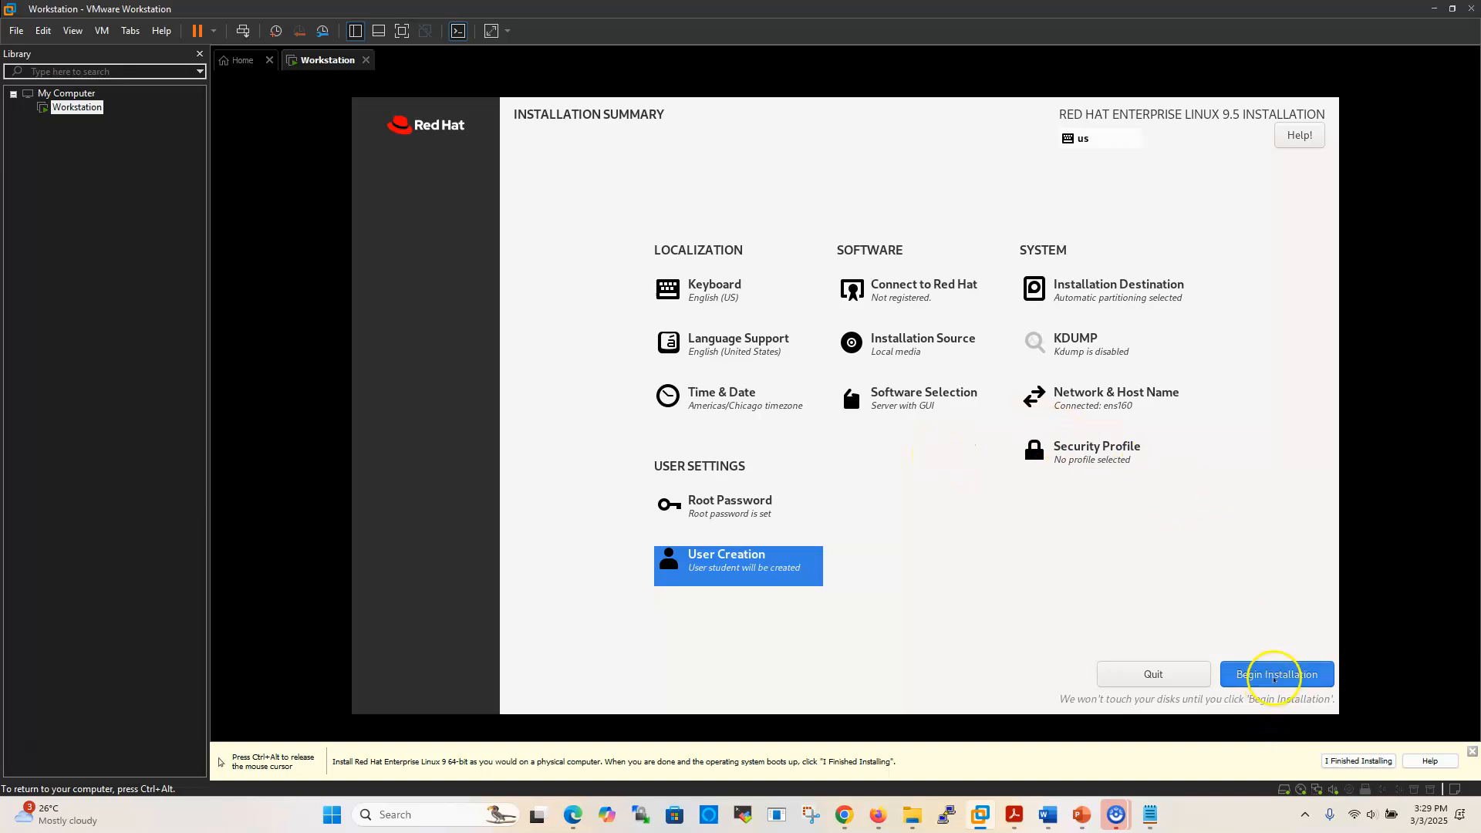
Begin the RHEL 9.5 installation, wait until it reports Complete!, and reboot the system
left_click(1273, 677)
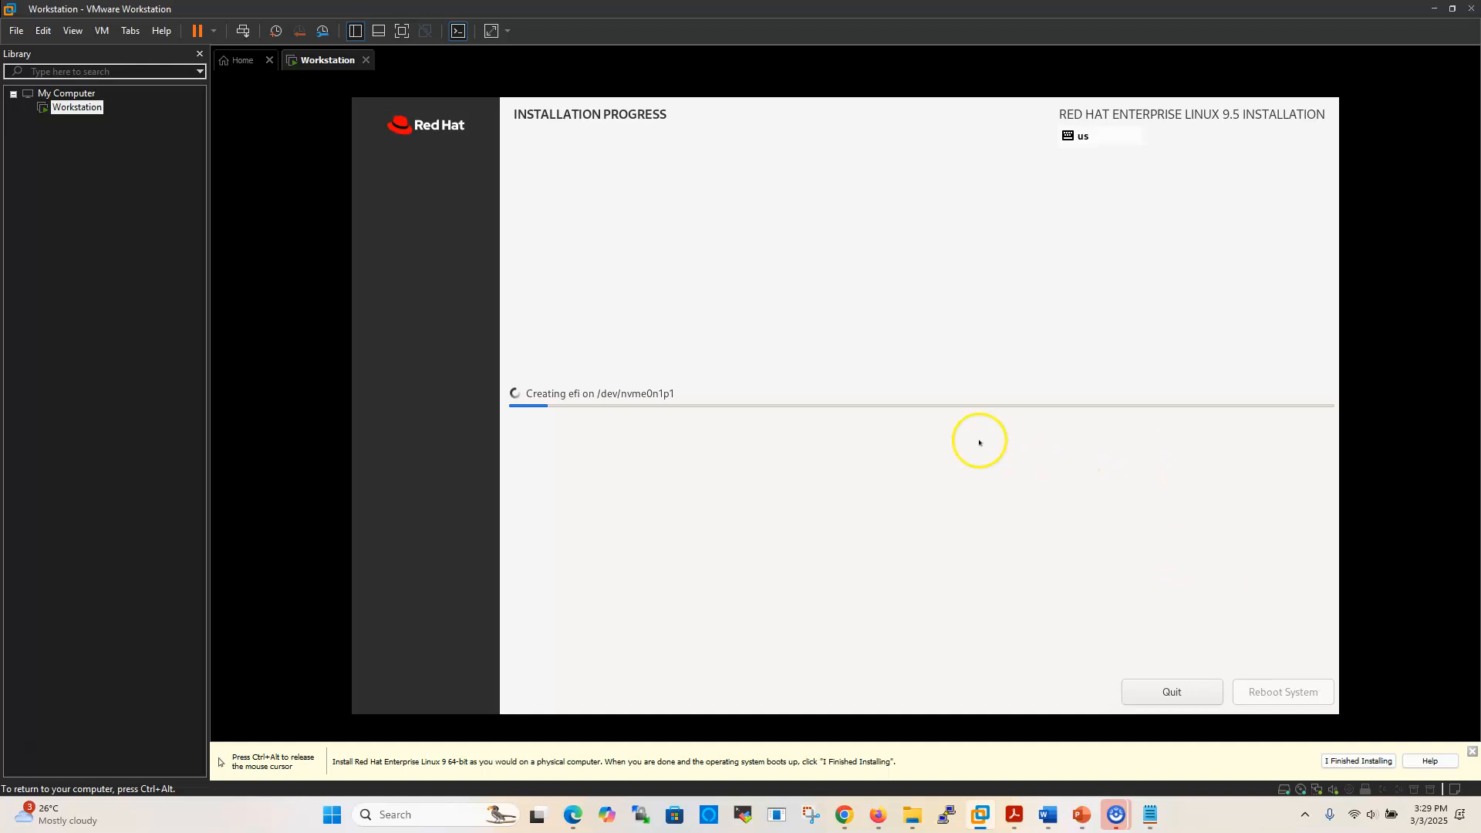
key("ctrl+alt")
left_click(1276, 719)
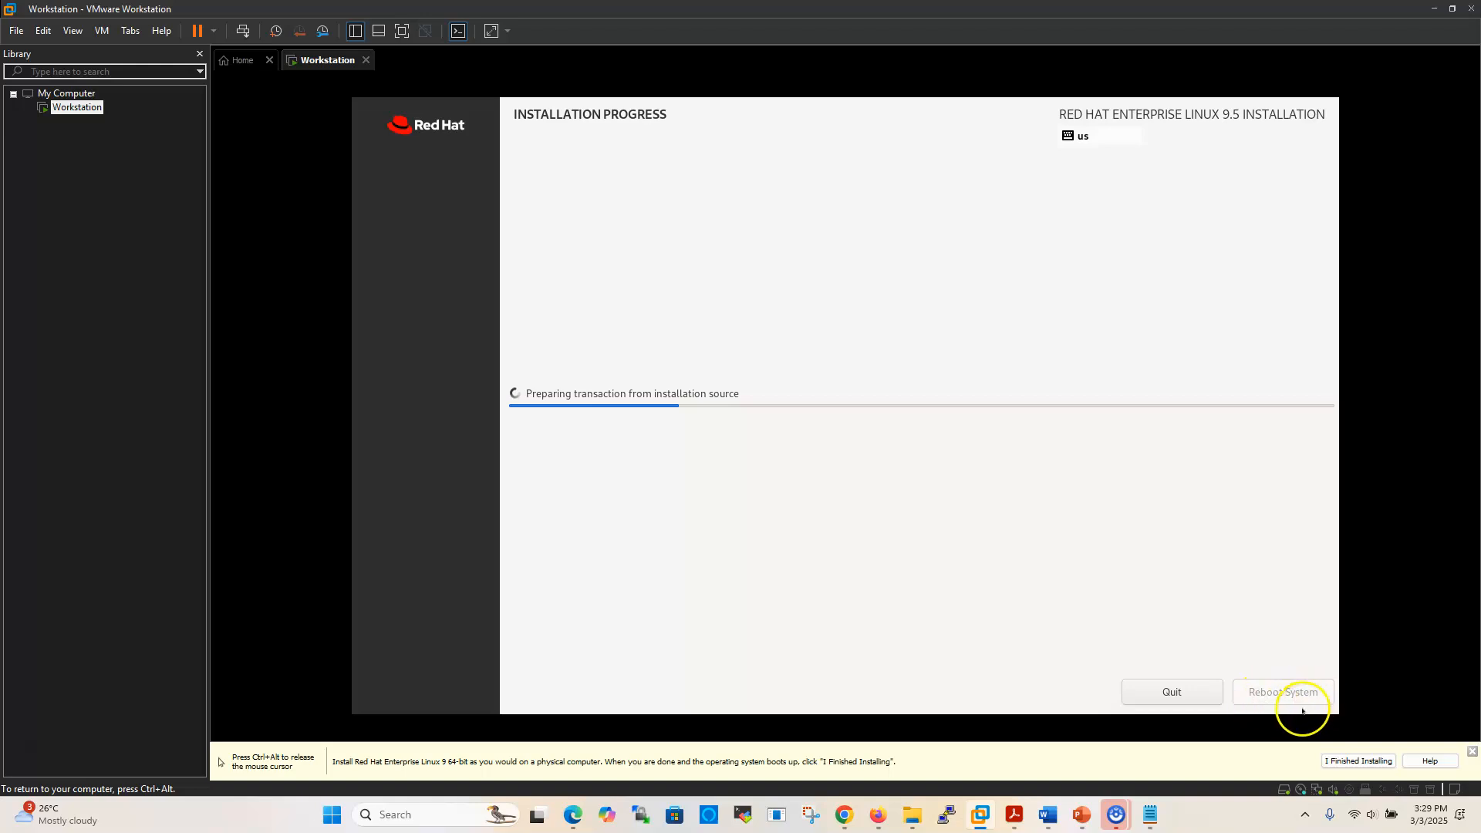
key("ctrl+alt")
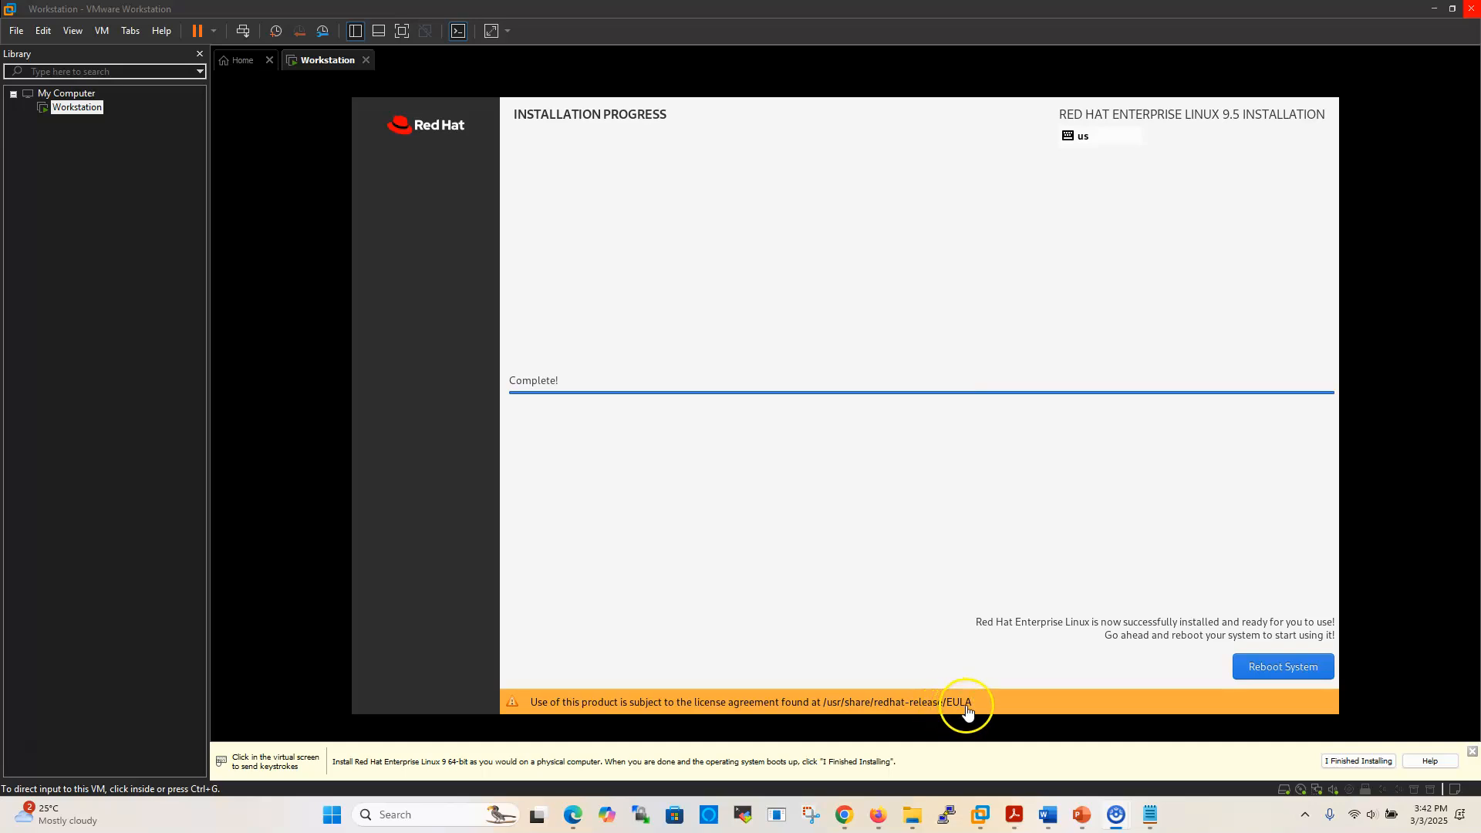
left_click(886, 704)
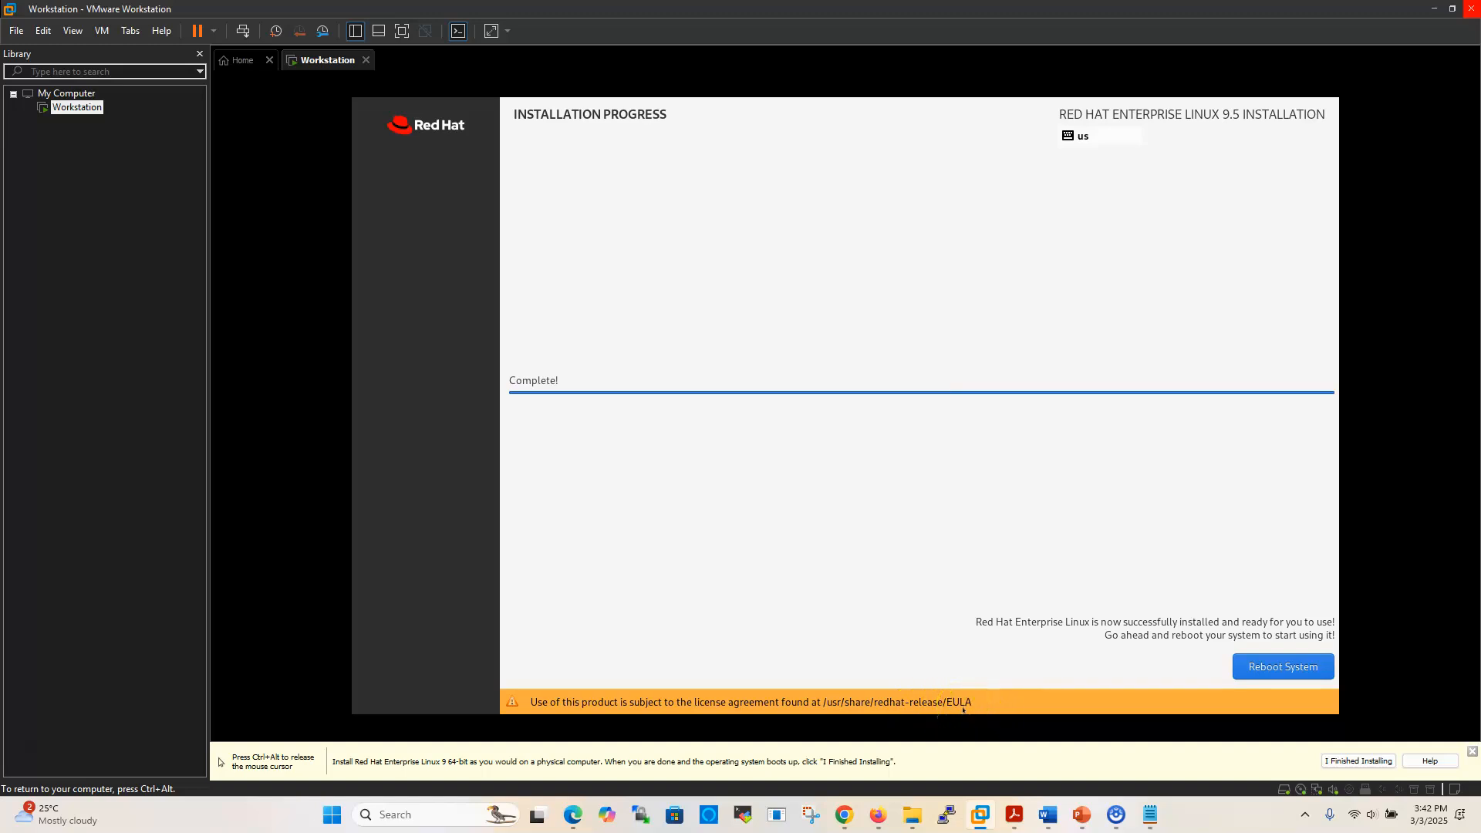
left_click(1285, 675)
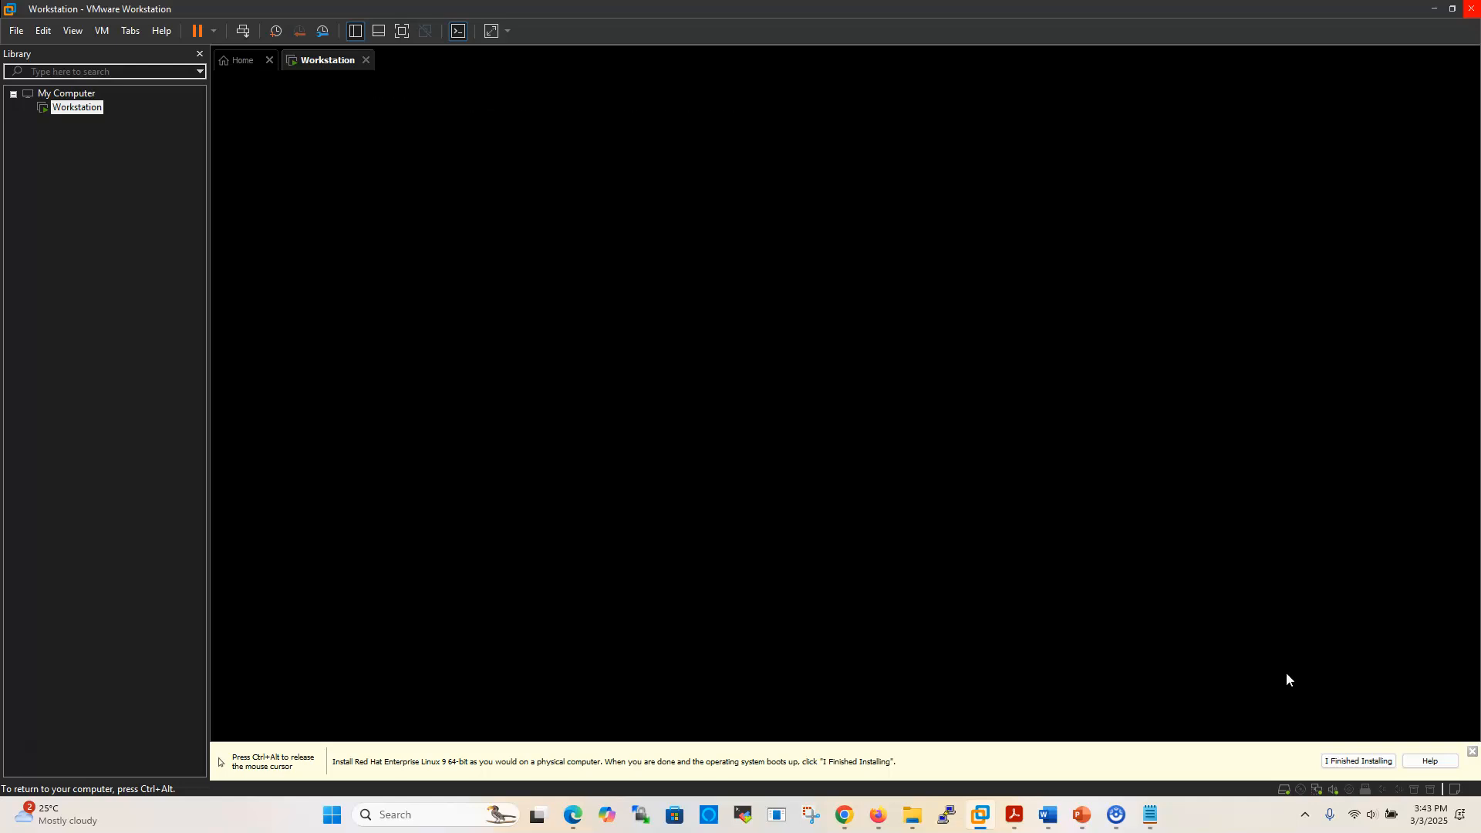
Let the VM reboot to the GNOME login screen that lists student user
left_click(1240, 674)
key("ctrl+alt")
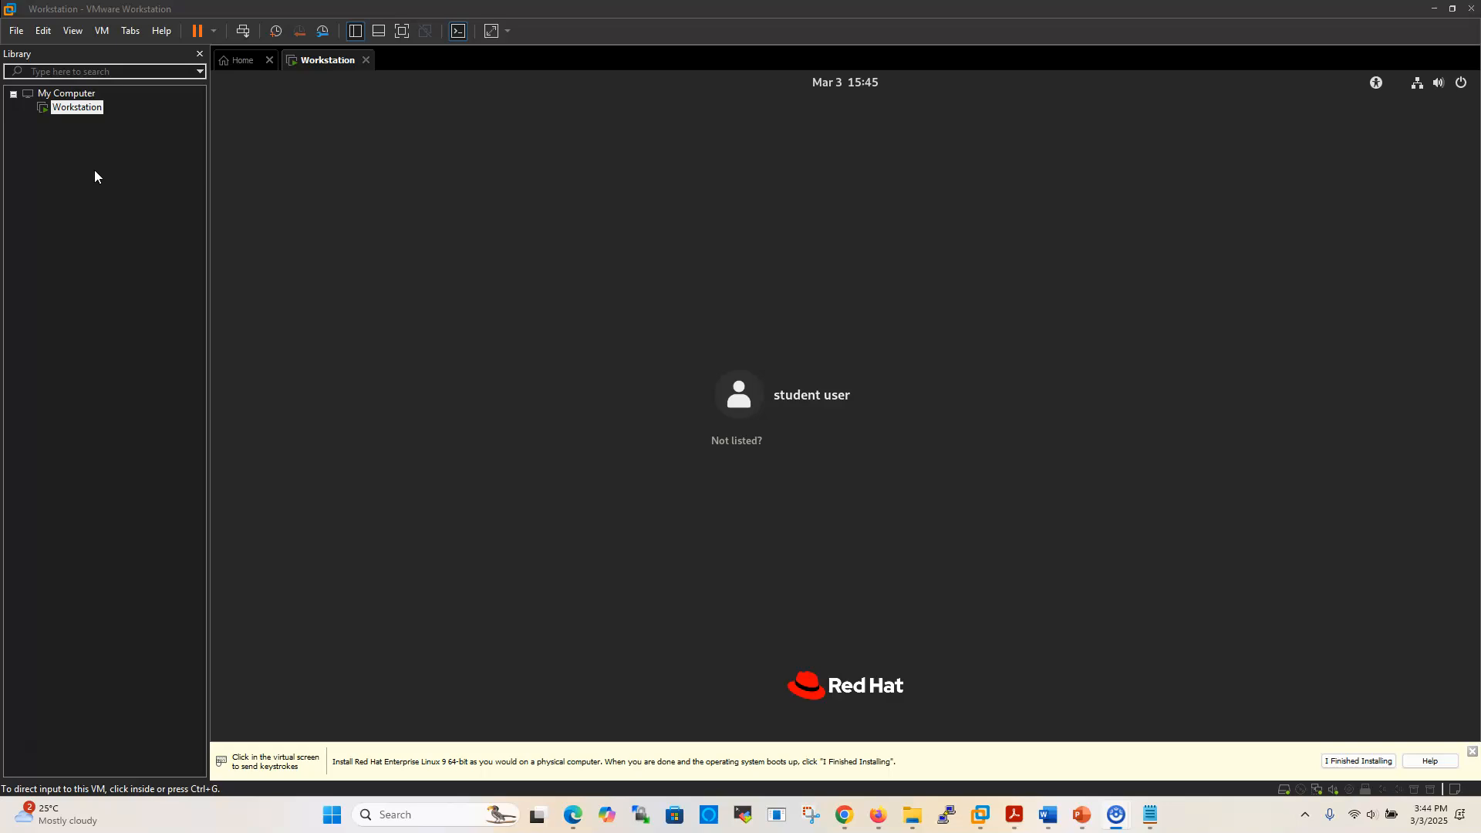
Create a Typical VM named Servera: install OS later, RHEL 9 64-bit, 20 GB split disk
left_click(15, 31)
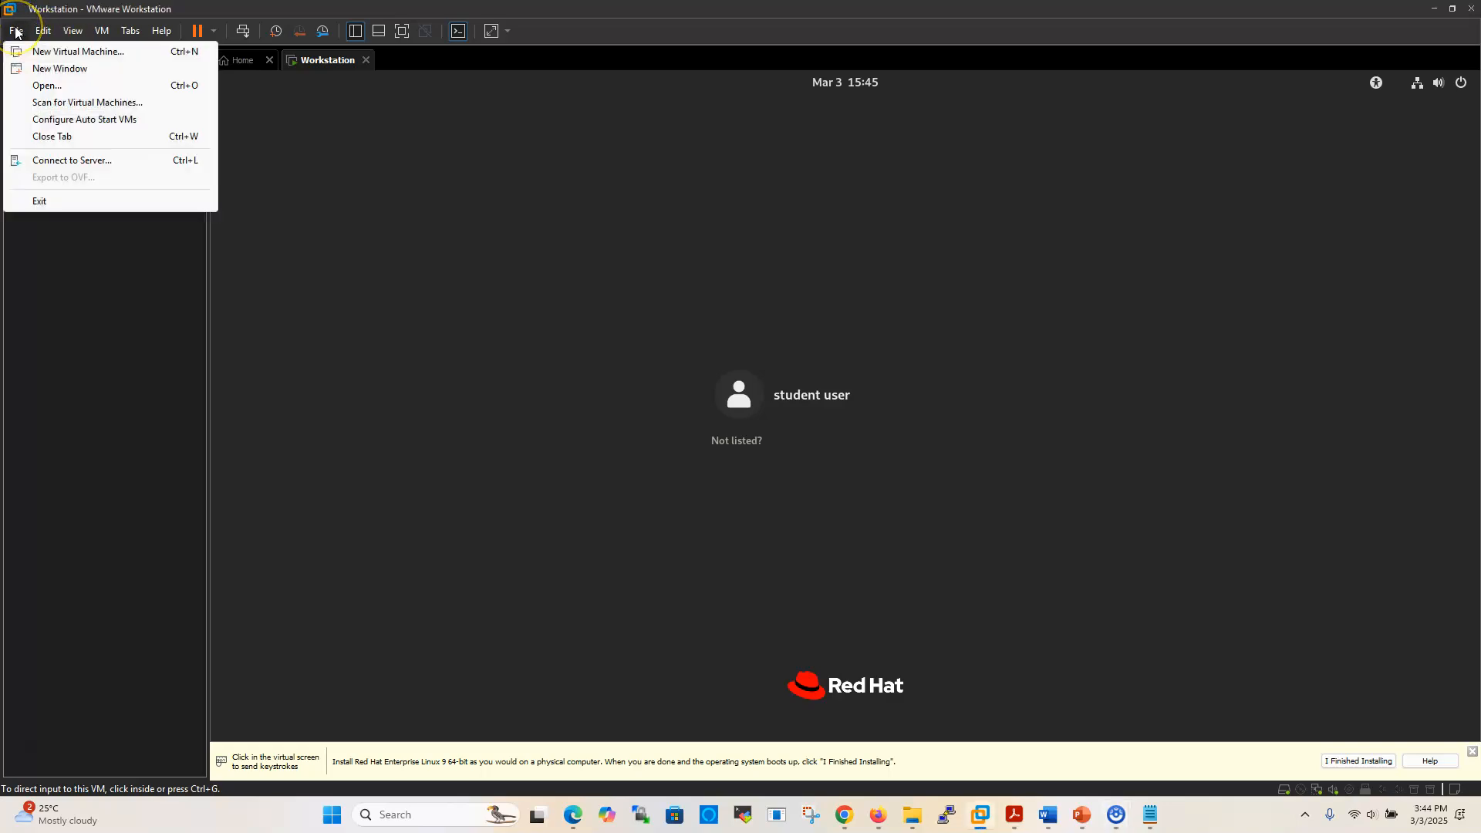
mouse_move(41, 46)
left_click(80, 51)
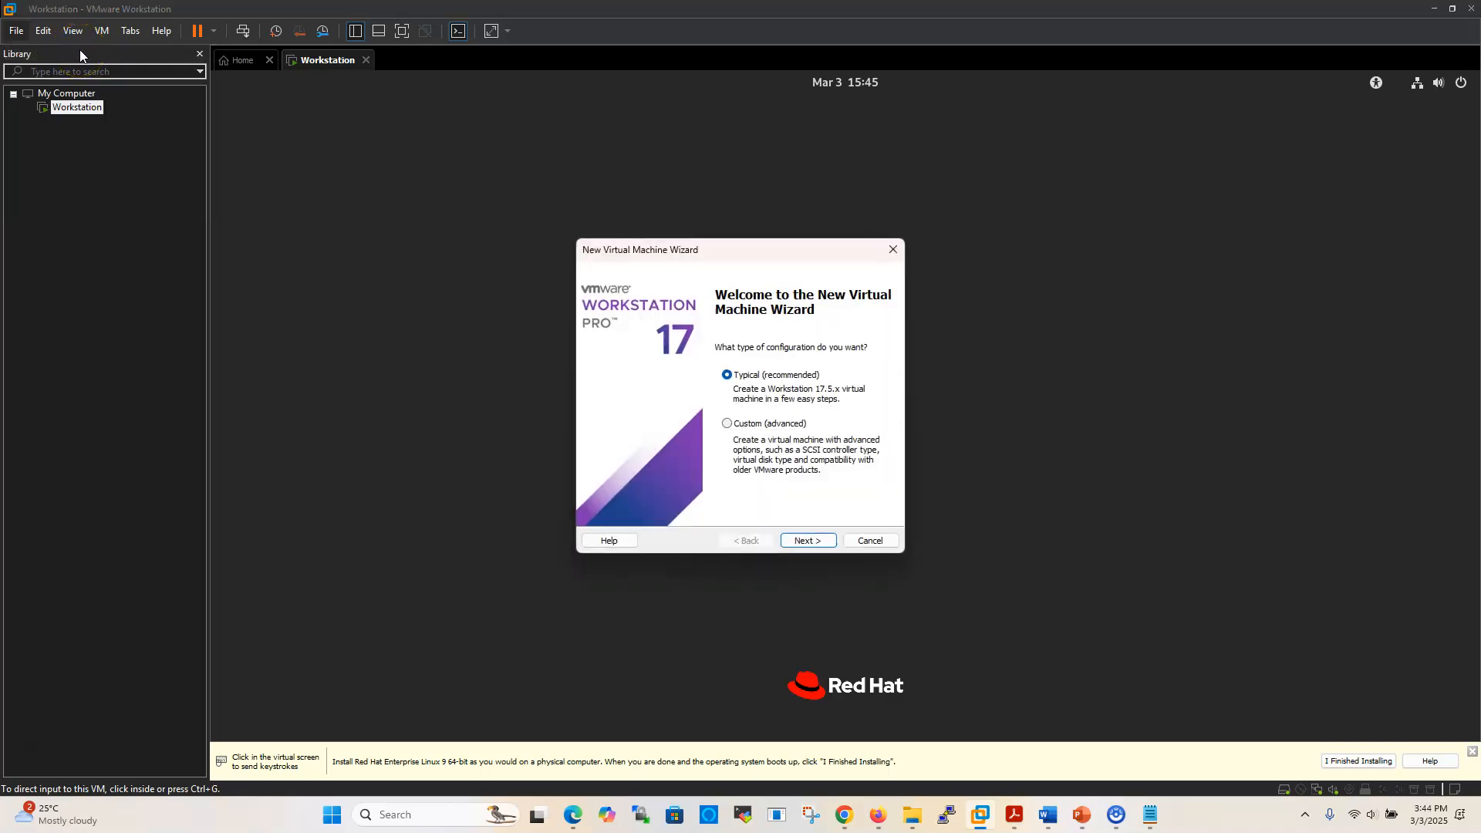
left_click(802, 543)
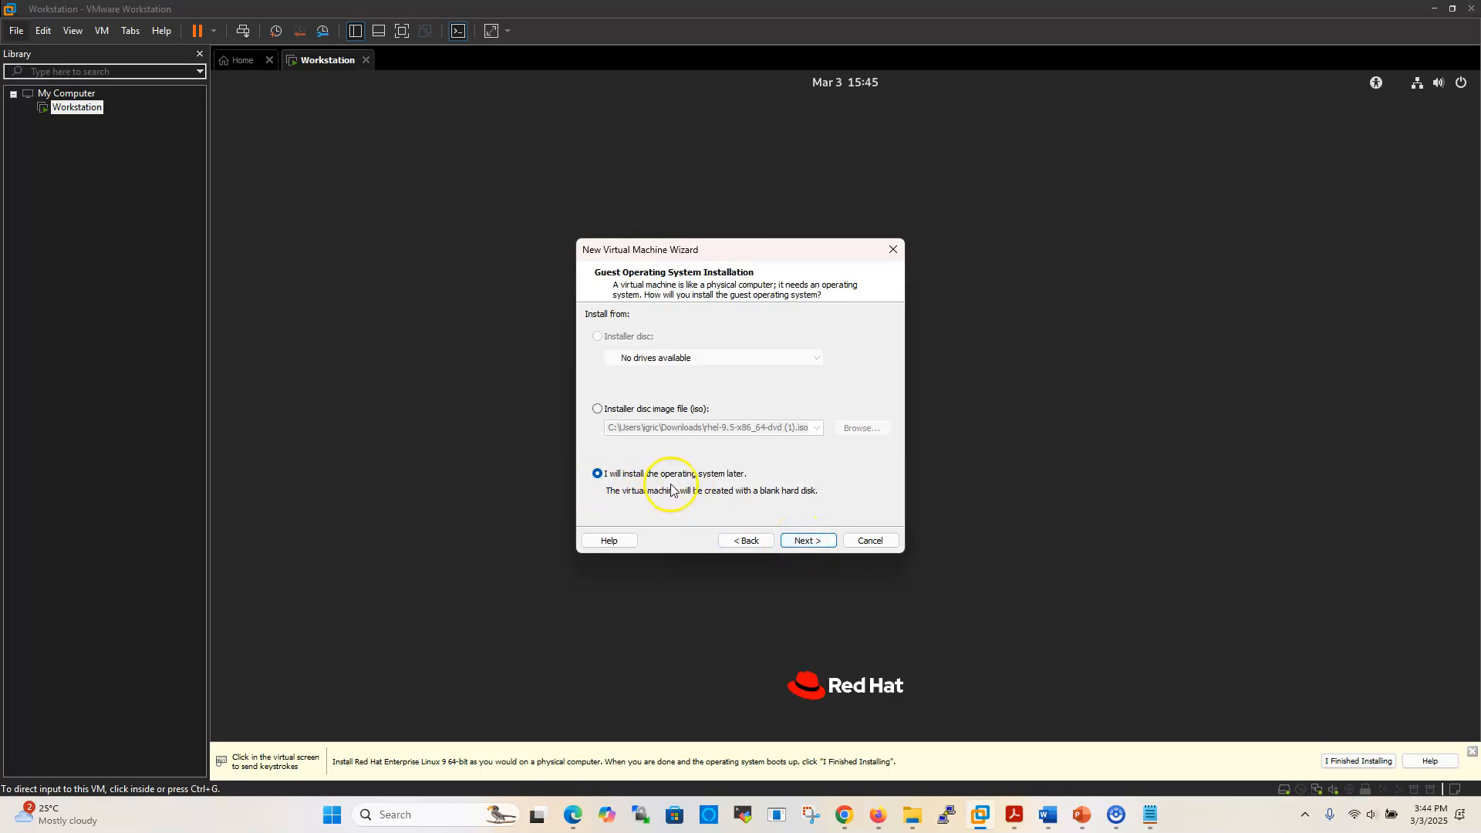
left_click(803, 542)
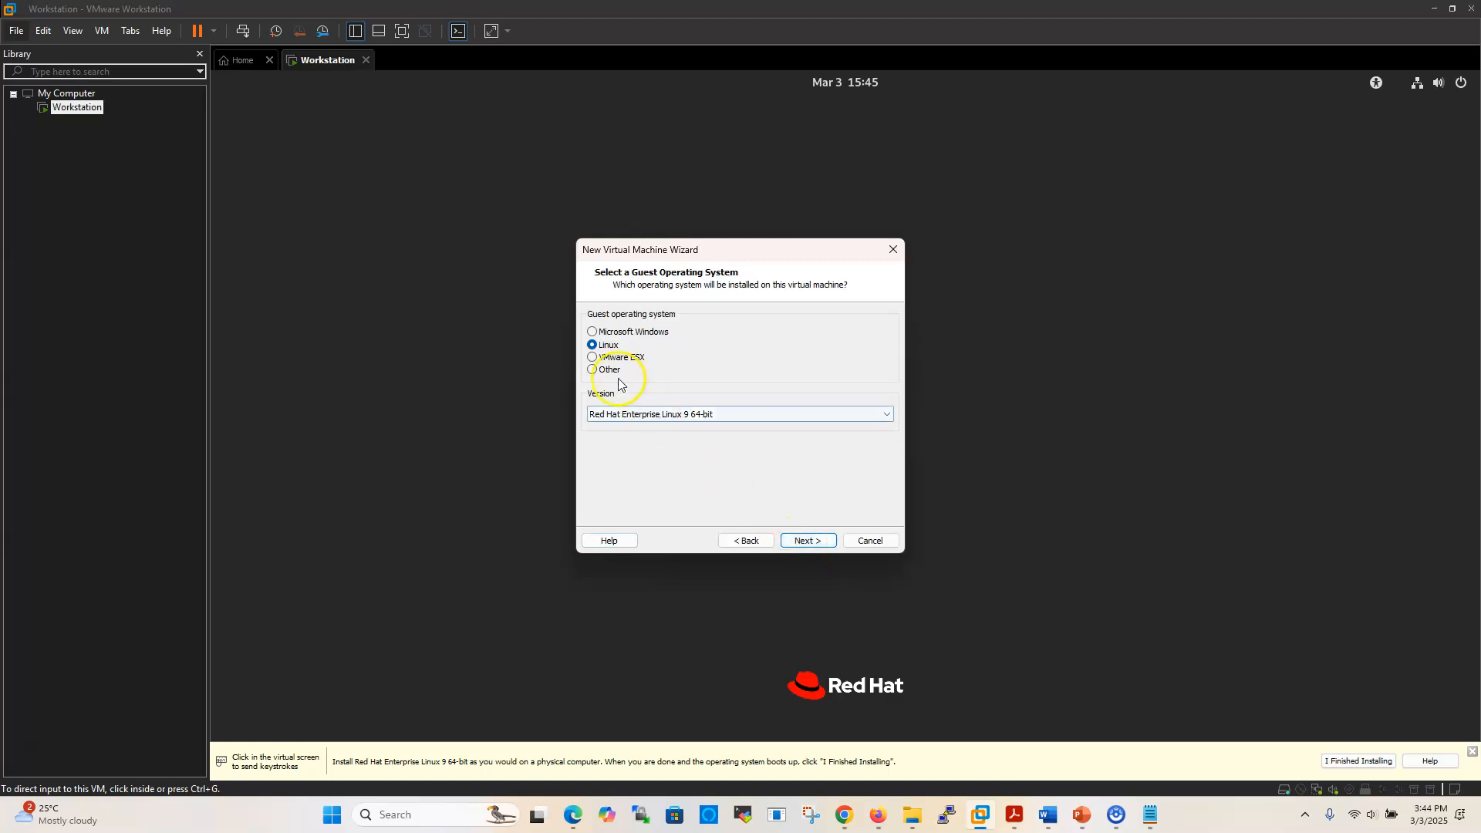
left_click(806, 540)
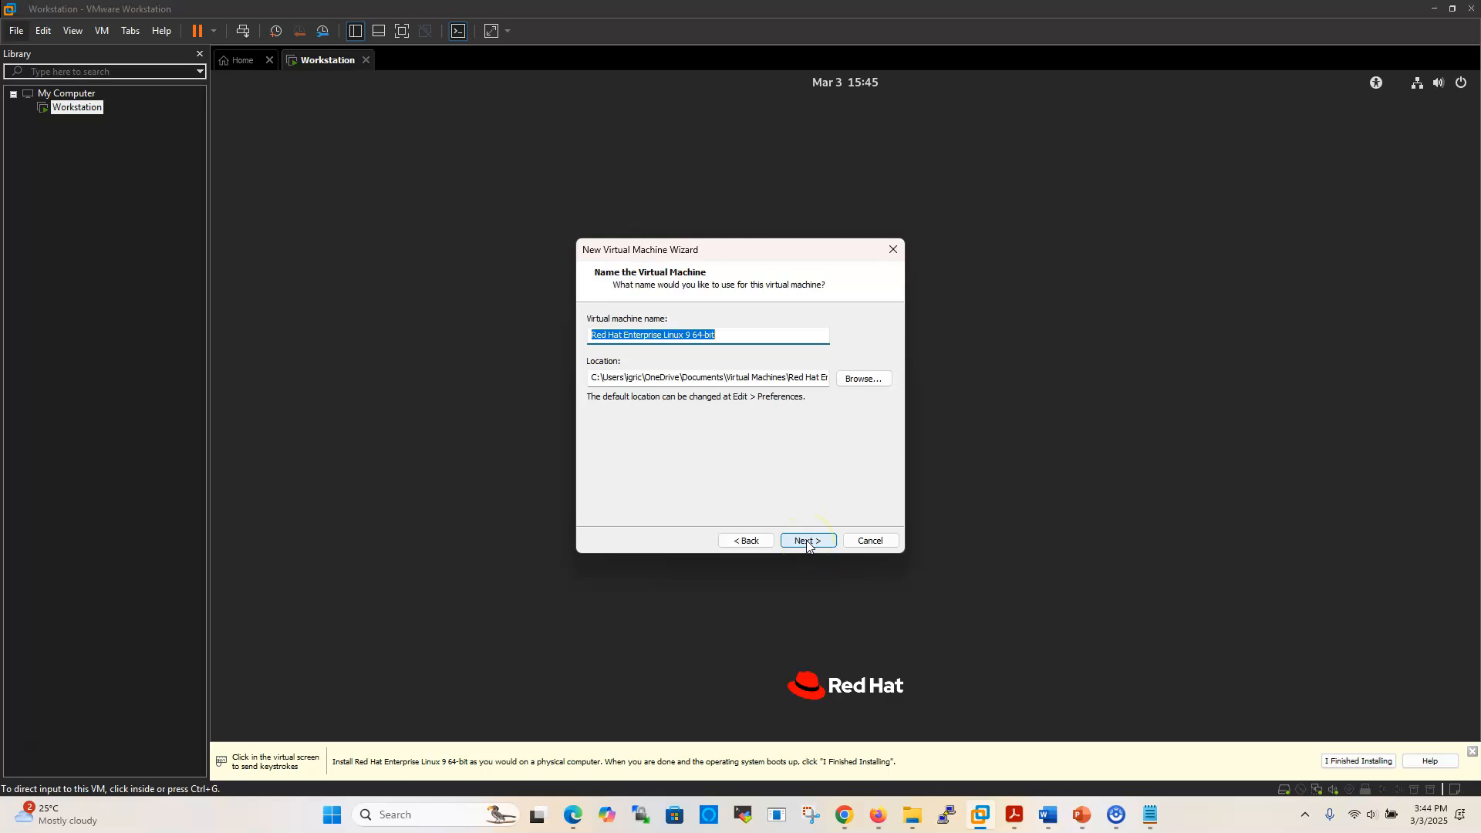
type("Sr")
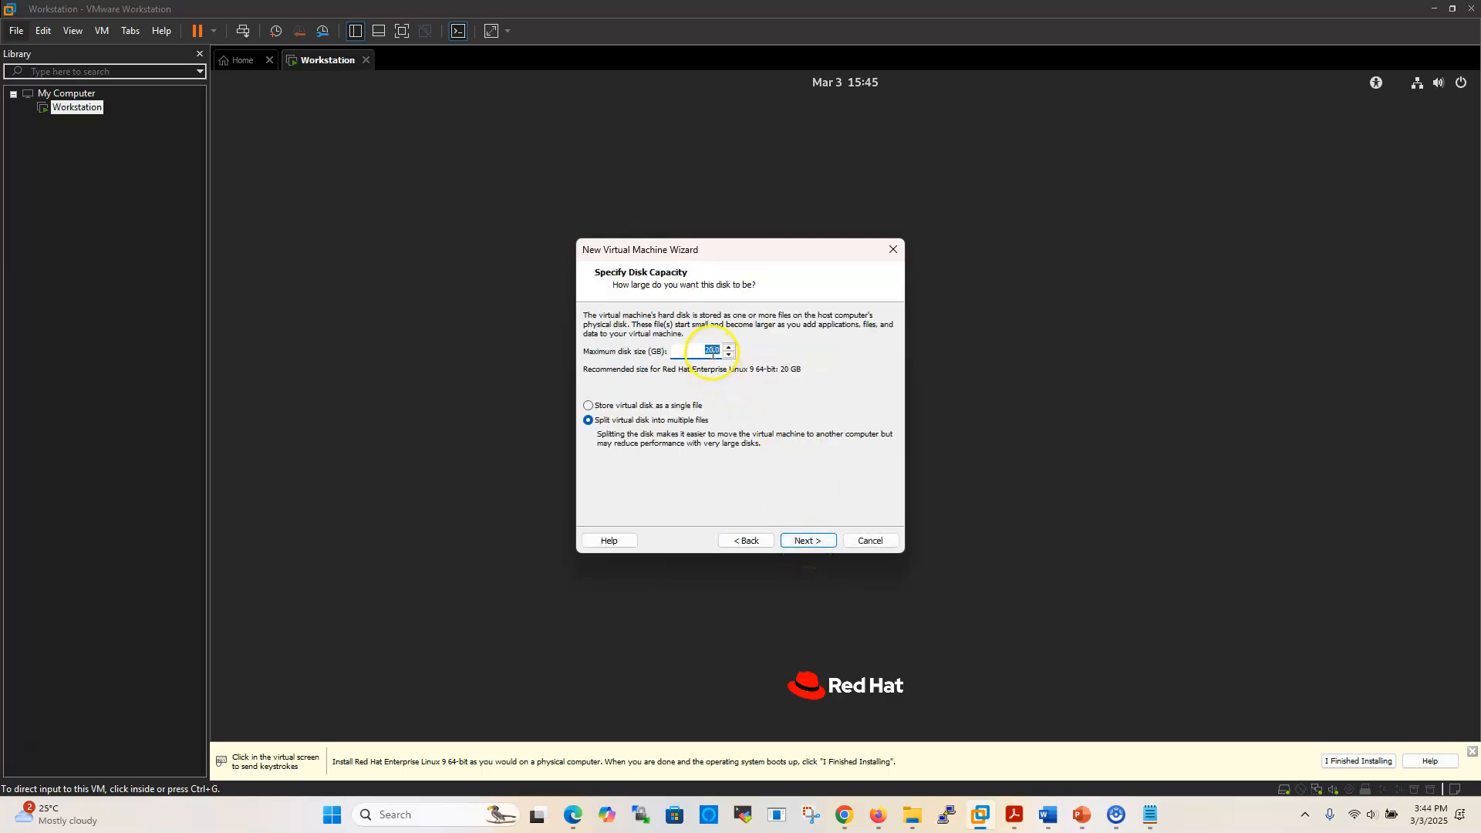
left_click(796, 543)
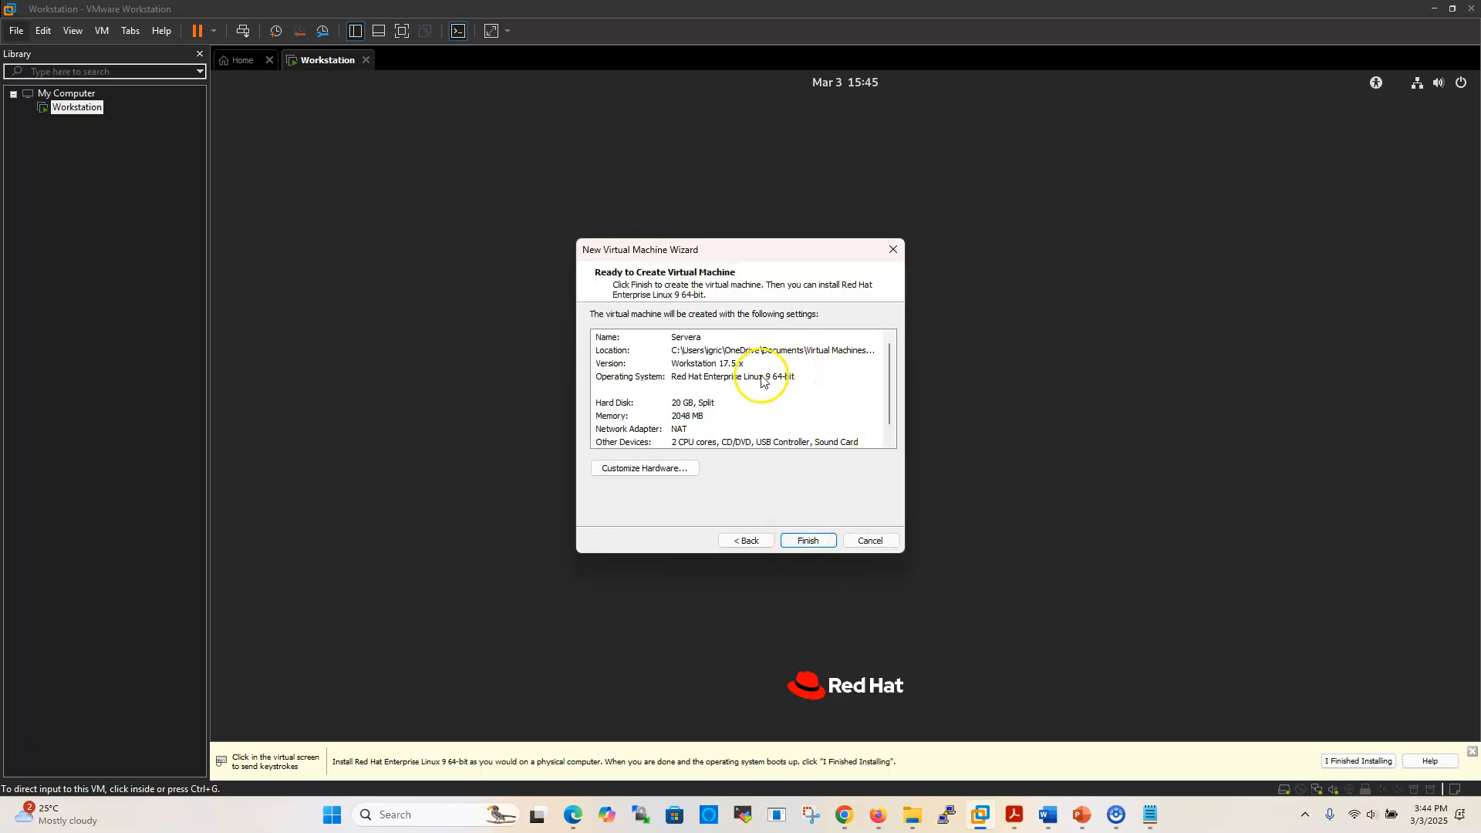
left_click(804, 543)
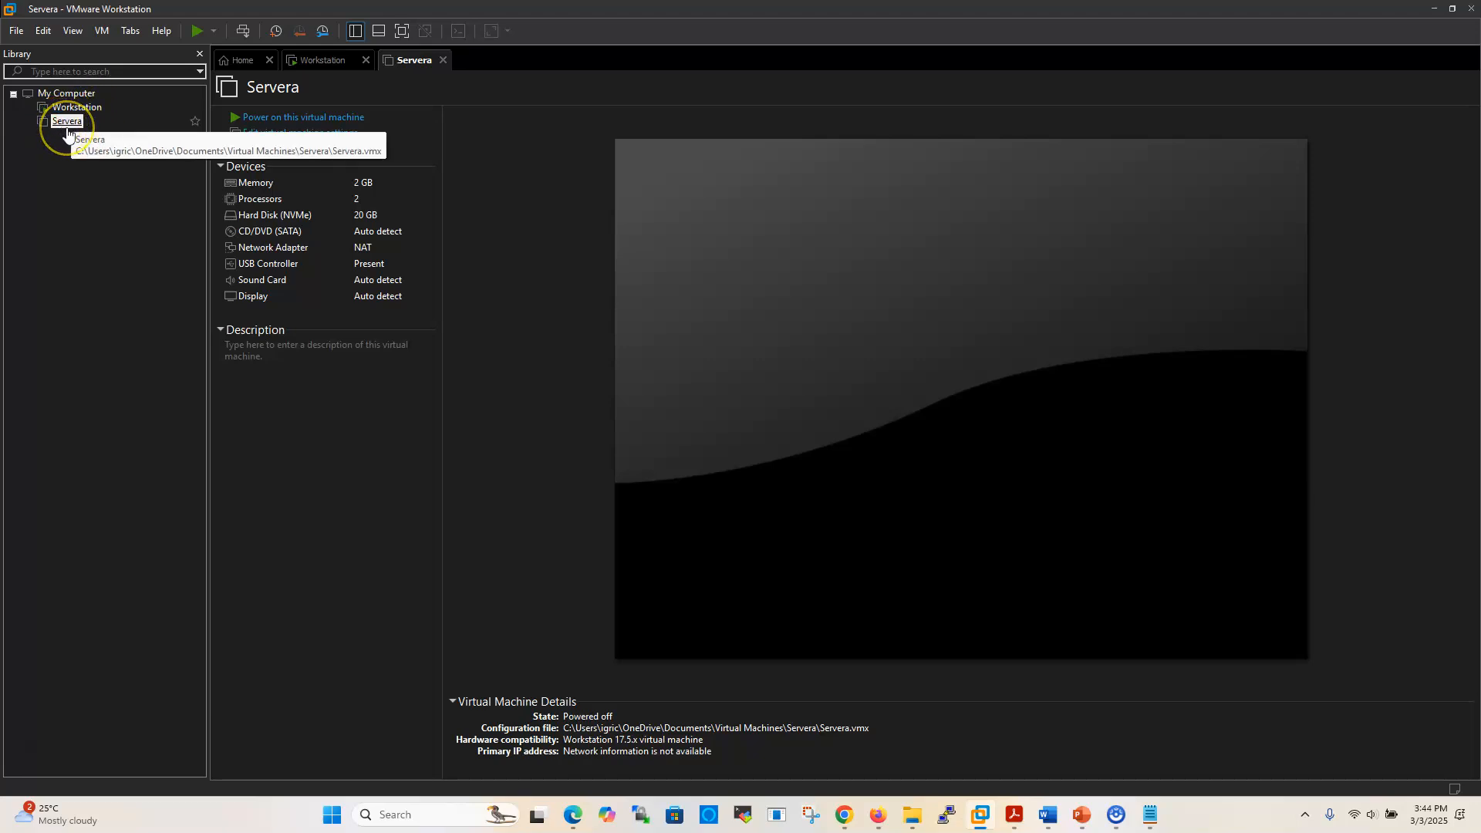
Point Servera's CD/DVD (SATA) drive at the RHEL 9.5 ISO image file
double_click(279, 229)
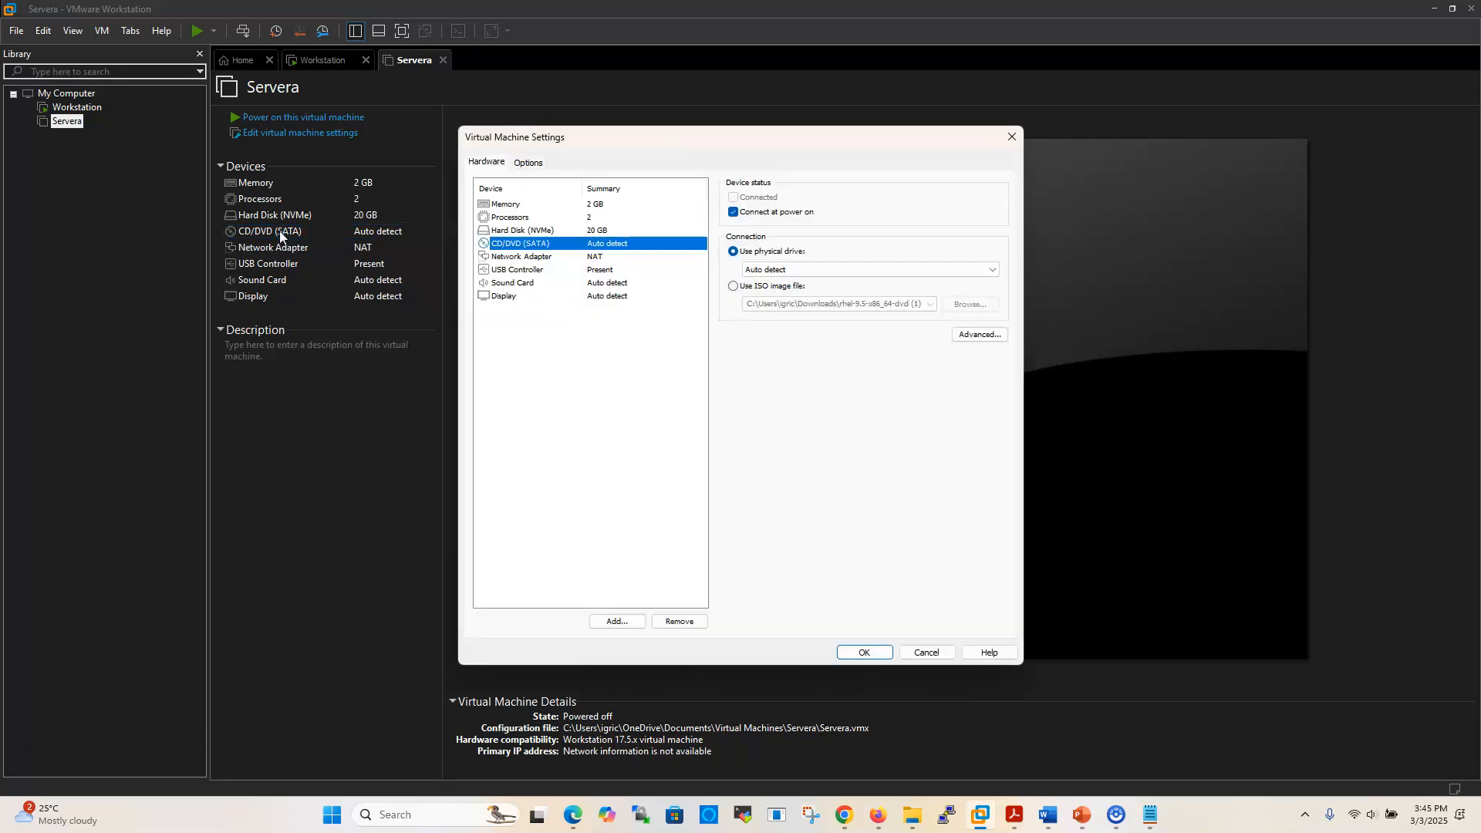
left_click(732, 290)
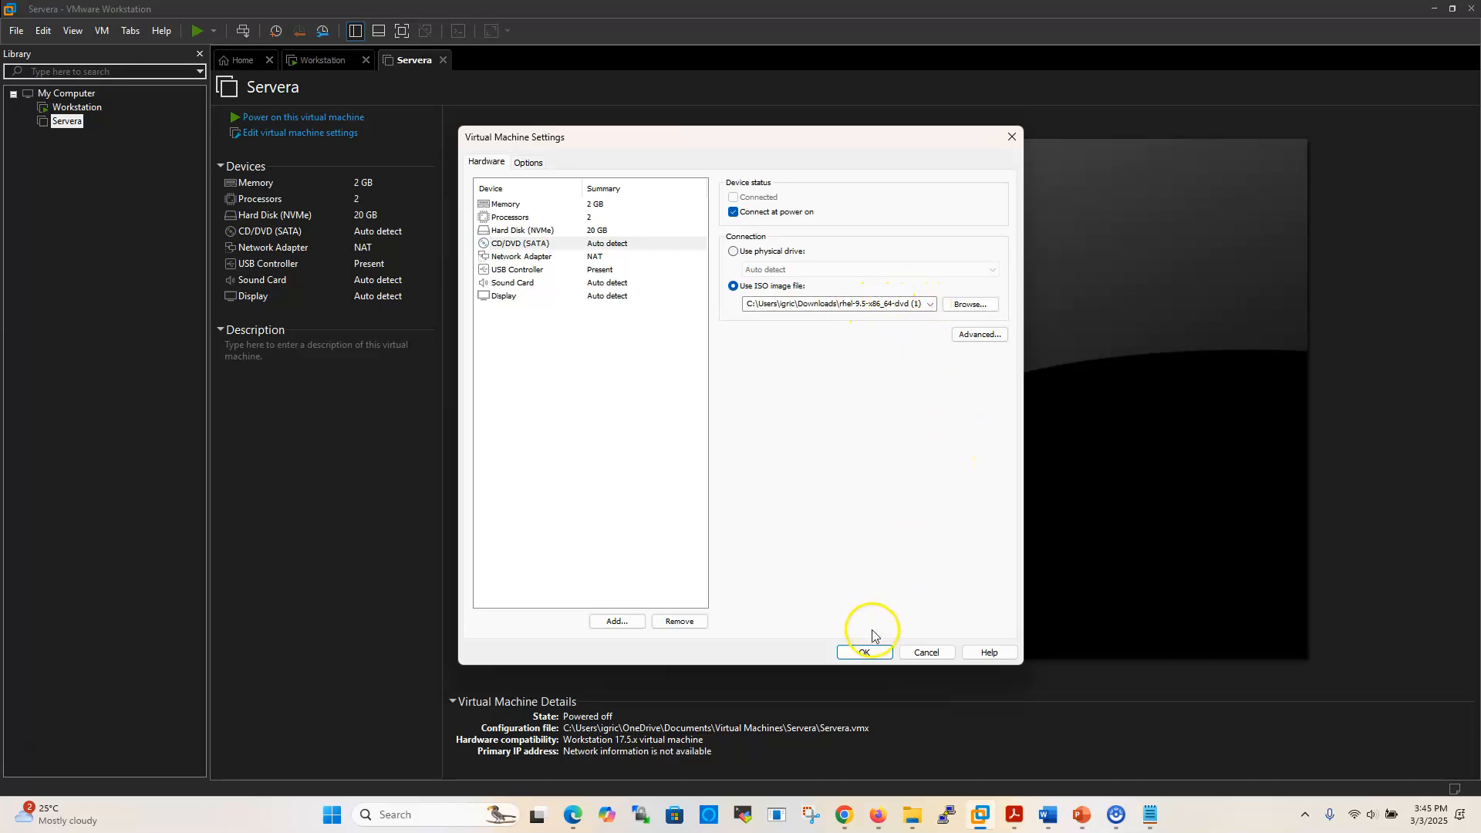
left_click(862, 655)
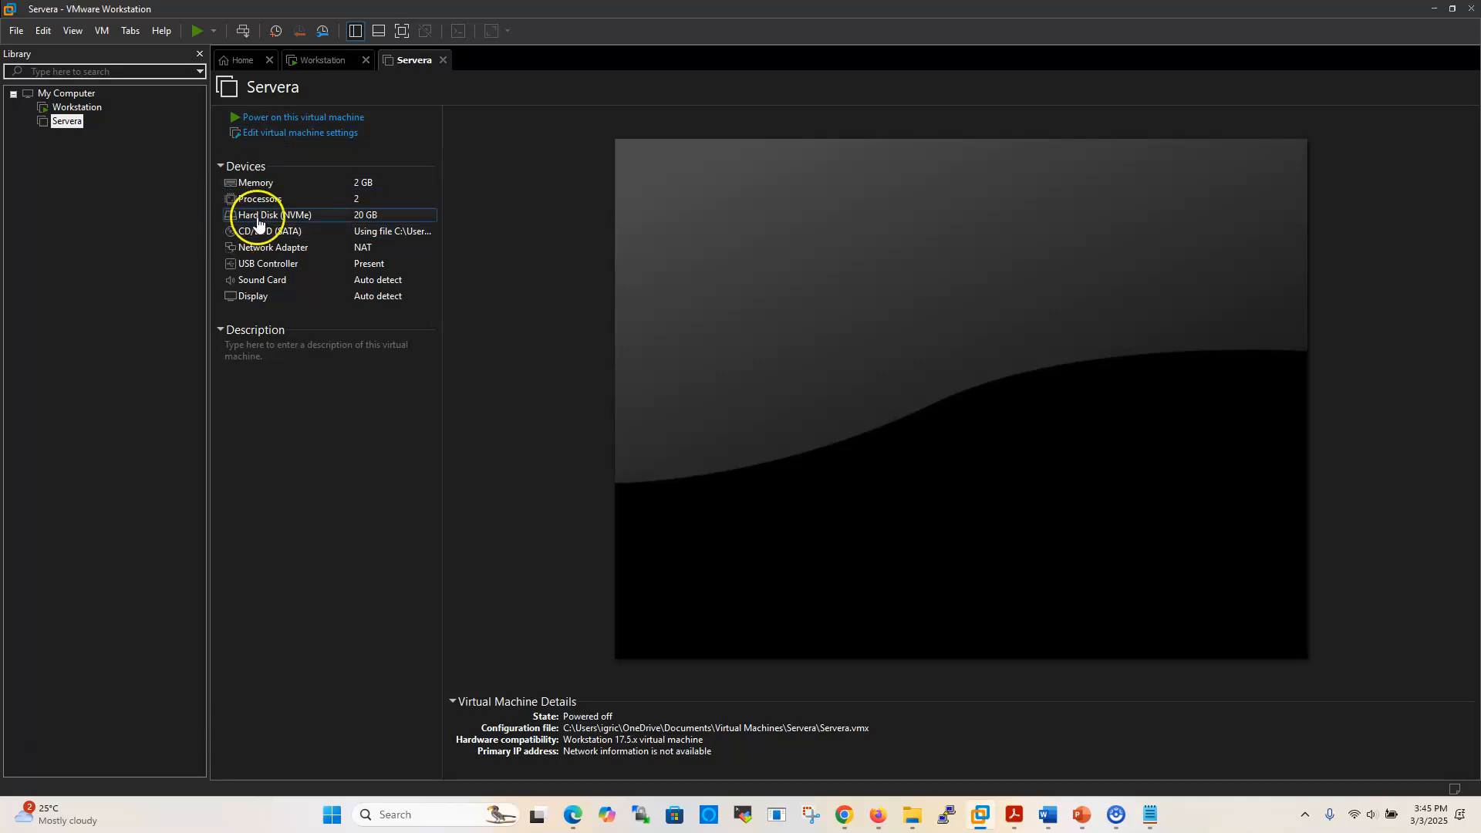
Lower Servera's memory from 2 GB to 1 GB (1024 MB) and save the setting
left_click(355, 188)
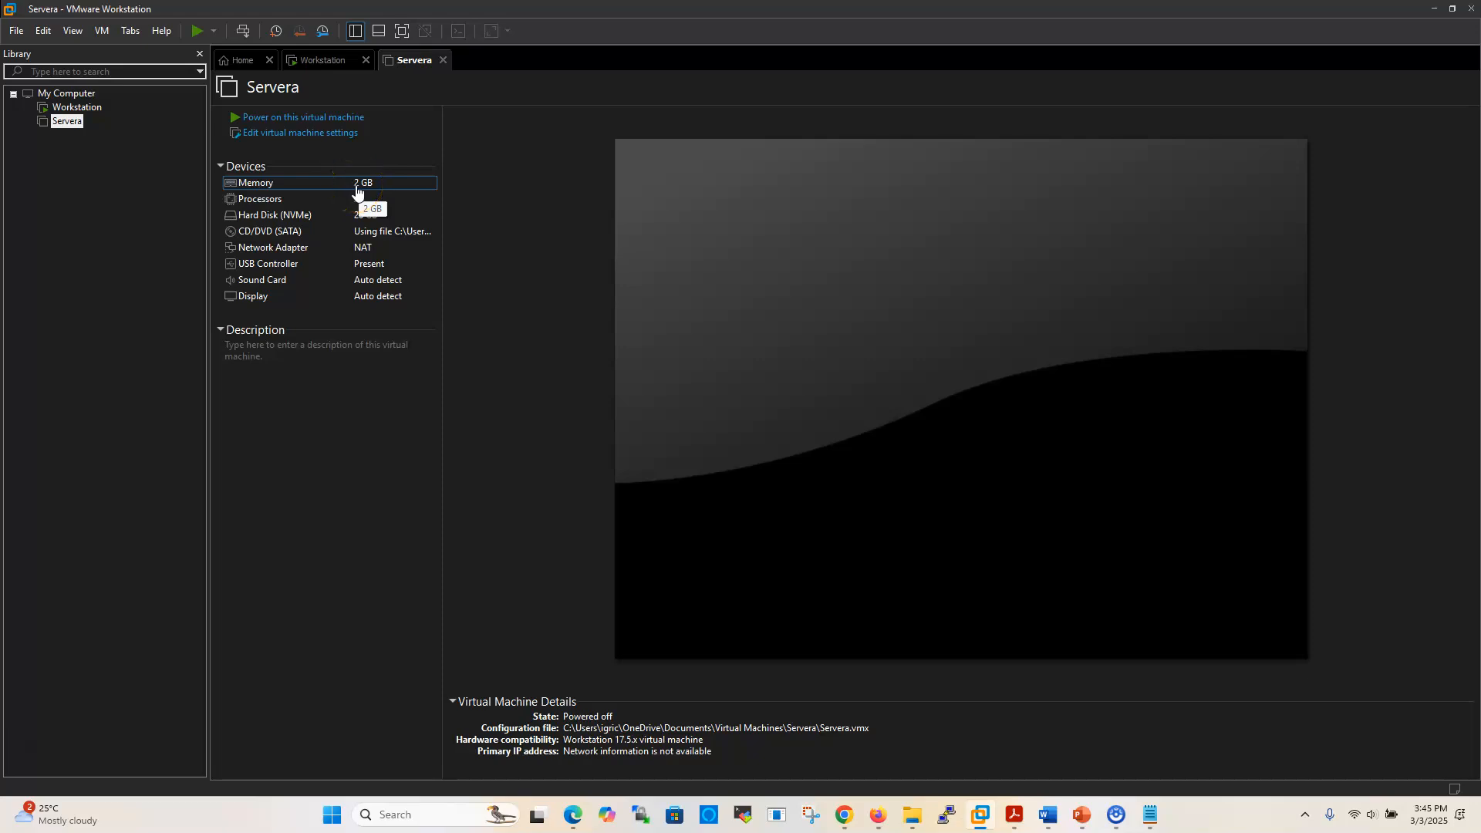
double_click(355, 187)
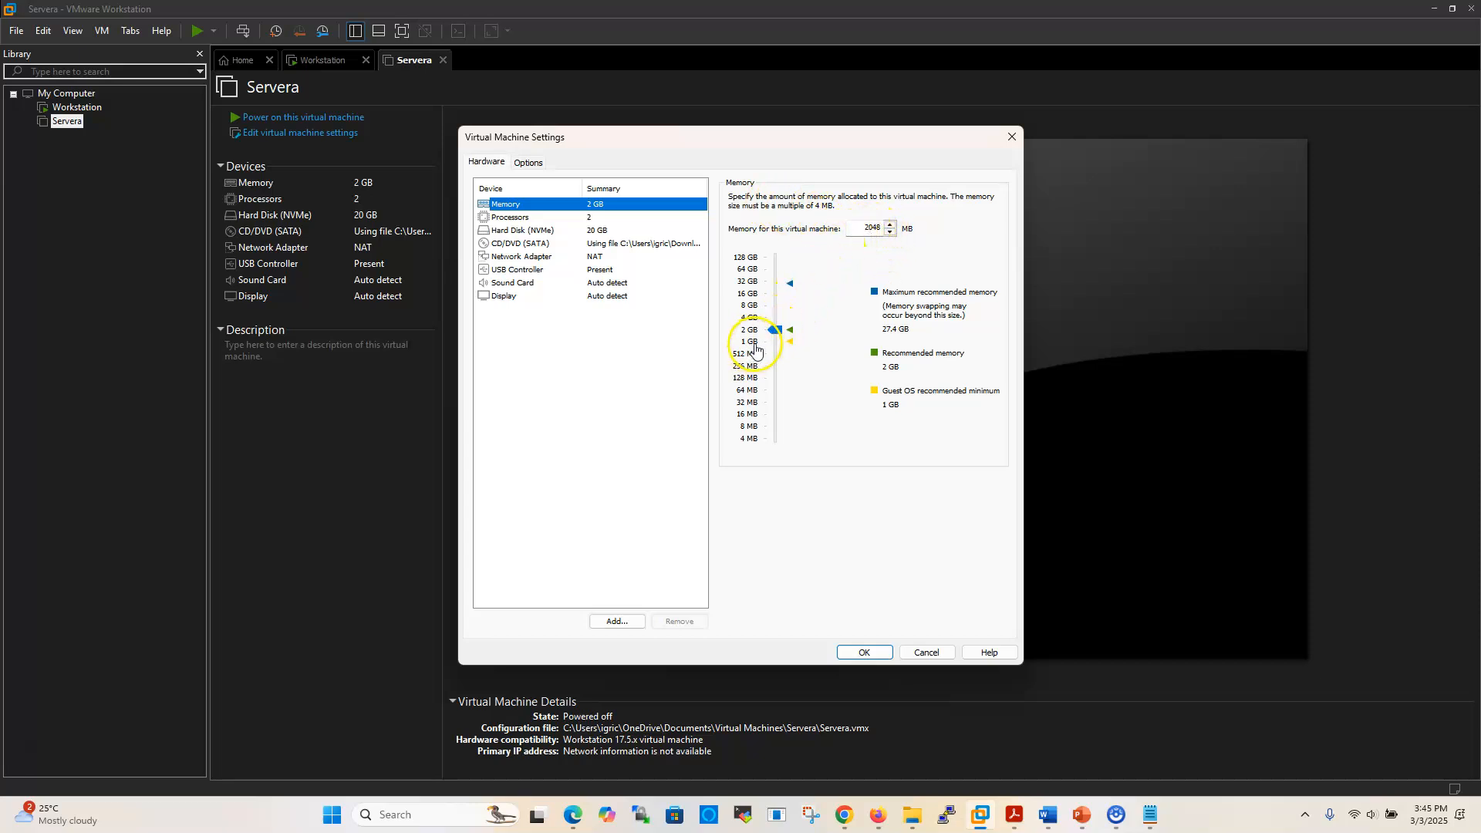
left_click(756, 349)
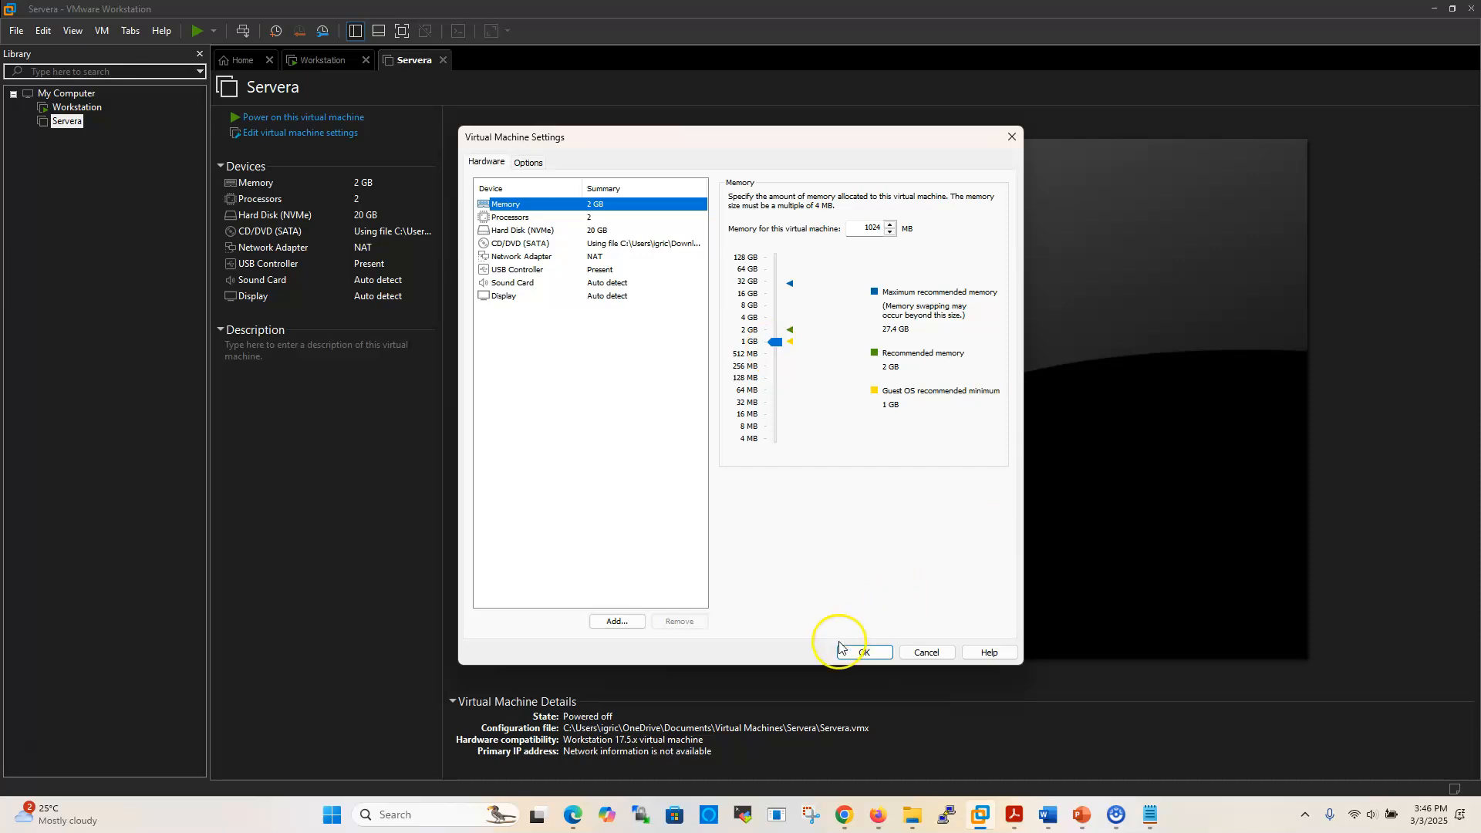
left_click(862, 653)
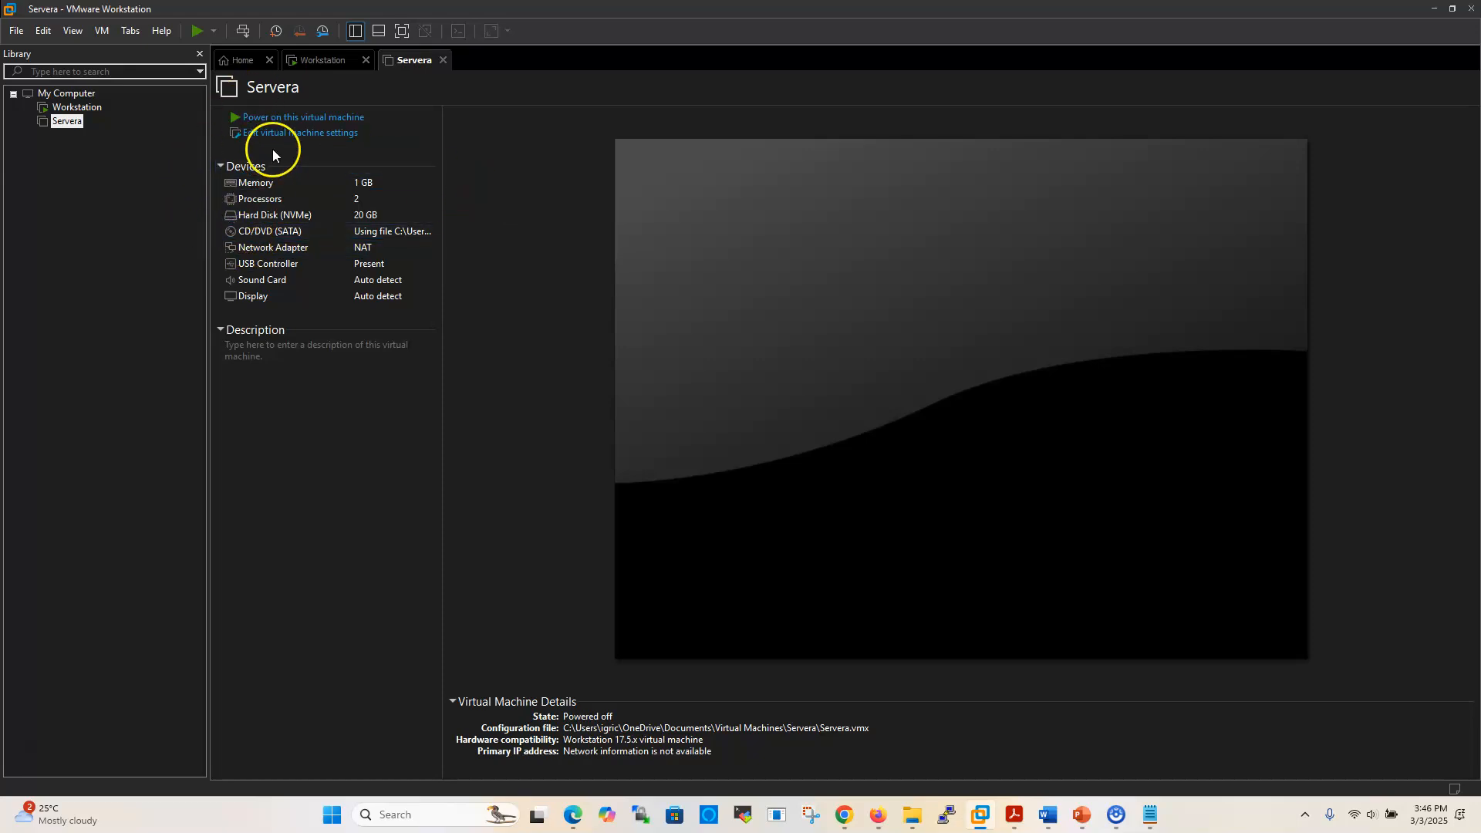
Power on Servera and boot the 'Install Red Hat Enterprise Linux 9.5' menu entry
left_click(311, 121)
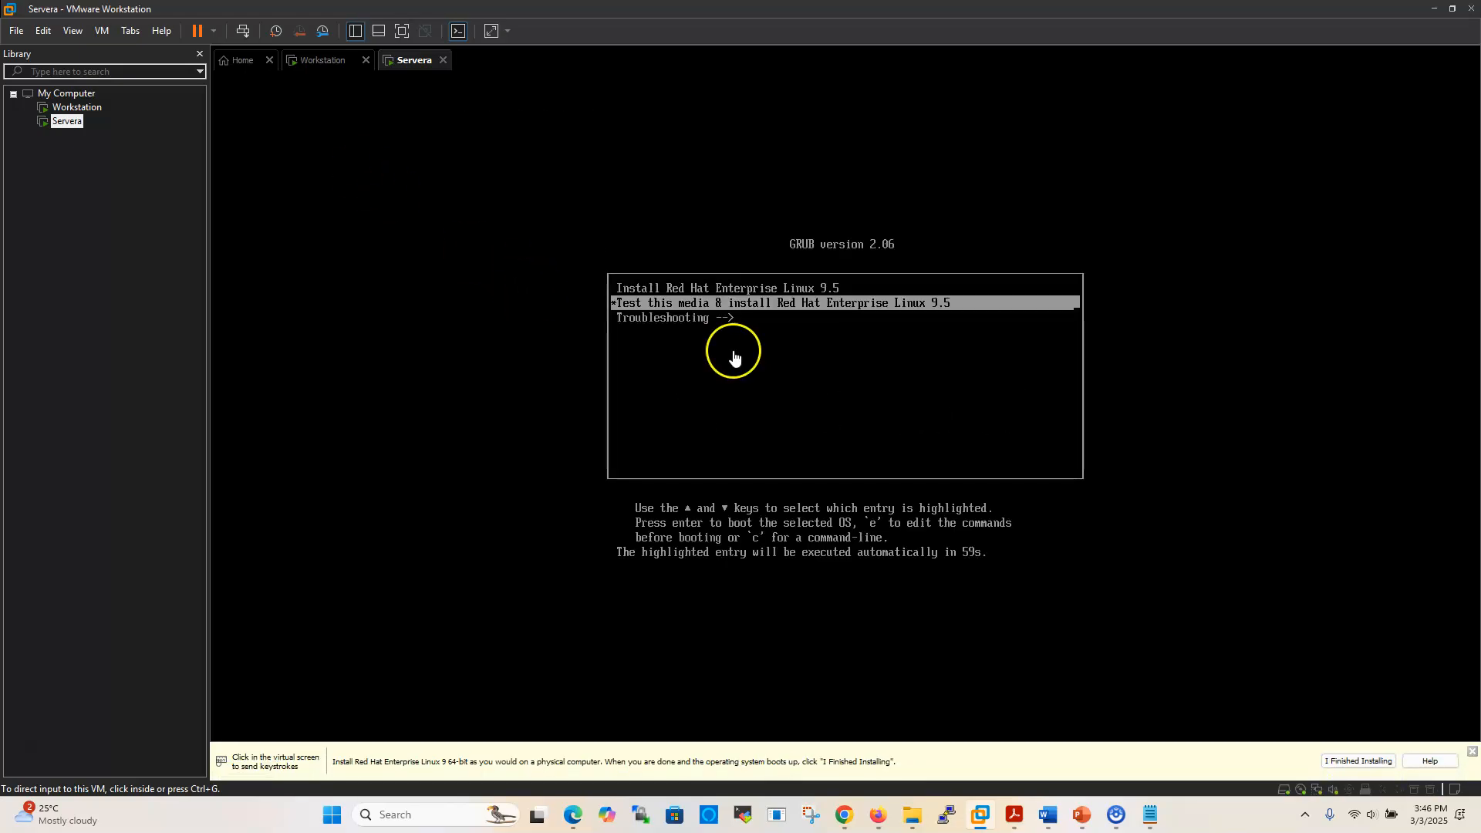
left_click(821, 368)
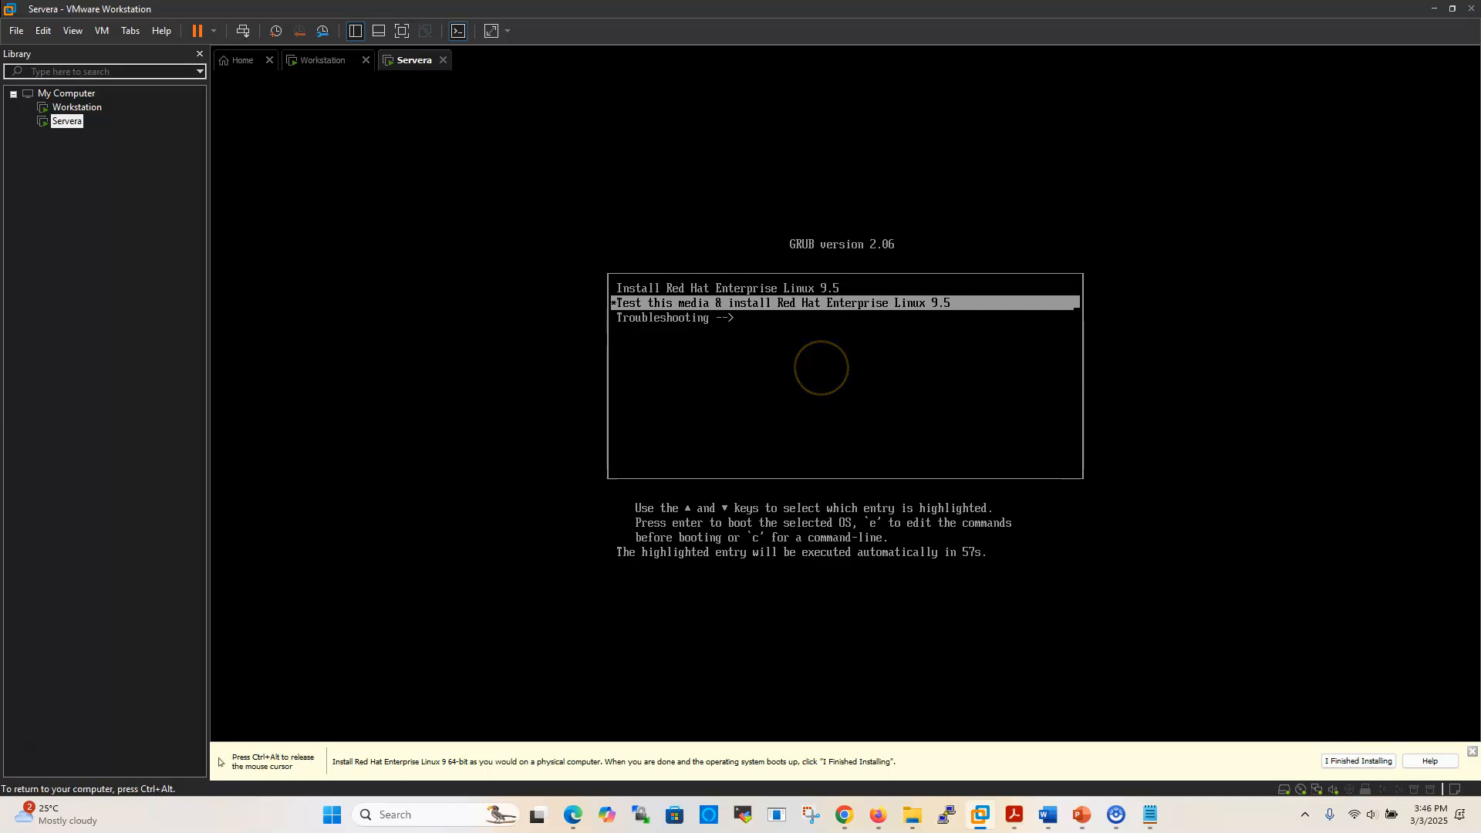
key("Up")
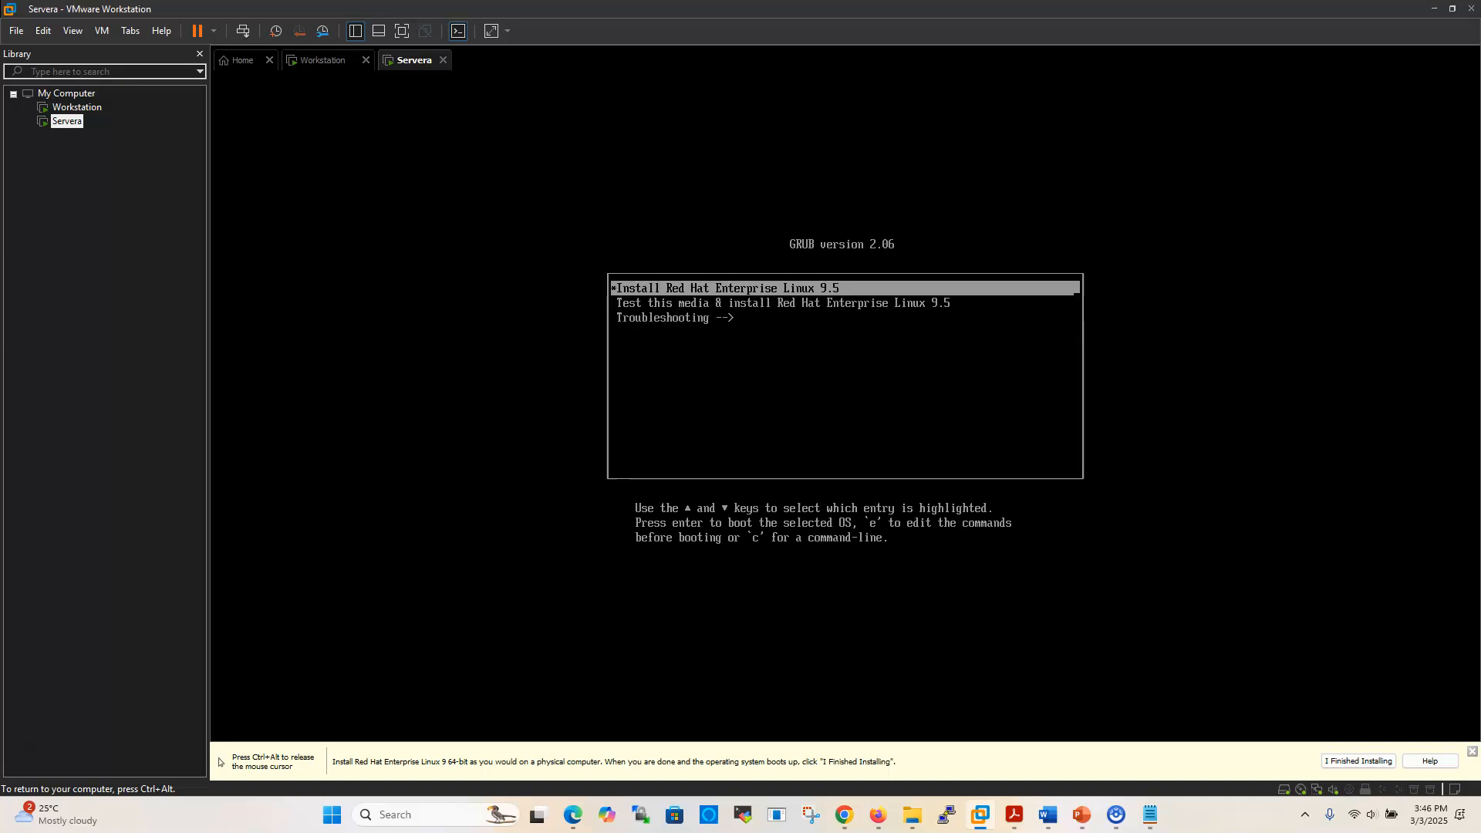
key("Return")
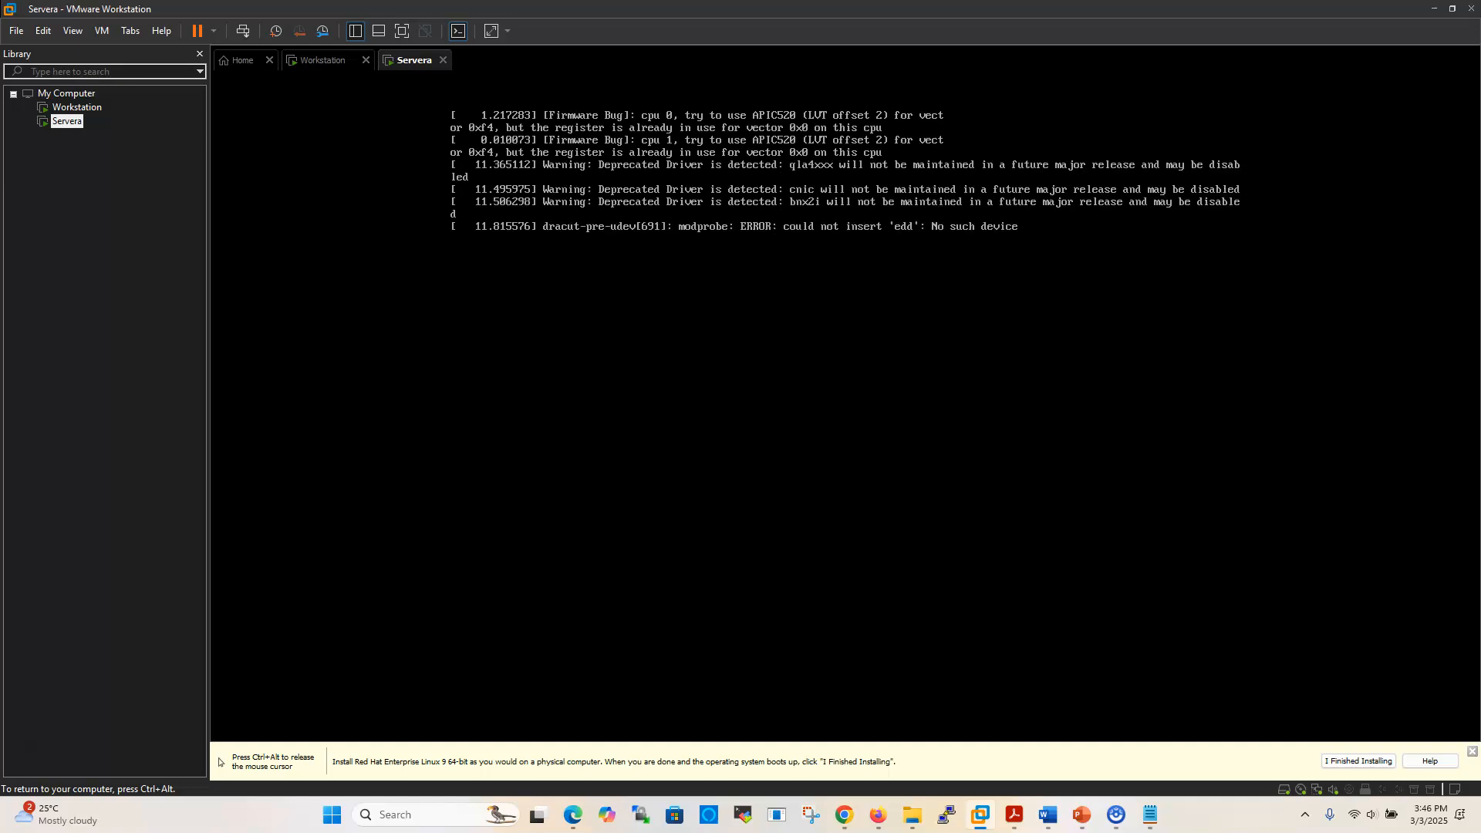
key("ctrl+alt")
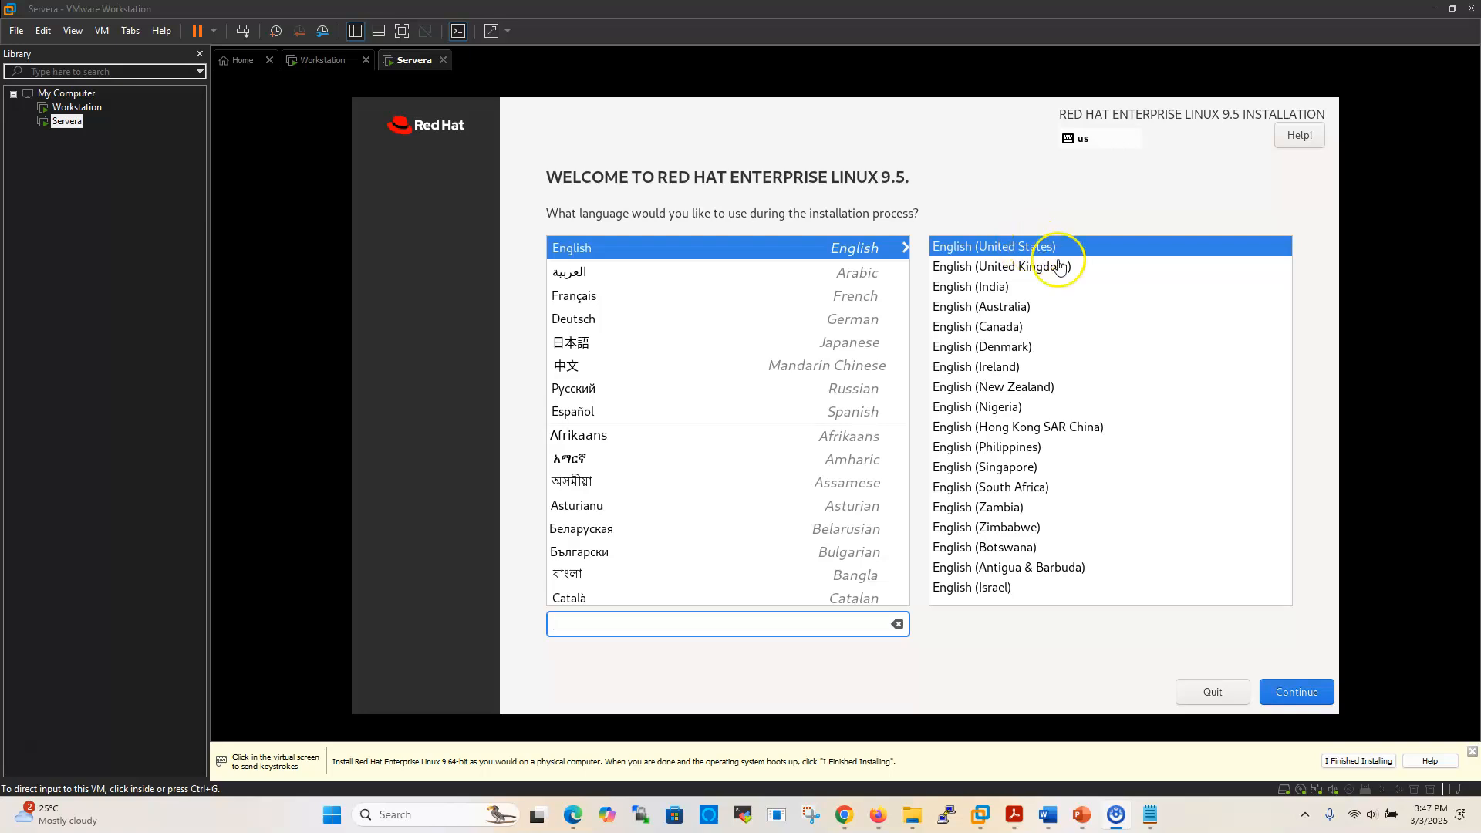
Keep English (United States) as the installer language and proceed to the Installation Summary
left_click(1293, 700)
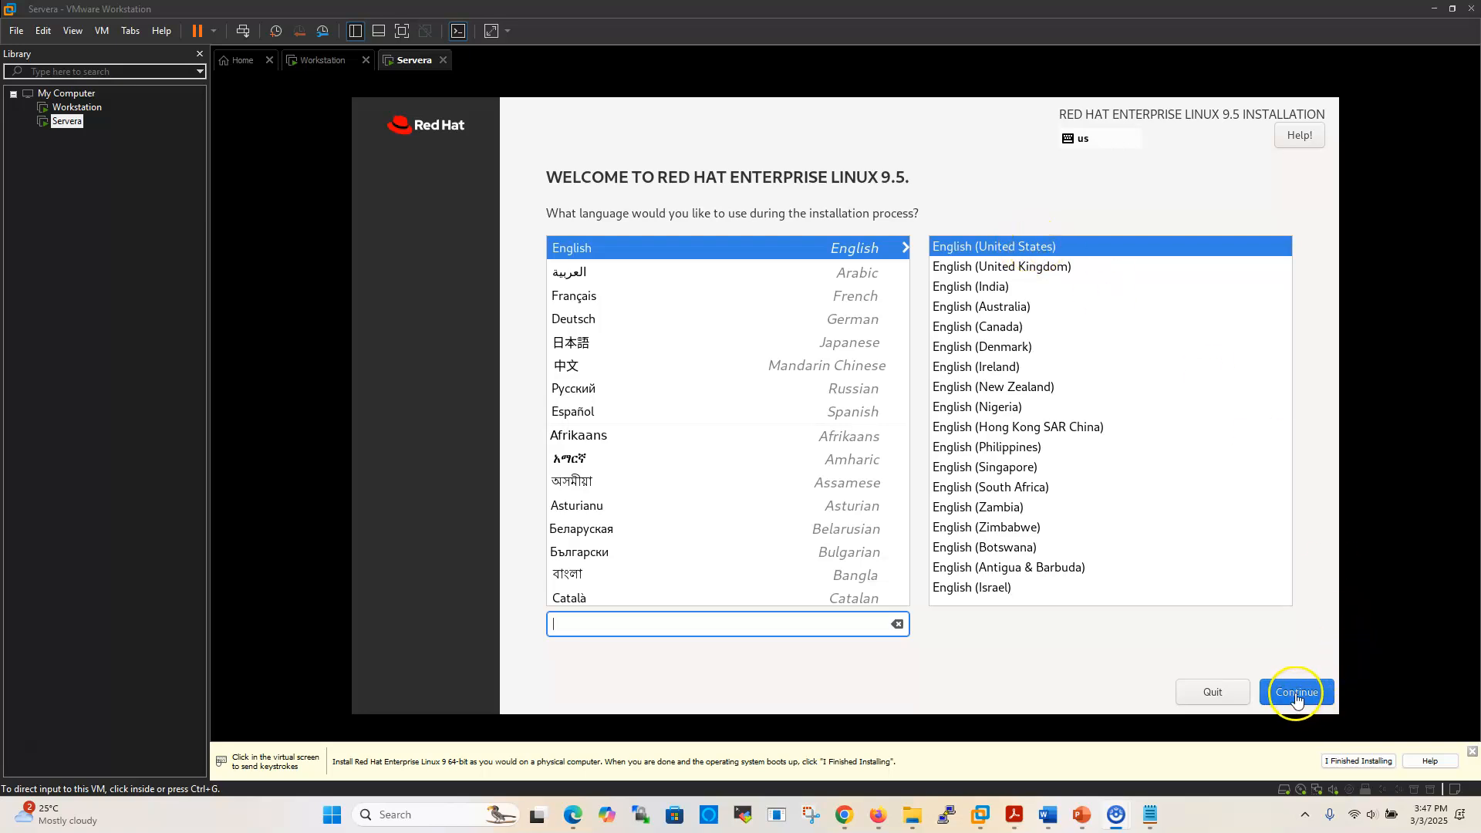
left_click(1296, 695)
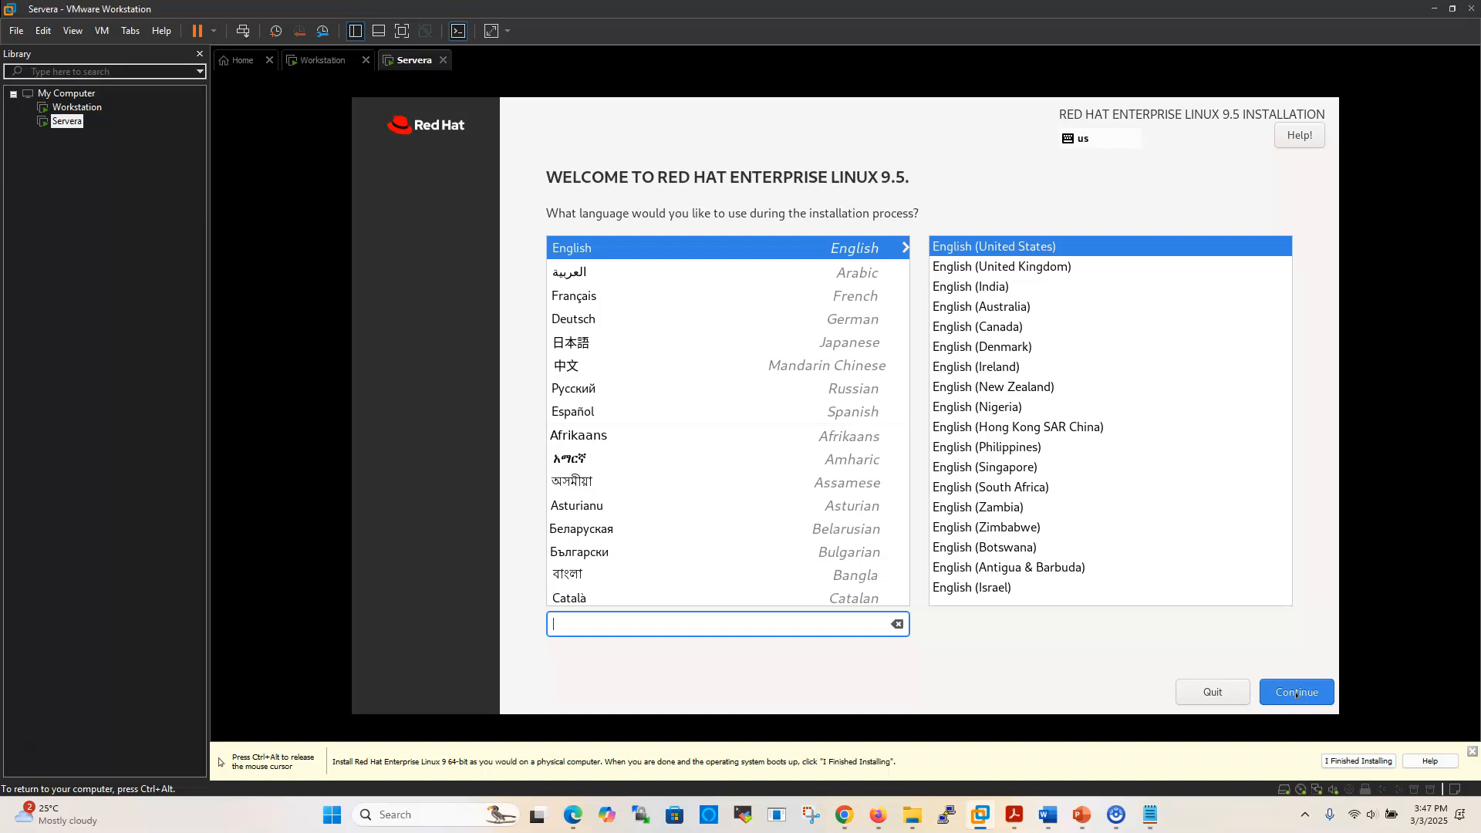
left_click(1297, 693)
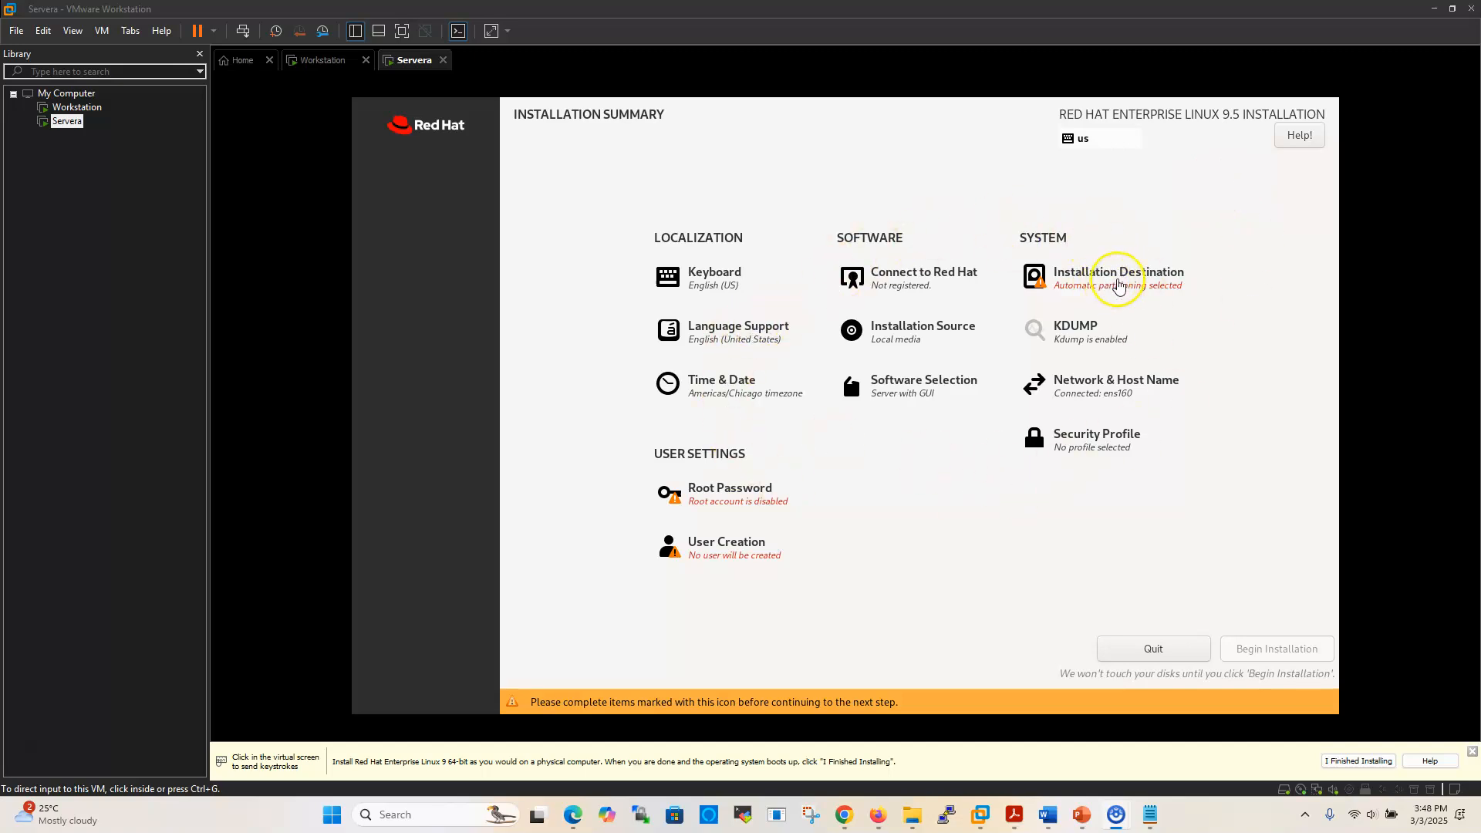
Select the 20 GiB virtual disk as installation destination with automatic partitioning
left_click(1116, 282)
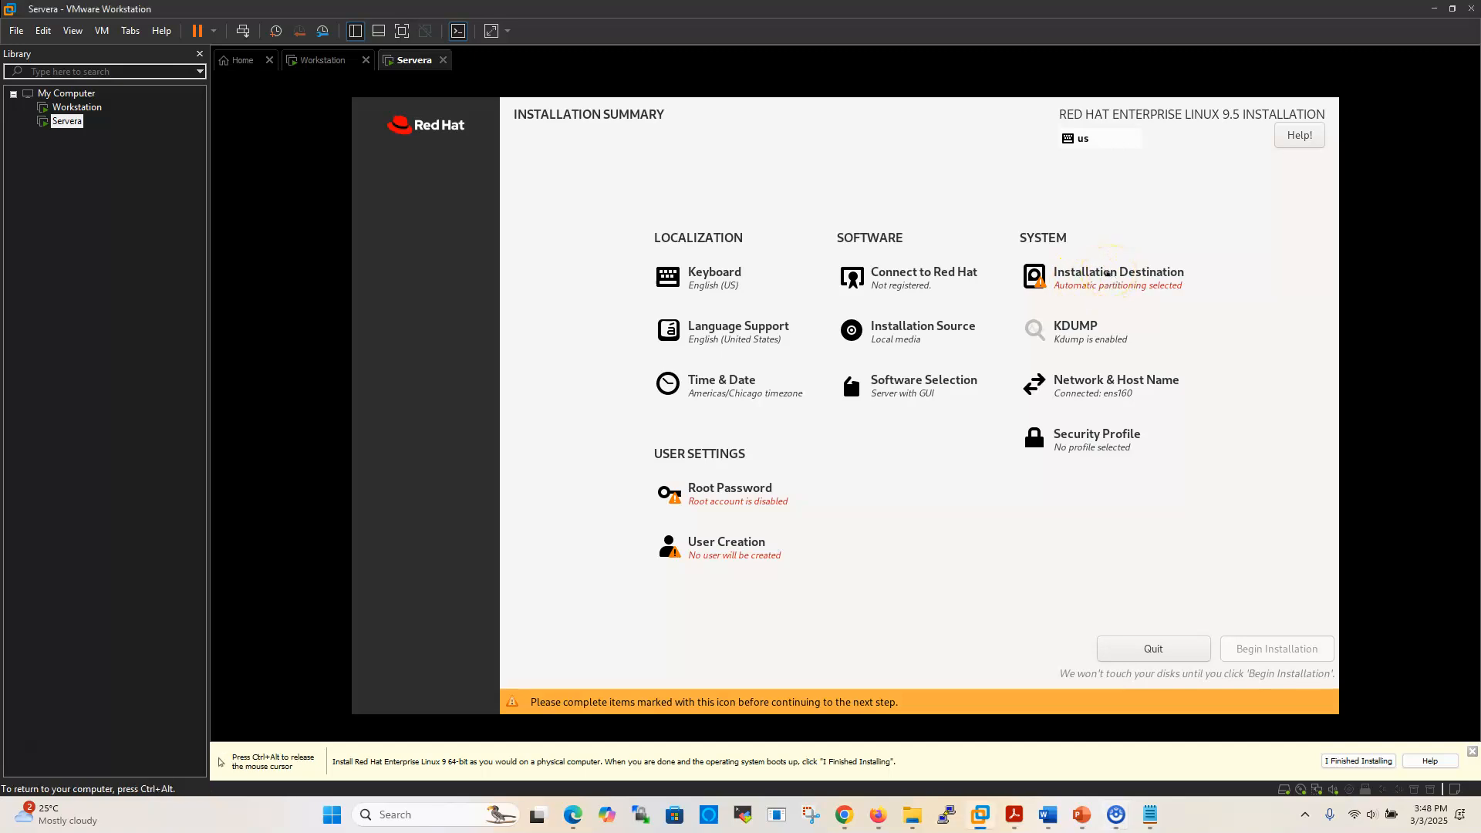
left_click(1105, 274)
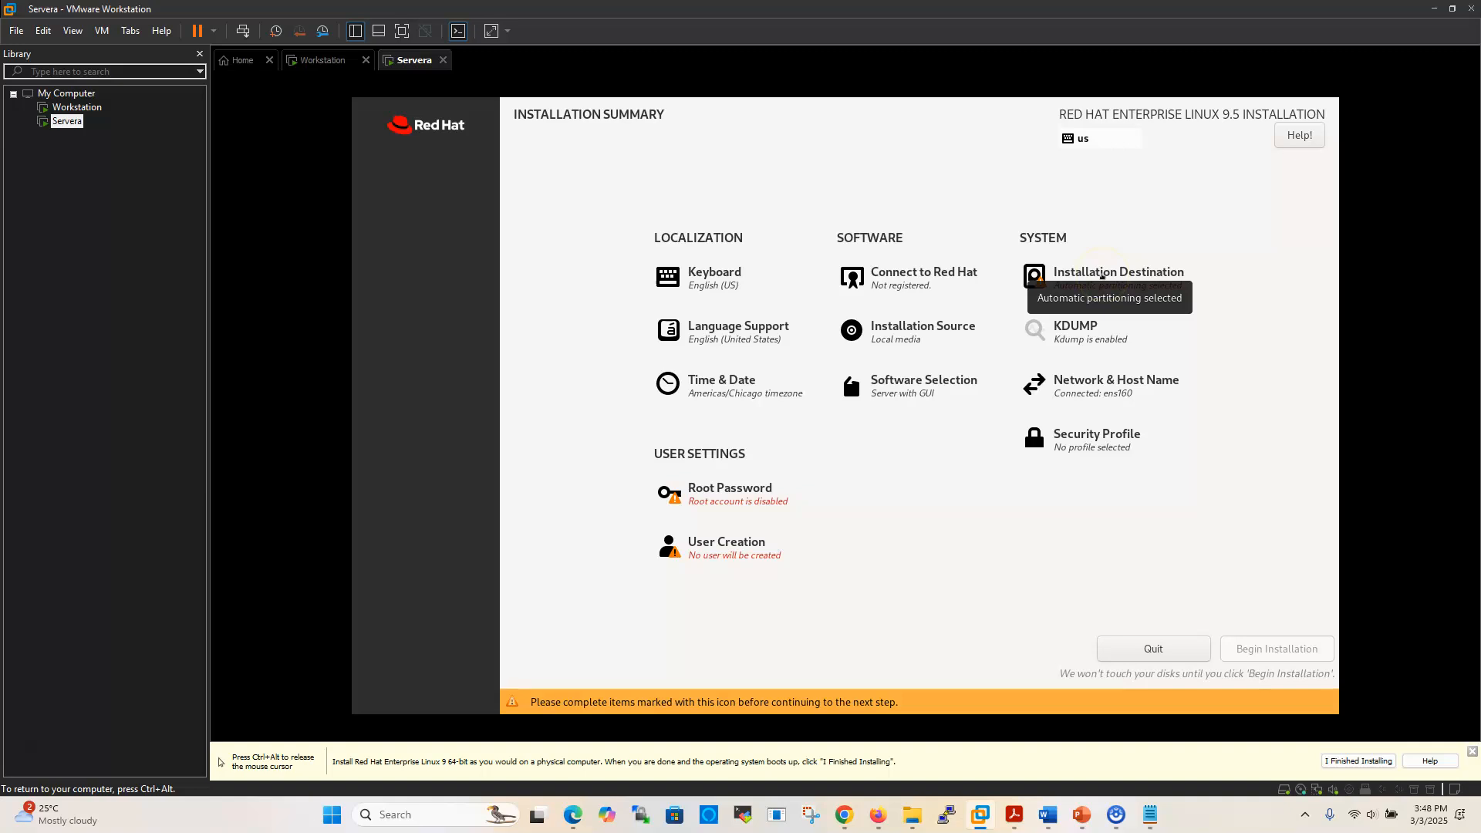
left_click(468, 297)
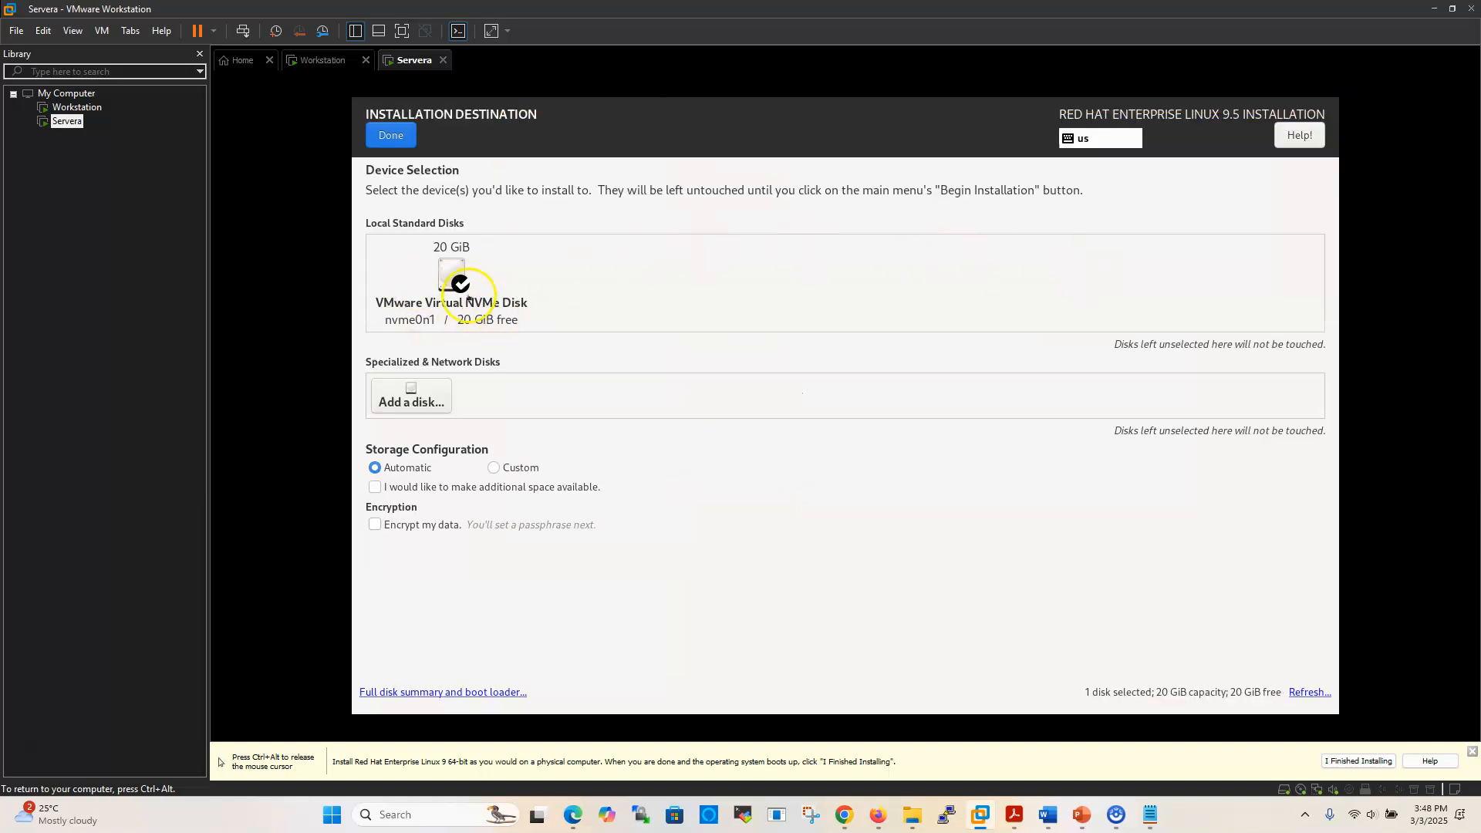
left_click(391, 137)
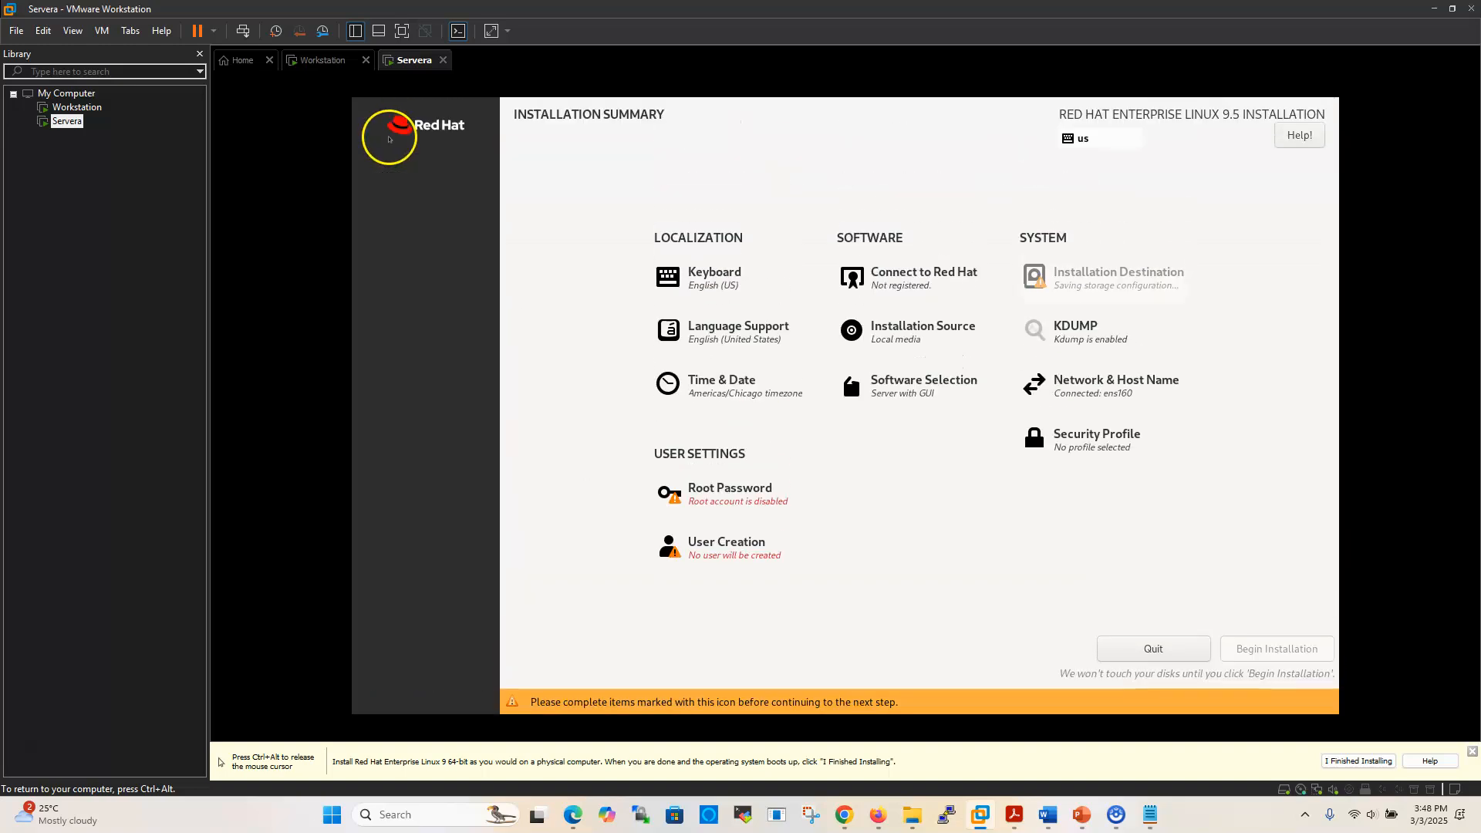
Disable kdump by unchecking Enable kdump
left_click(1074, 333)
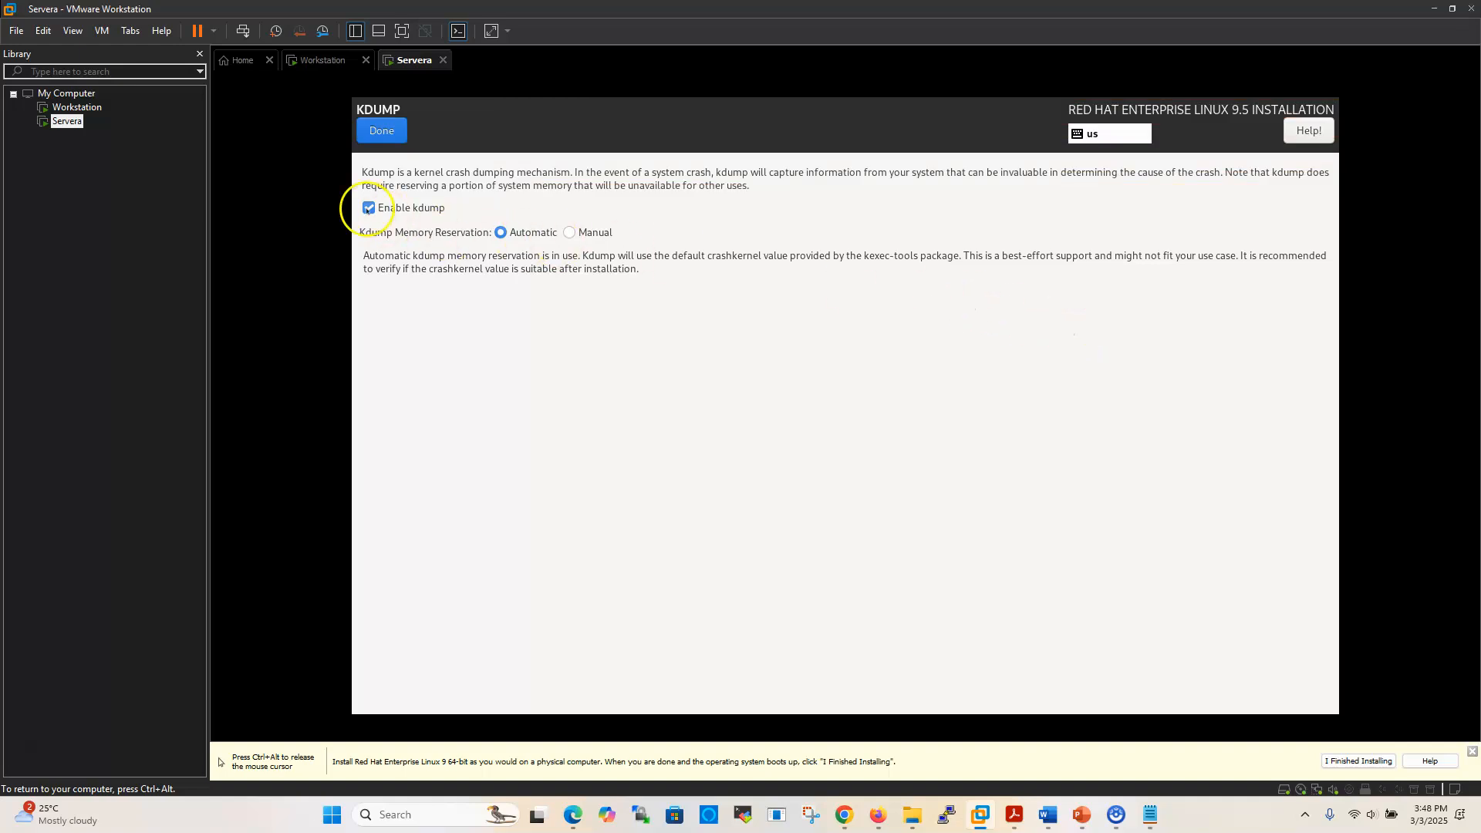
left_click(368, 208)
left_click(379, 135)
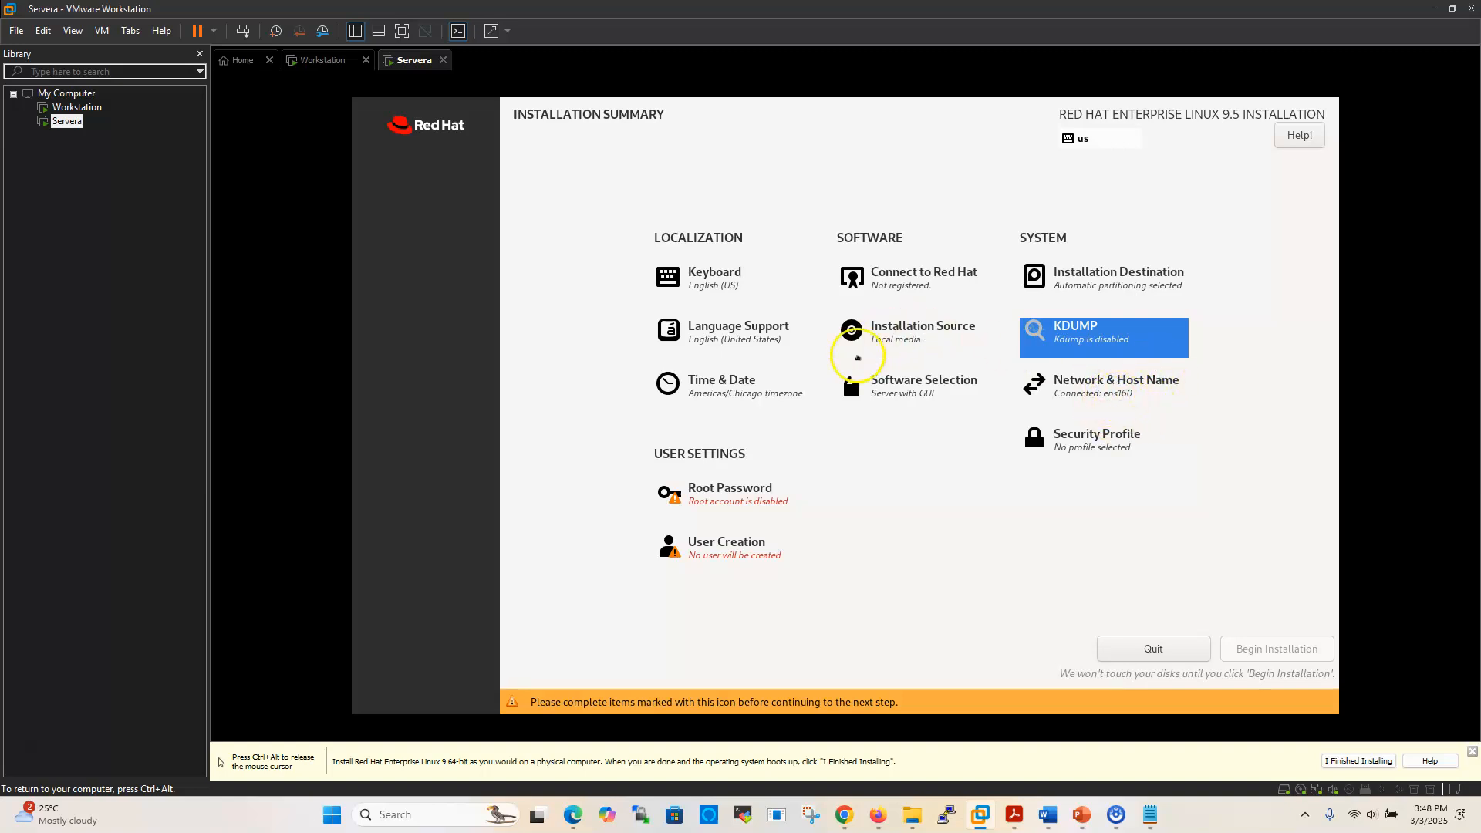
Switch the base environment from Server with GUI to Minimal Install
left_click(916, 387)
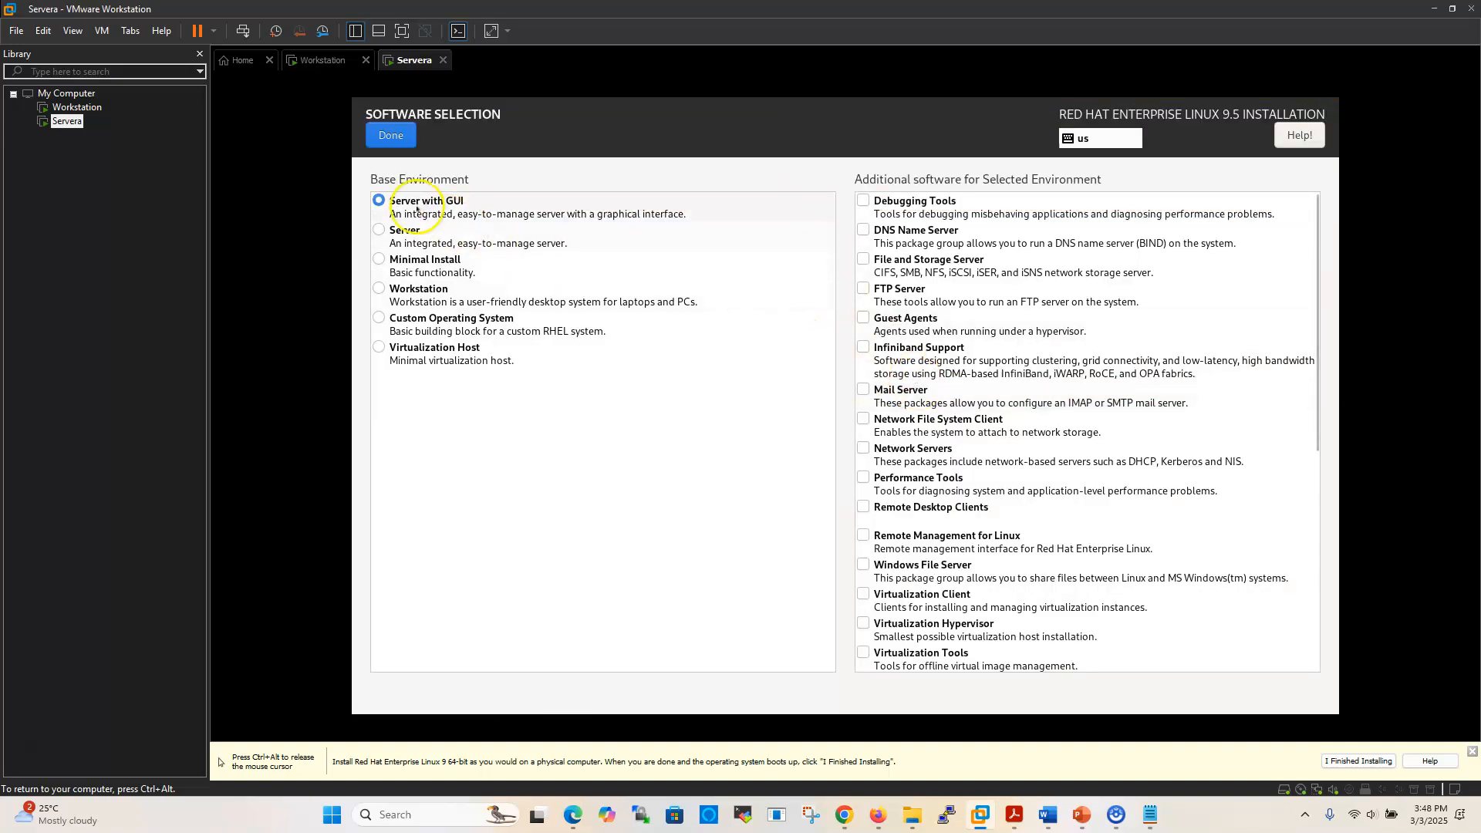
left_click(380, 264)
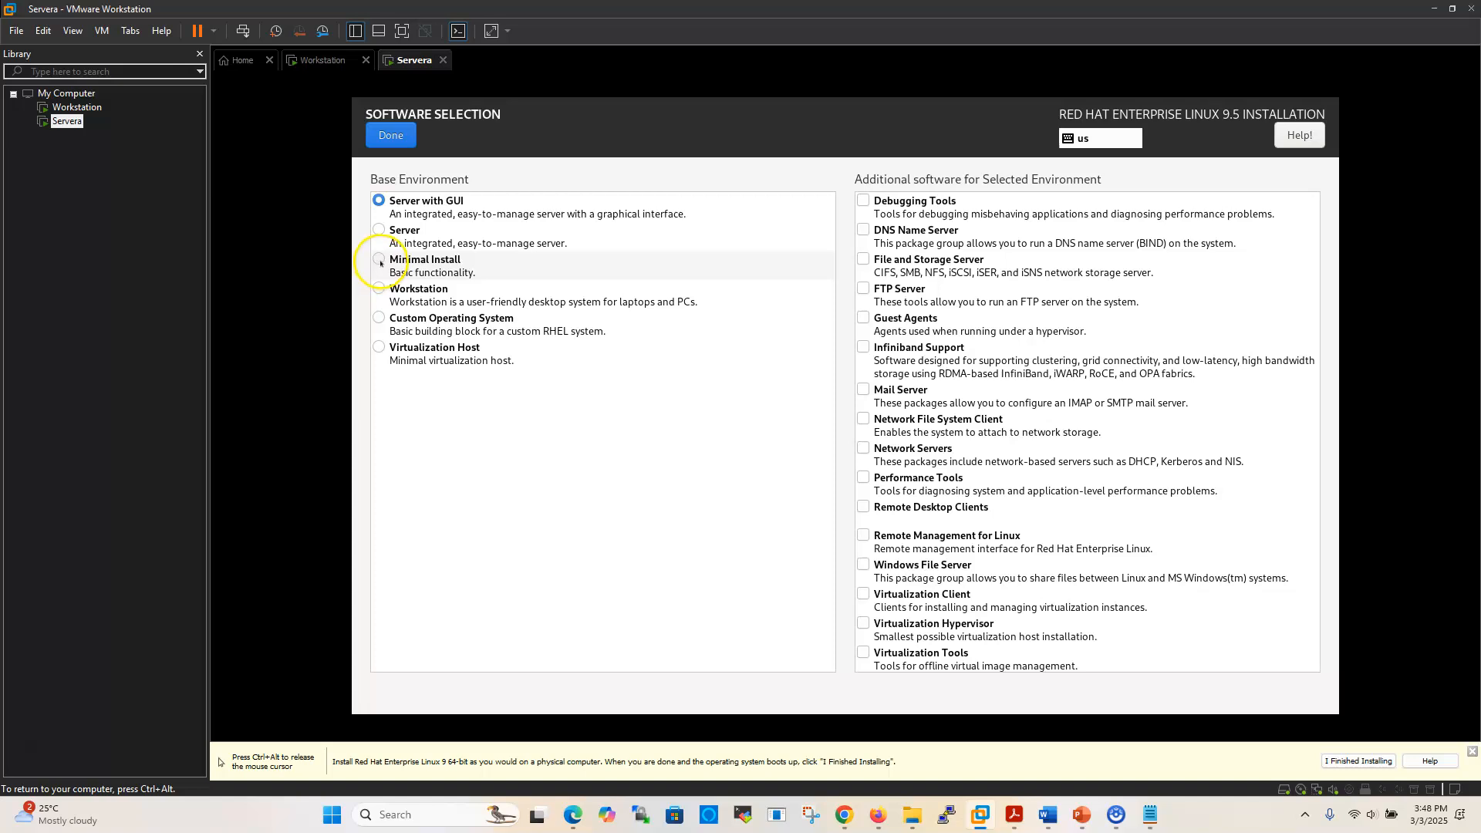
left_click(388, 138)
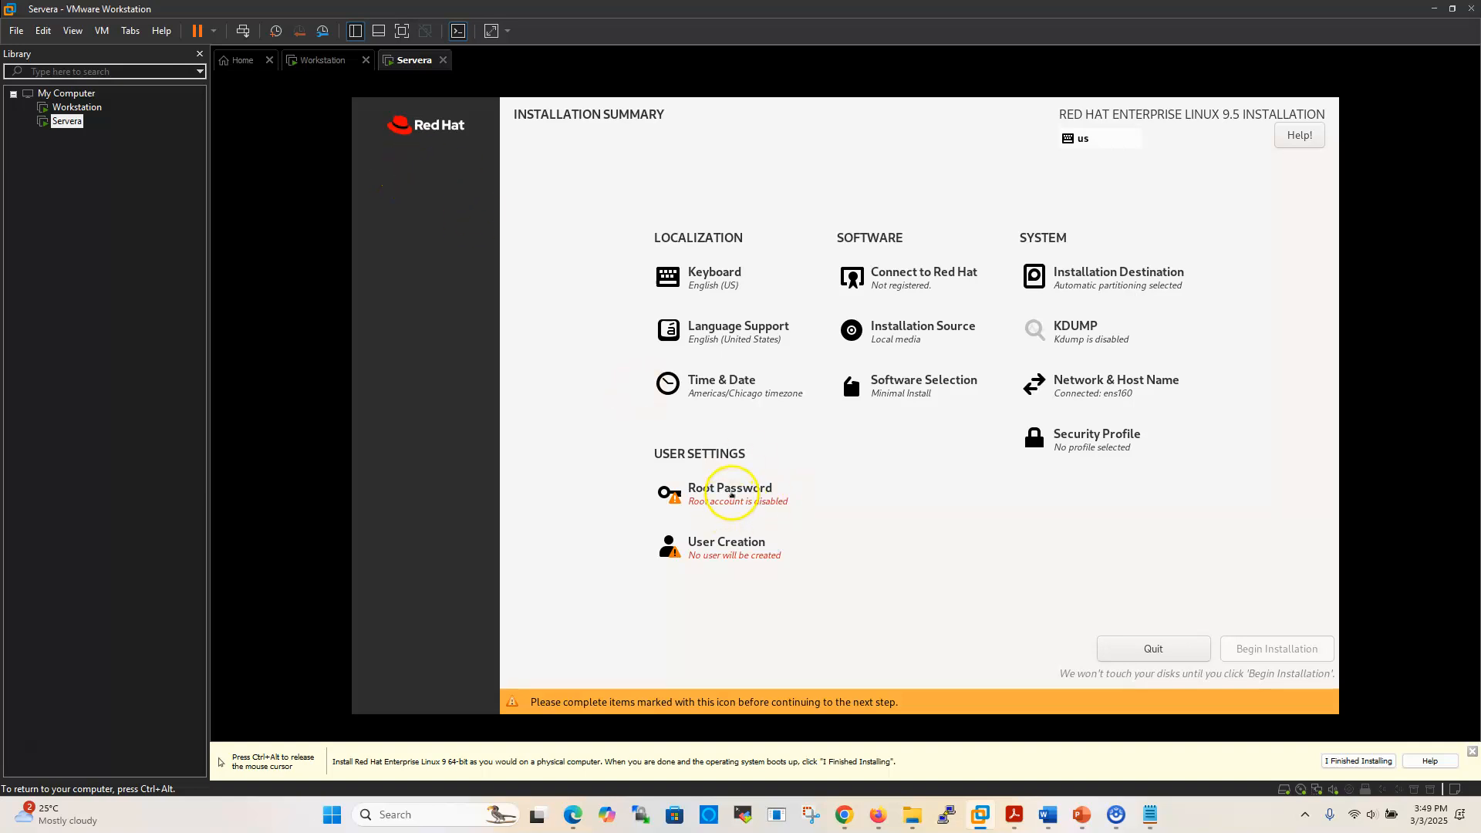
Enter the root password in both fields and accept it despite the weak-password warning
left_click(731, 492)
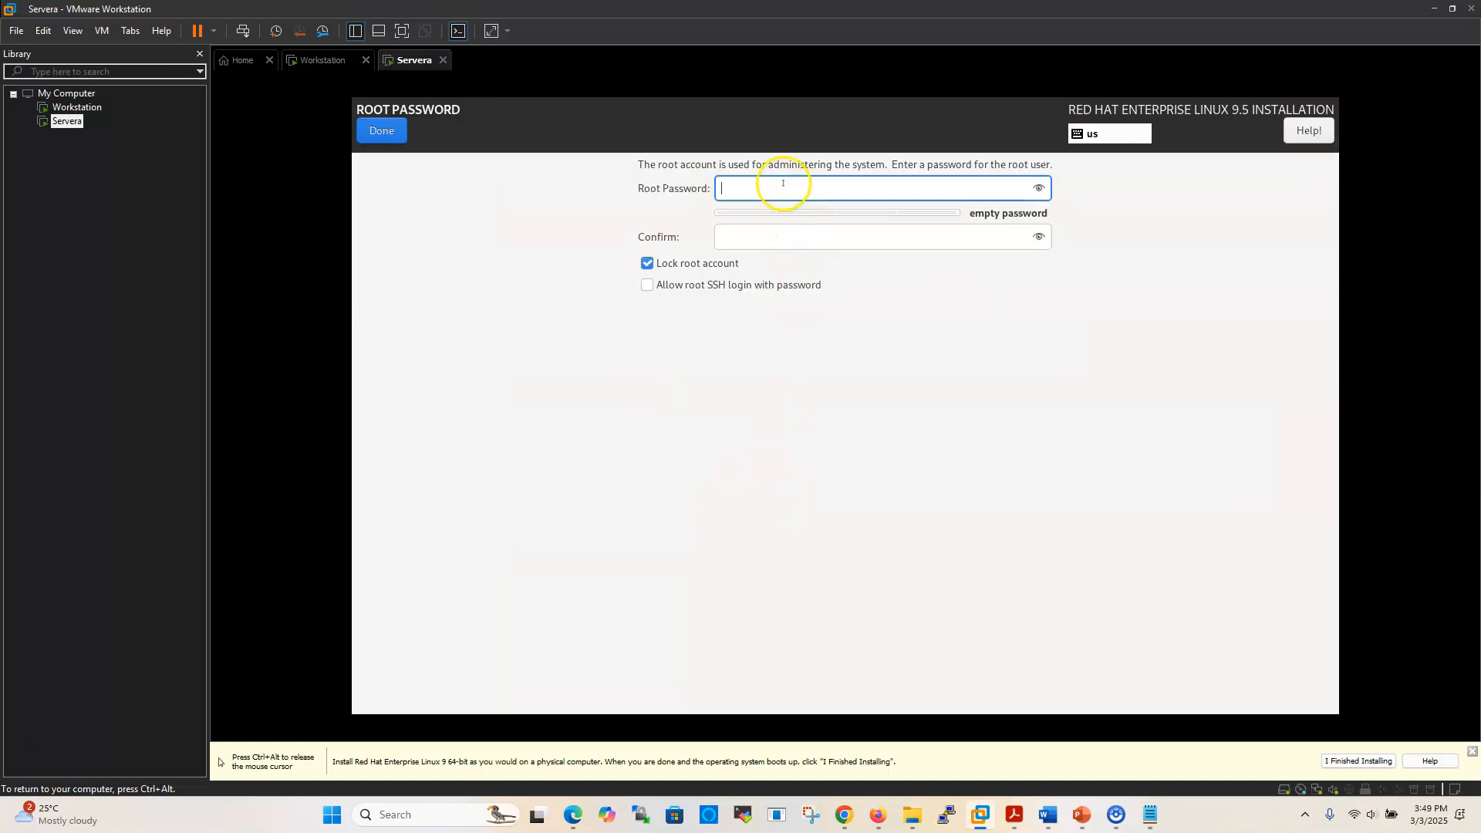
type("redhat")
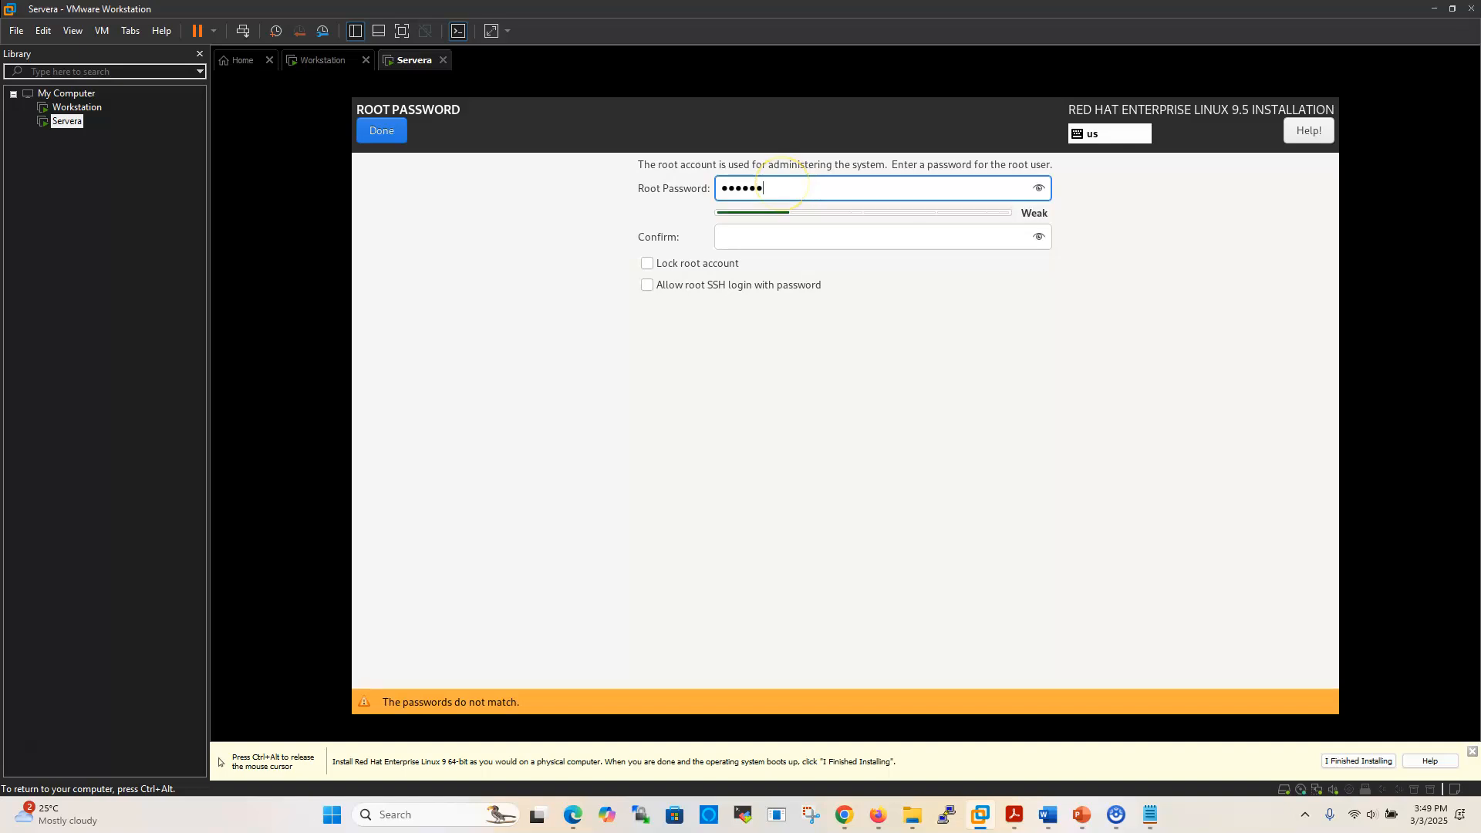
left_click(766, 238)
type("red")
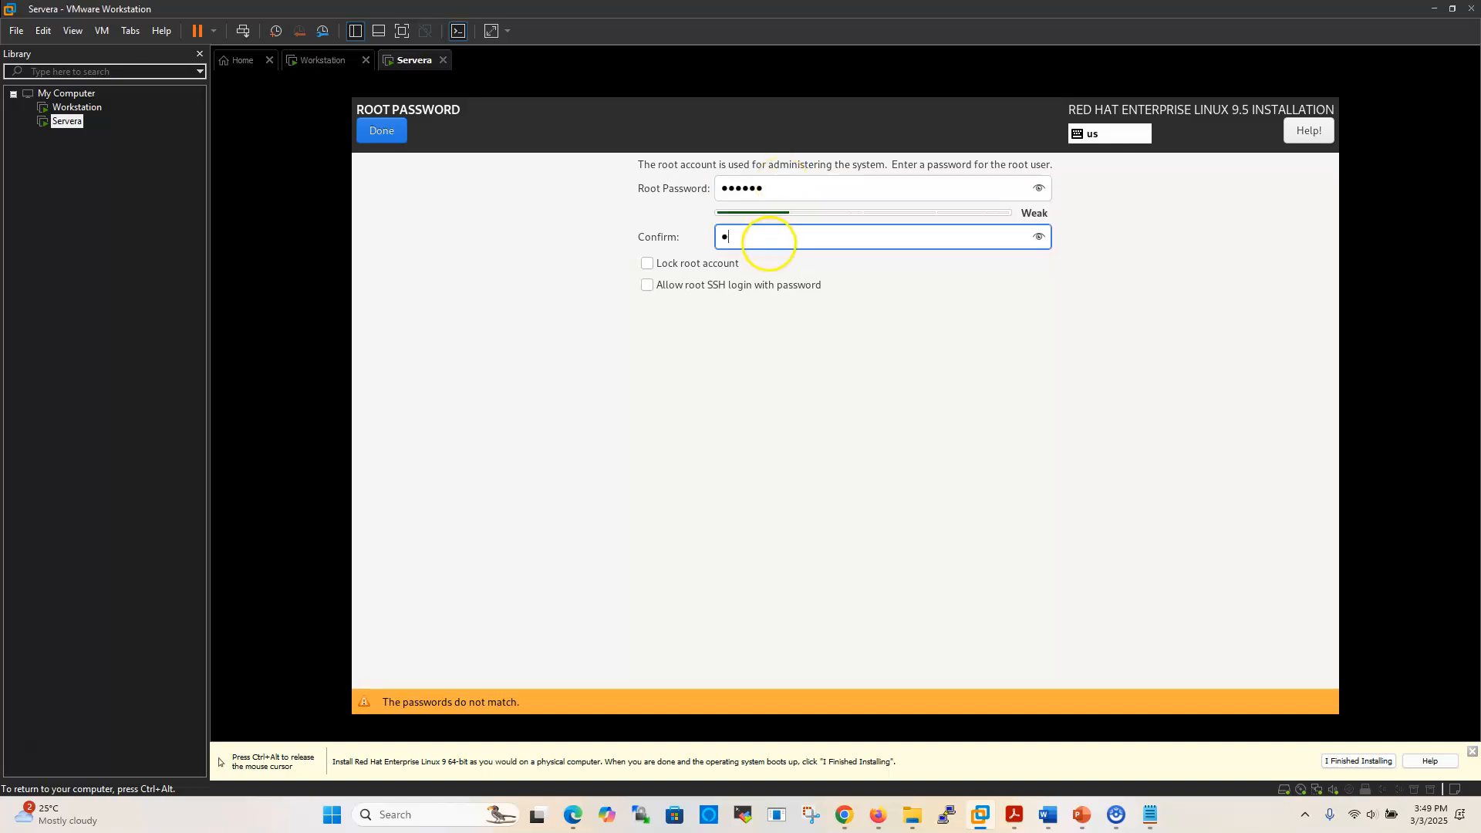
type("hat")
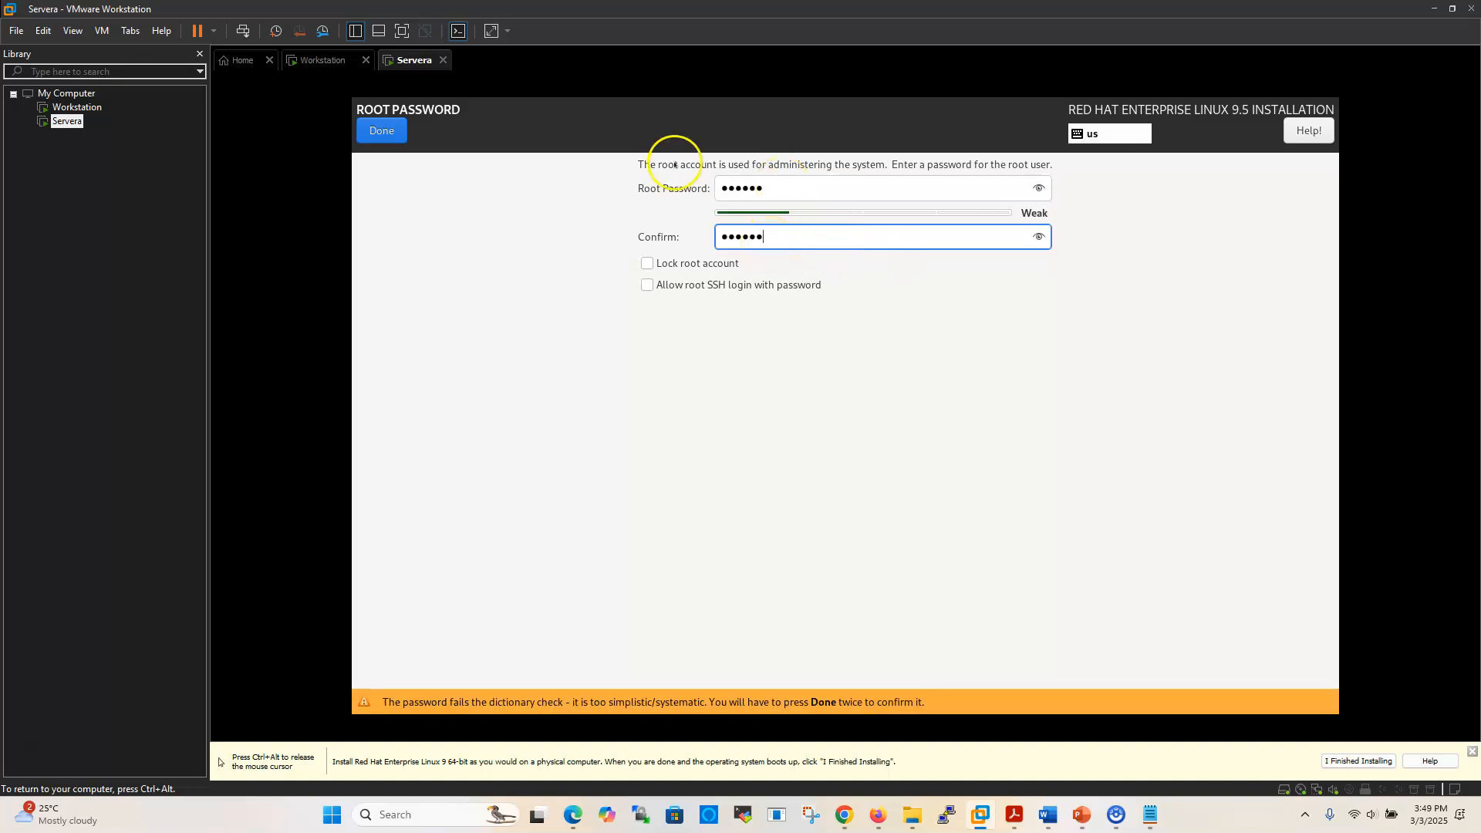
left_click(379, 146)
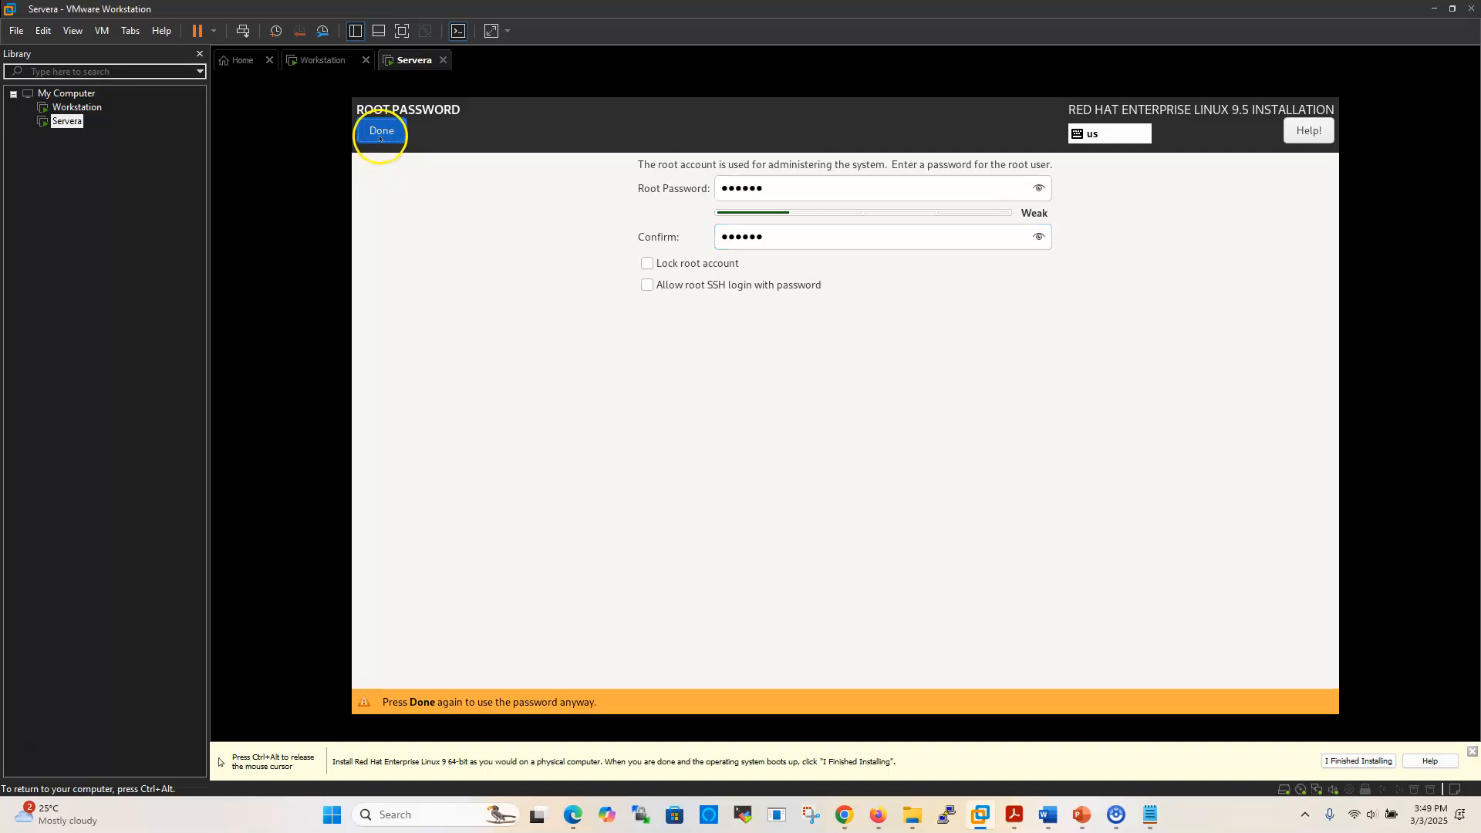
left_click(380, 140)
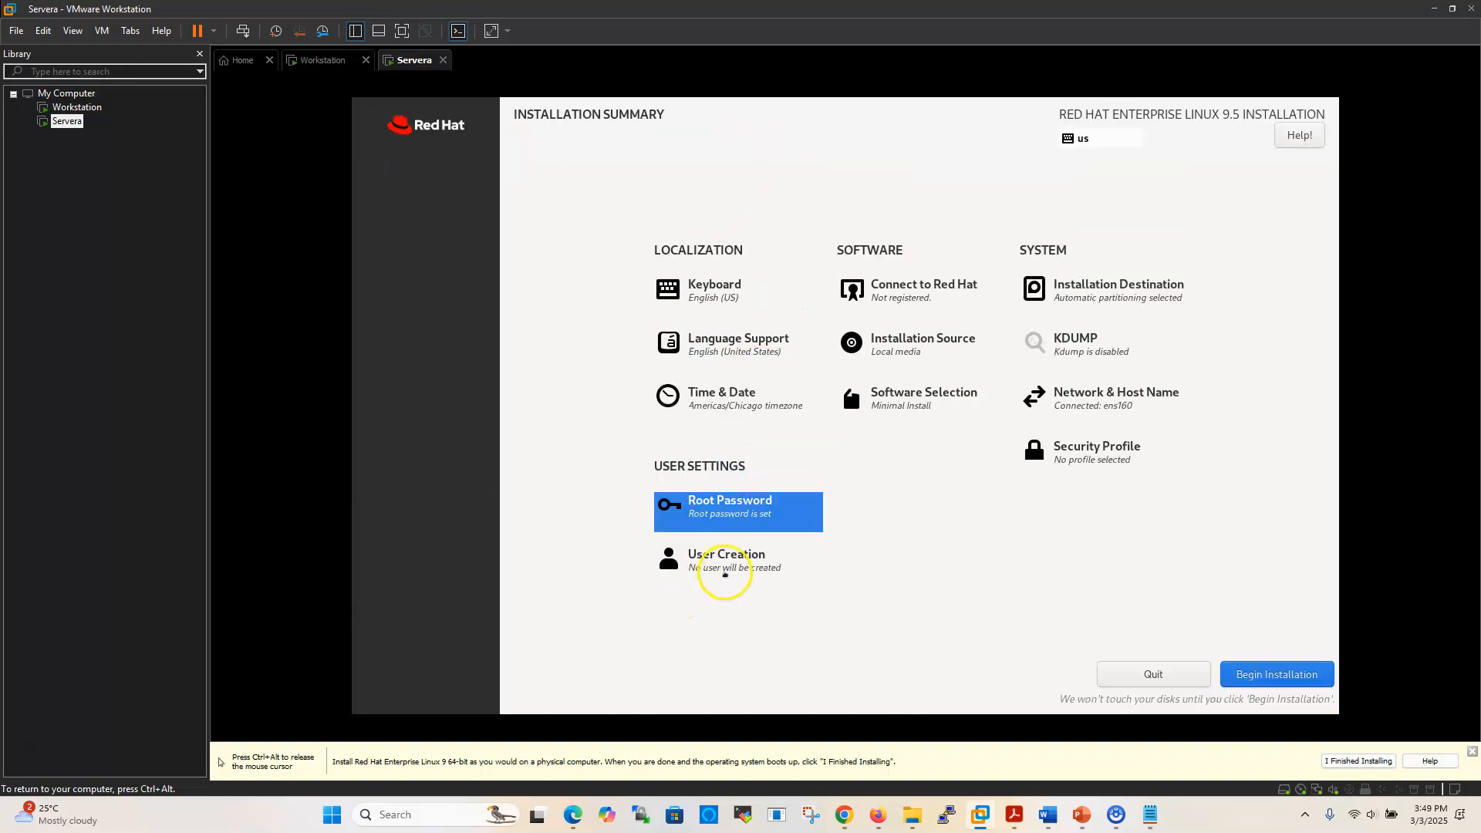
Create user student (full name 'student user') with a confirmed password, accepting the weak-password warning
left_click(723, 549)
type("student user")
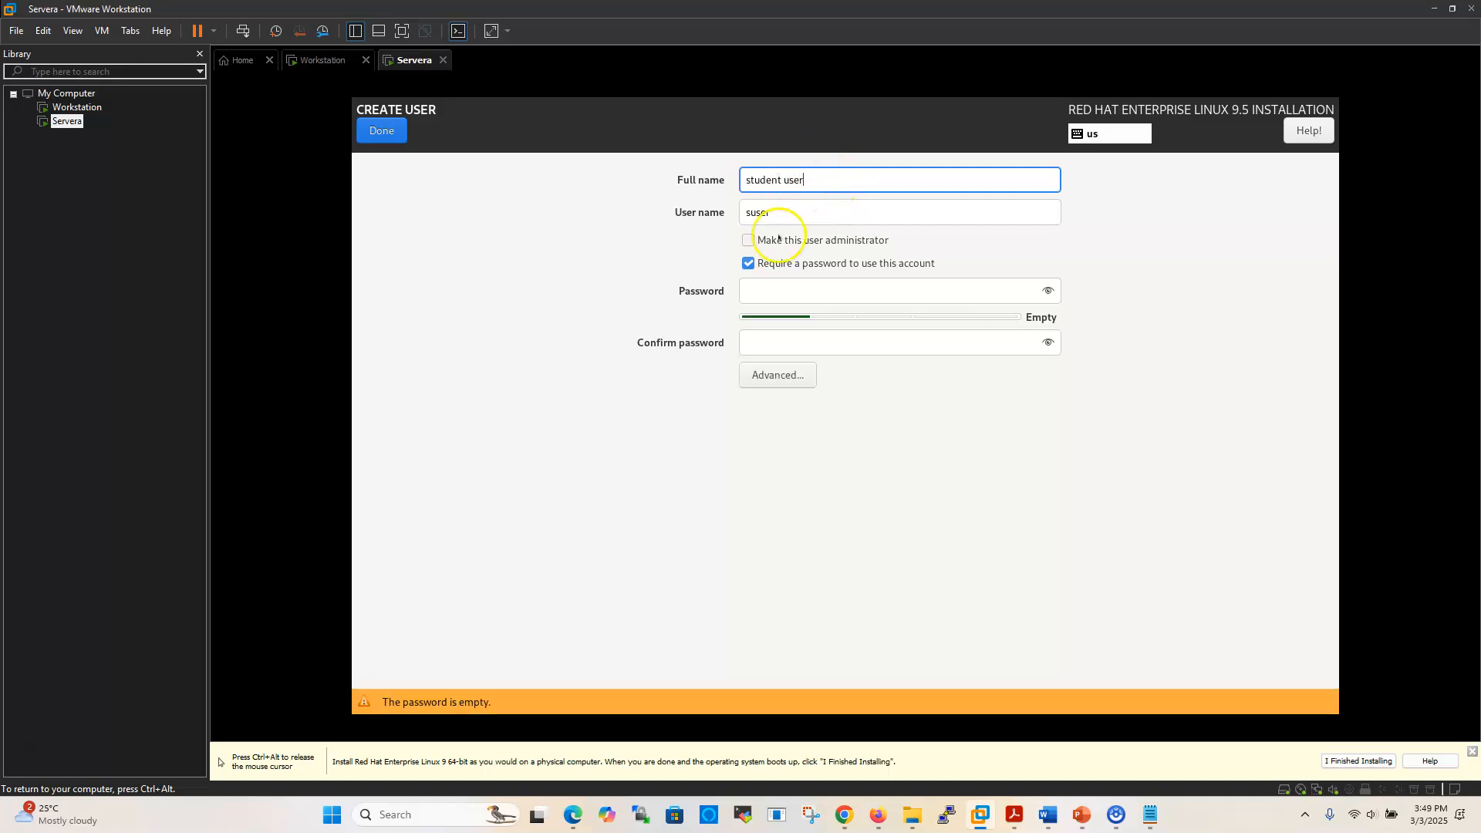
left_click_drag(771, 212, 715, 214)
type("stude")
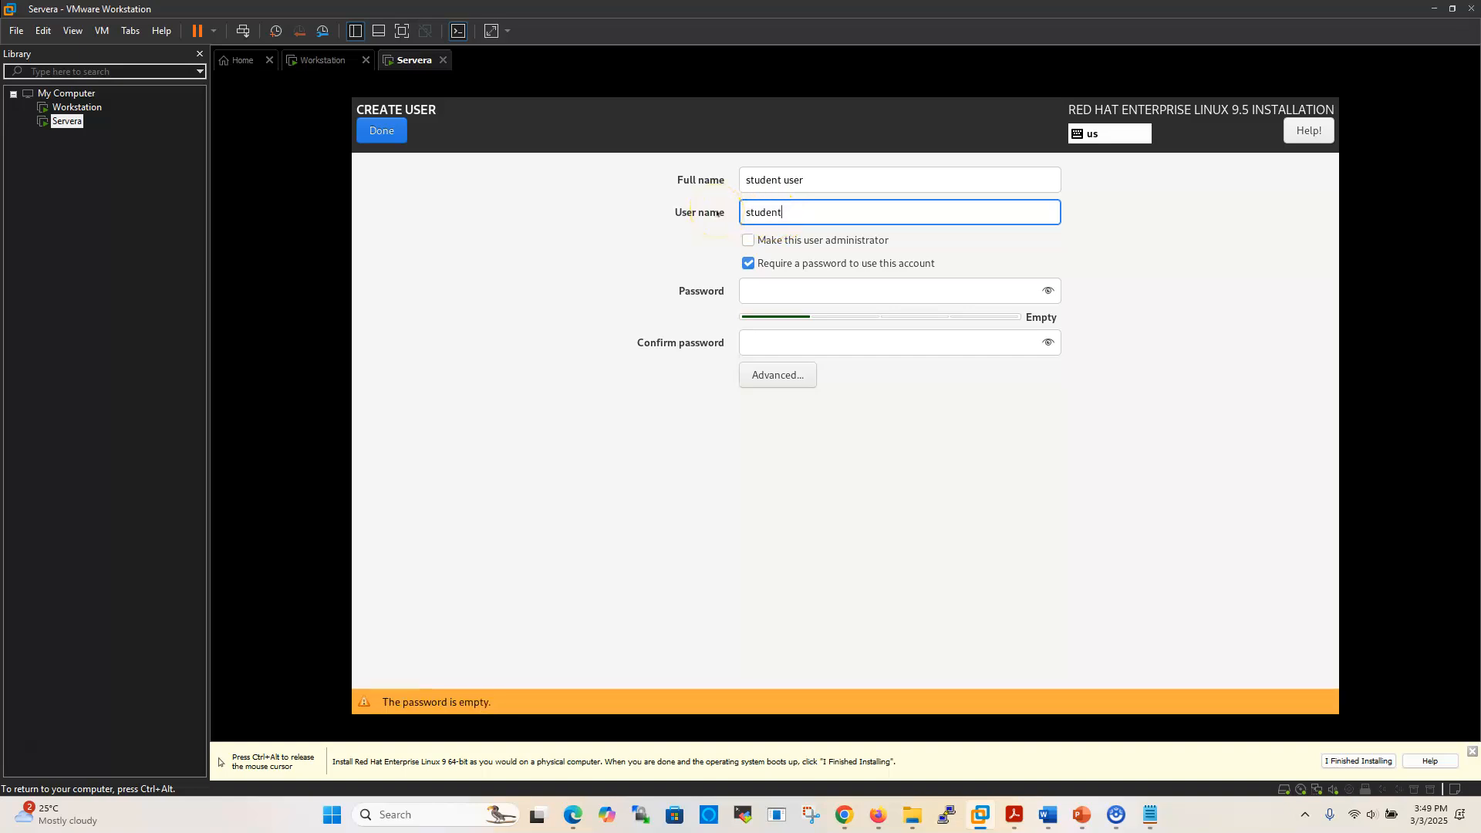
type("nt")
left_click(810, 291)
type("redhat")
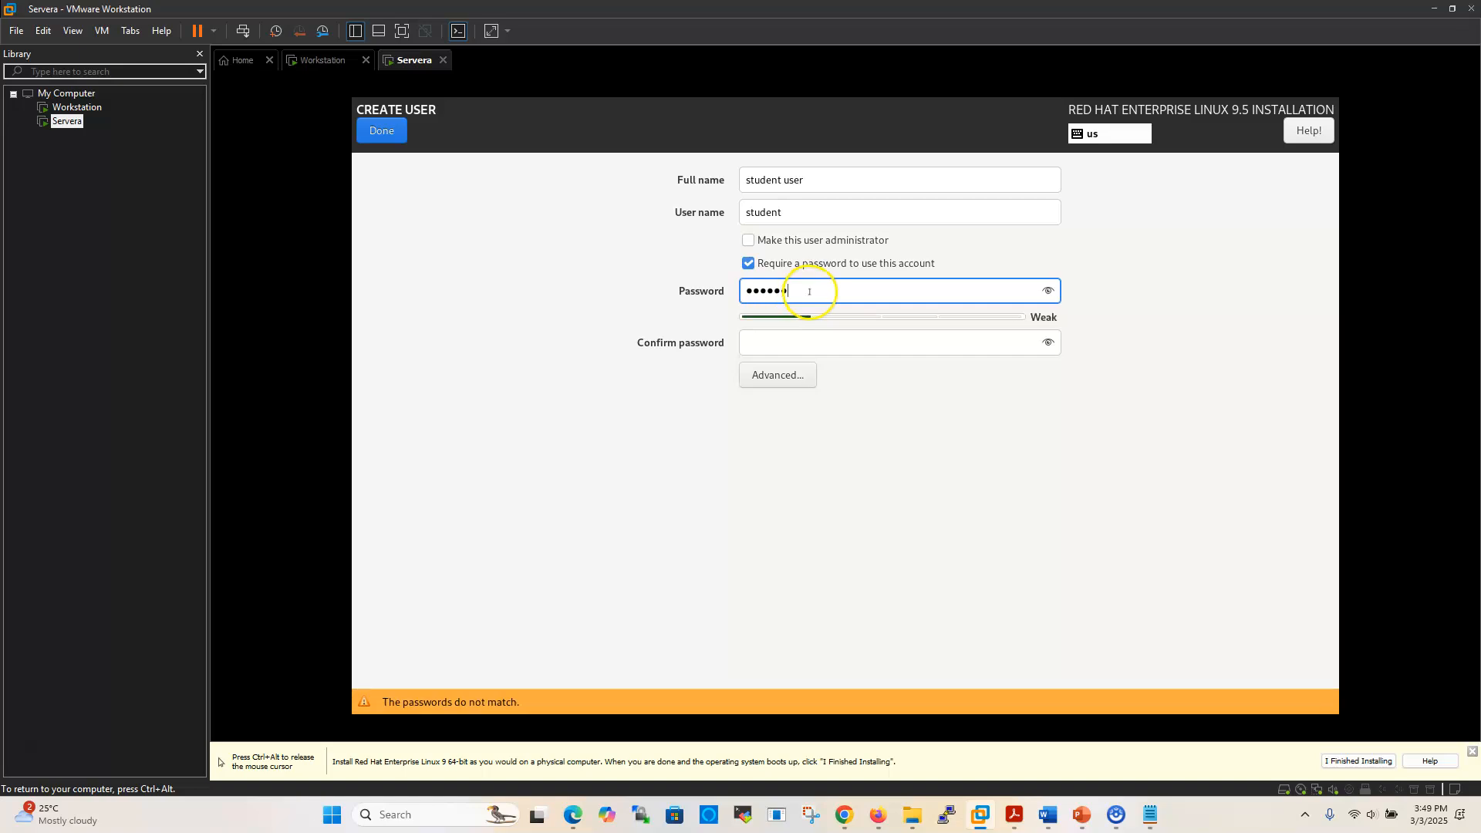
left_click(753, 342)
type("redhat")
left_click(389, 134)
left_click(384, 134)
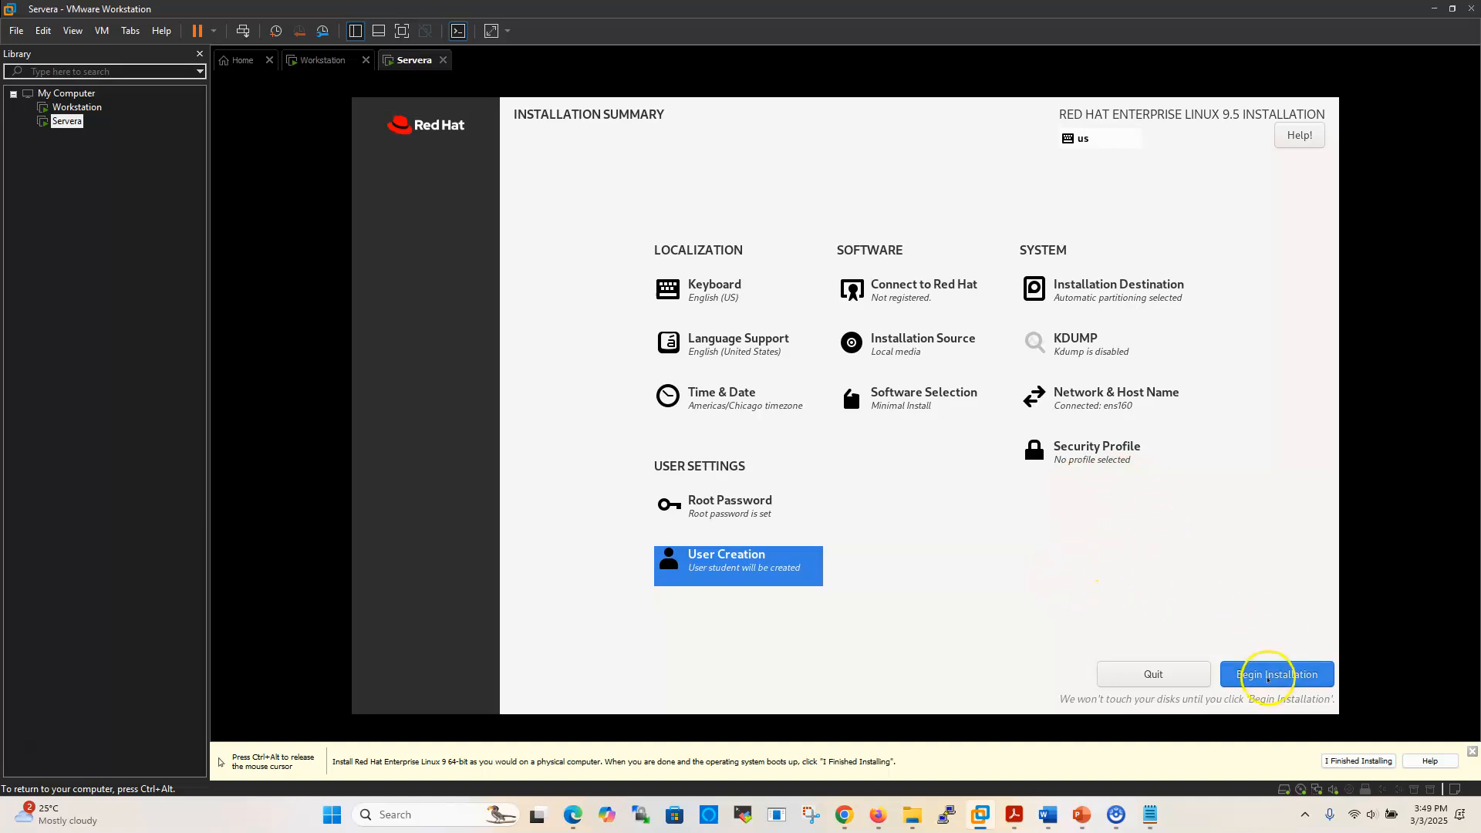
Begin the RHEL 9.5 installation and wait until it reports Complete
left_click(1270, 679)
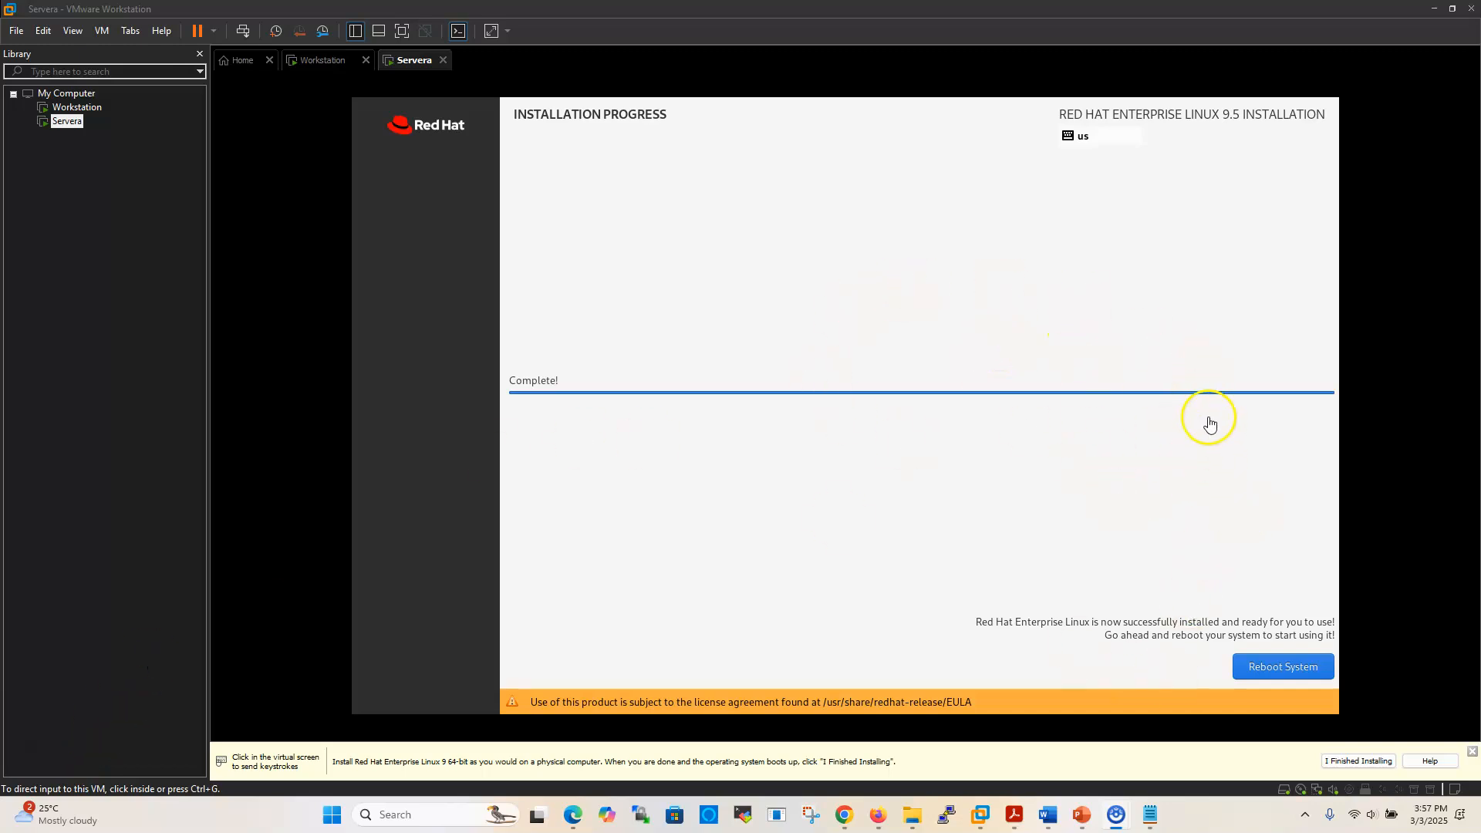
left_click(1282, 666)
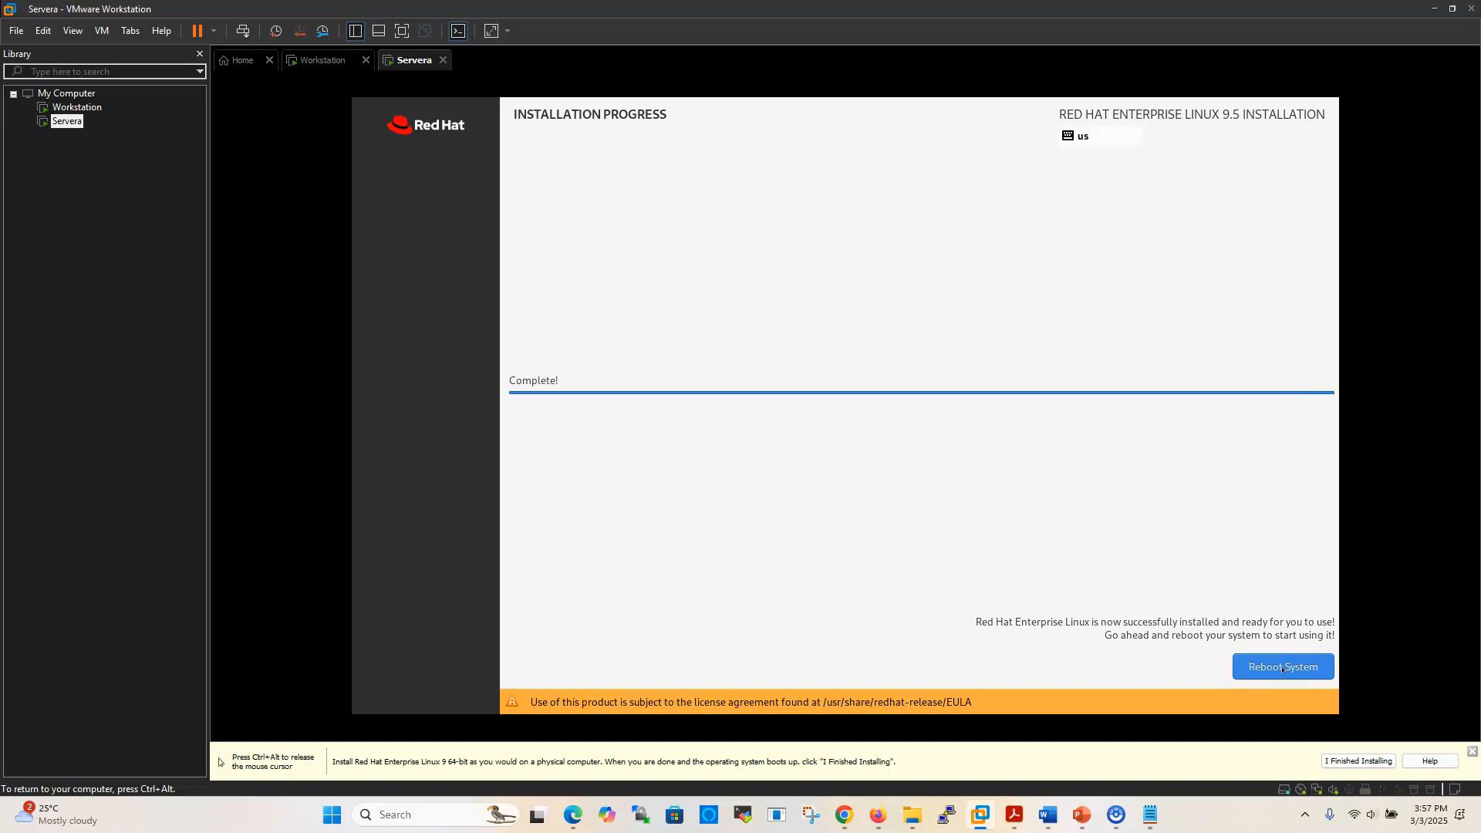
Reboot Servera into the installed system's text login prompt and release the mouse
left_click(1280, 669)
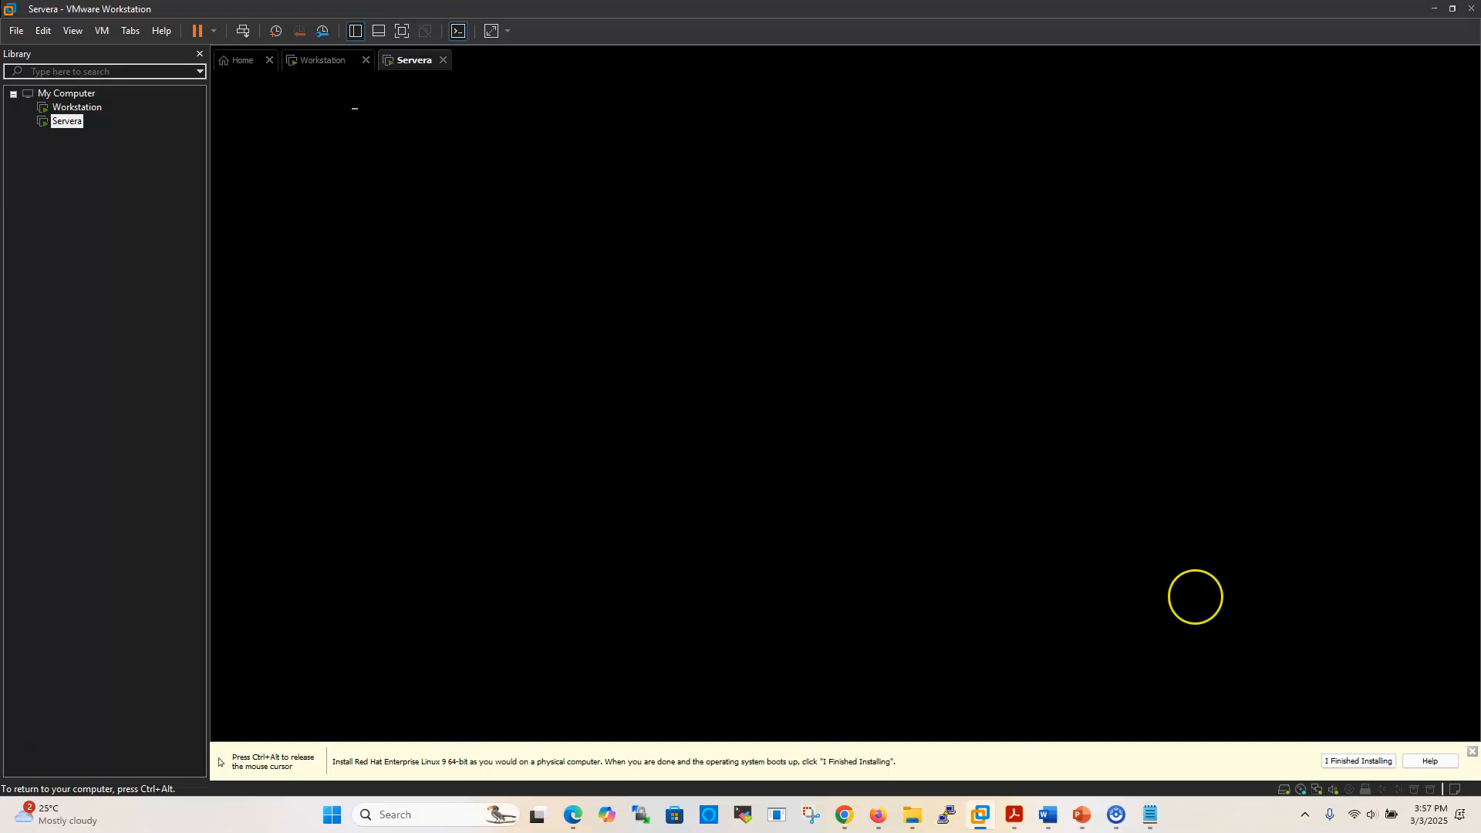
key("ctrl+alt")
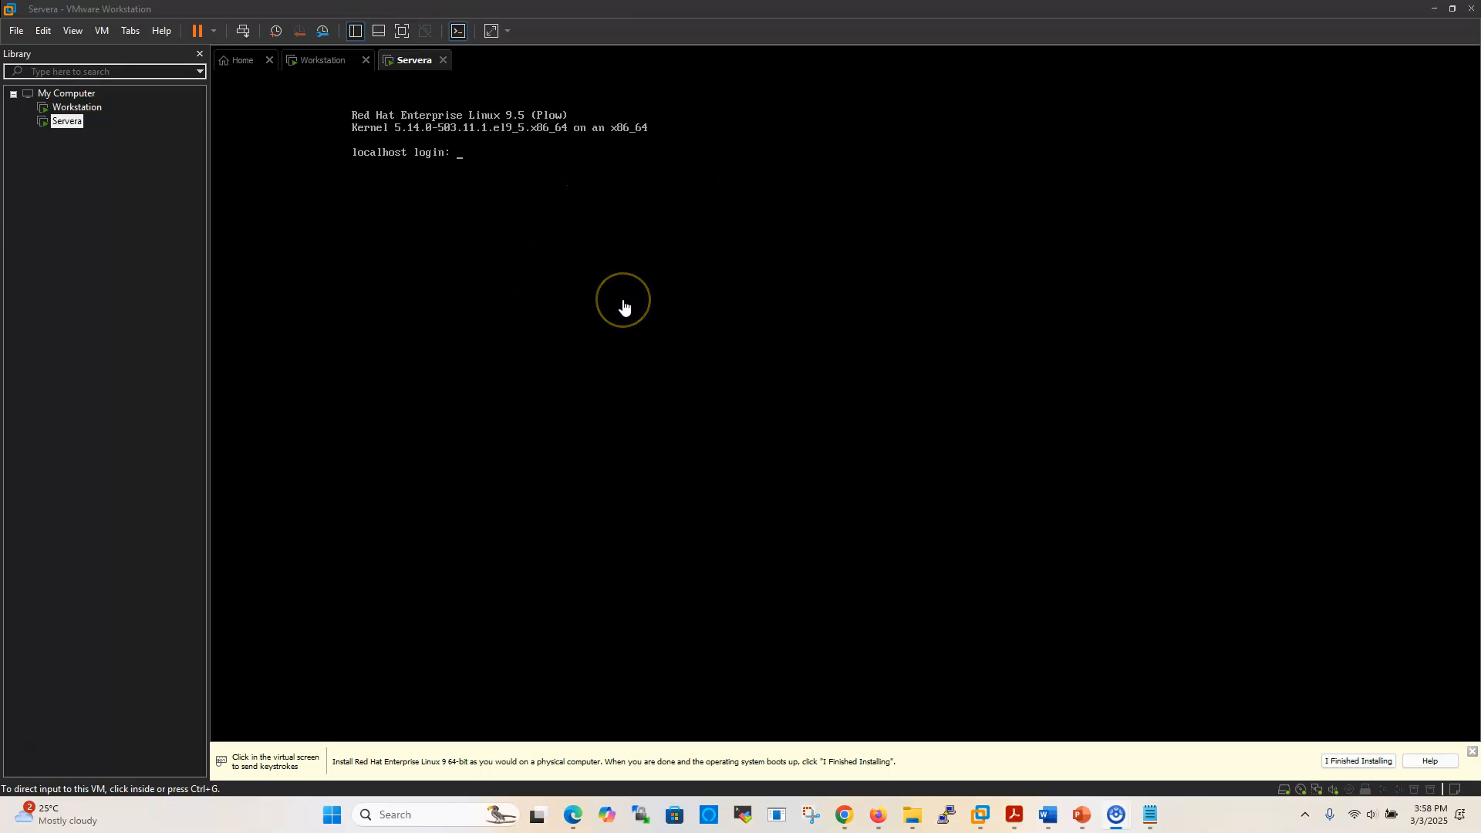
left_click(77, 107)
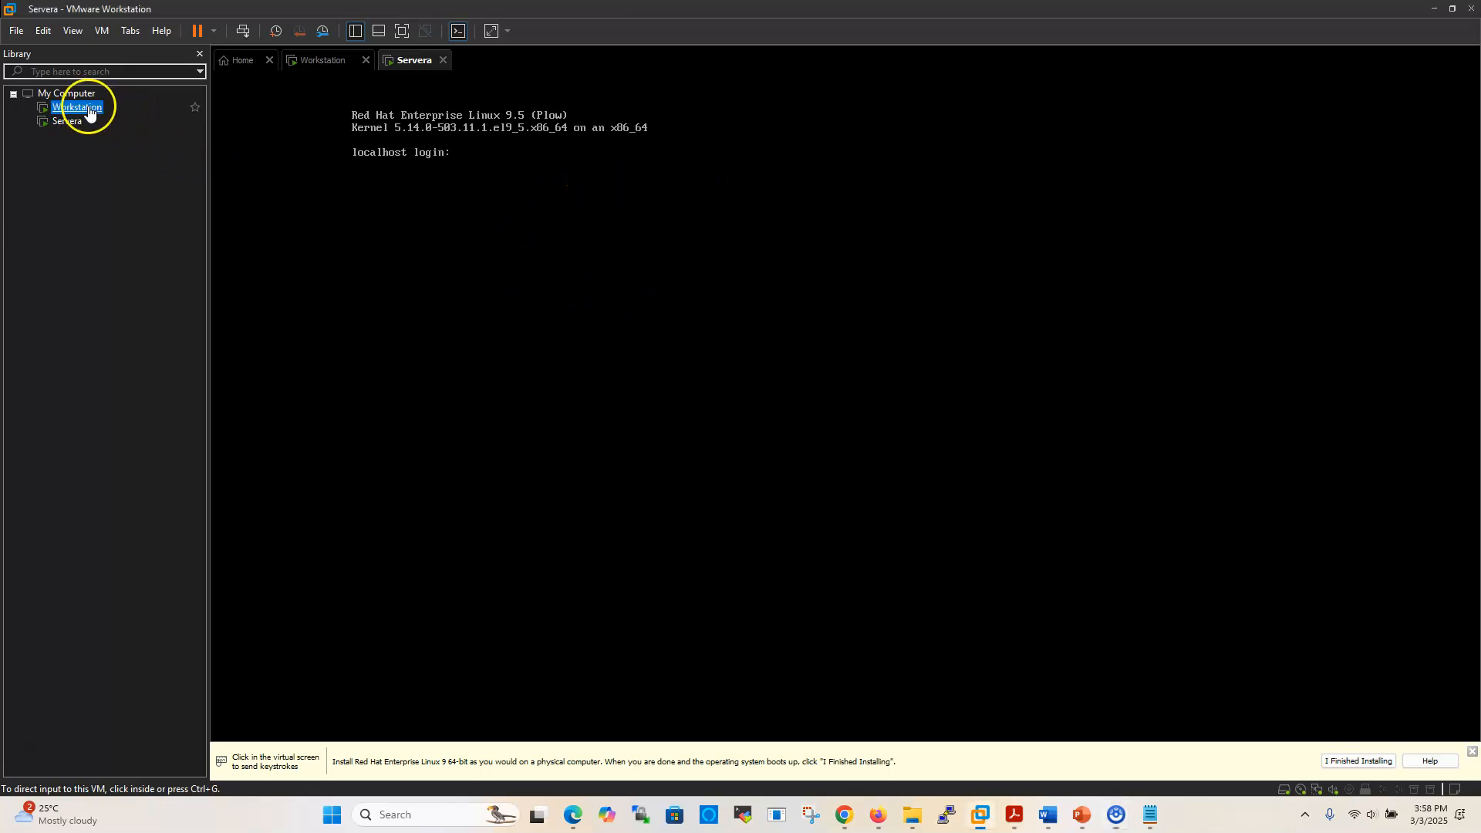
left_click(677, 360)
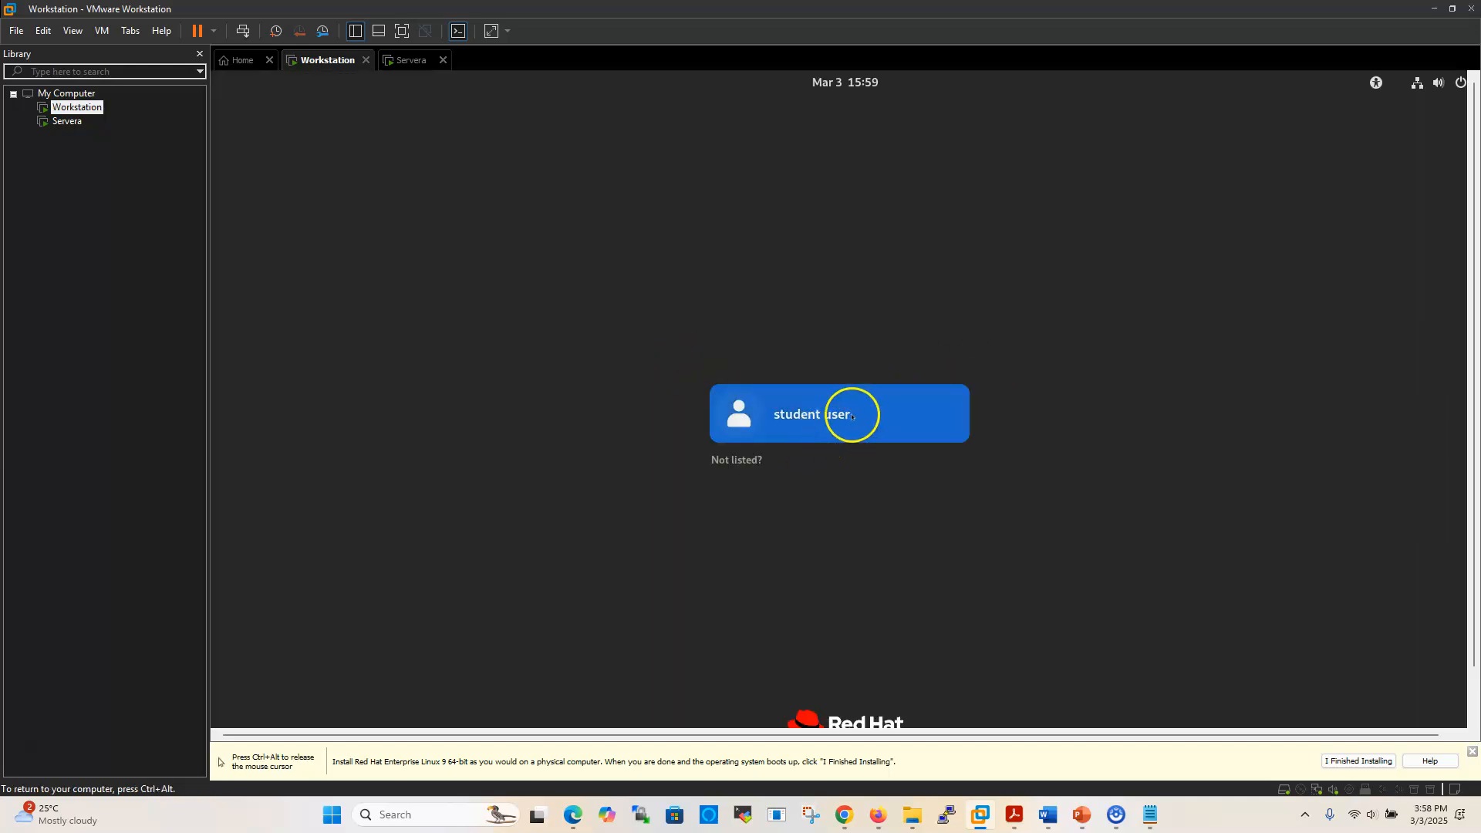
key("ctrl+alt")
left_click(67, 123)
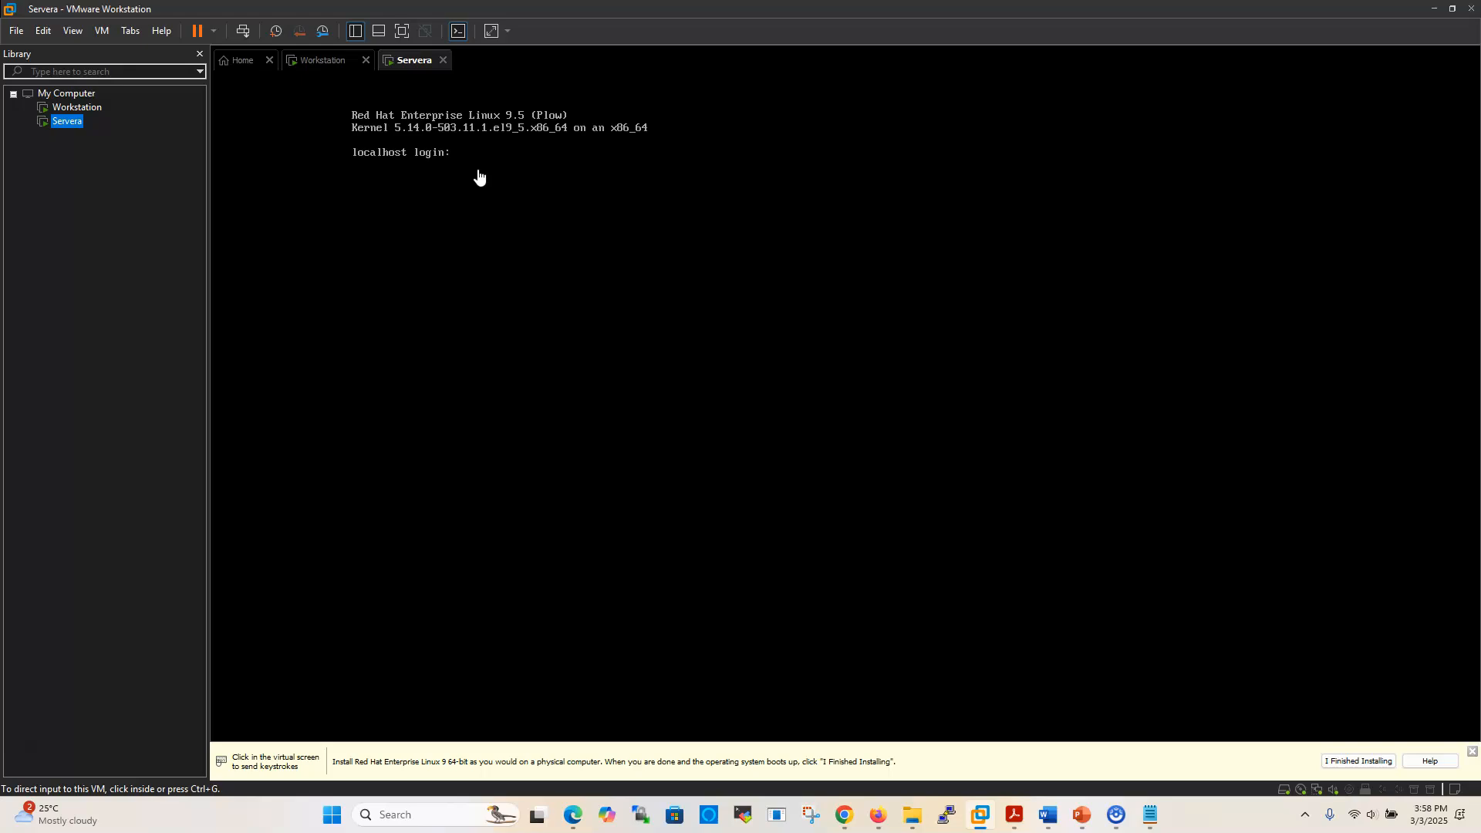
left_click(465, 165)
left_click(201, 189)
Power off Servera from the toolbar's power menu and confirm the prompt
left_click(138, 124)
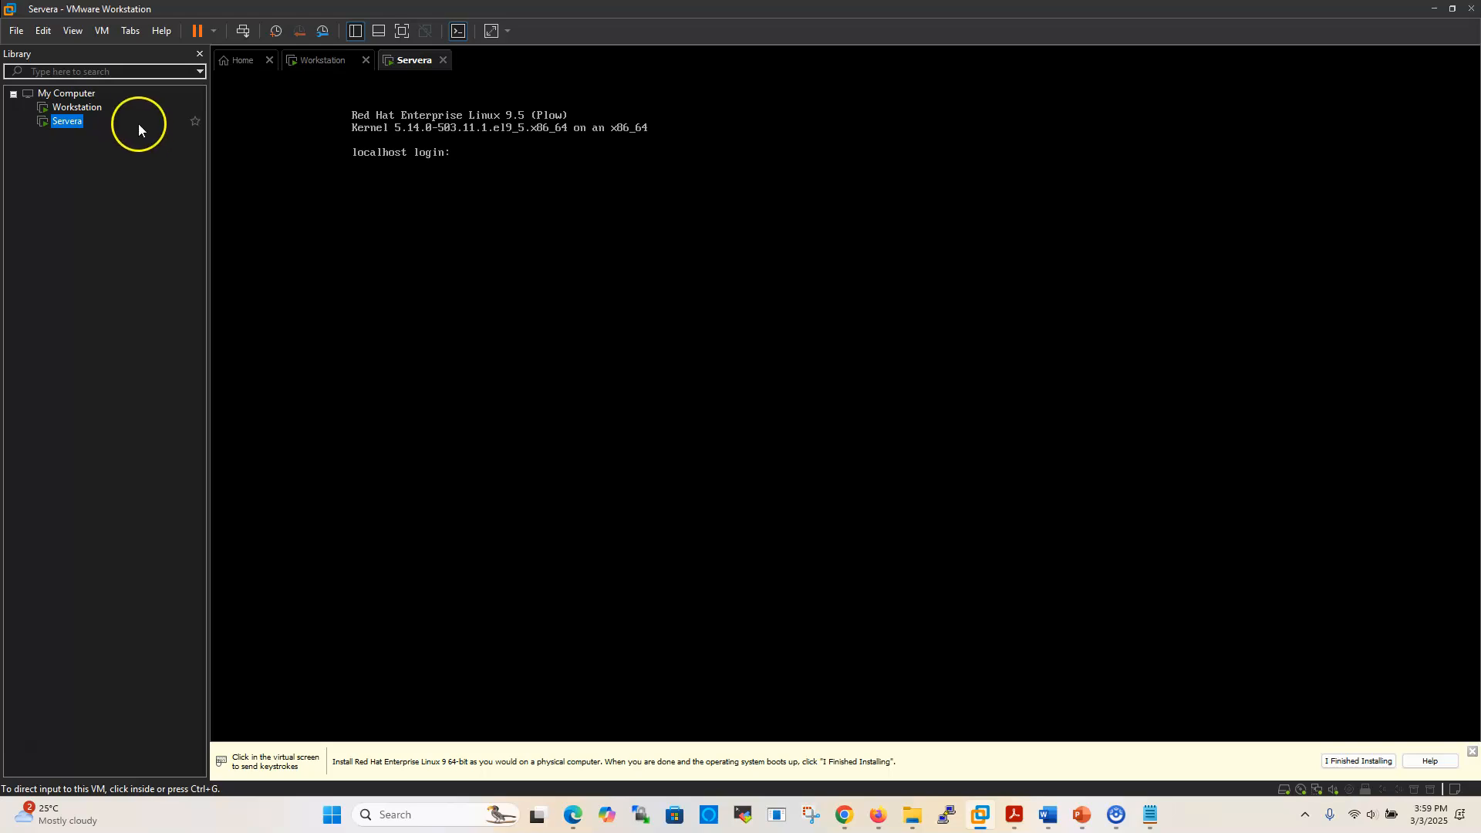
left_click(215, 31)
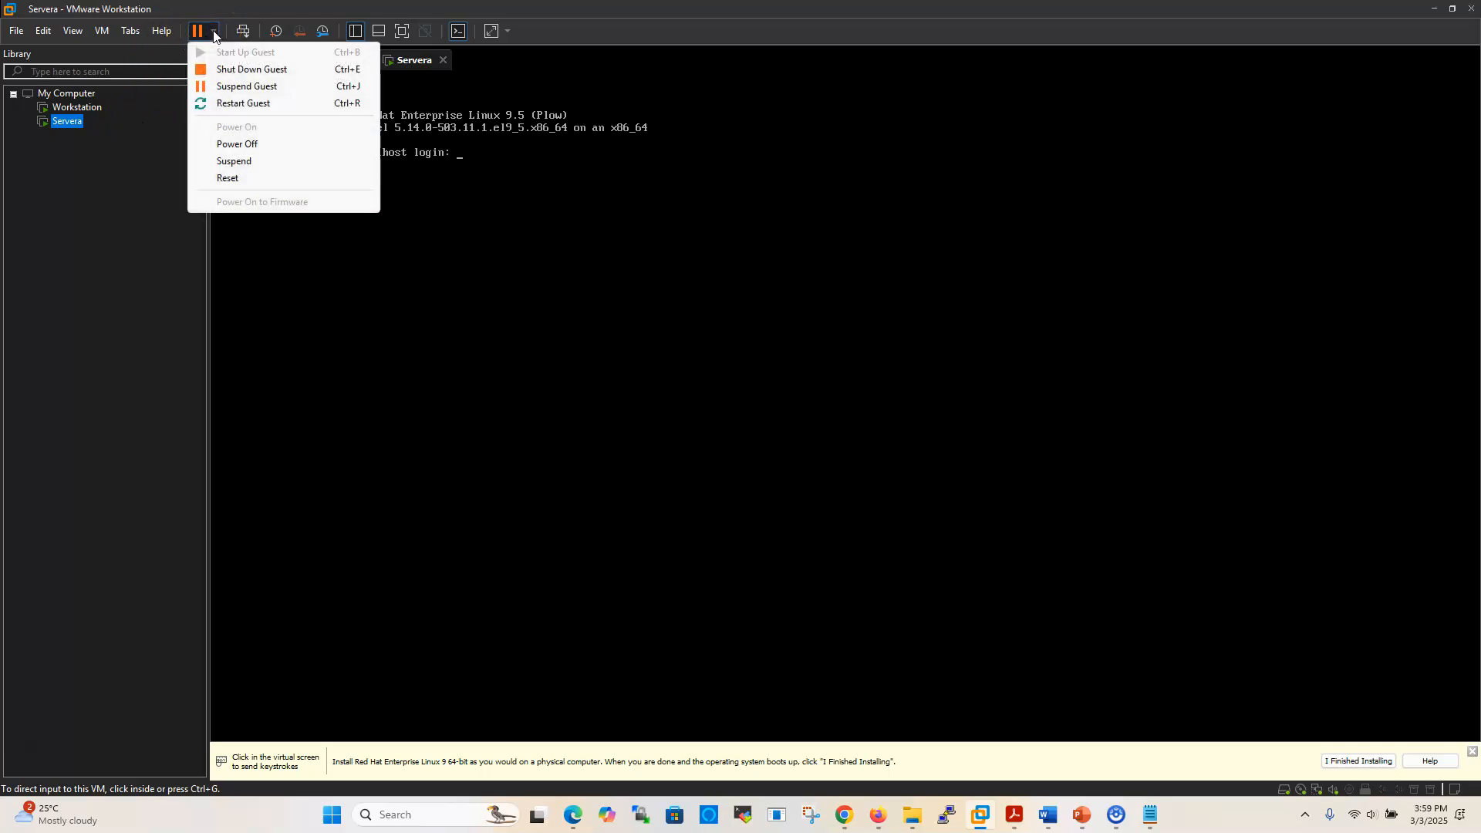
left_click(235, 146)
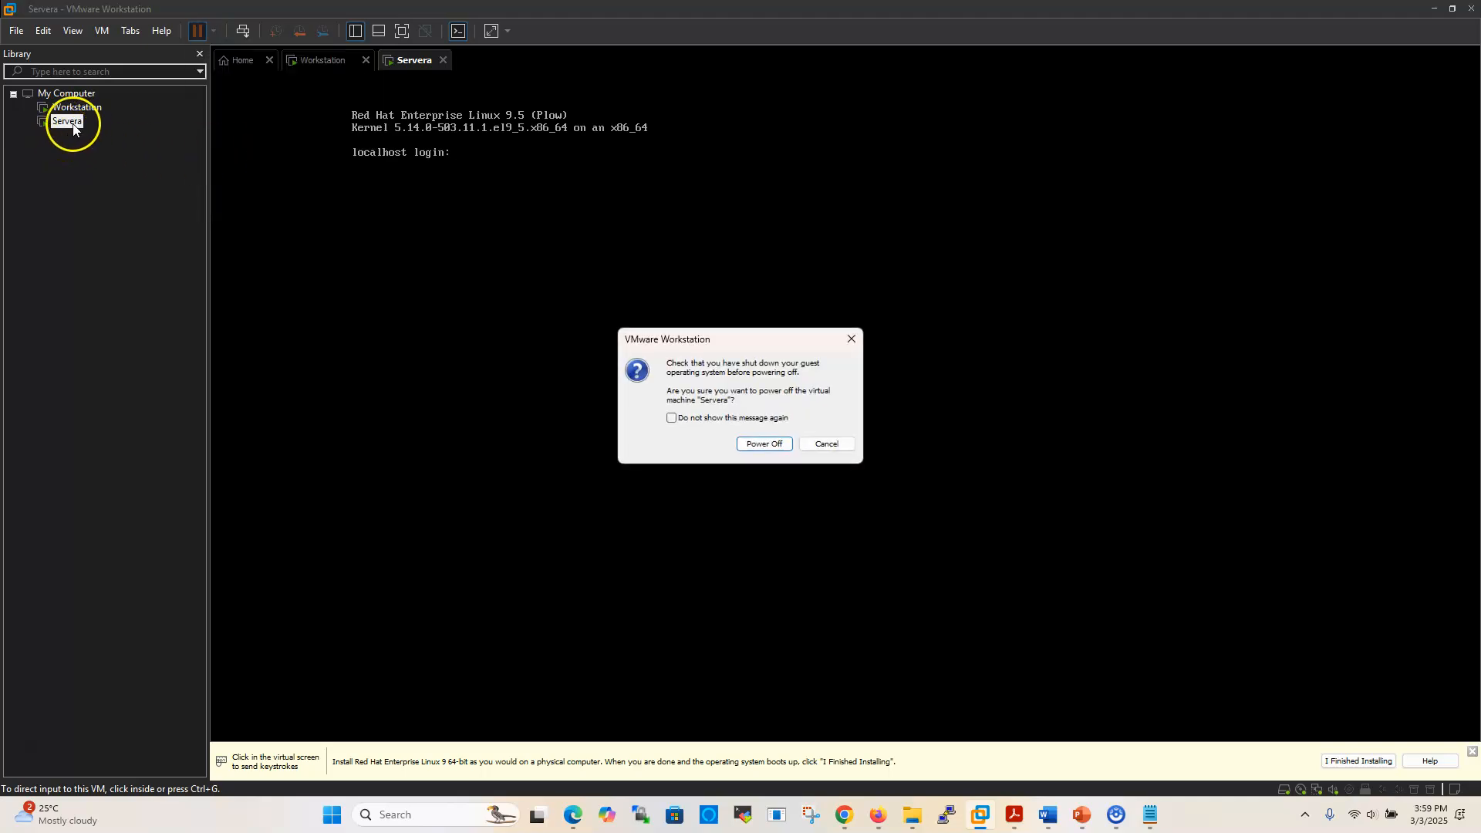
left_click(756, 445)
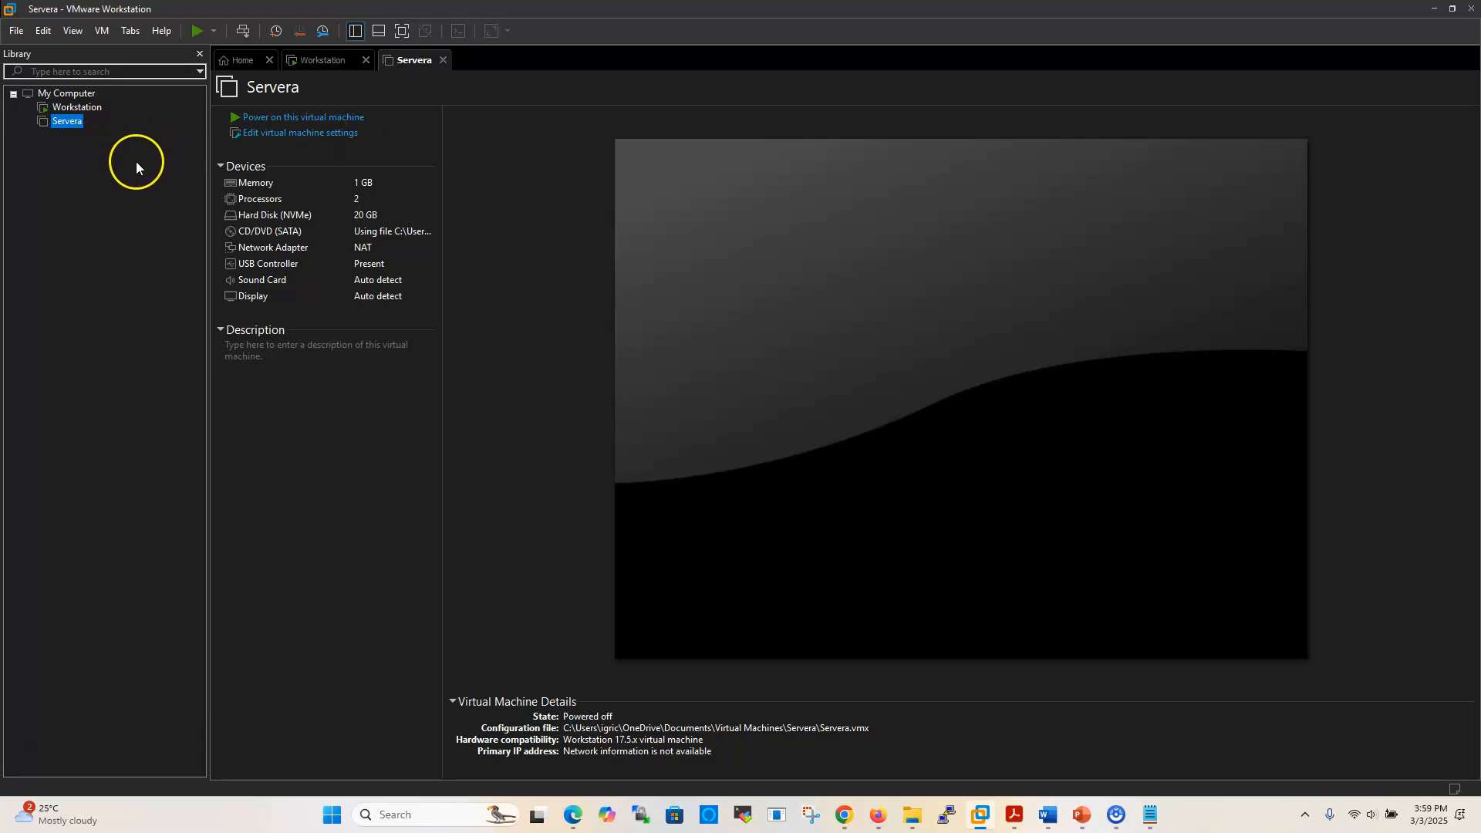
Open the Clone wizard for Servera, clone from its current state, and select a full clone
left_click(64, 122)
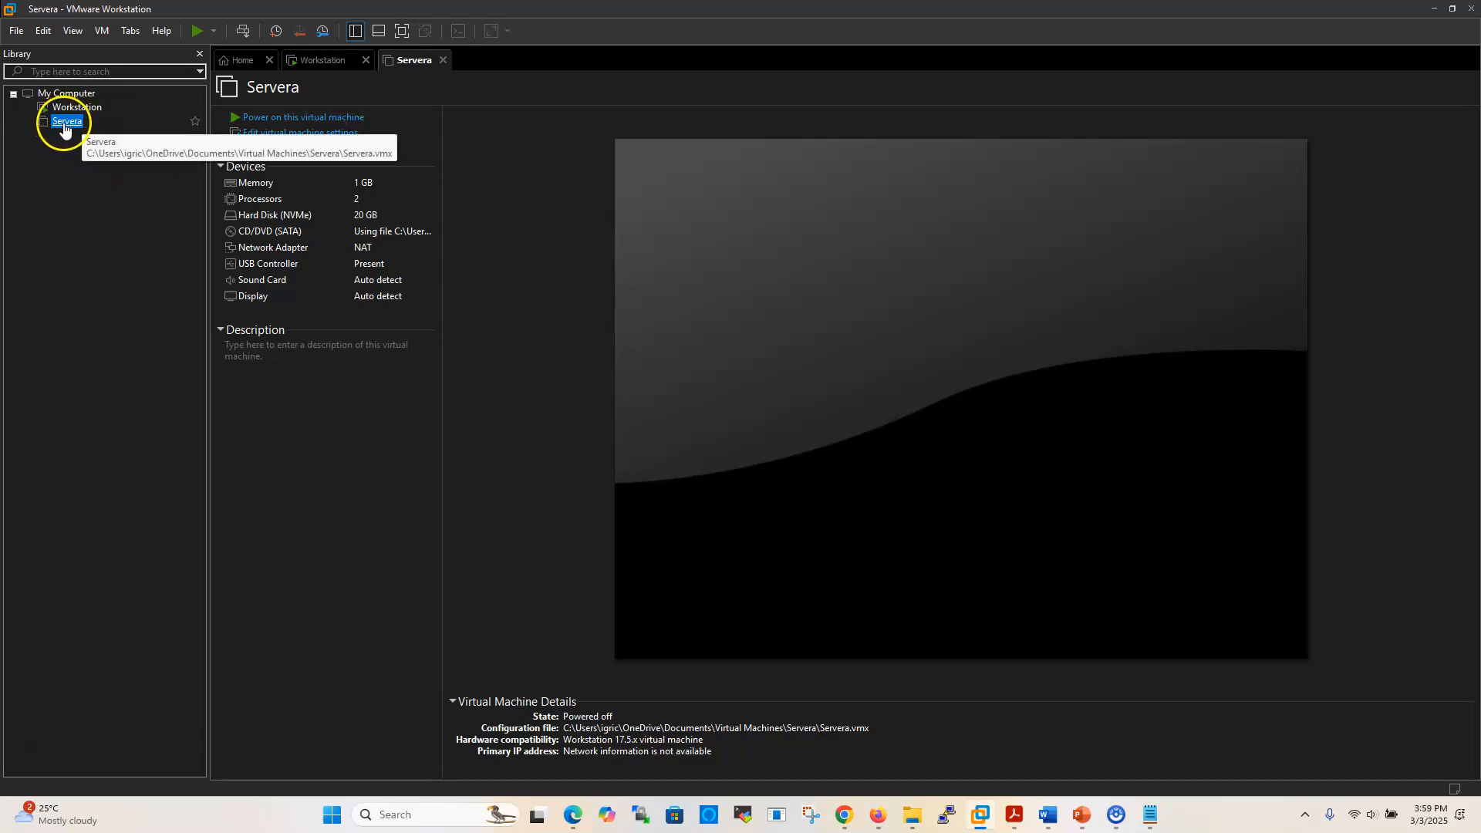
left_click(104, 31)
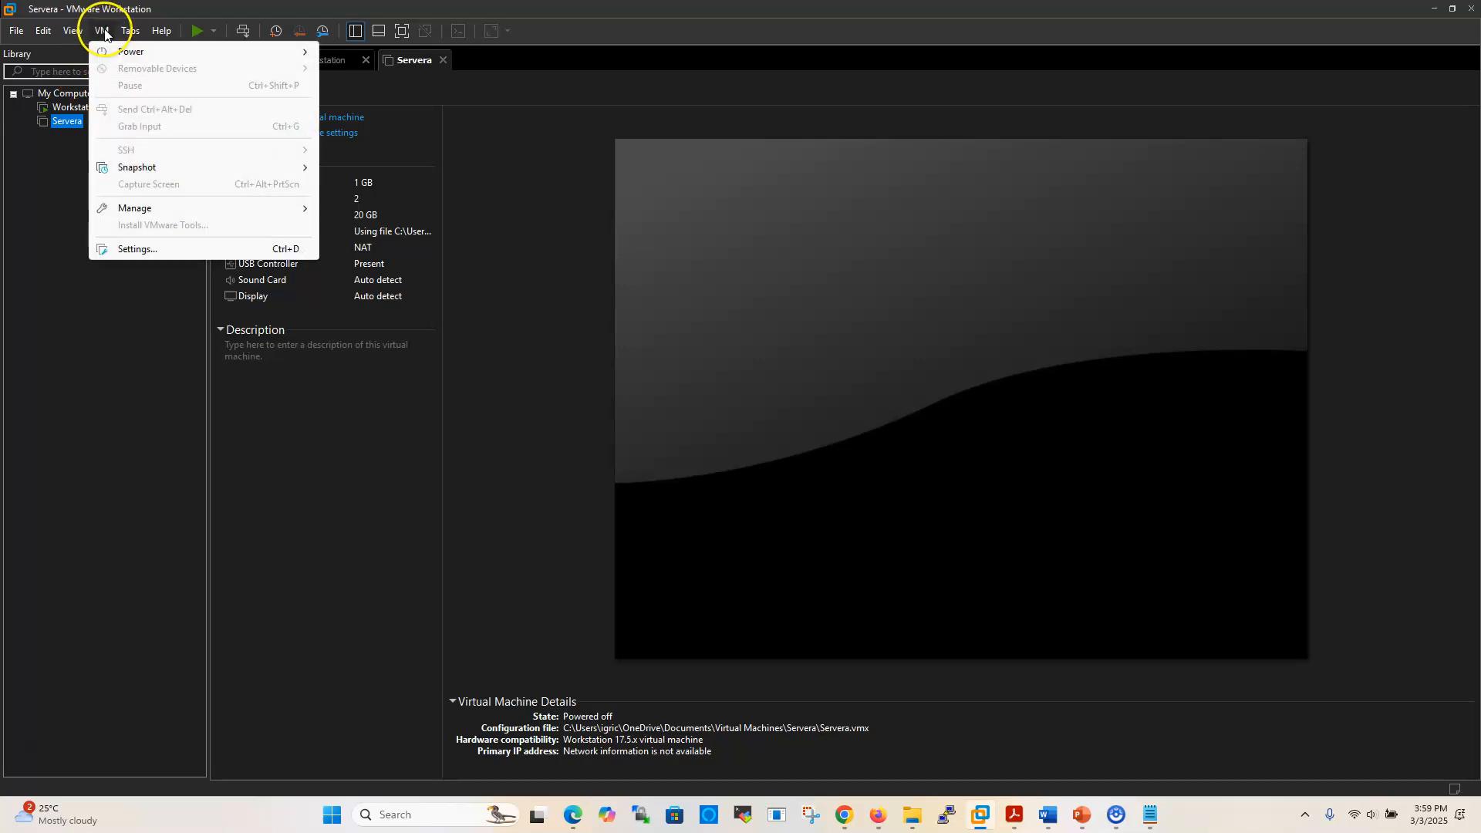
mouse_move(128, 210)
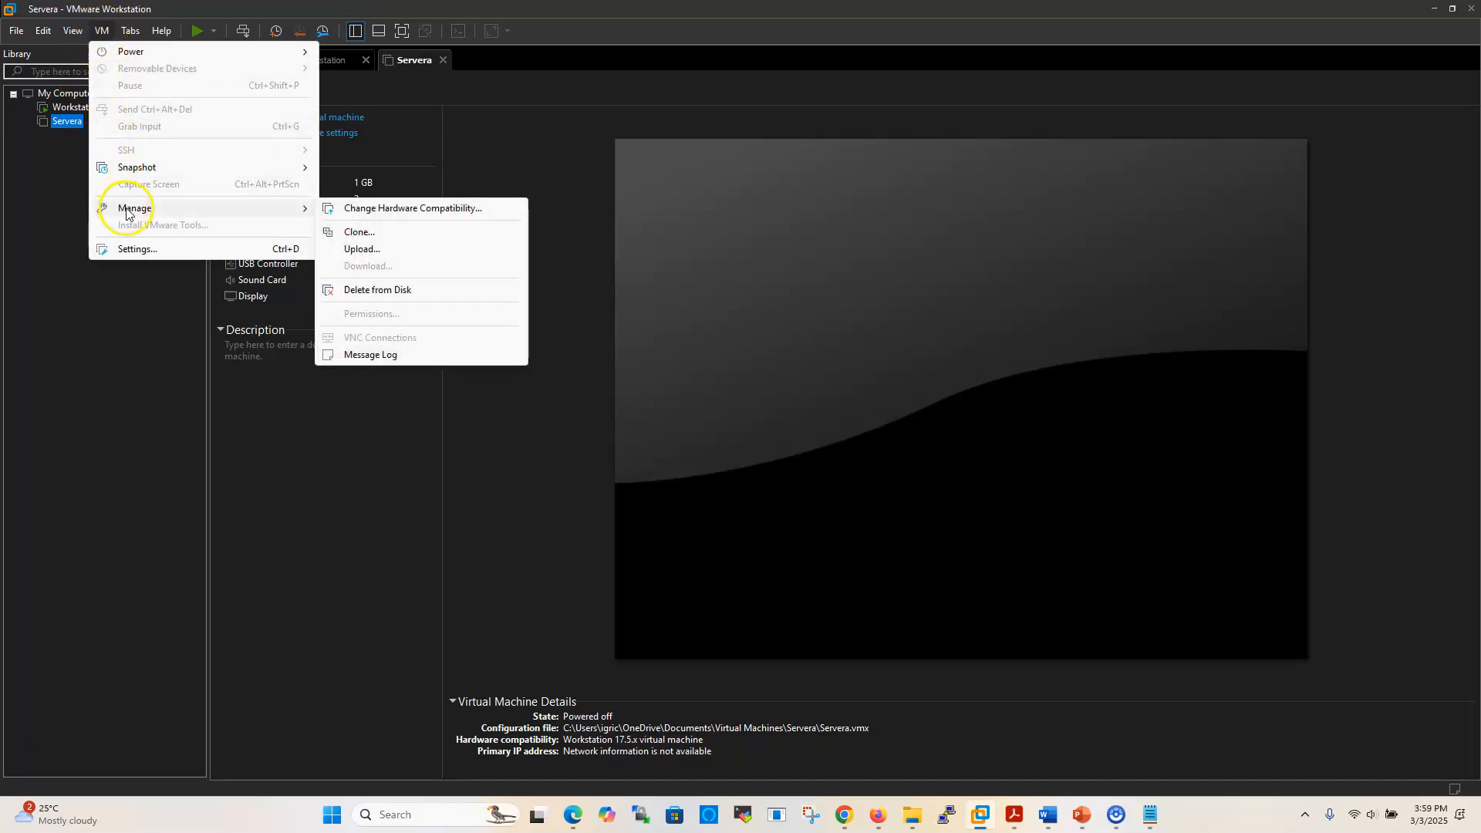
left_click(359, 232)
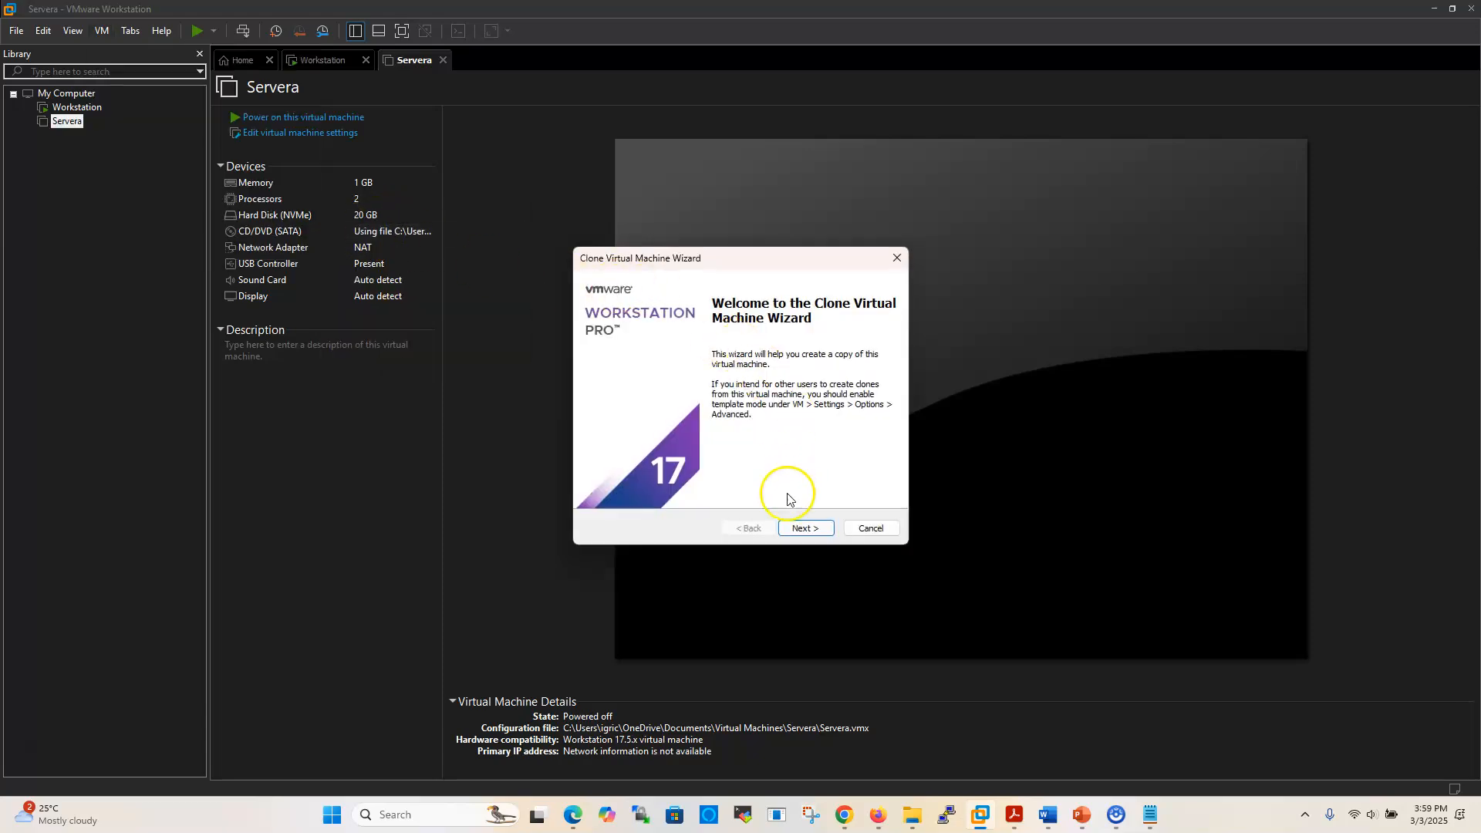
left_click(799, 533)
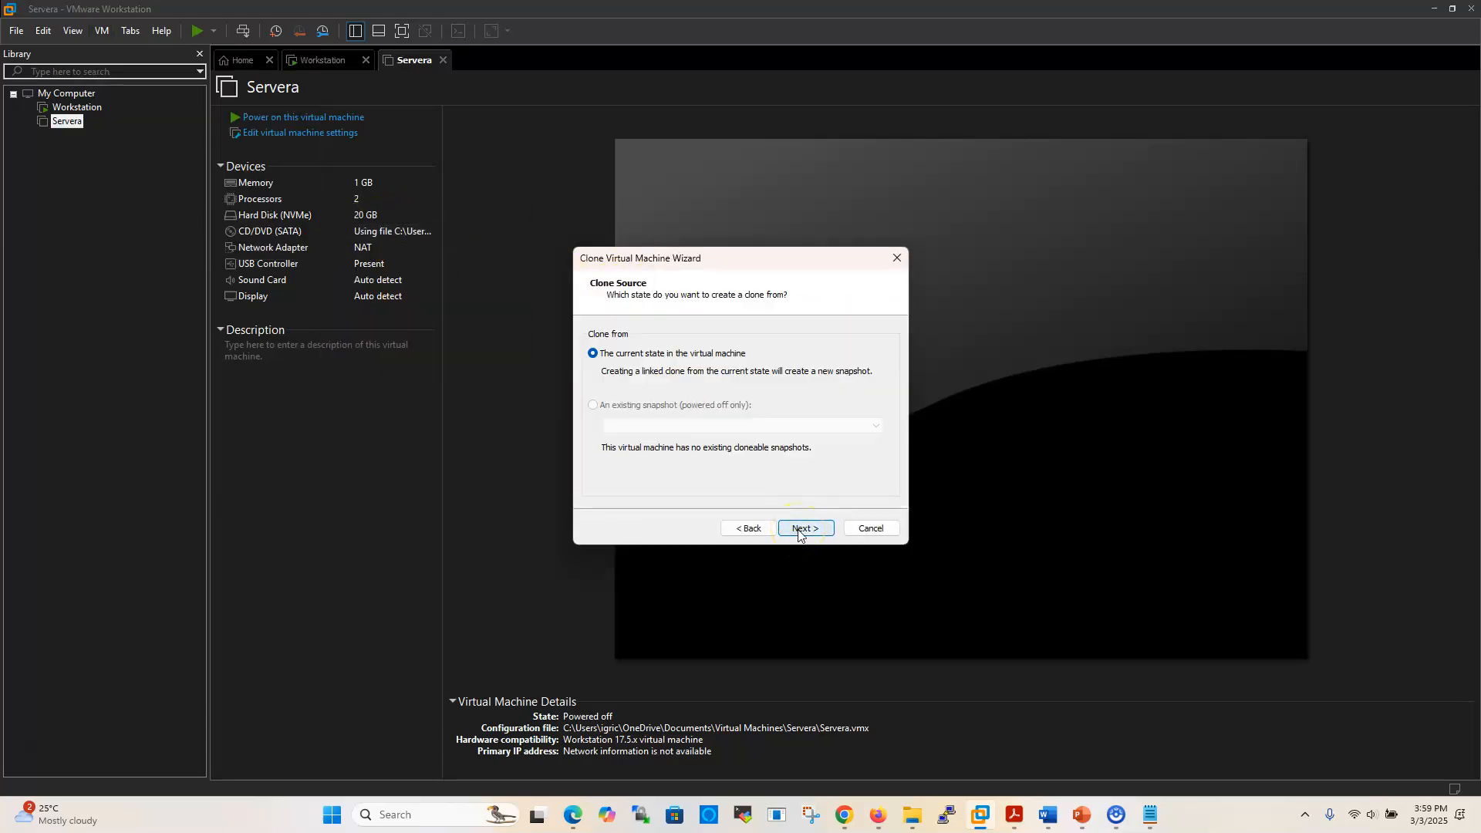
left_click(802, 532)
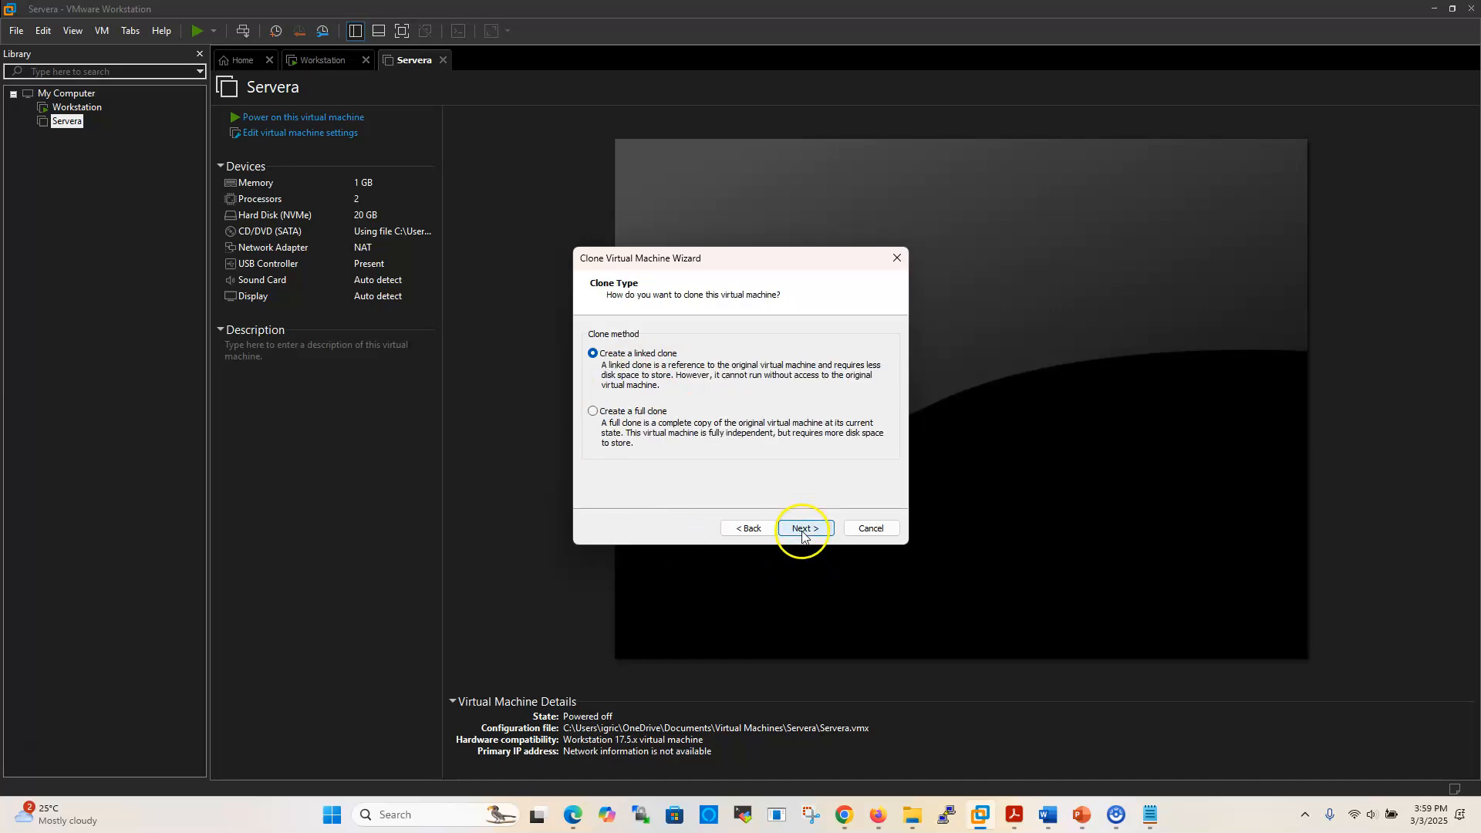
left_click(592, 412)
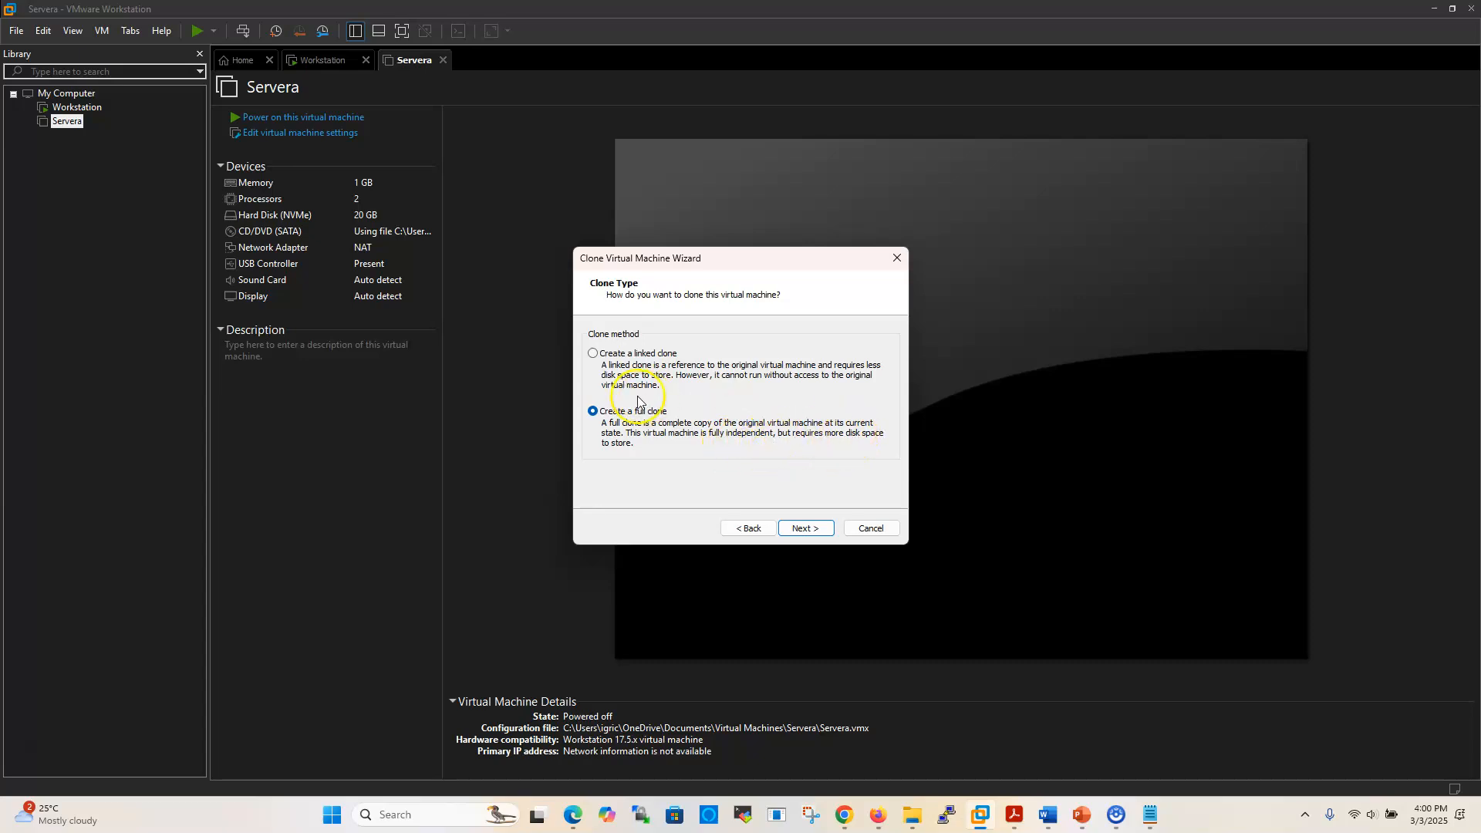
Name the full clone 'Serverb', create it, and close the finished wizard
left_click(806, 532)
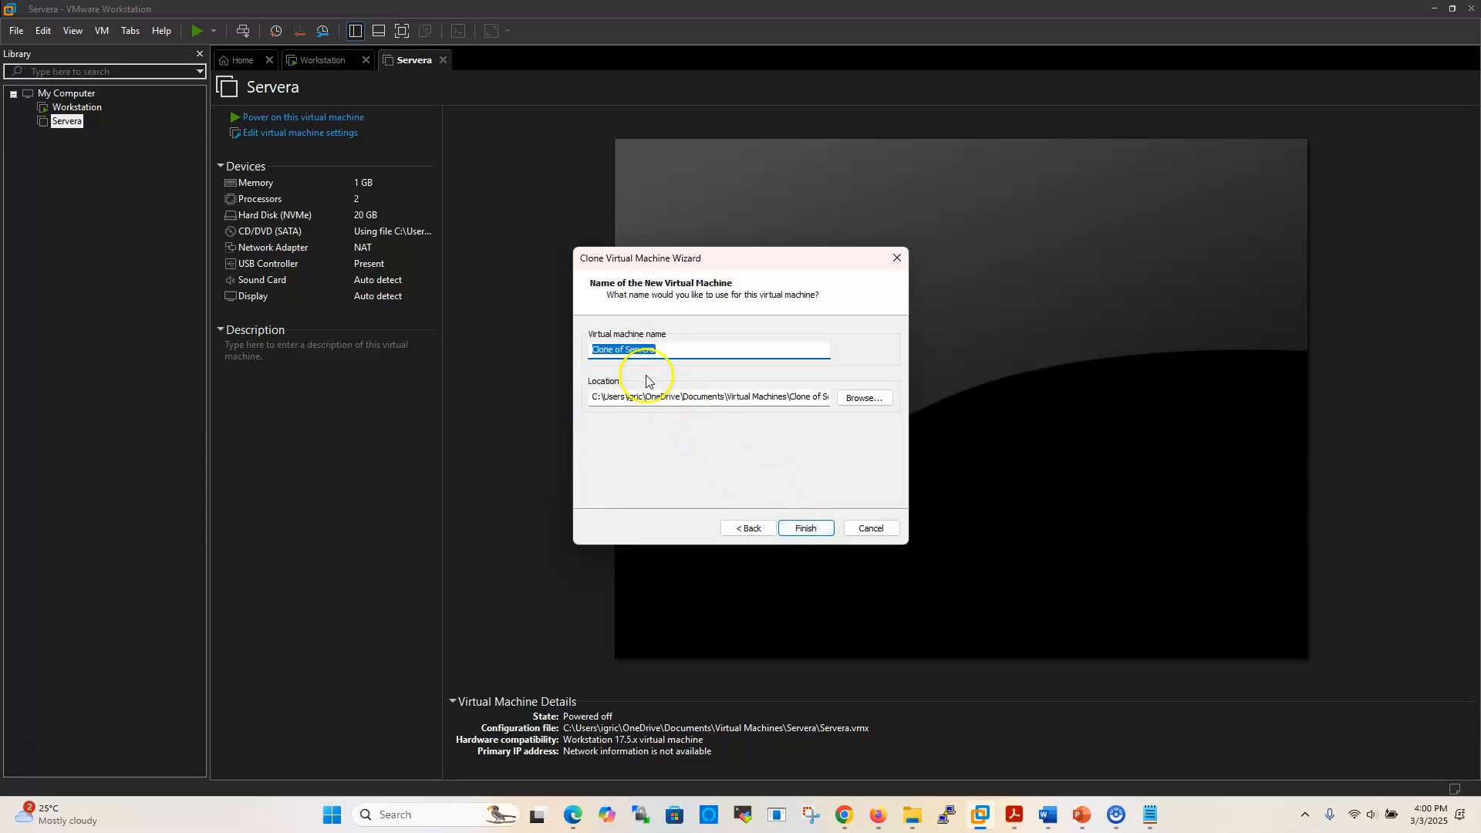
left_click(627, 351)
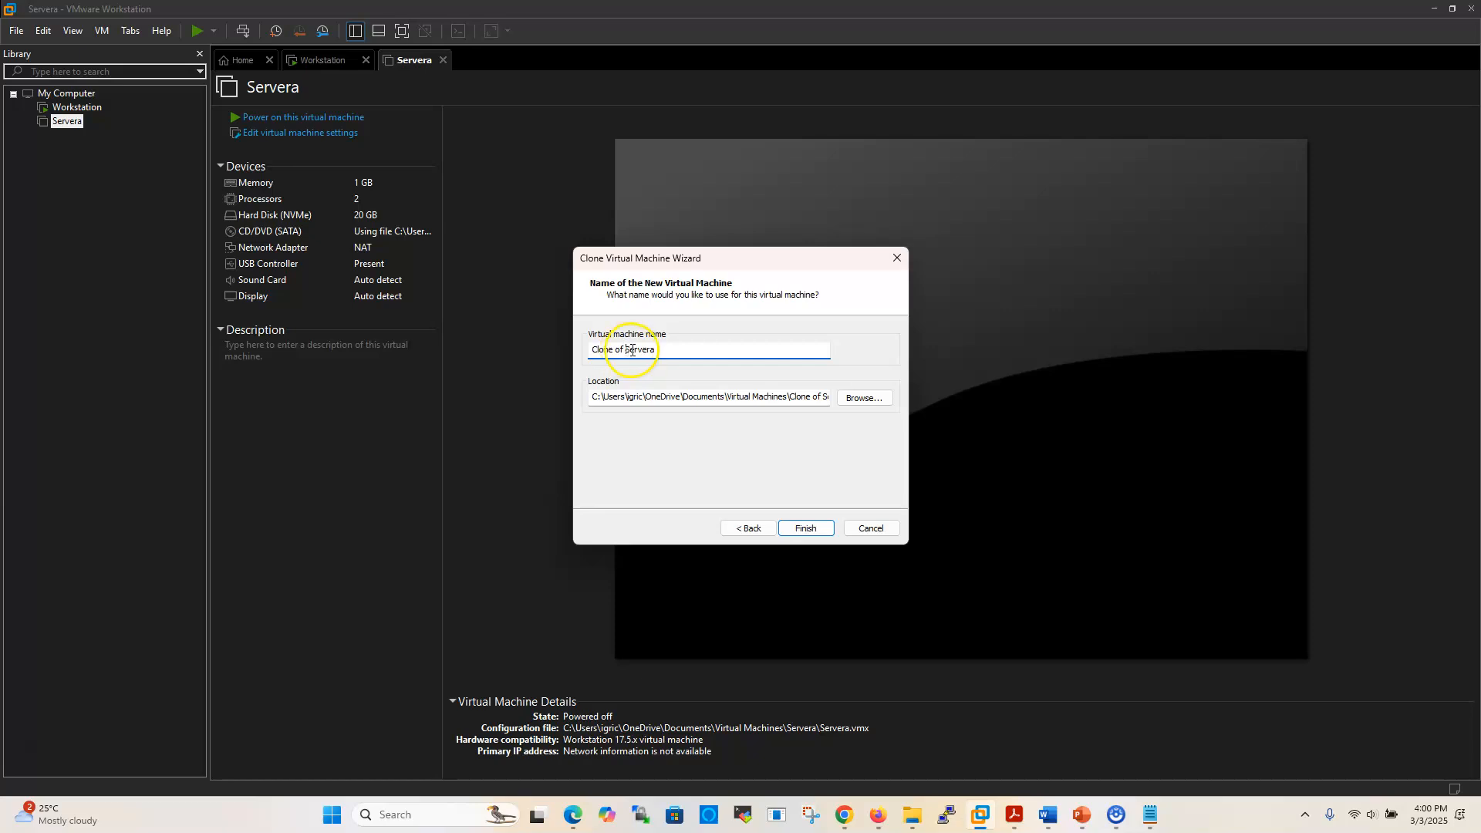
key("BackSpace")
key("BackSpace")
key("BackSpace")
key("BackSpace")
key("BackSpace")
key("BackSpace")
key("BackSpace")
key("BackSpace")
key("BackSpace")
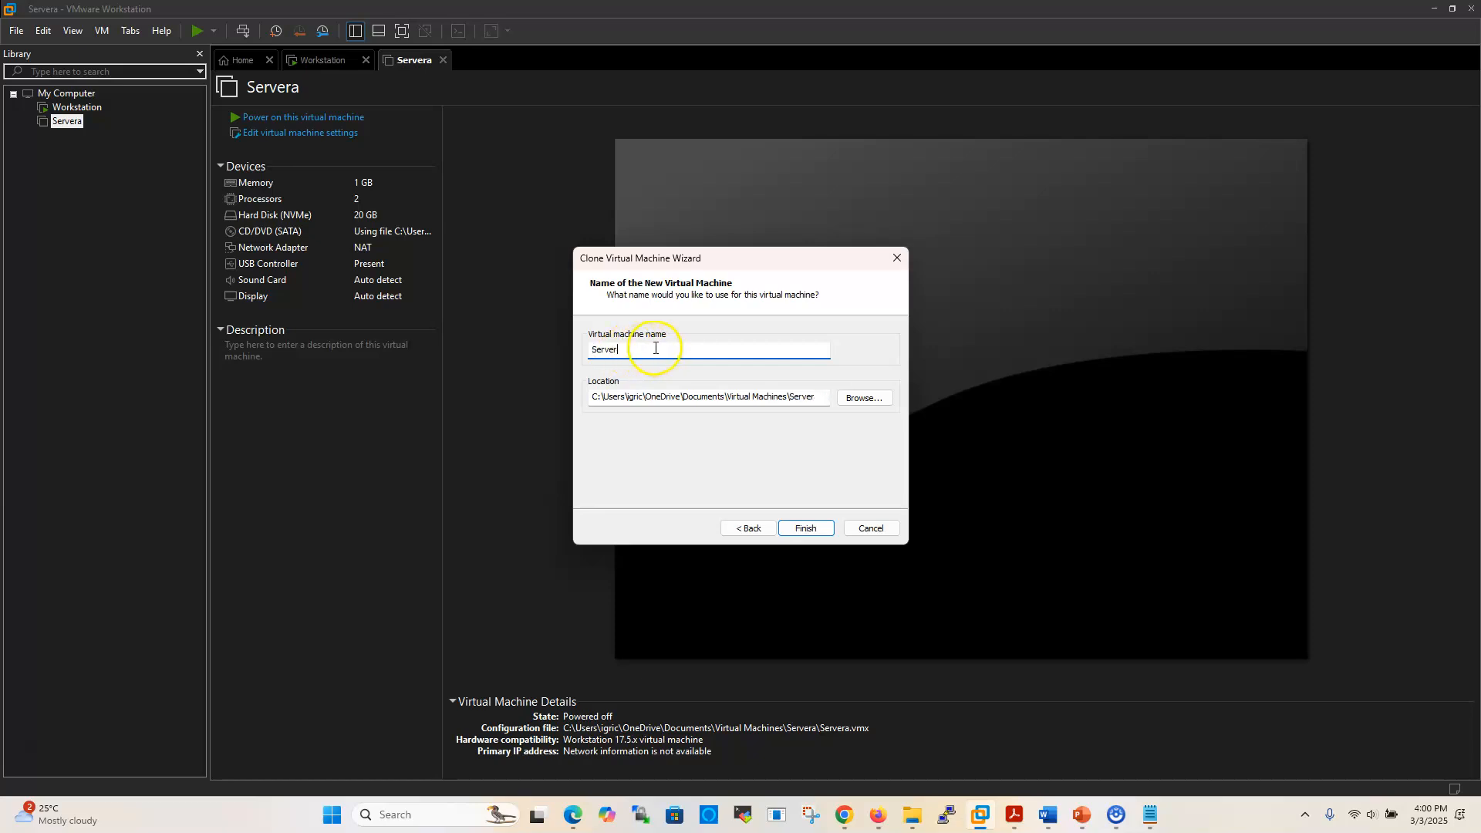
type("b")
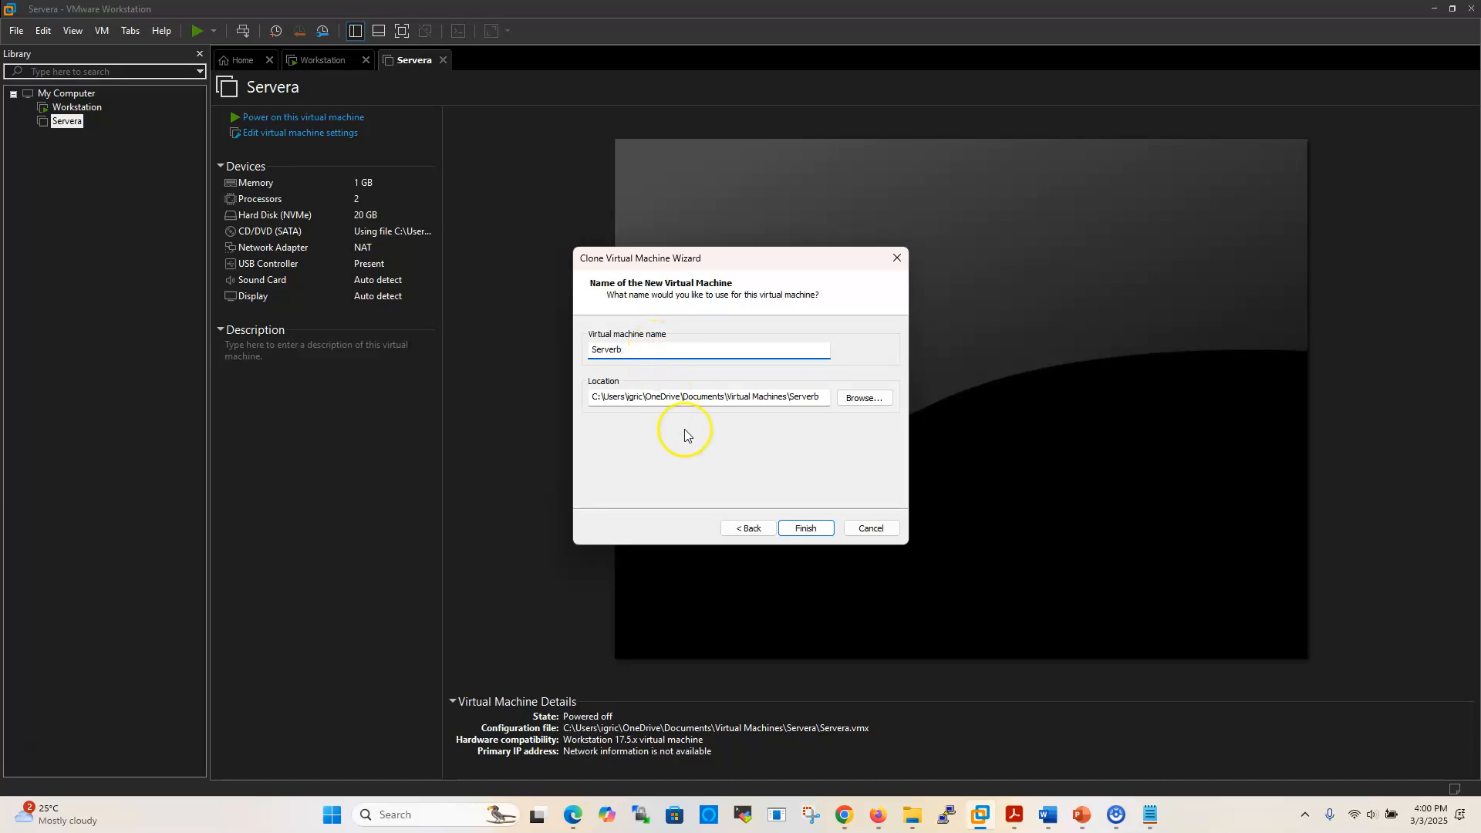
left_click(805, 529)
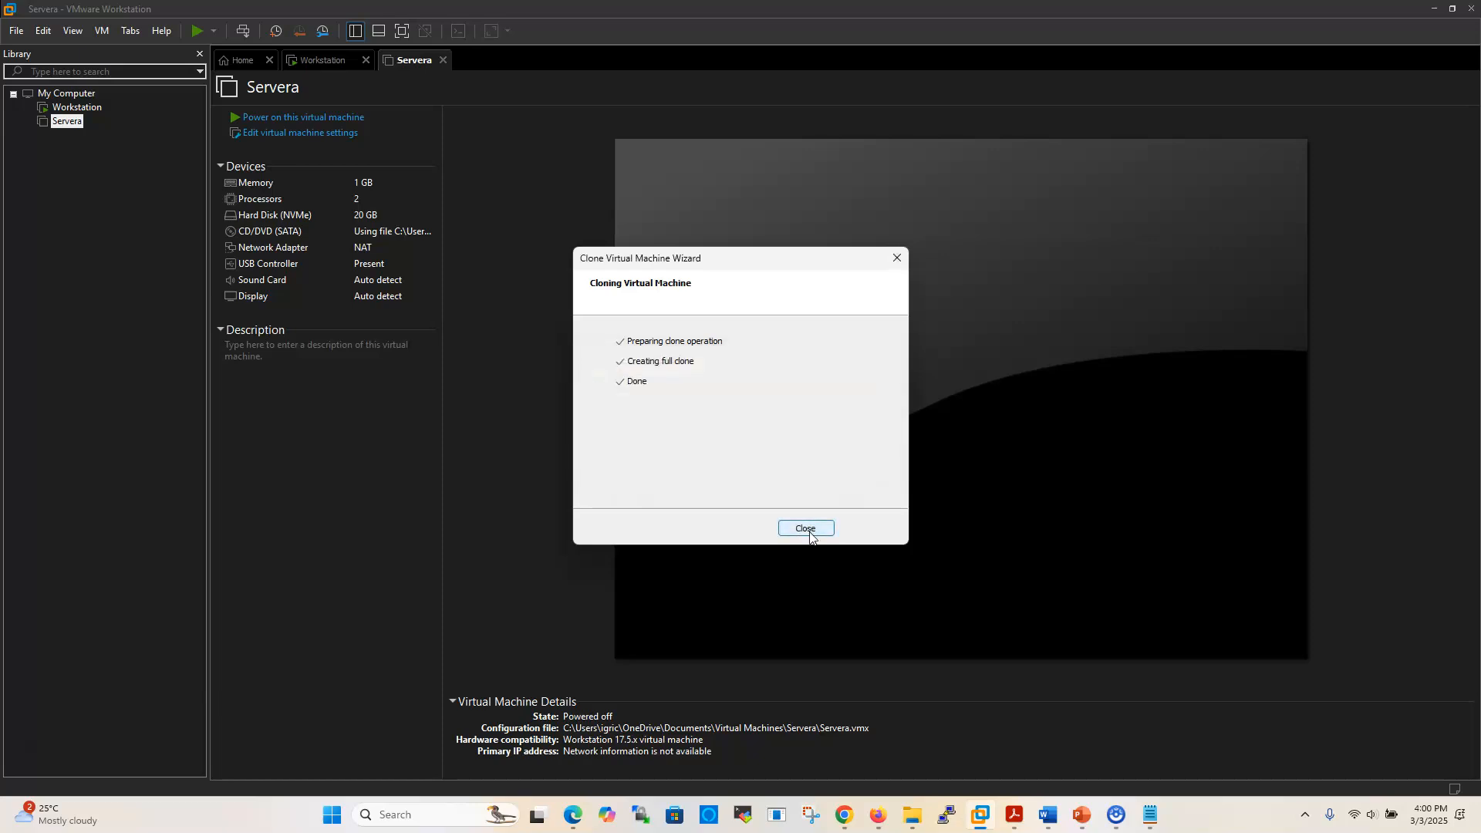
left_click(807, 529)
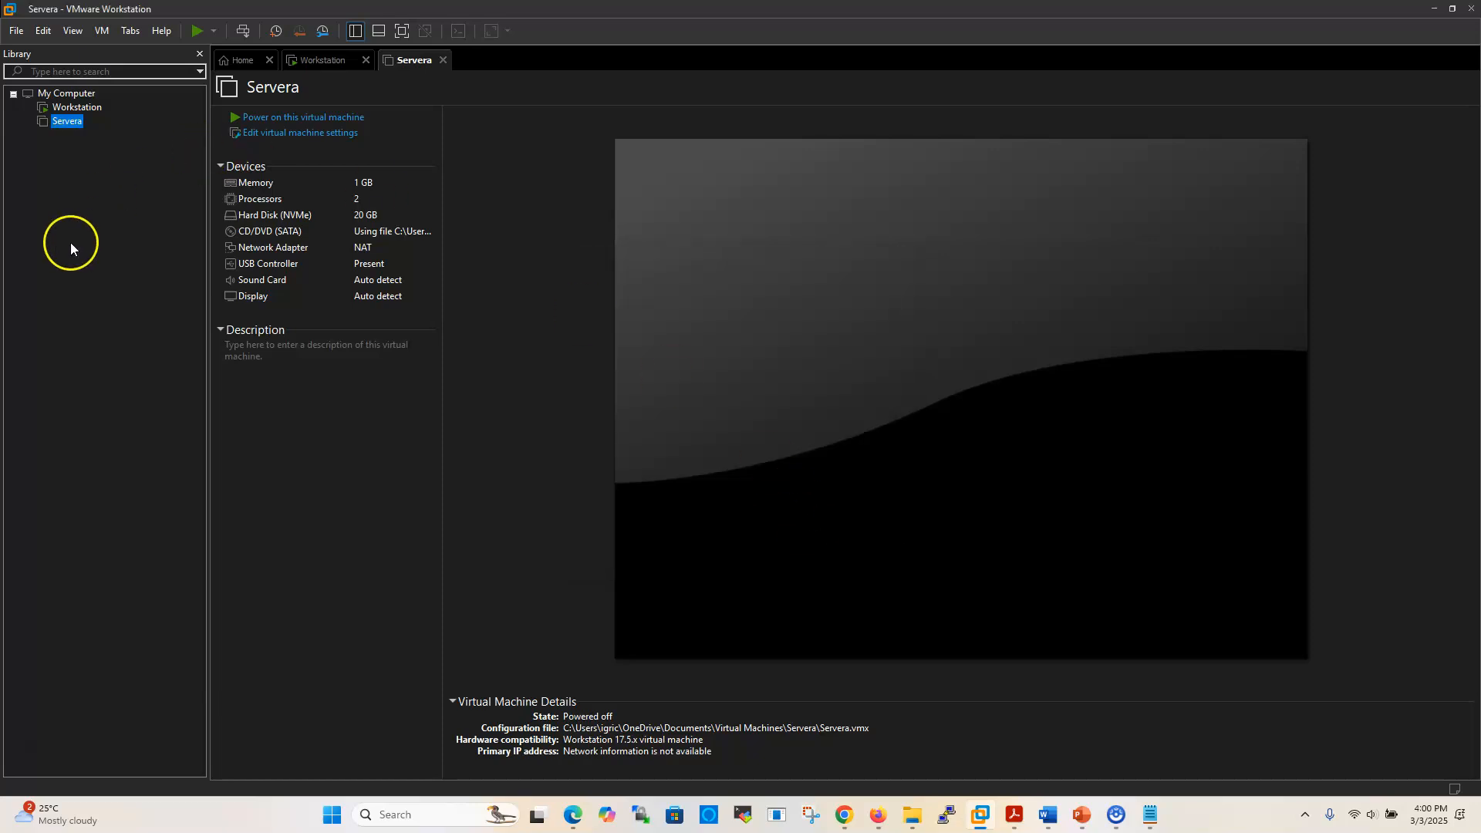